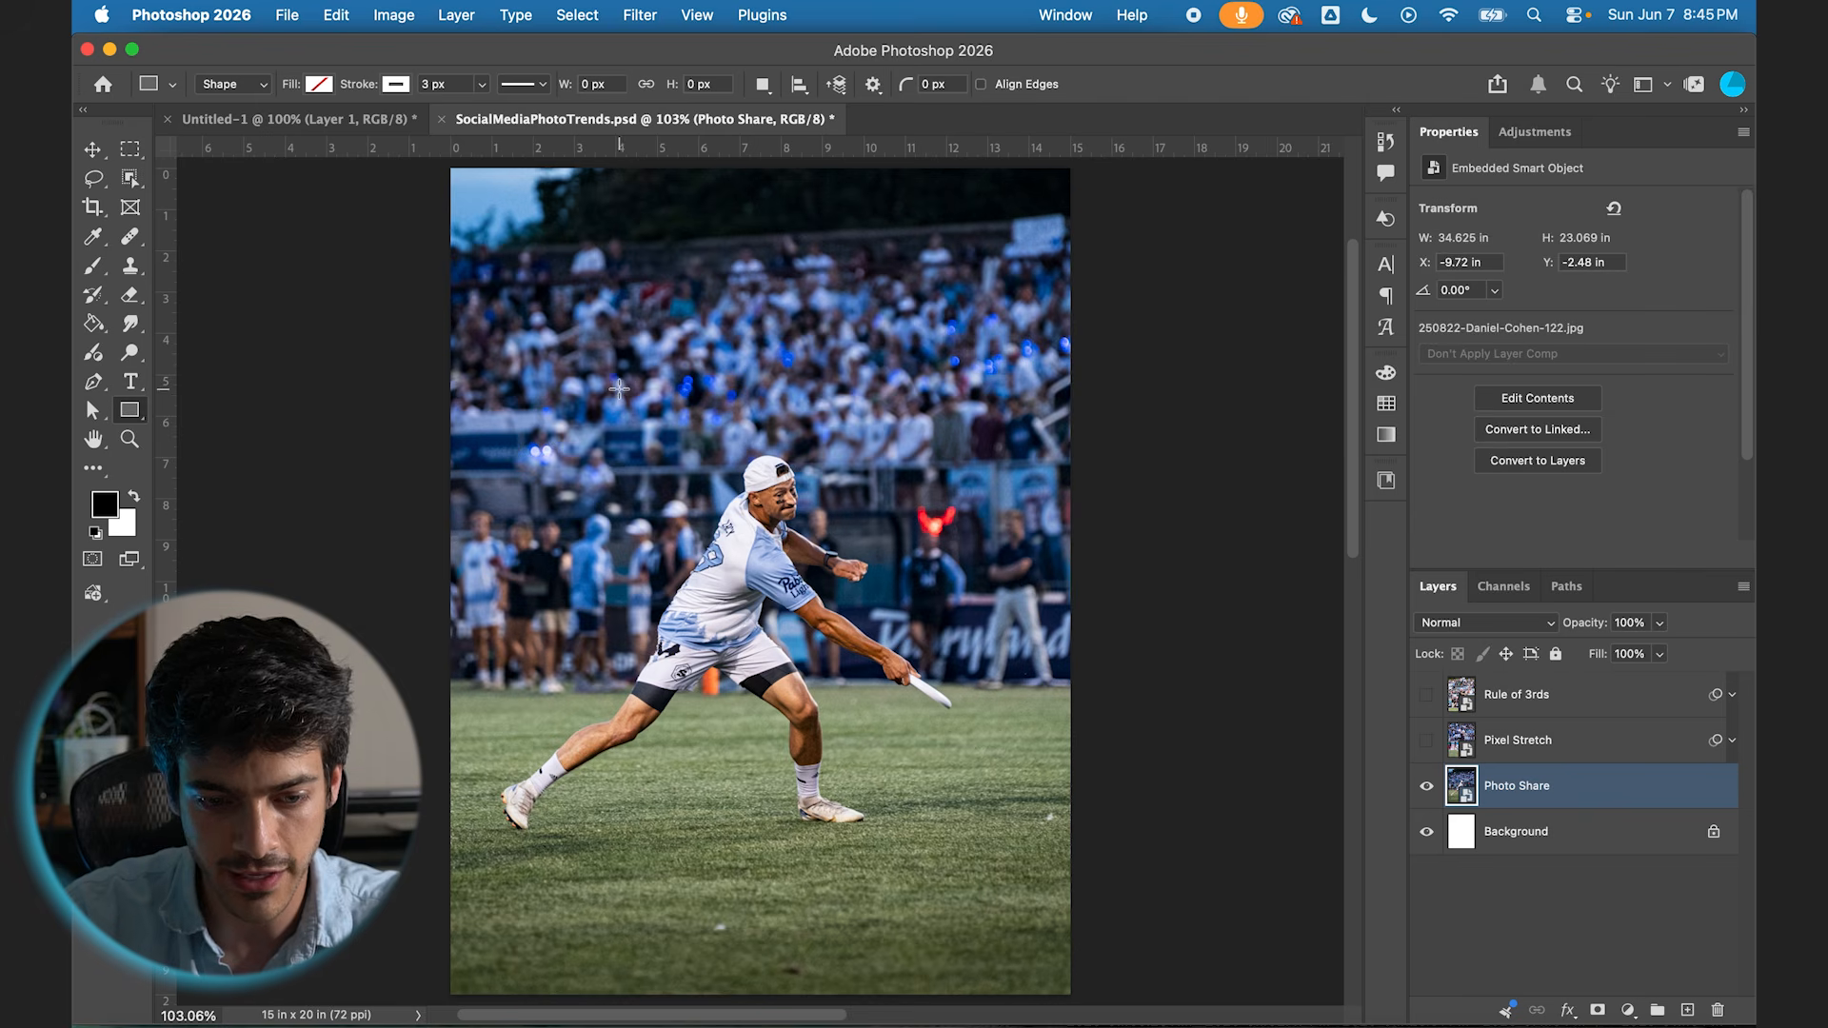
# Step: Draw a rectangle about 7.1 by 9.11 in over the player with white fill, no stroke and corners rounded about 0.57 in
pyautogui.moveTo(613, 385); pyautogui.dragTo(904, 761)
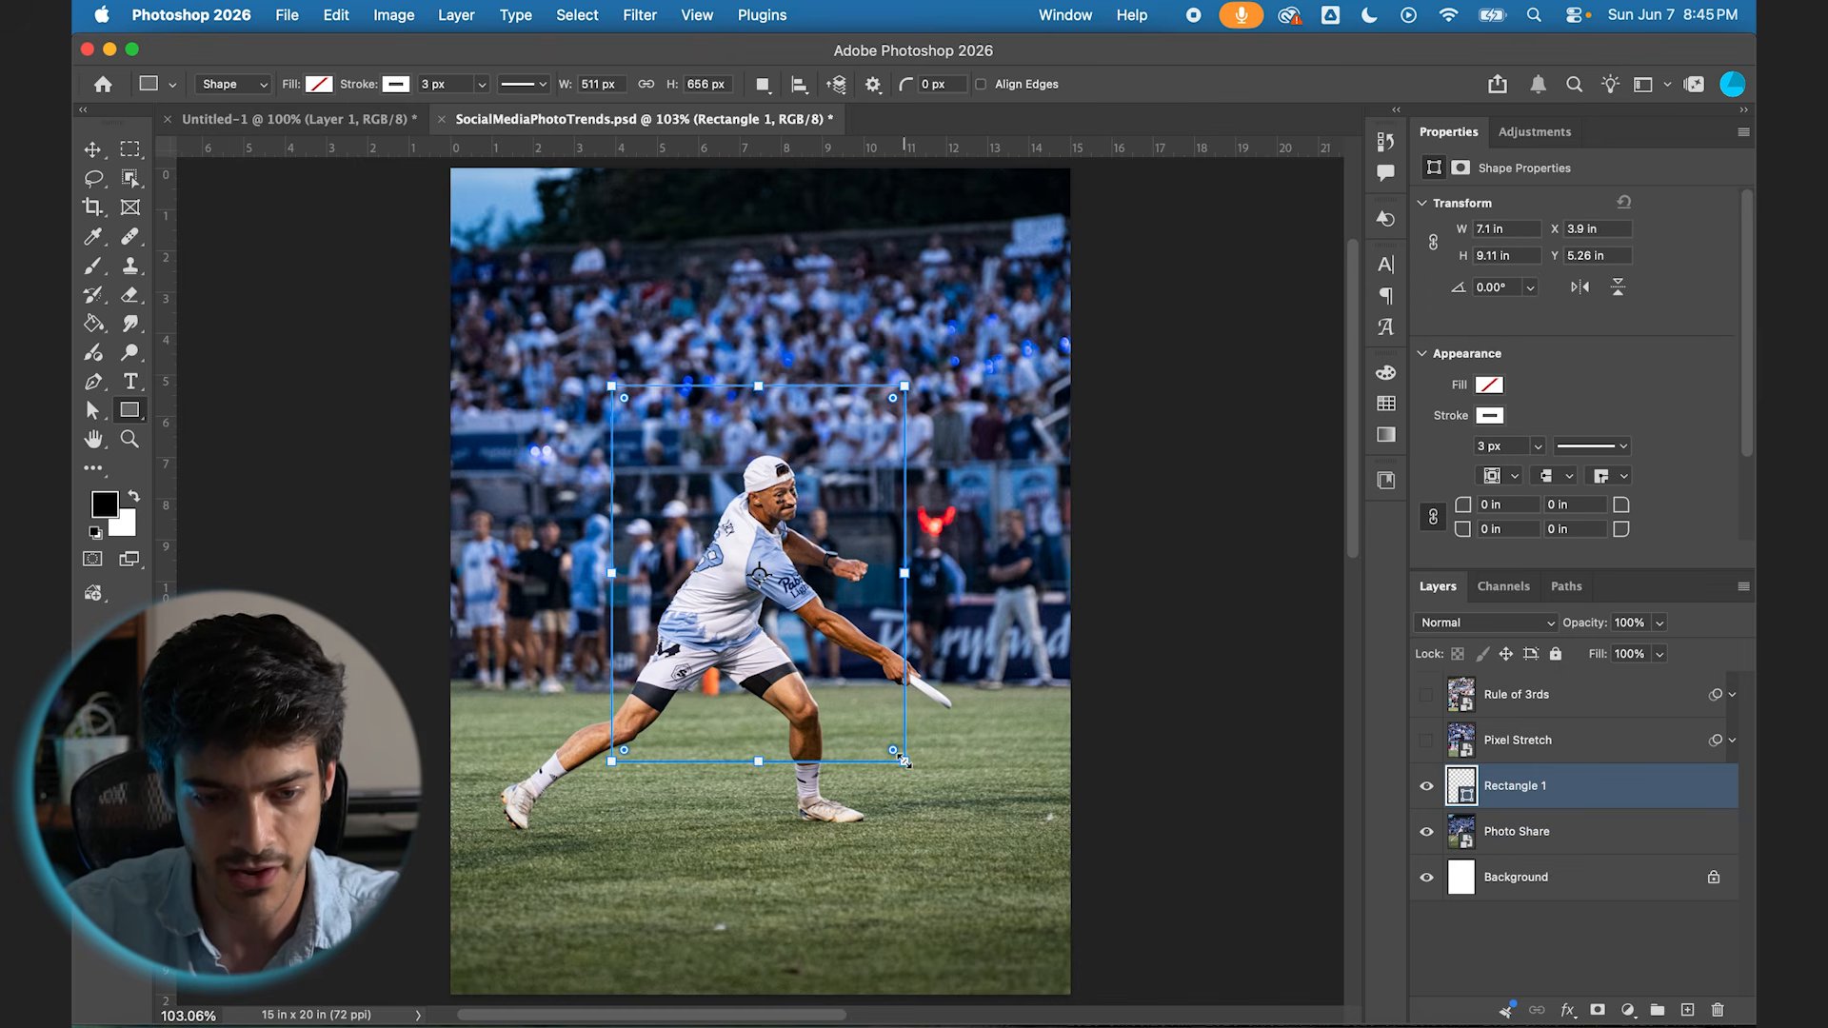
pyautogui.click(321, 85)
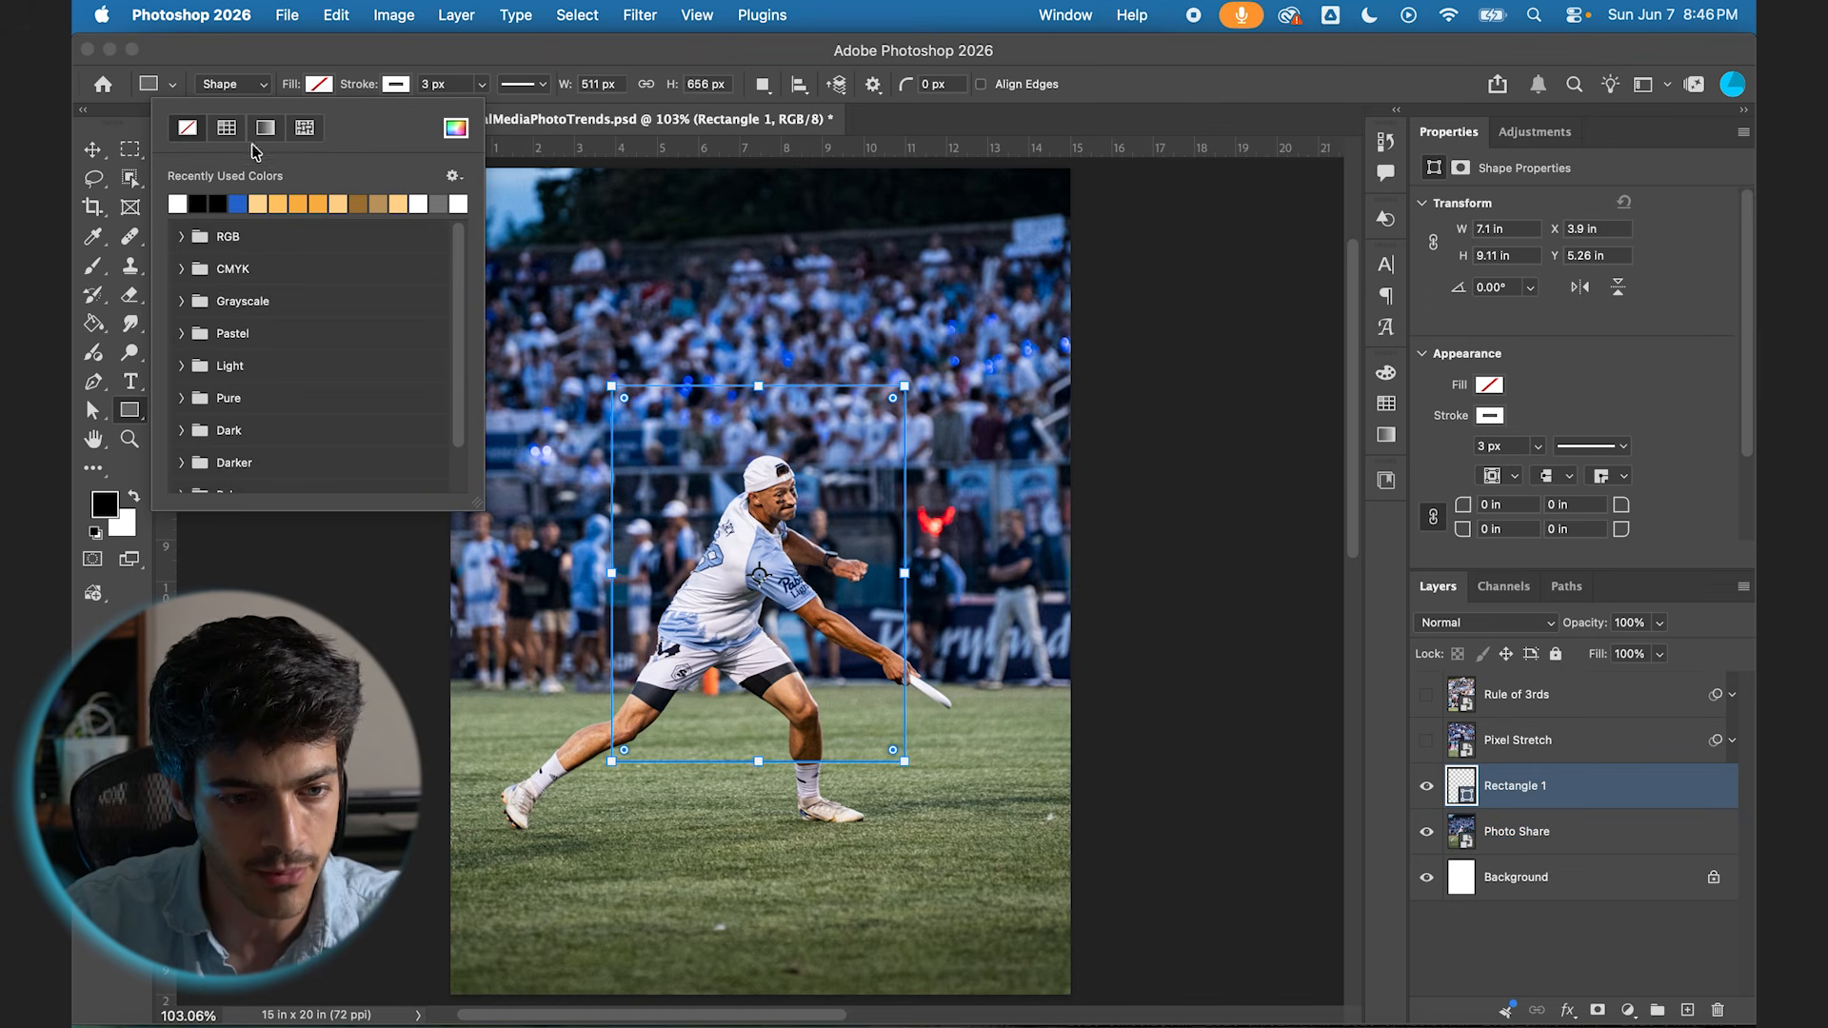
pyautogui.click(178, 203)
pyautogui.click(398, 87)
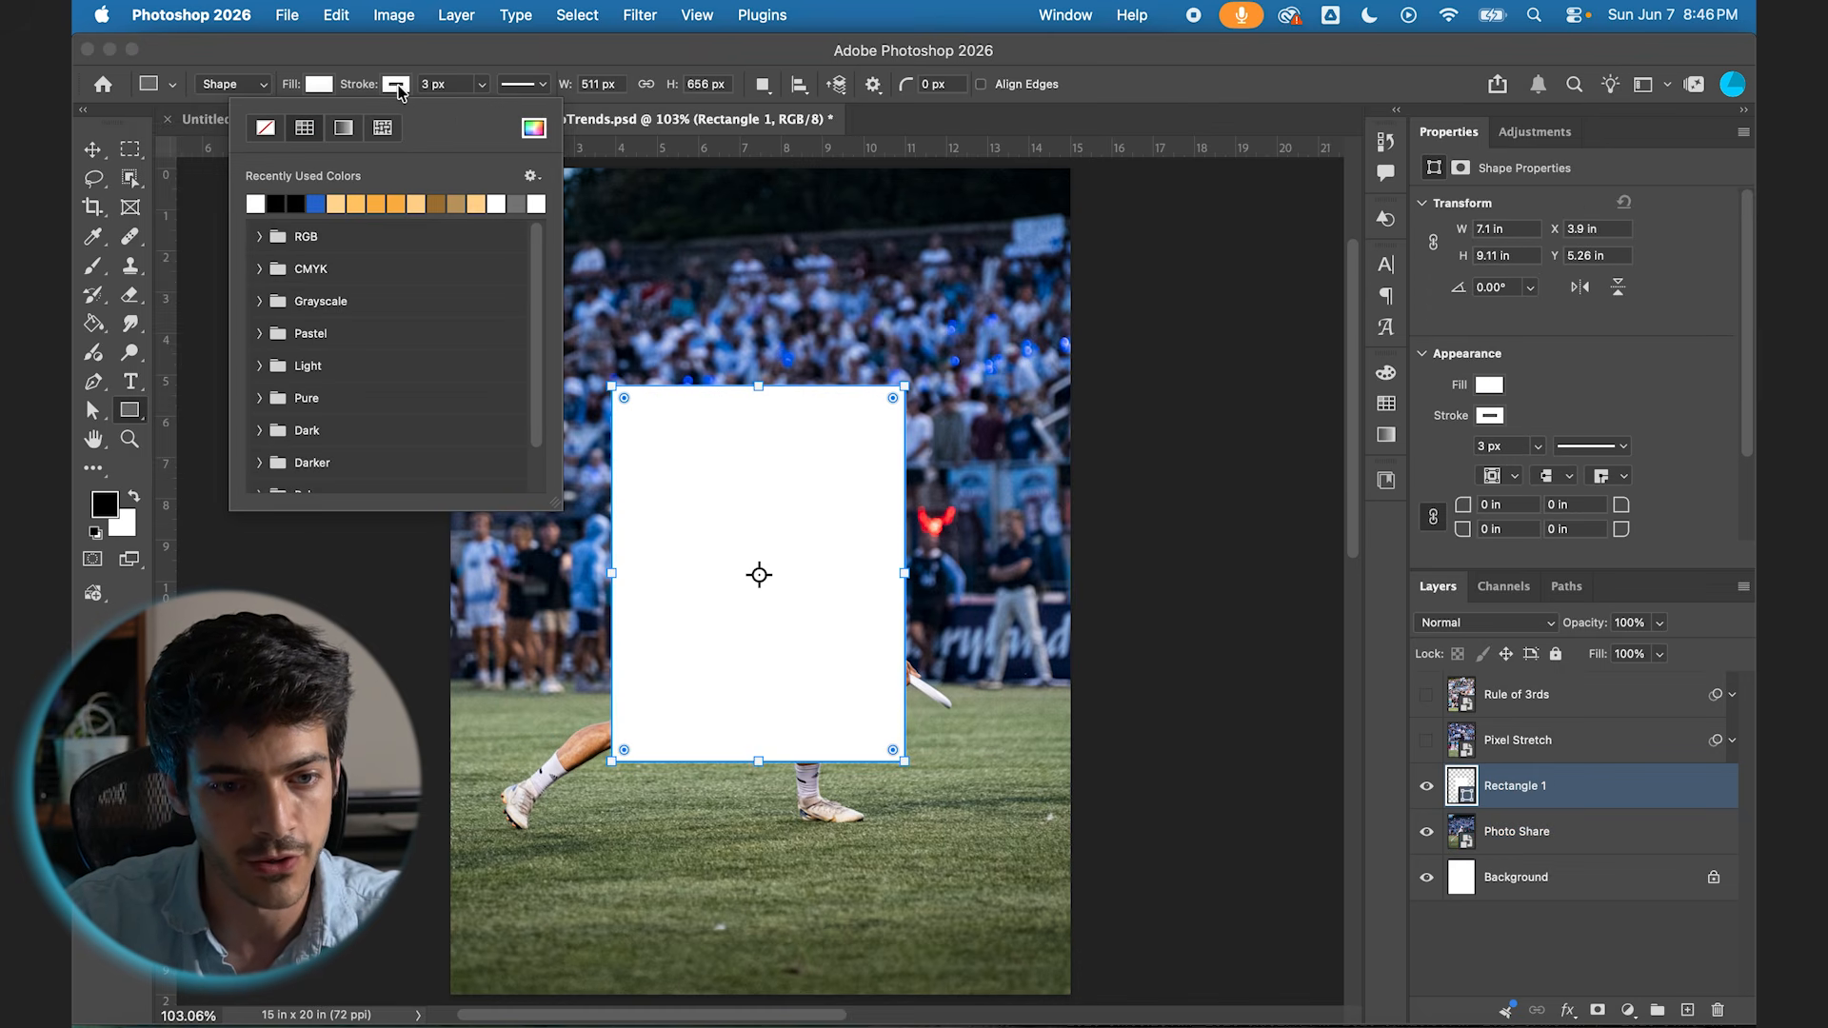
pyautogui.click(264, 132)
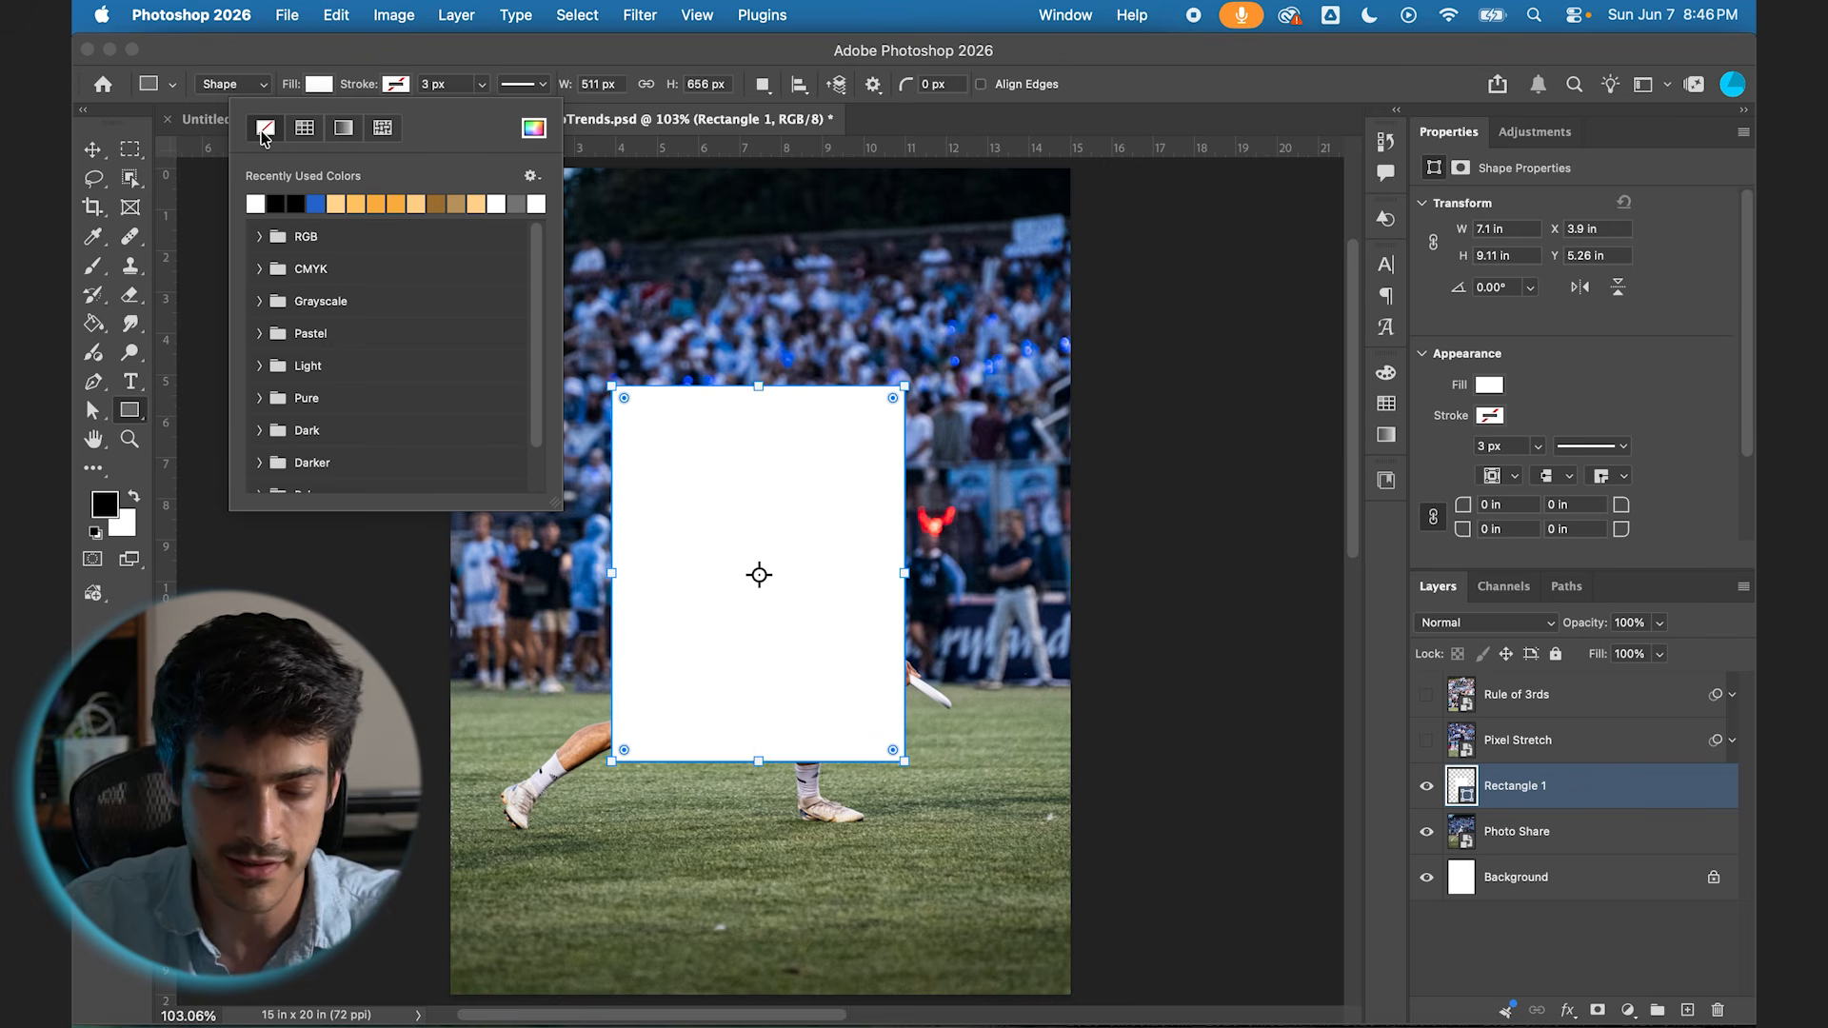
pyautogui.moveTo(893, 400); pyautogui.dragTo(881, 409)
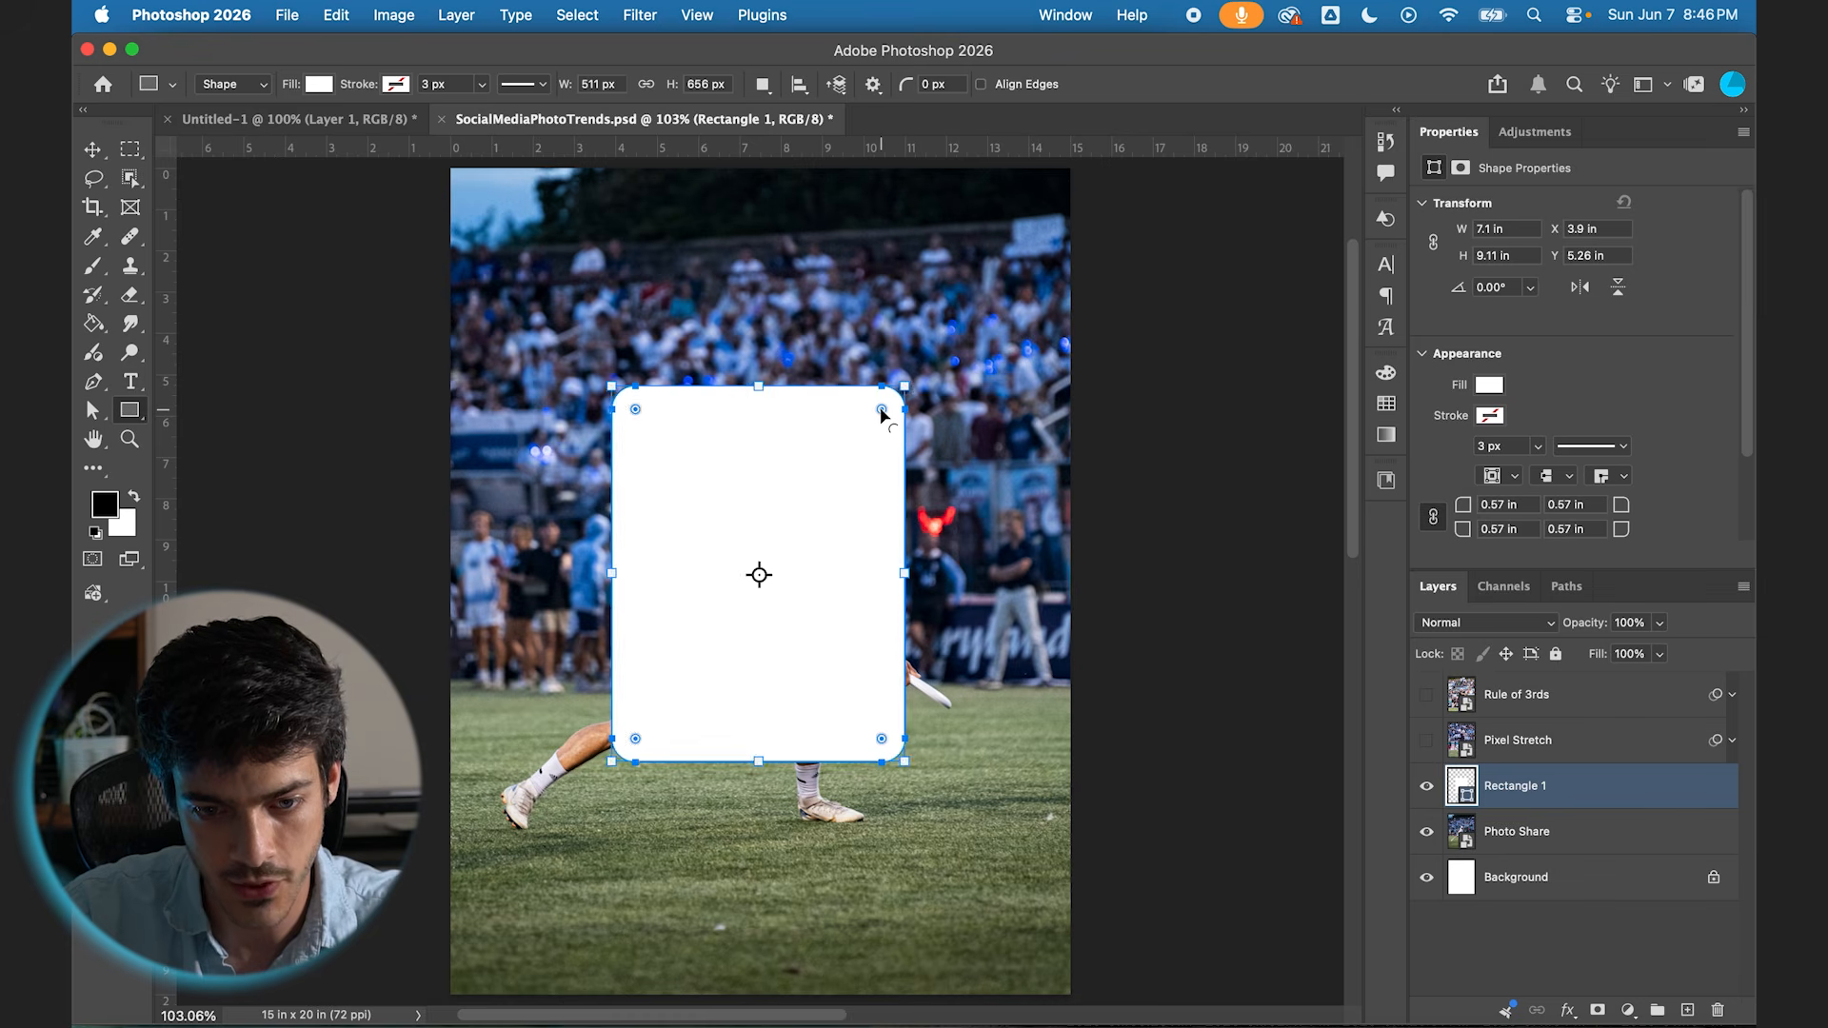
# Step: Center the white rounded rectangle horizontally and vertically on the canvas
pyautogui.press('v')
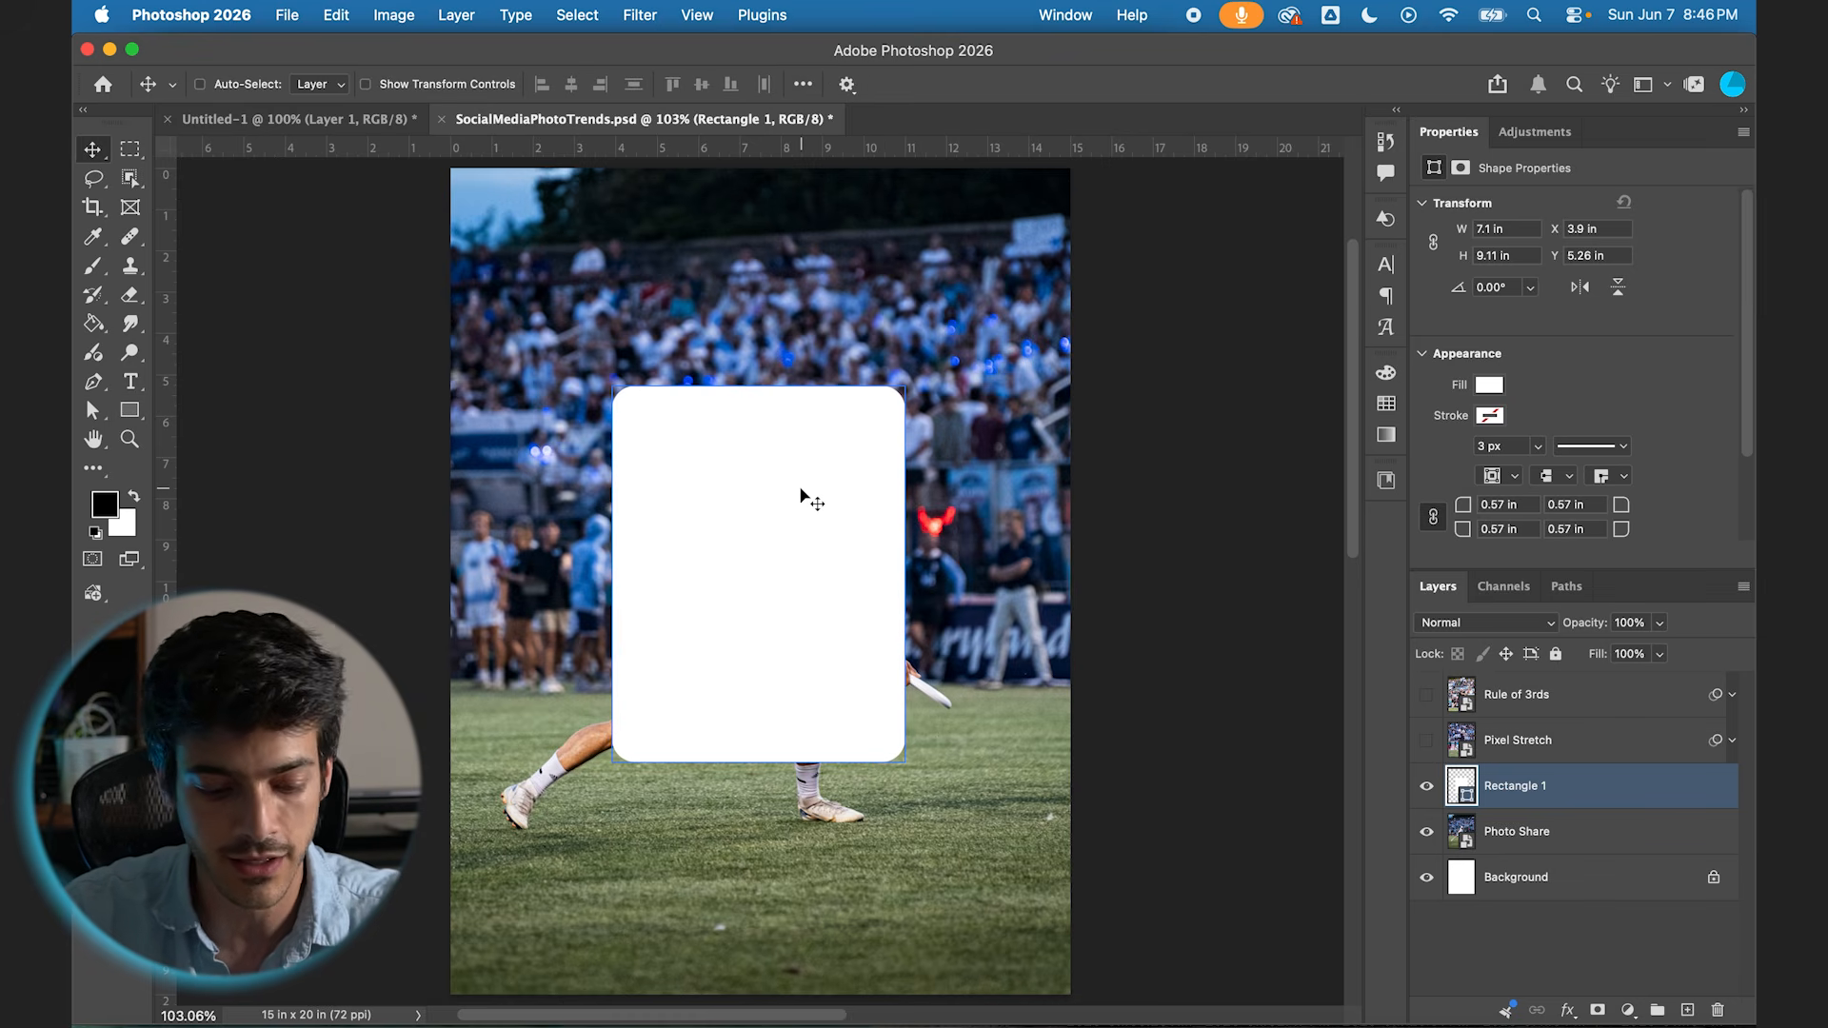
pyautogui.press('super+a')
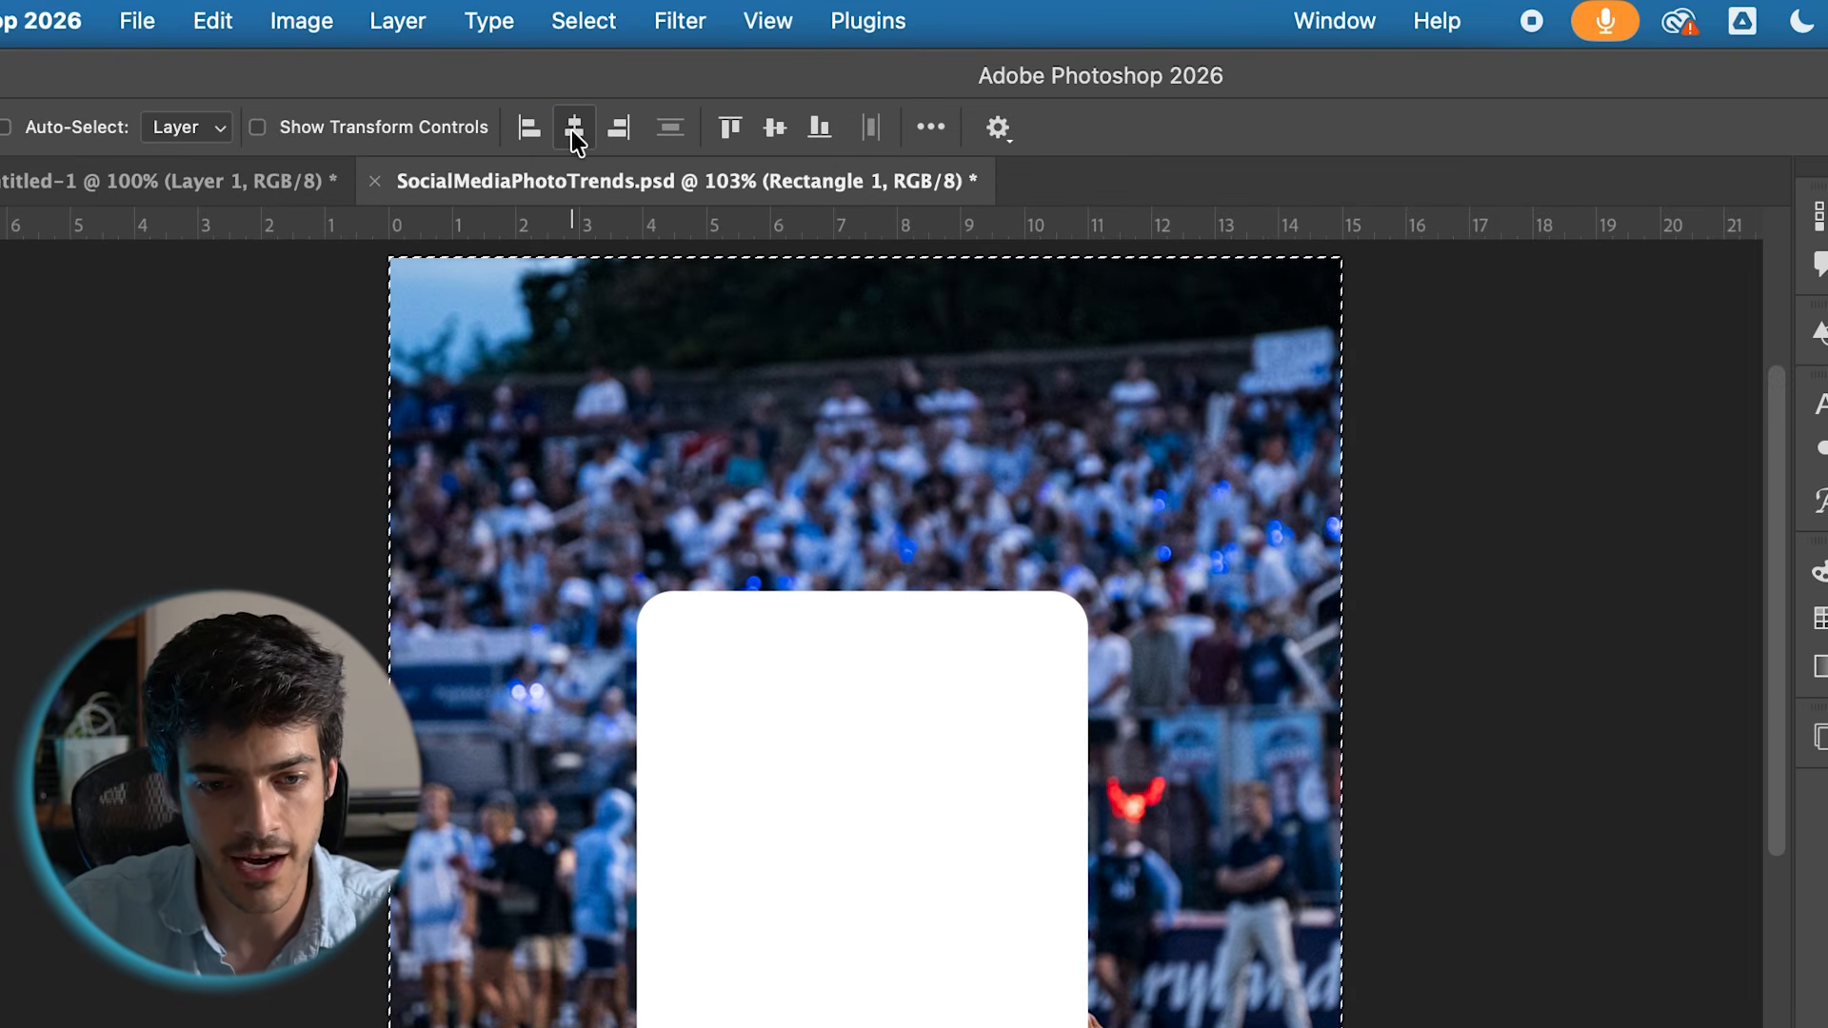
pyautogui.click(571, 130)
pyautogui.click(769, 130)
pyautogui.press('super+d')
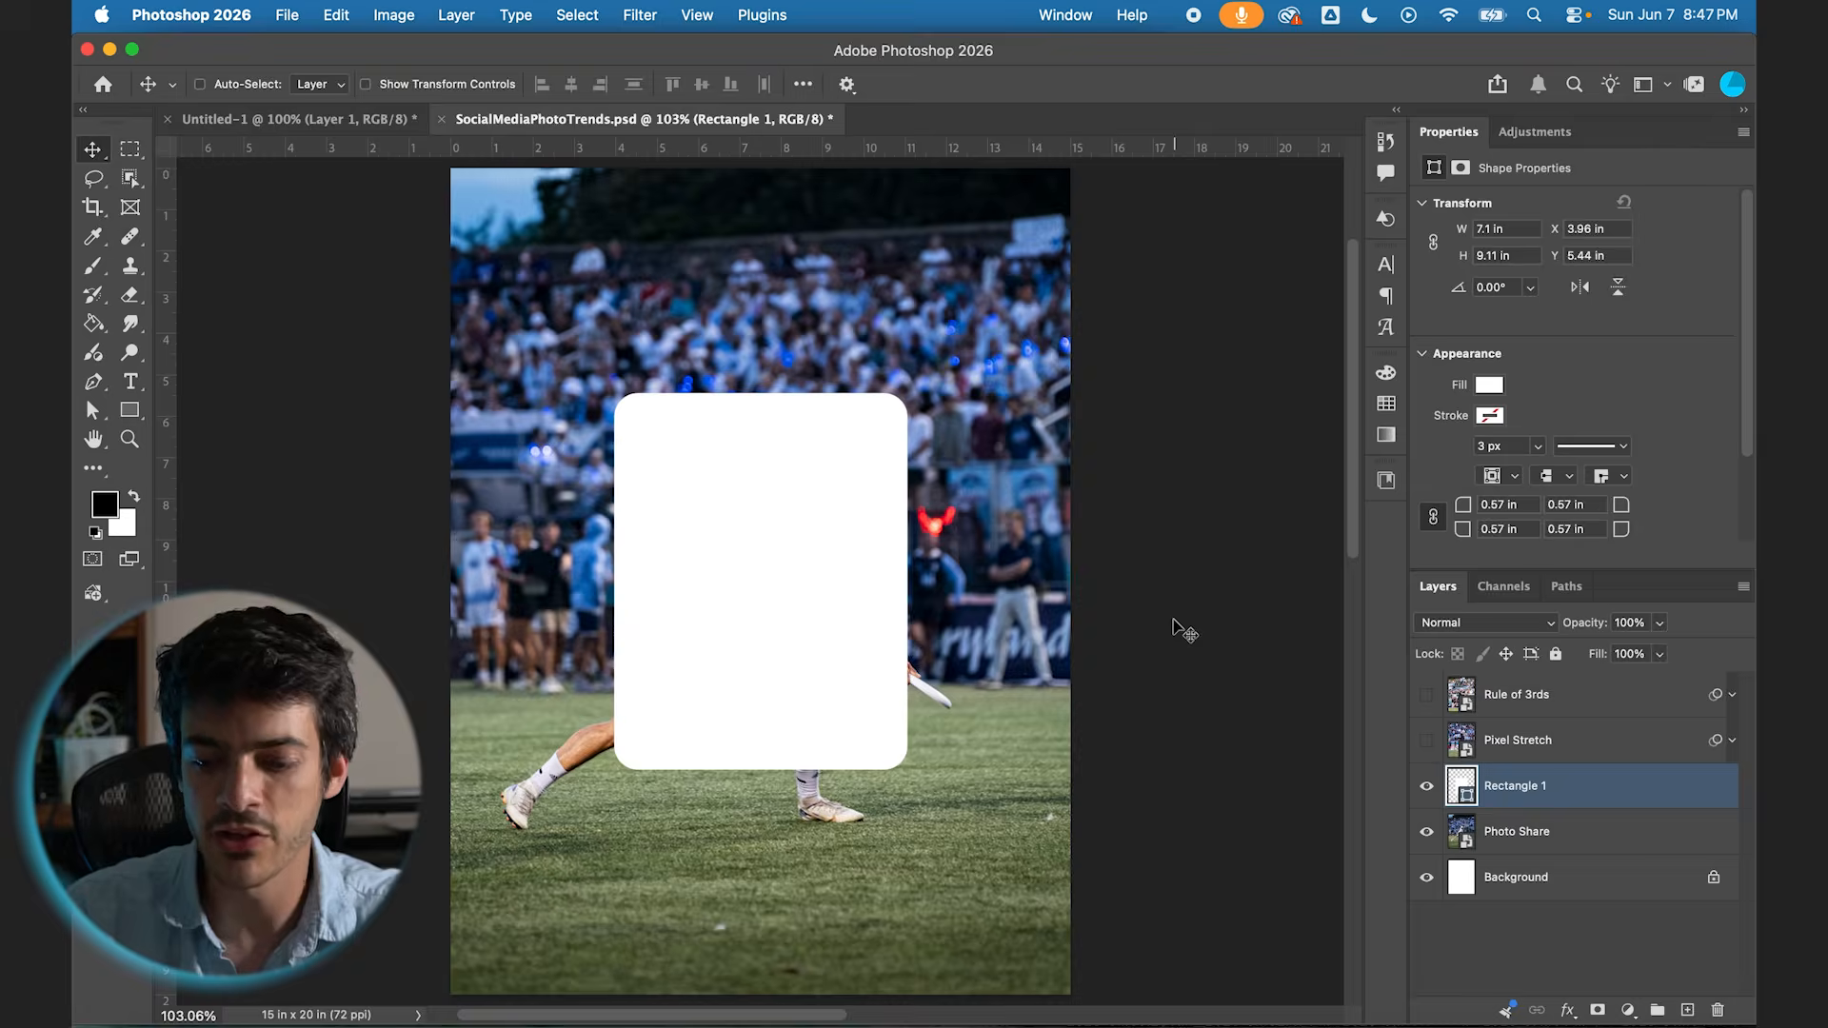
# Step: Duplicate the rounded rectangle and give the copy a white stroke with no fill
pyautogui.press('super+j')
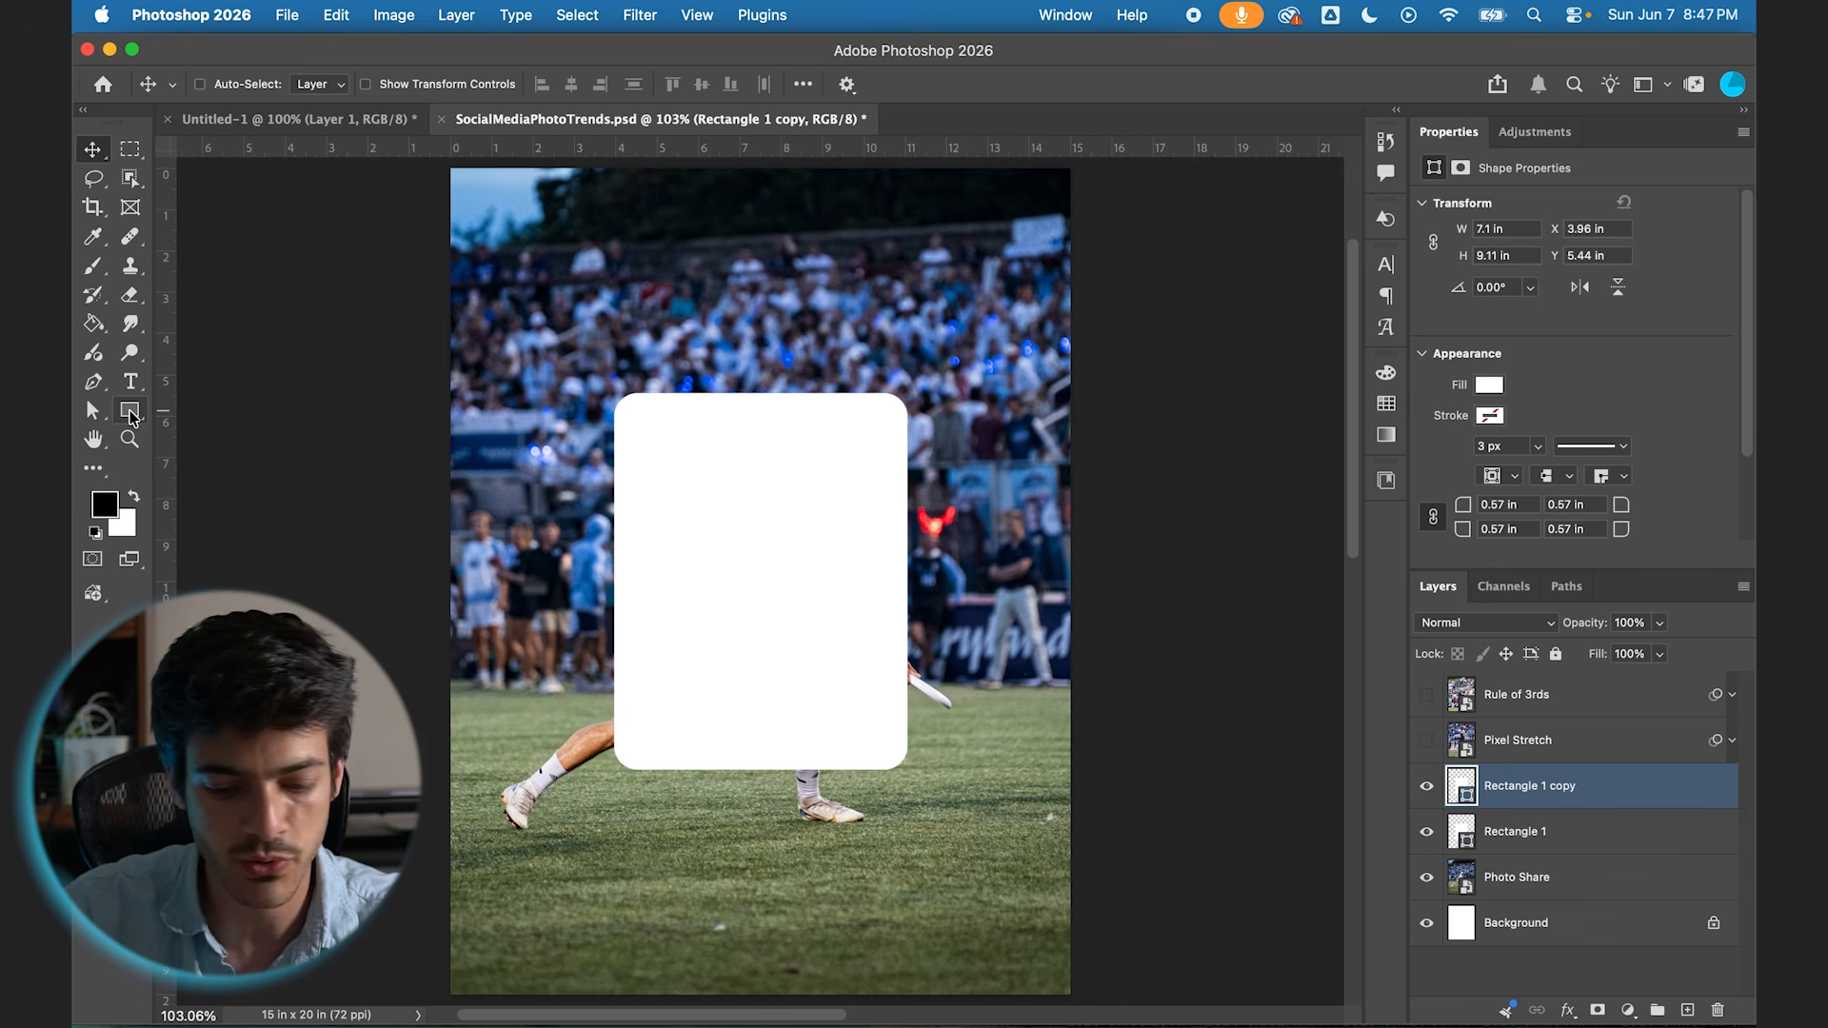
pyautogui.click(131, 414)
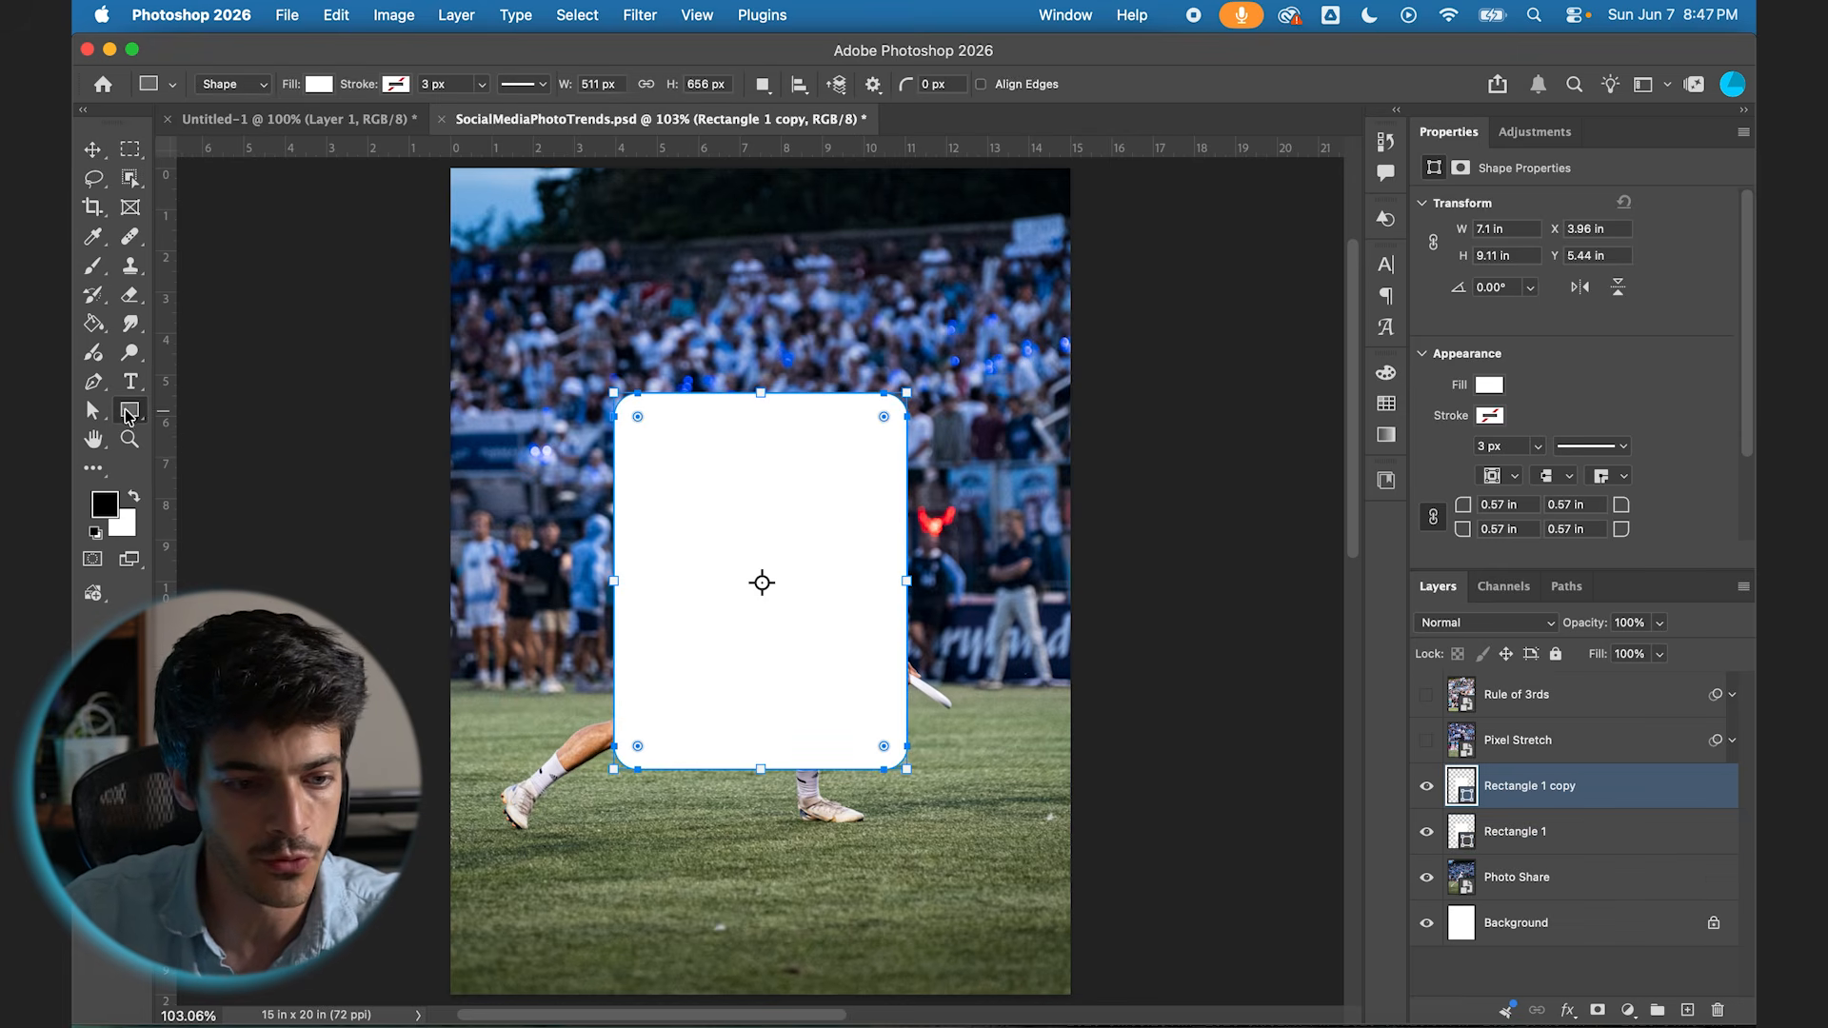
pyautogui.click(396, 86)
pyautogui.click(261, 203)
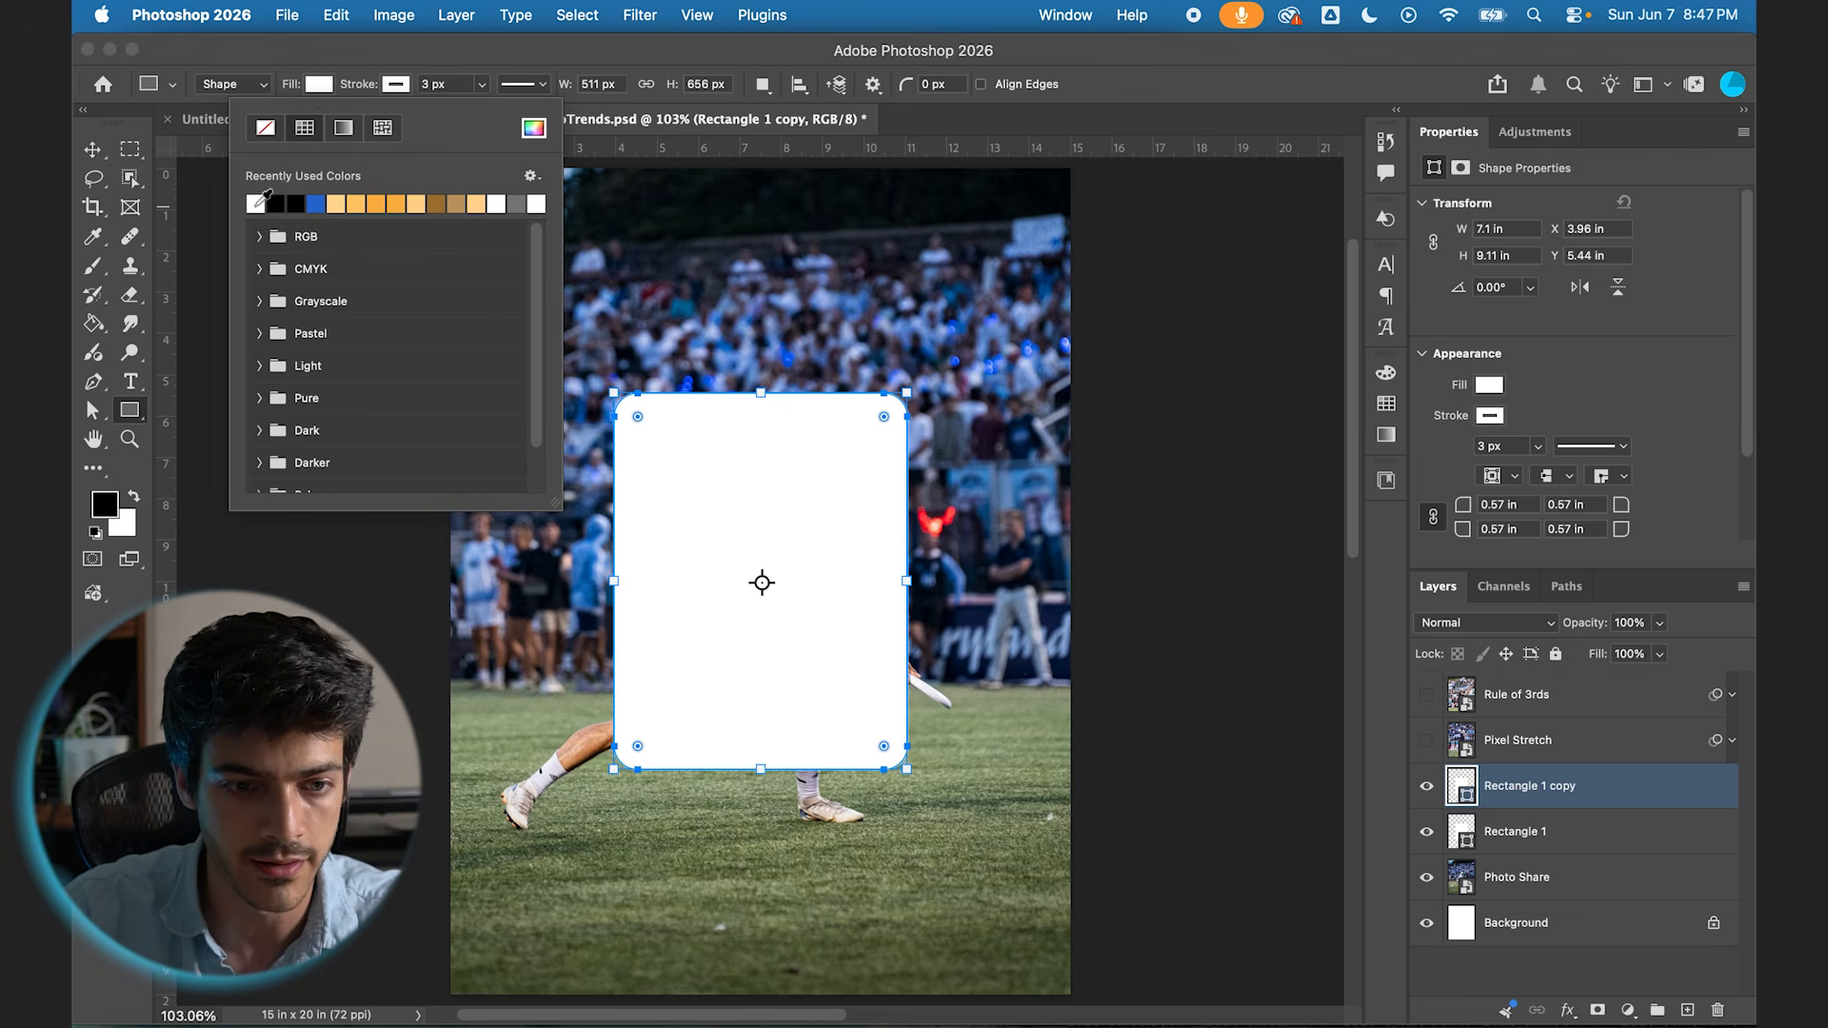
pyautogui.click(316, 85)
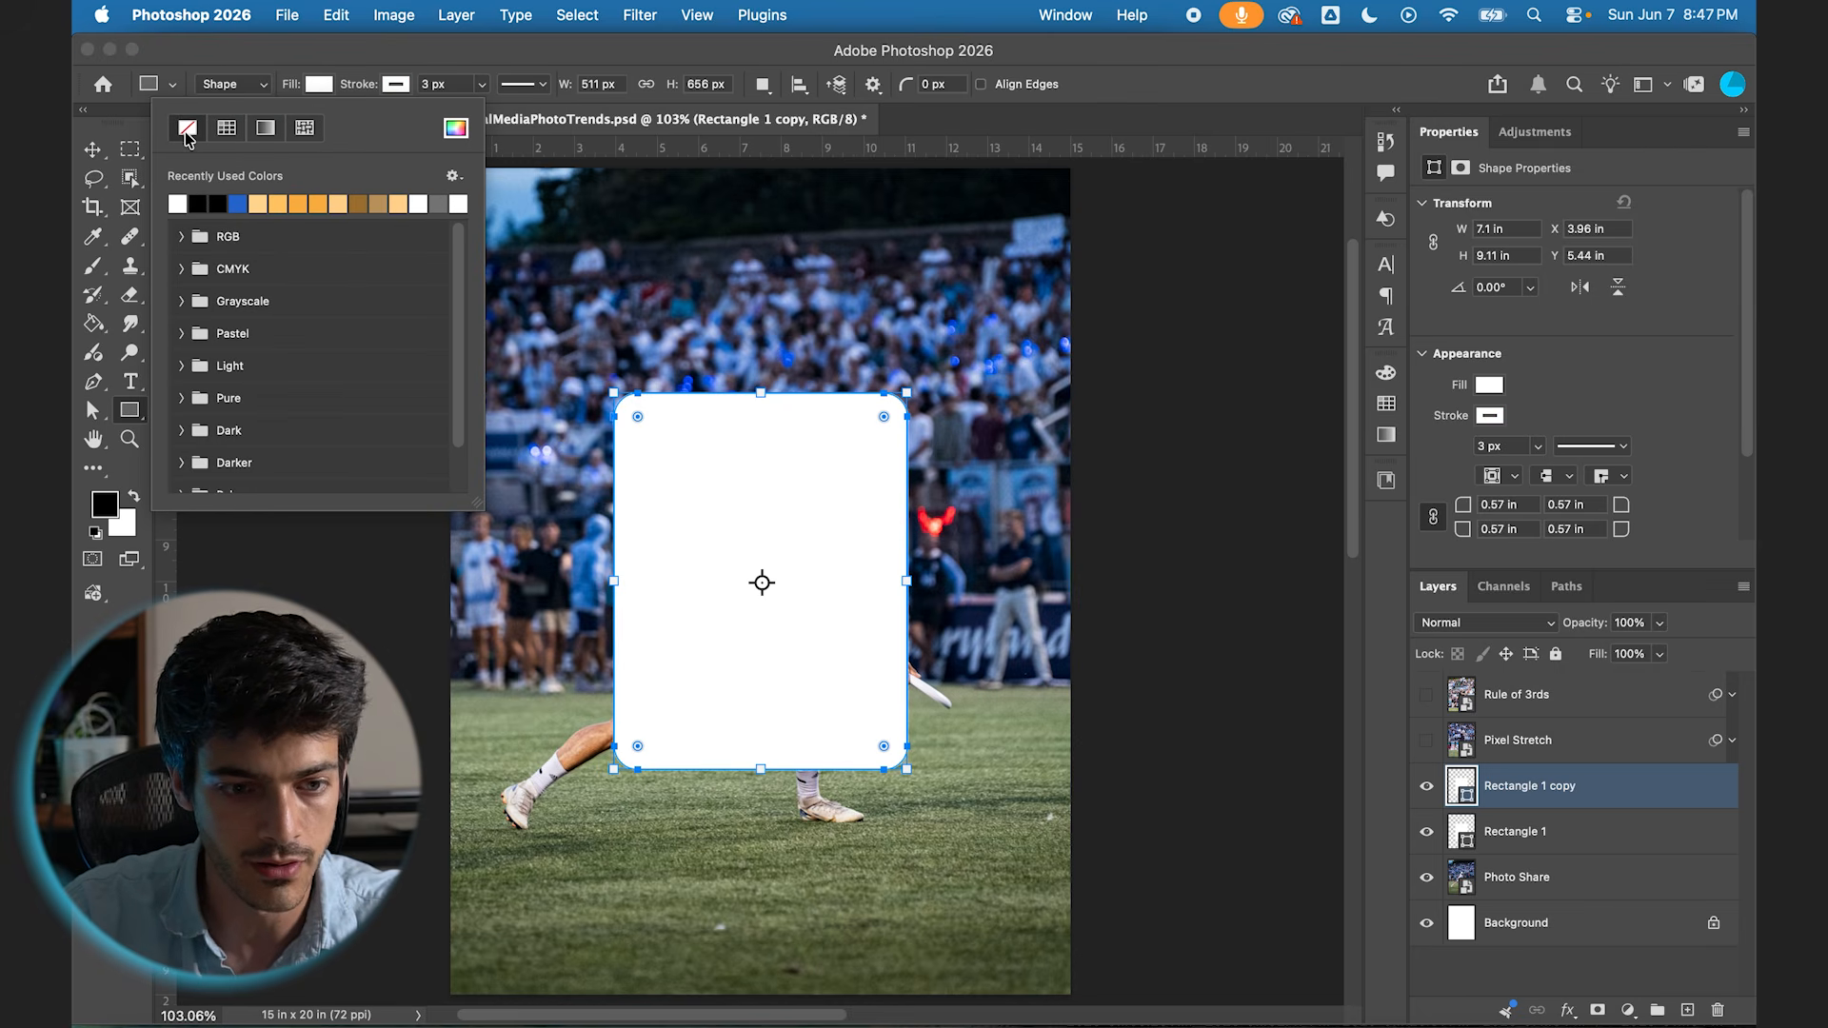
pyautogui.press('Escape')
pyautogui.press('v')
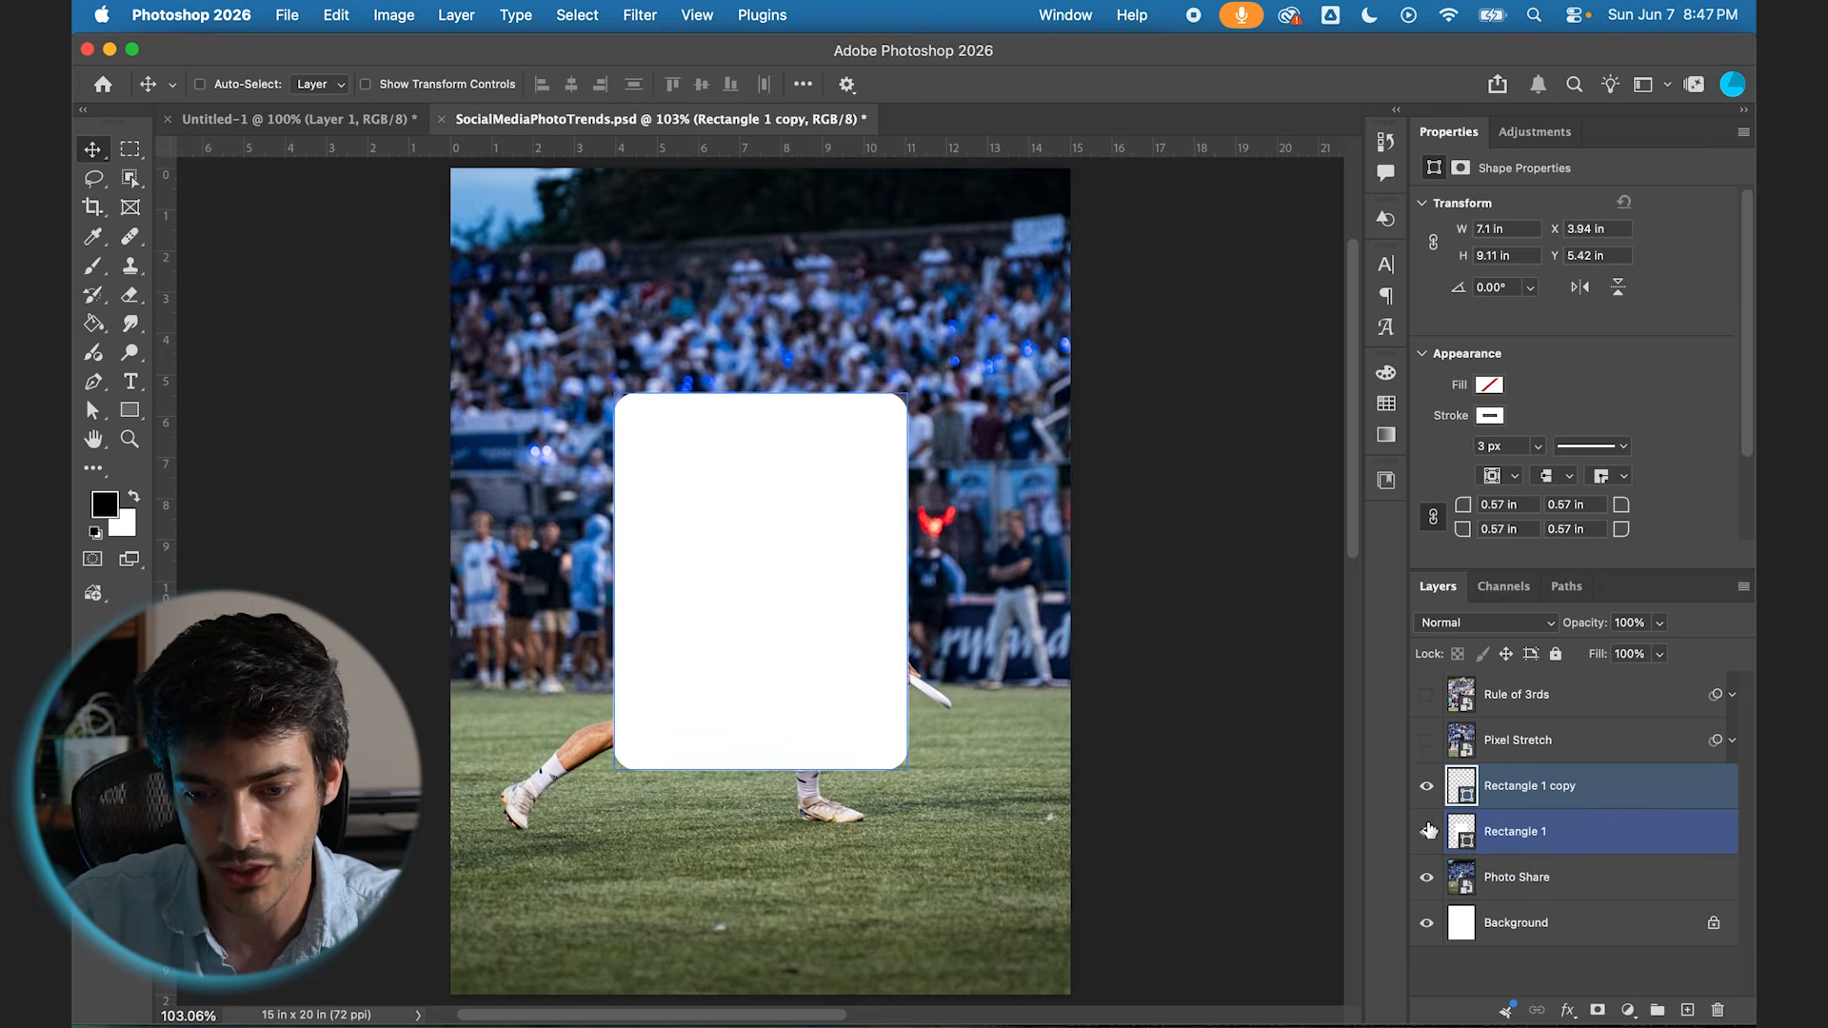
# Step: Toggle the visibility of the filled rectangle and its outline copy to inspect the white outline over the photo
pyautogui.click(1426, 832)
pyautogui.click(1426, 787)
pyautogui.click(1427, 836)
pyautogui.click(1427, 840)
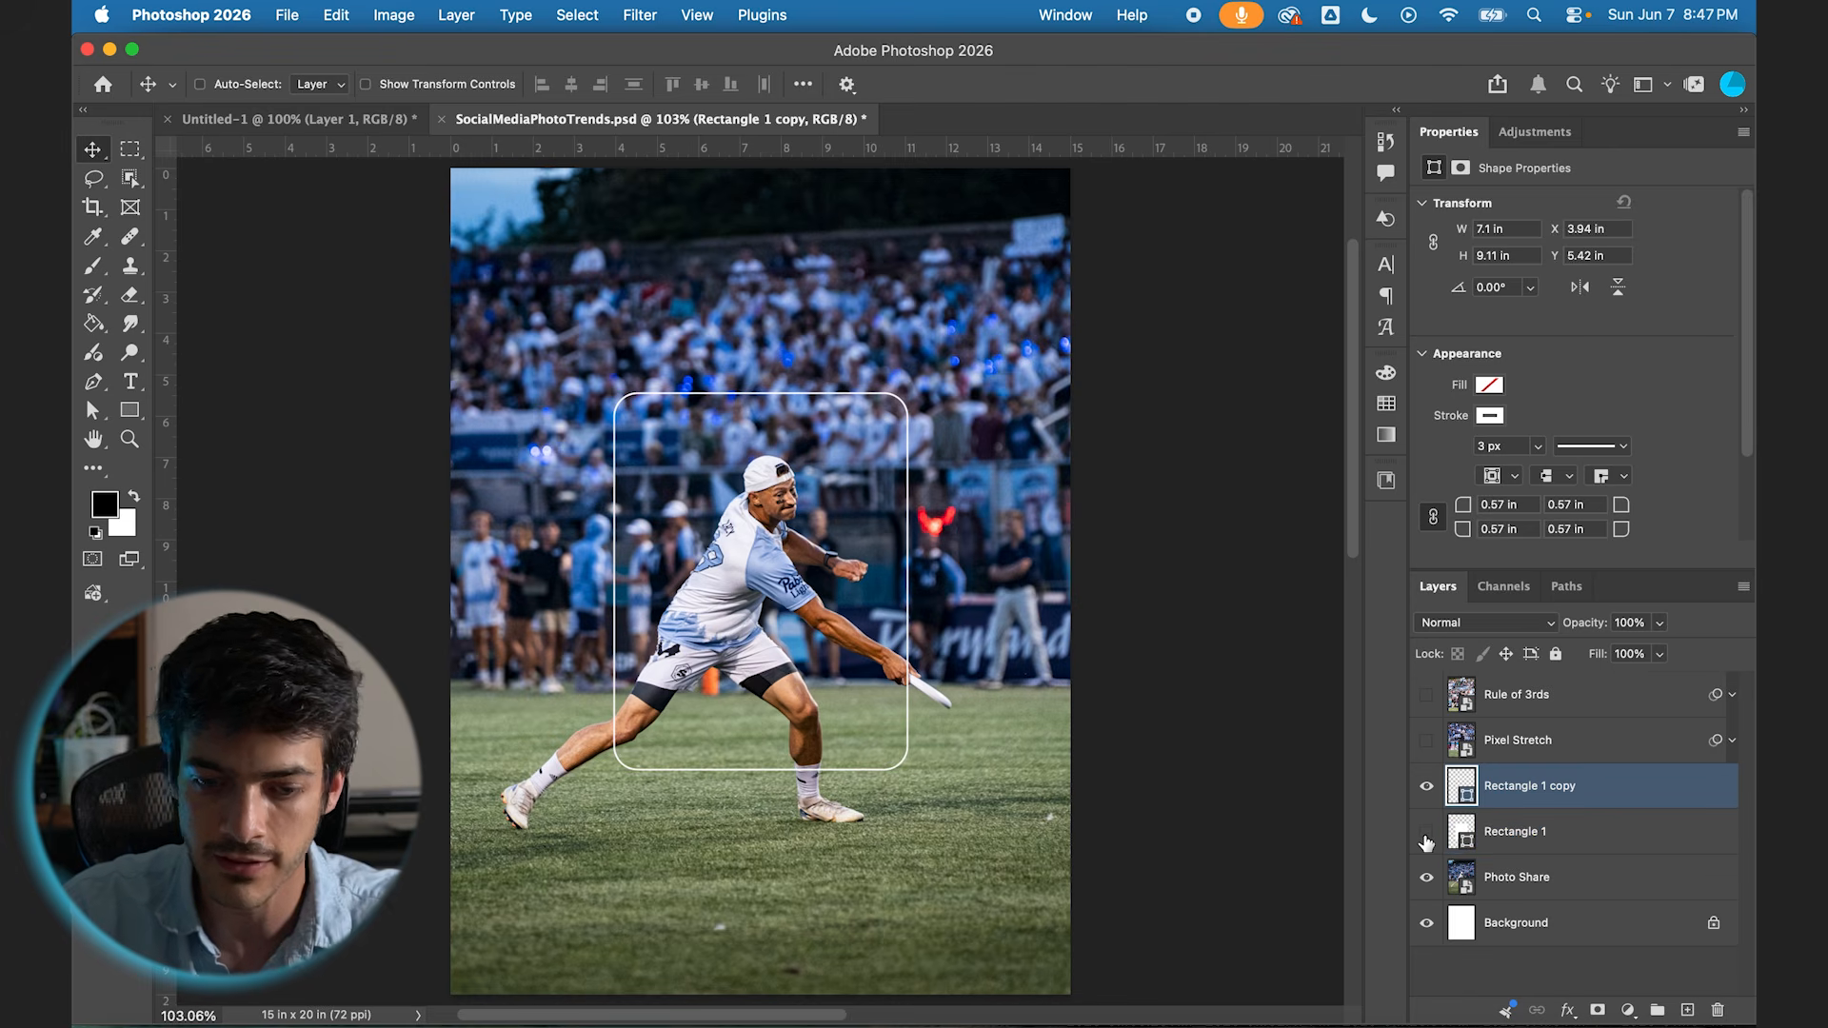
pyautogui.click(1426, 838)
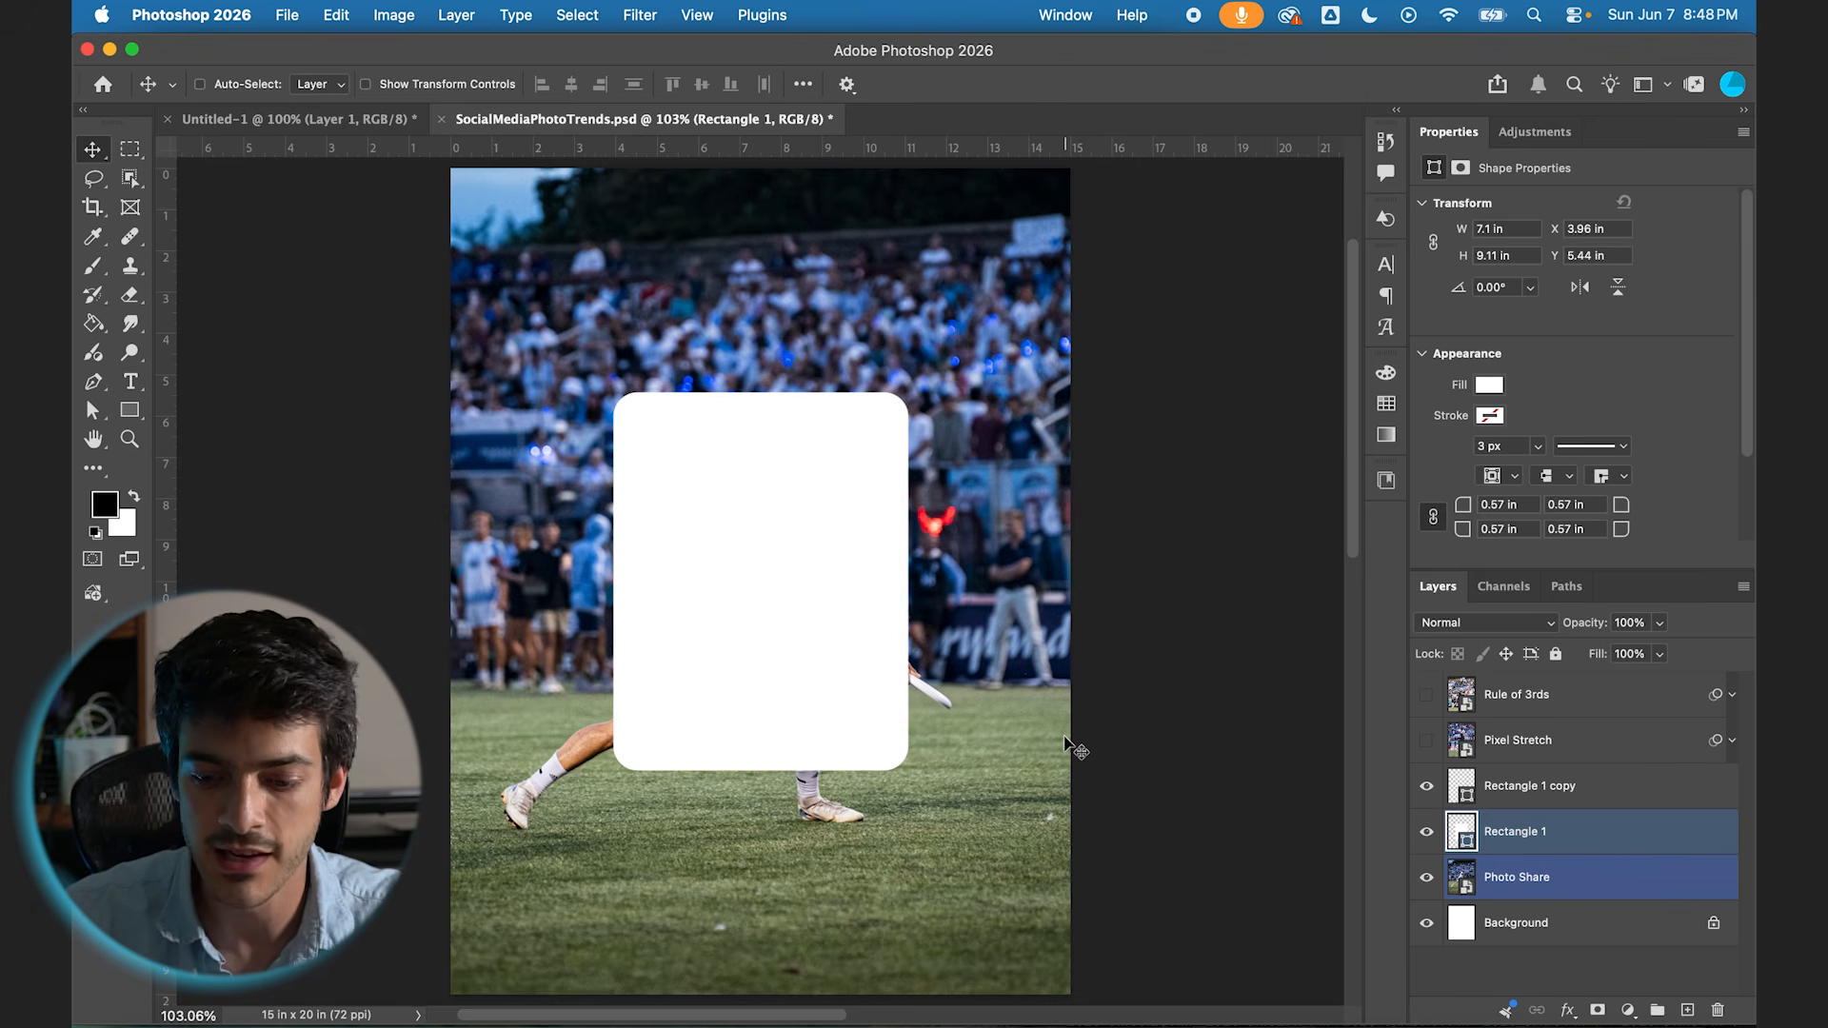
# Step: On a new layer above the filled rectangle, draw a band about 9.15 by 1.93 in across its top with orange fill and no stroke
pyautogui.press('super+alt+shift+n')
pyautogui.press('u')
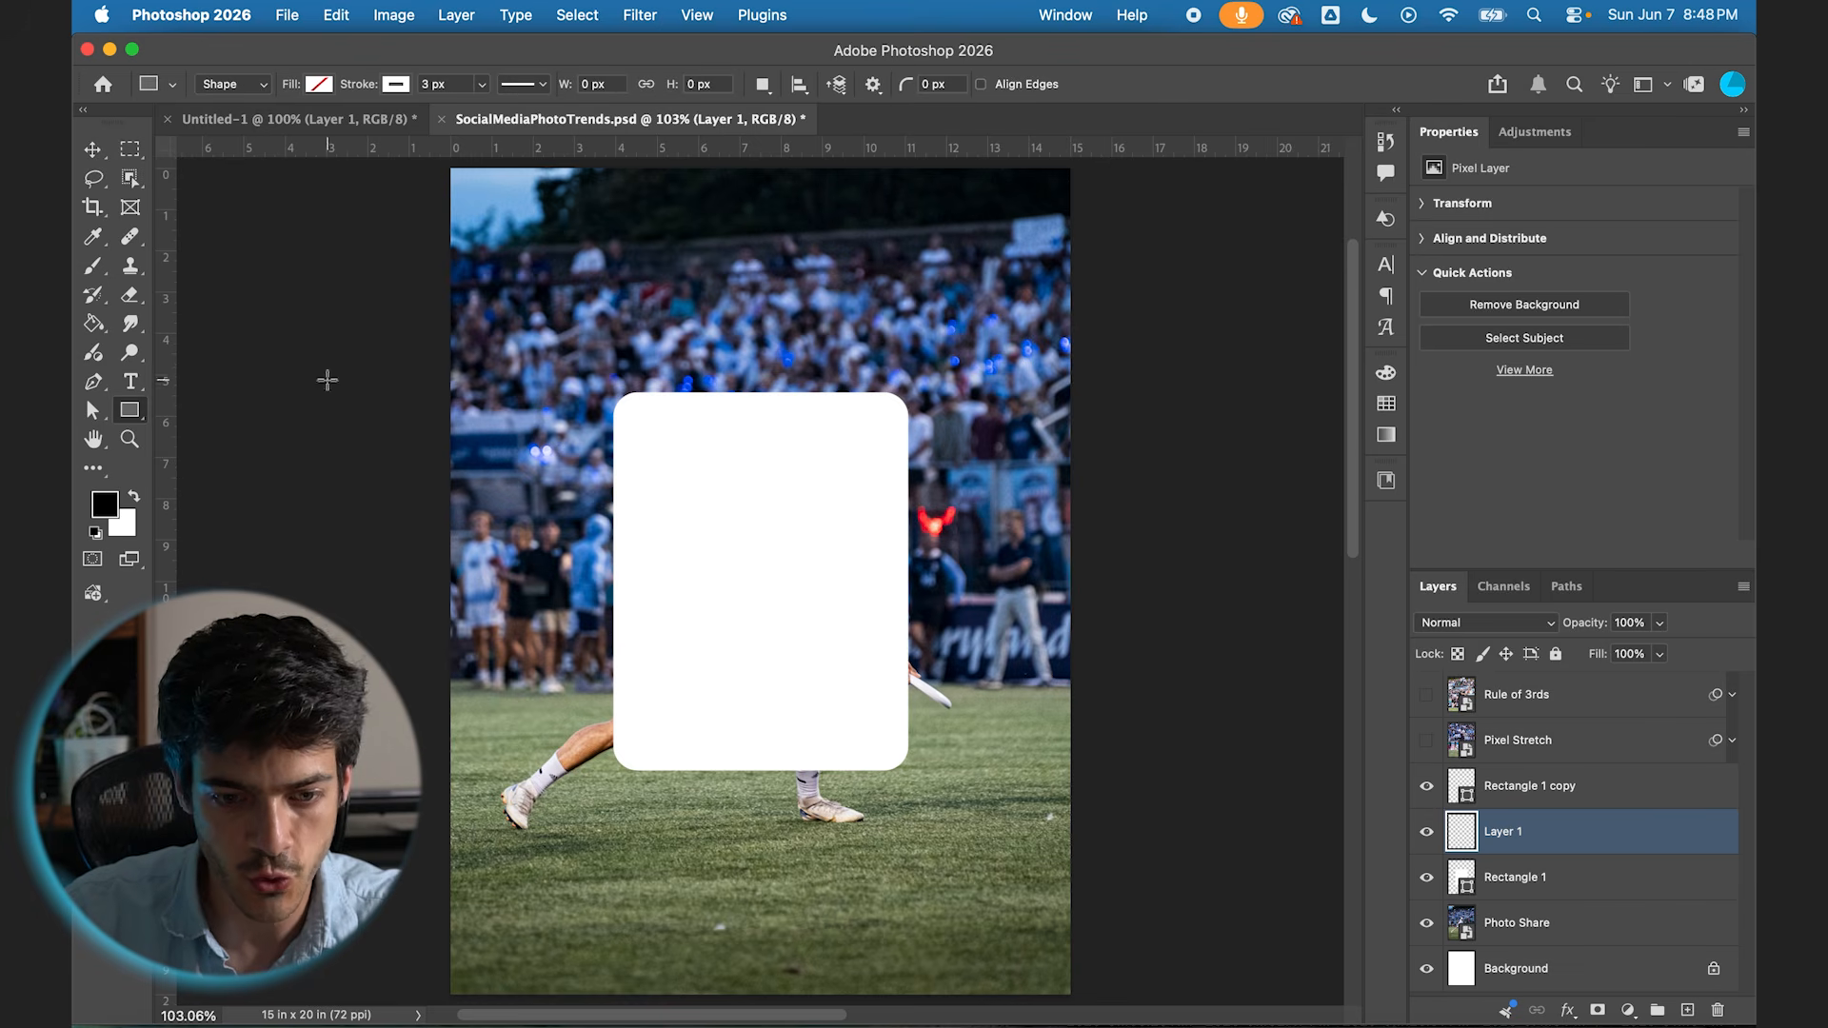
pyautogui.moveTo(579, 386); pyautogui.dragTo(955, 465)
pyautogui.click(317, 84)
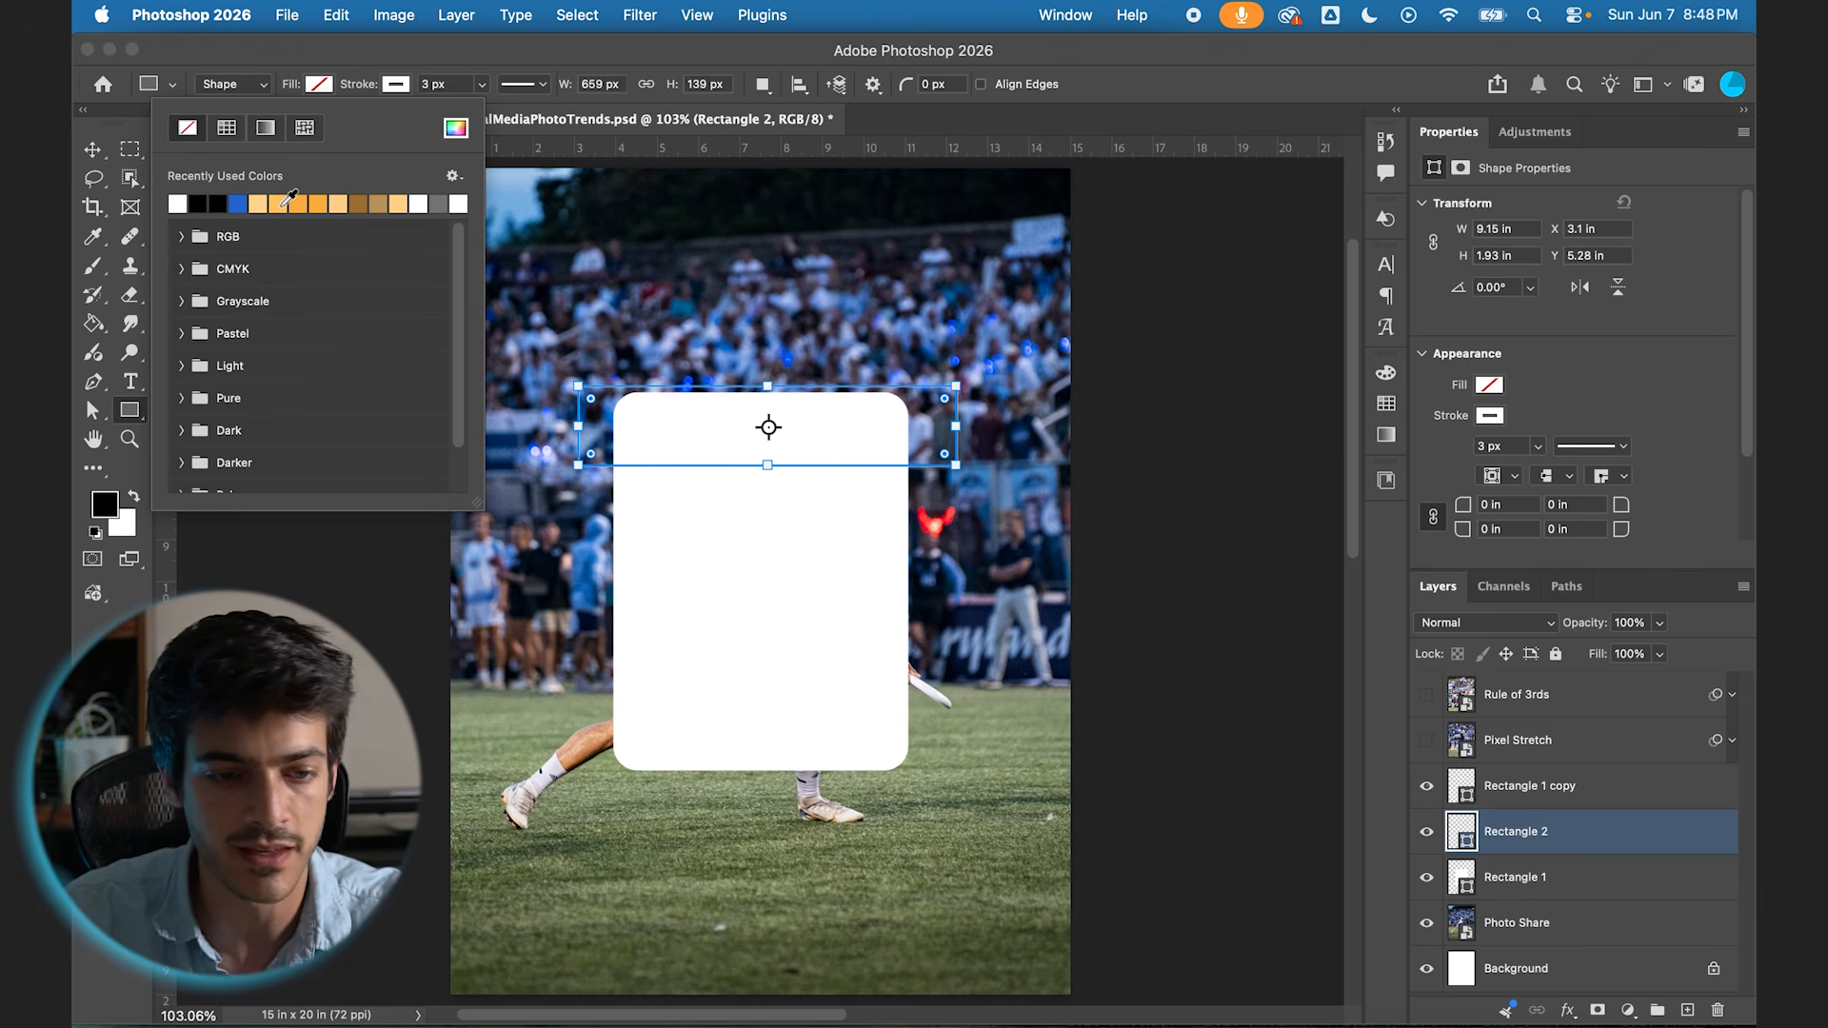
pyautogui.click(286, 202)
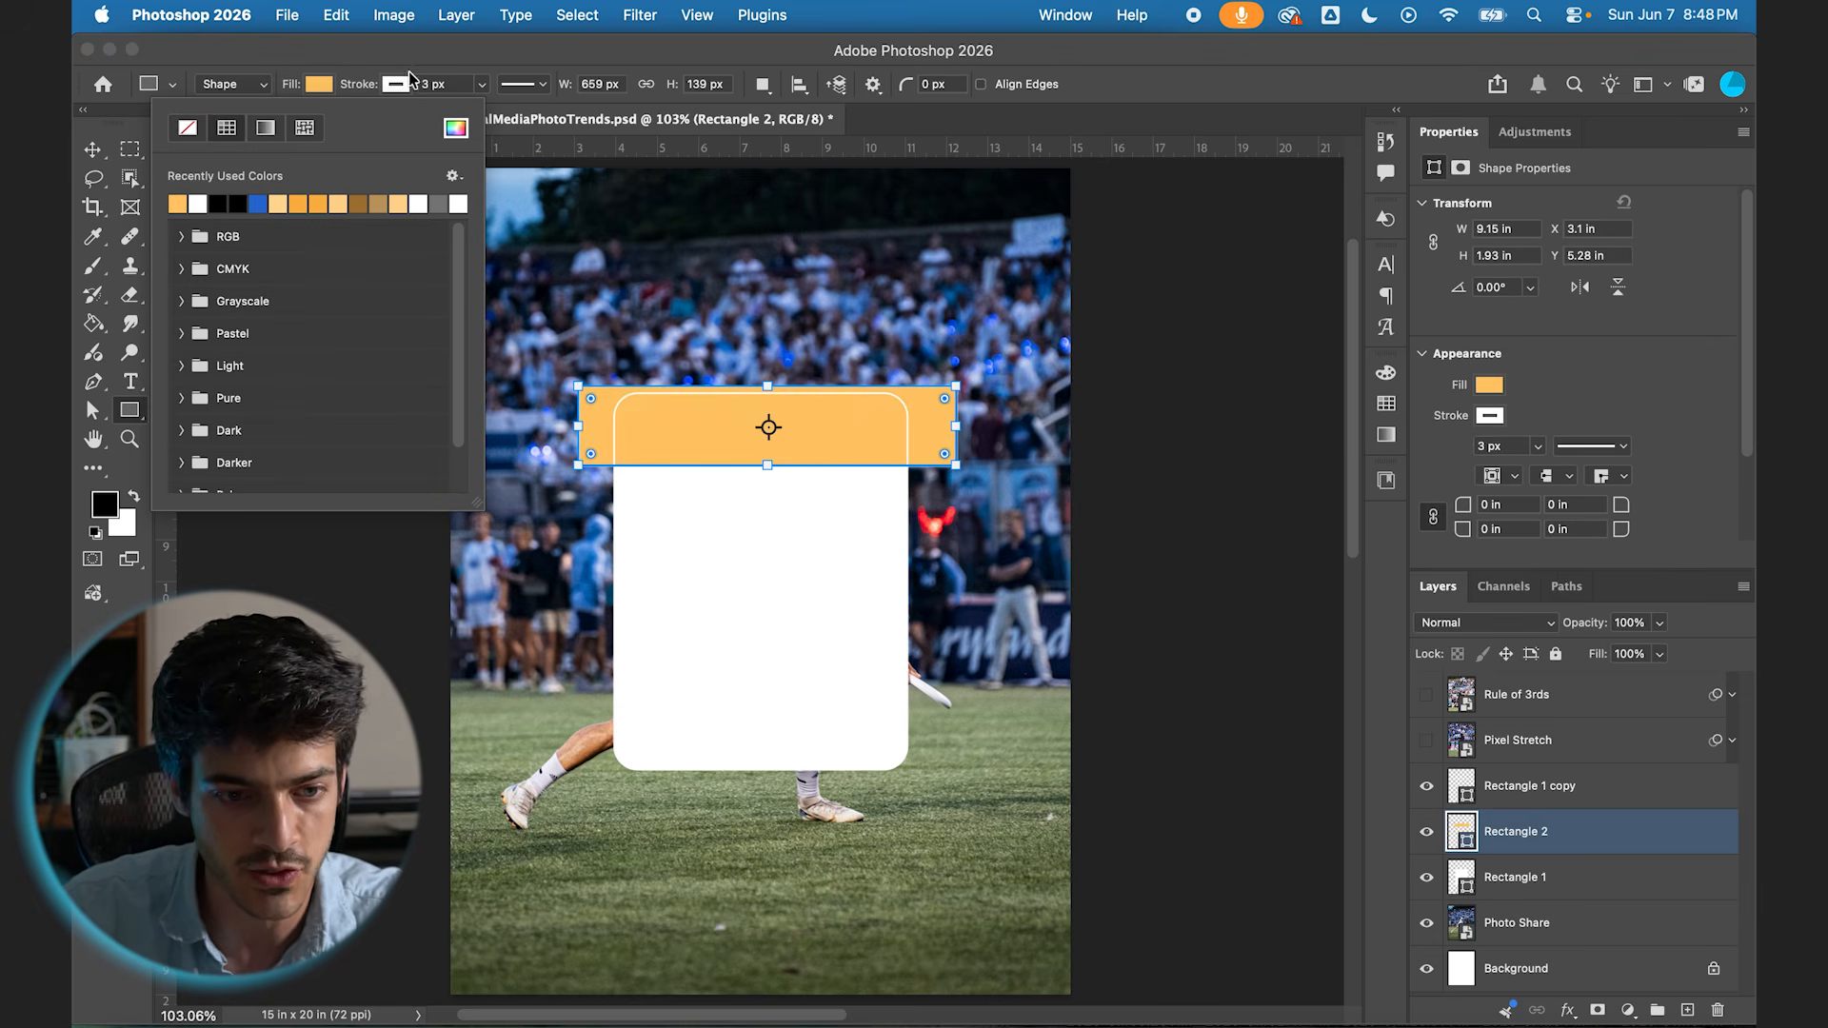
pyautogui.click(396, 84)
pyautogui.click(265, 127)
pyautogui.press('v')
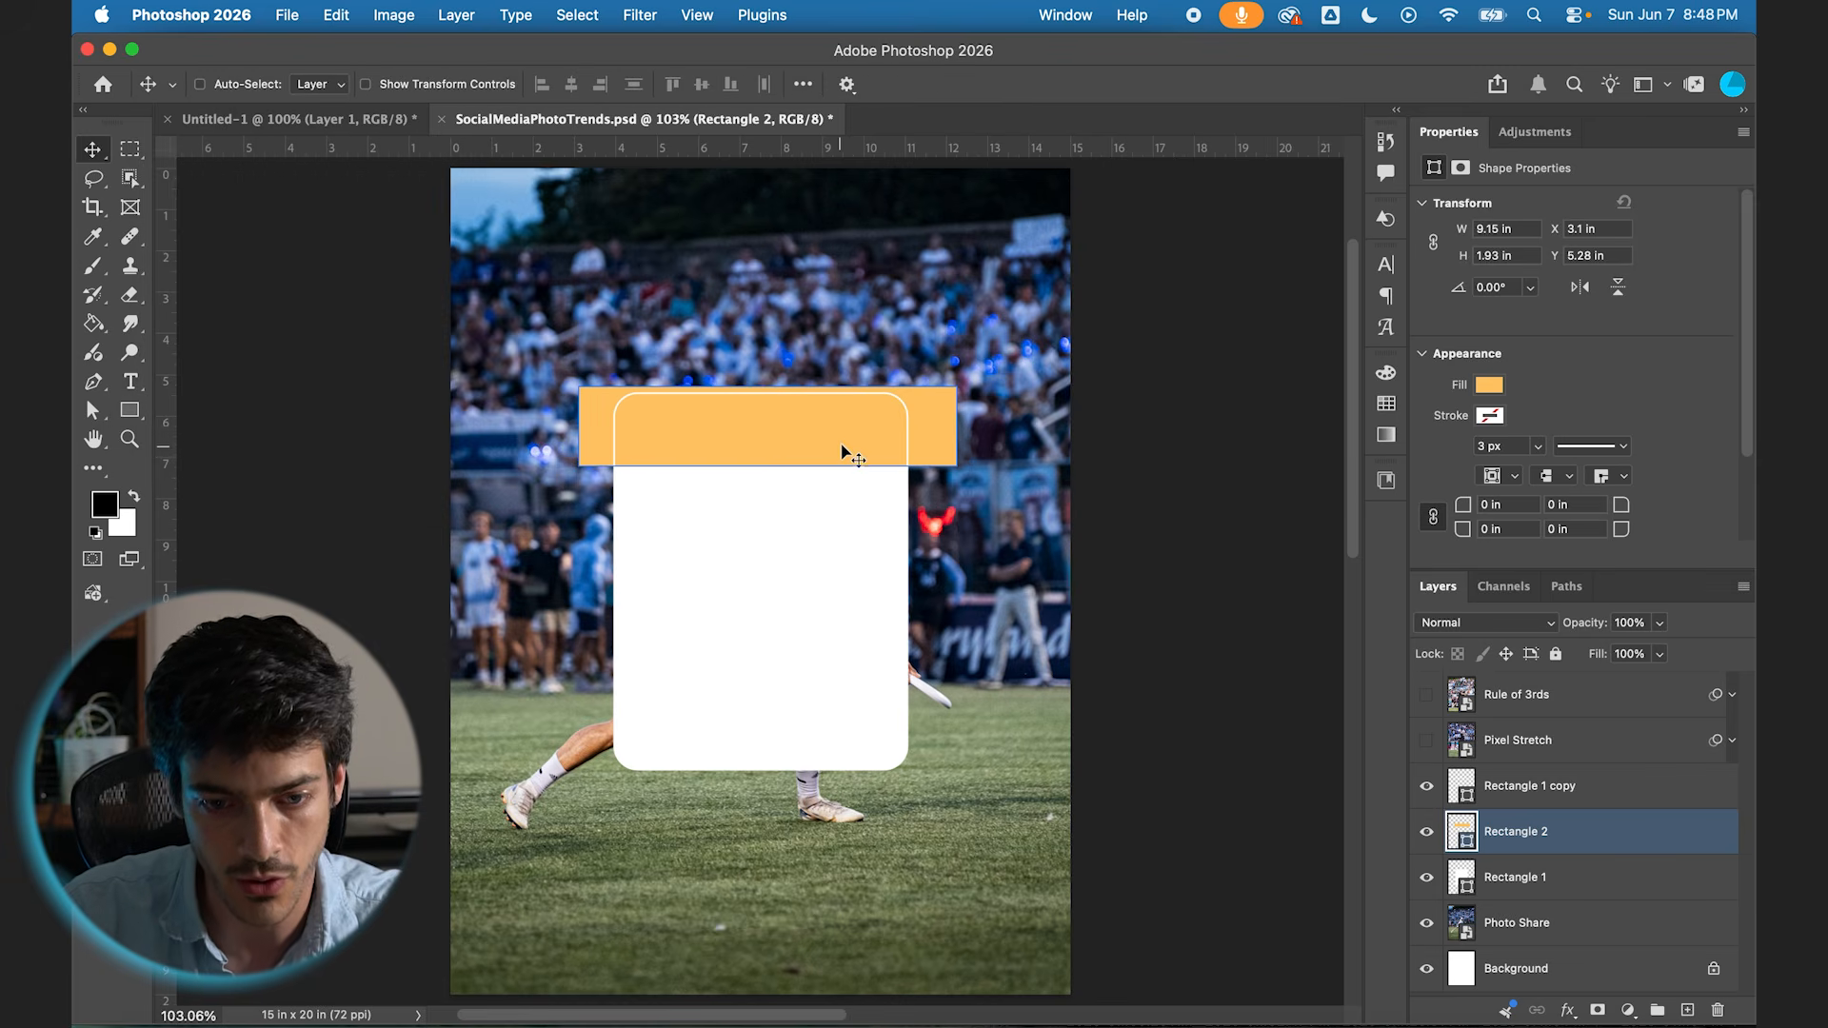
# Step: Align the orange band with the rounded rectangle's top edge and place a copy of it flush with the bottom edge
pyautogui.press('super+plus')
pyautogui.press('super+plus')
pyautogui.scroll(2, 866, 438)
pyautogui.moveTo(842, 262); pyautogui.dragTo(842, 279)
pyautogui.scroll(-2, 882, 472)
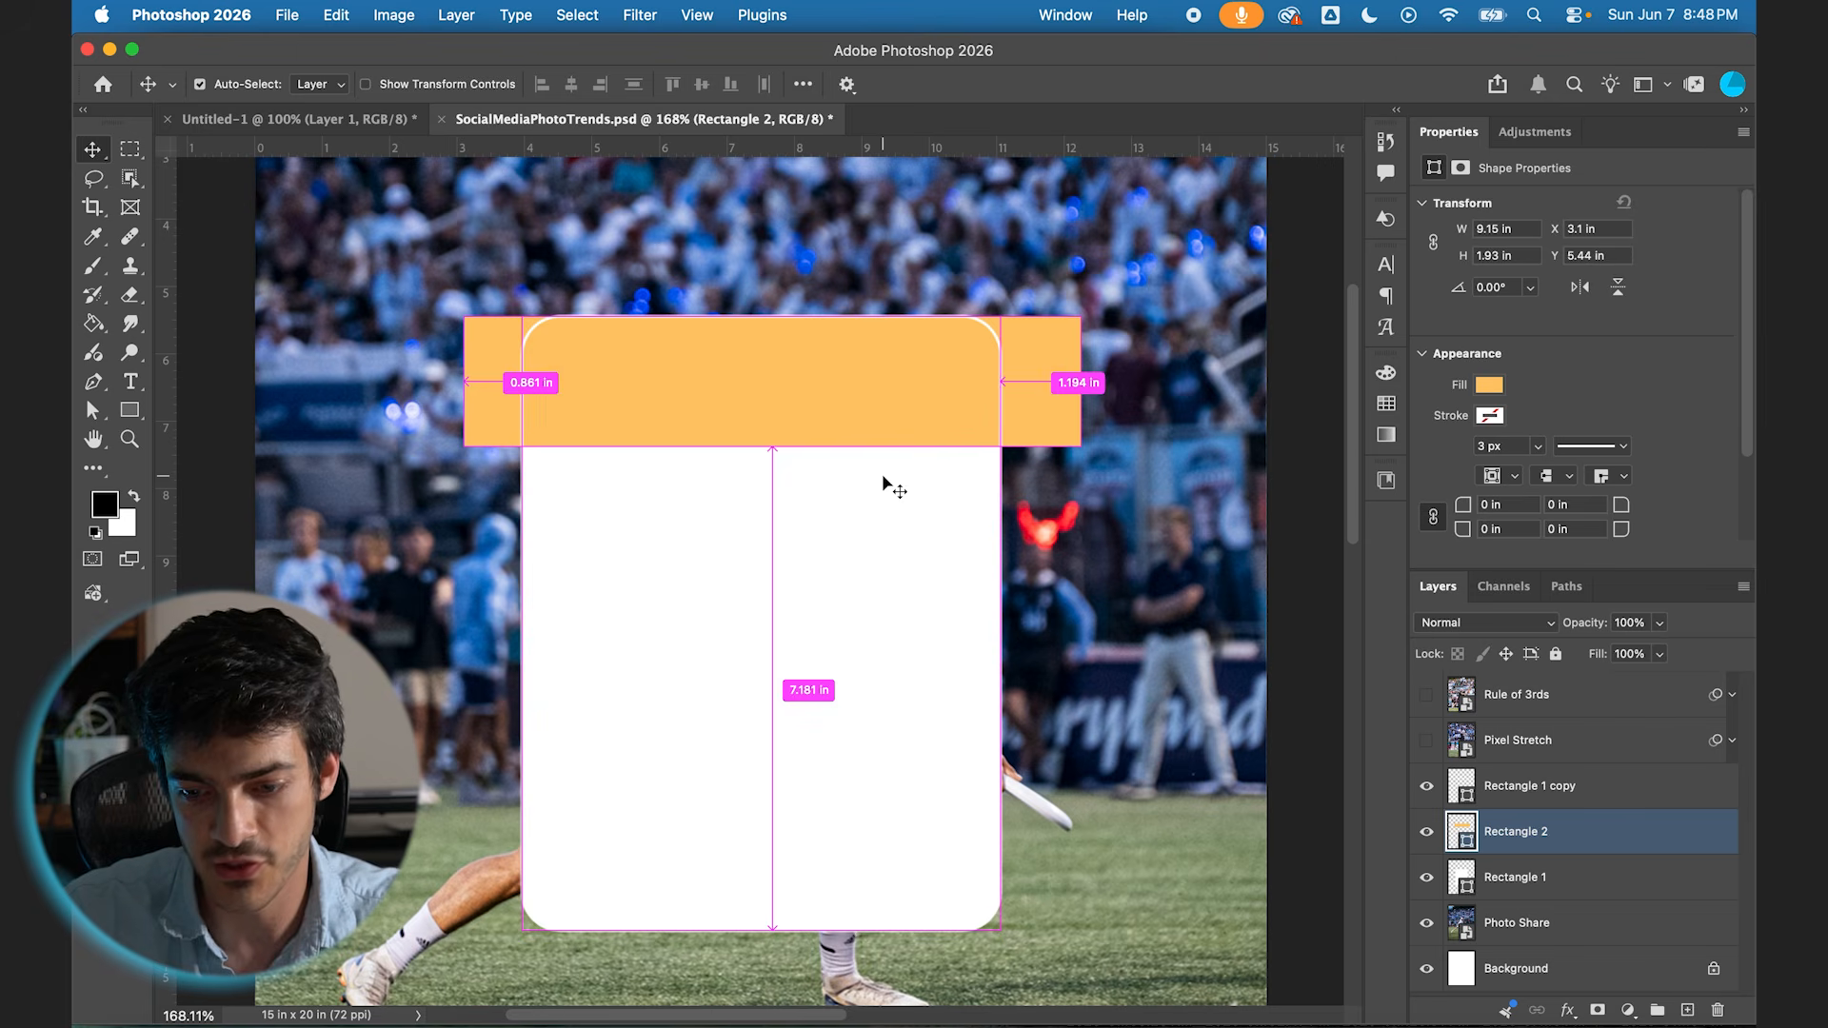
pyautogui.moveTo(832, 385); pyautogui.dragTo(835, 872)
pyautogui.scroll(-1, 835, 872)
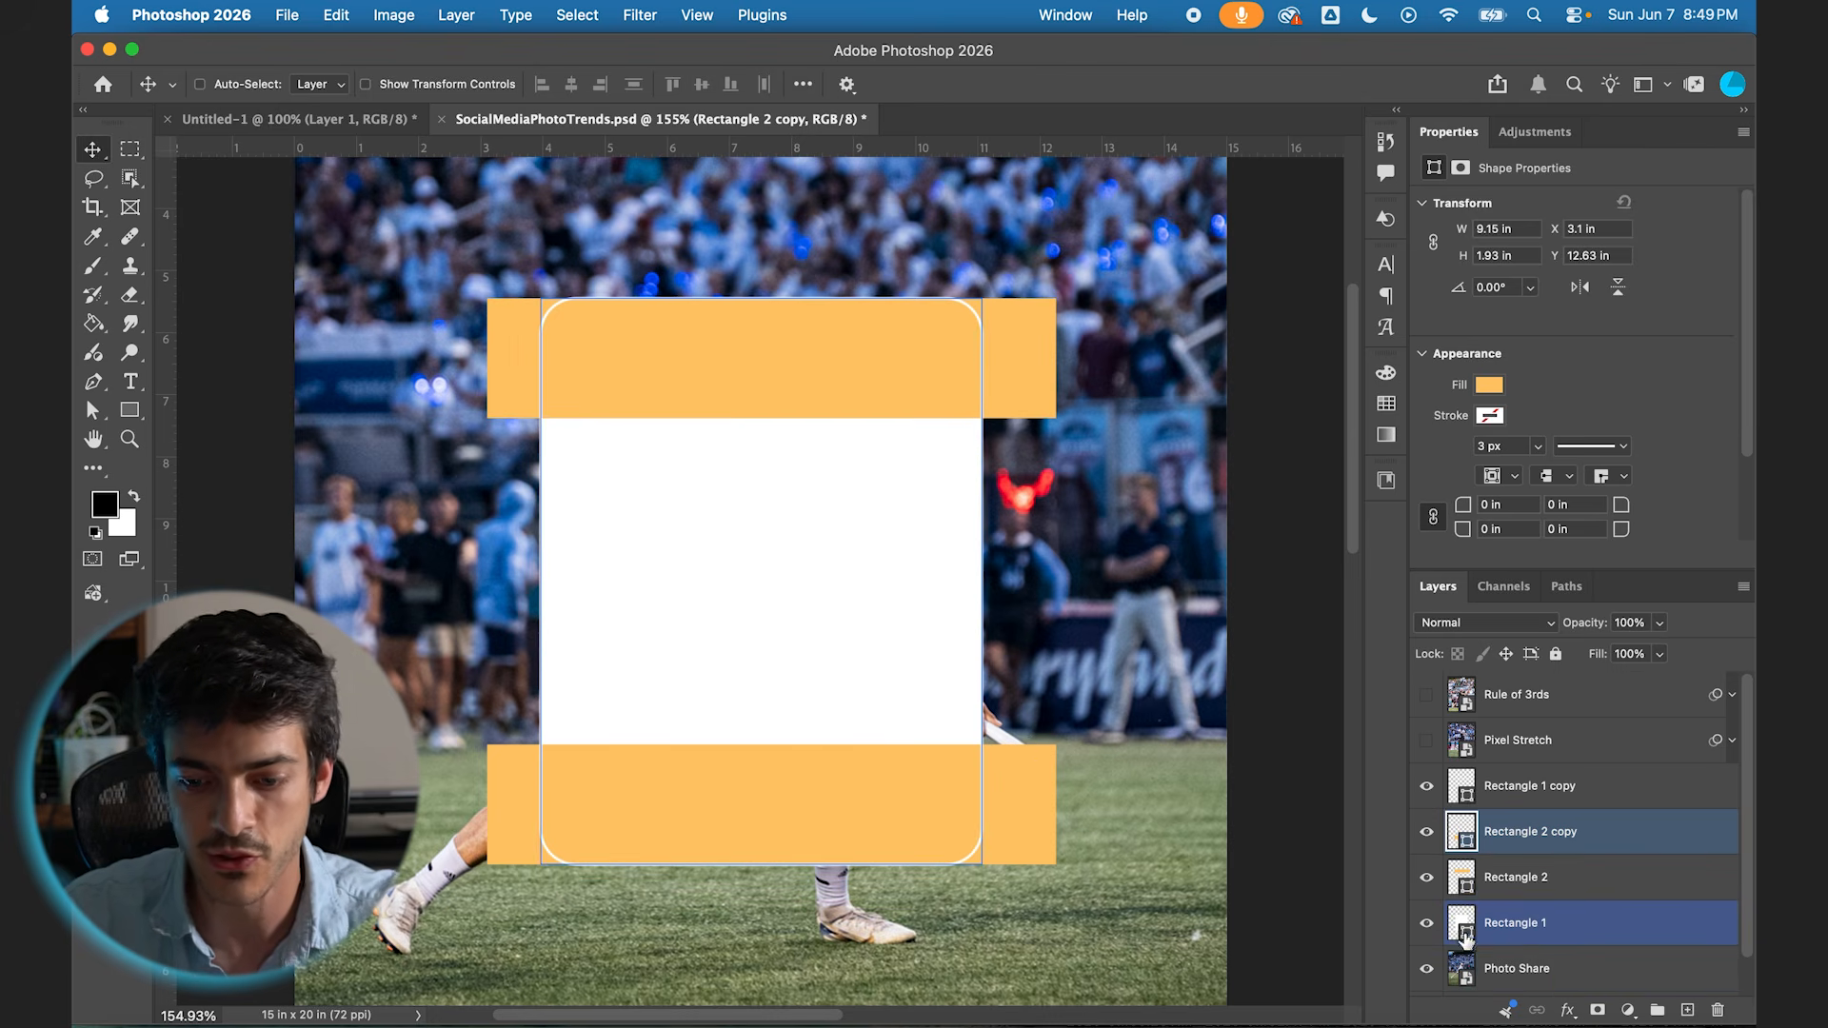
# Step: Group the two orange bands and the filled rounded rectangle into a group named Rectangles
pyautogui.keyDown('shift'); pyautogui.click(1524, 924); pyautogui.keyUp('shift')
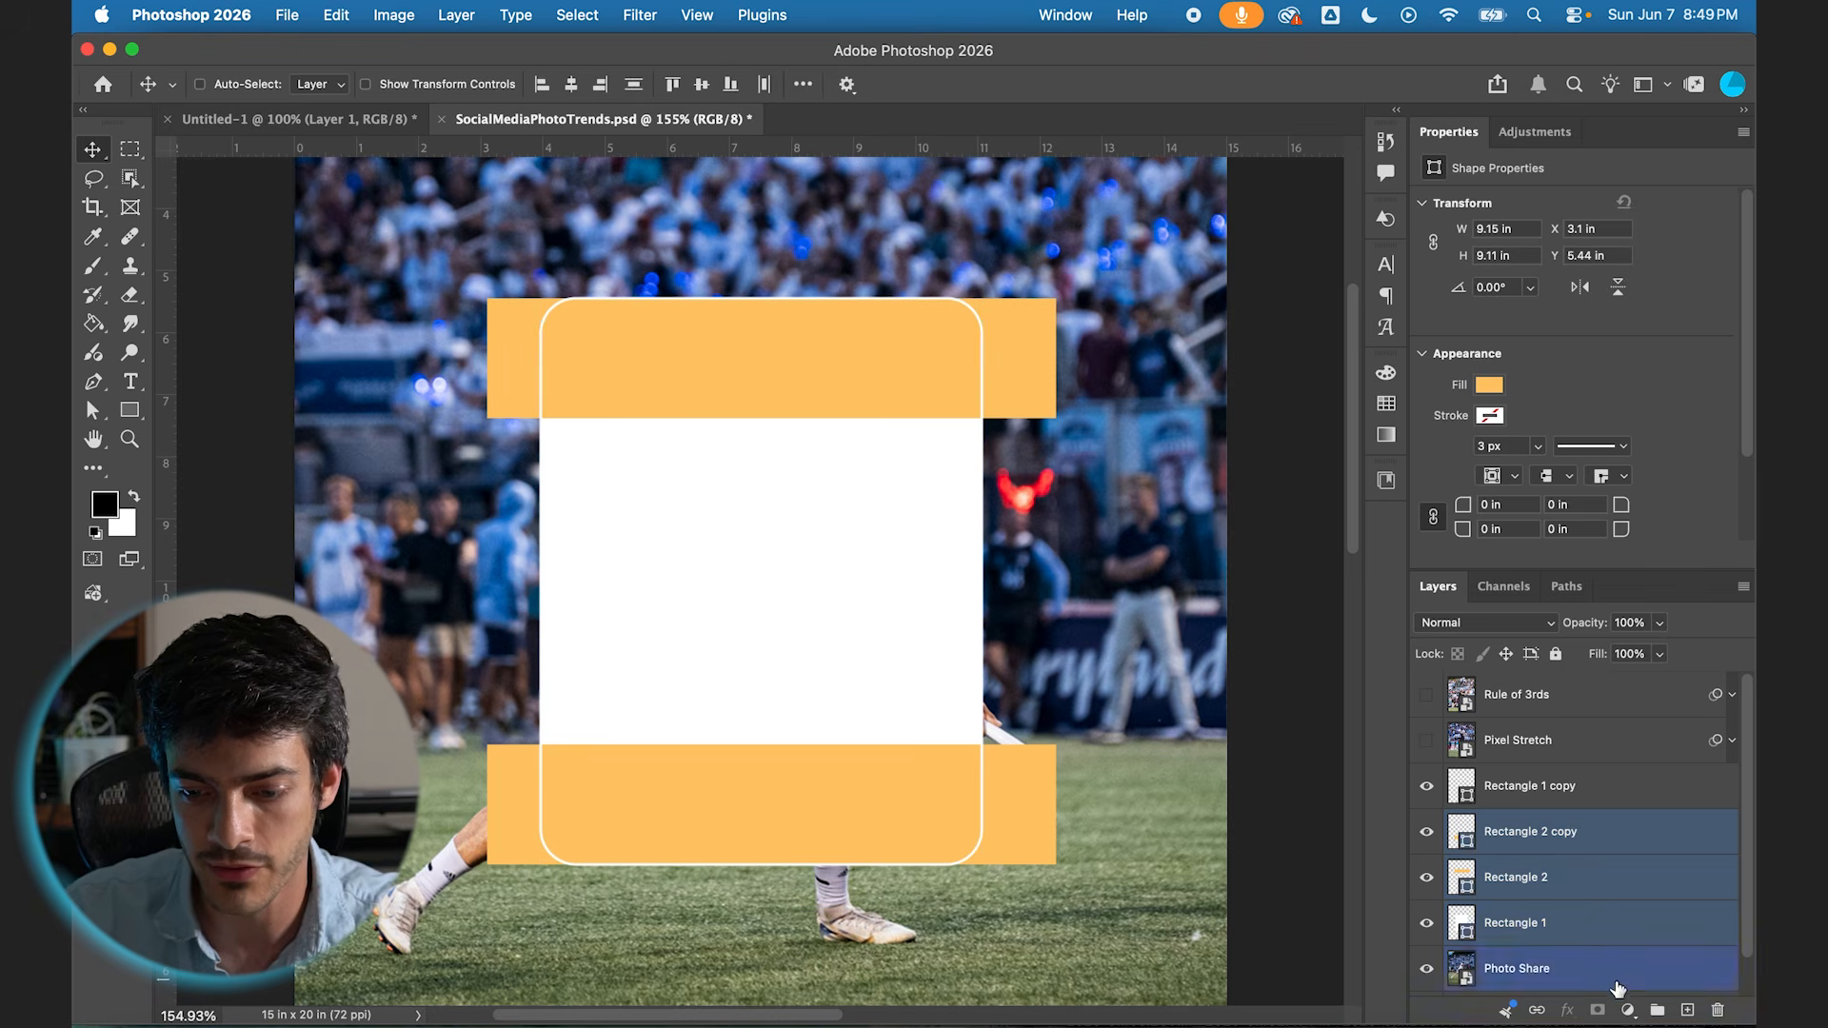
pyautogui.click(1658, 1009)
pyautogui.write('Rectnagl')
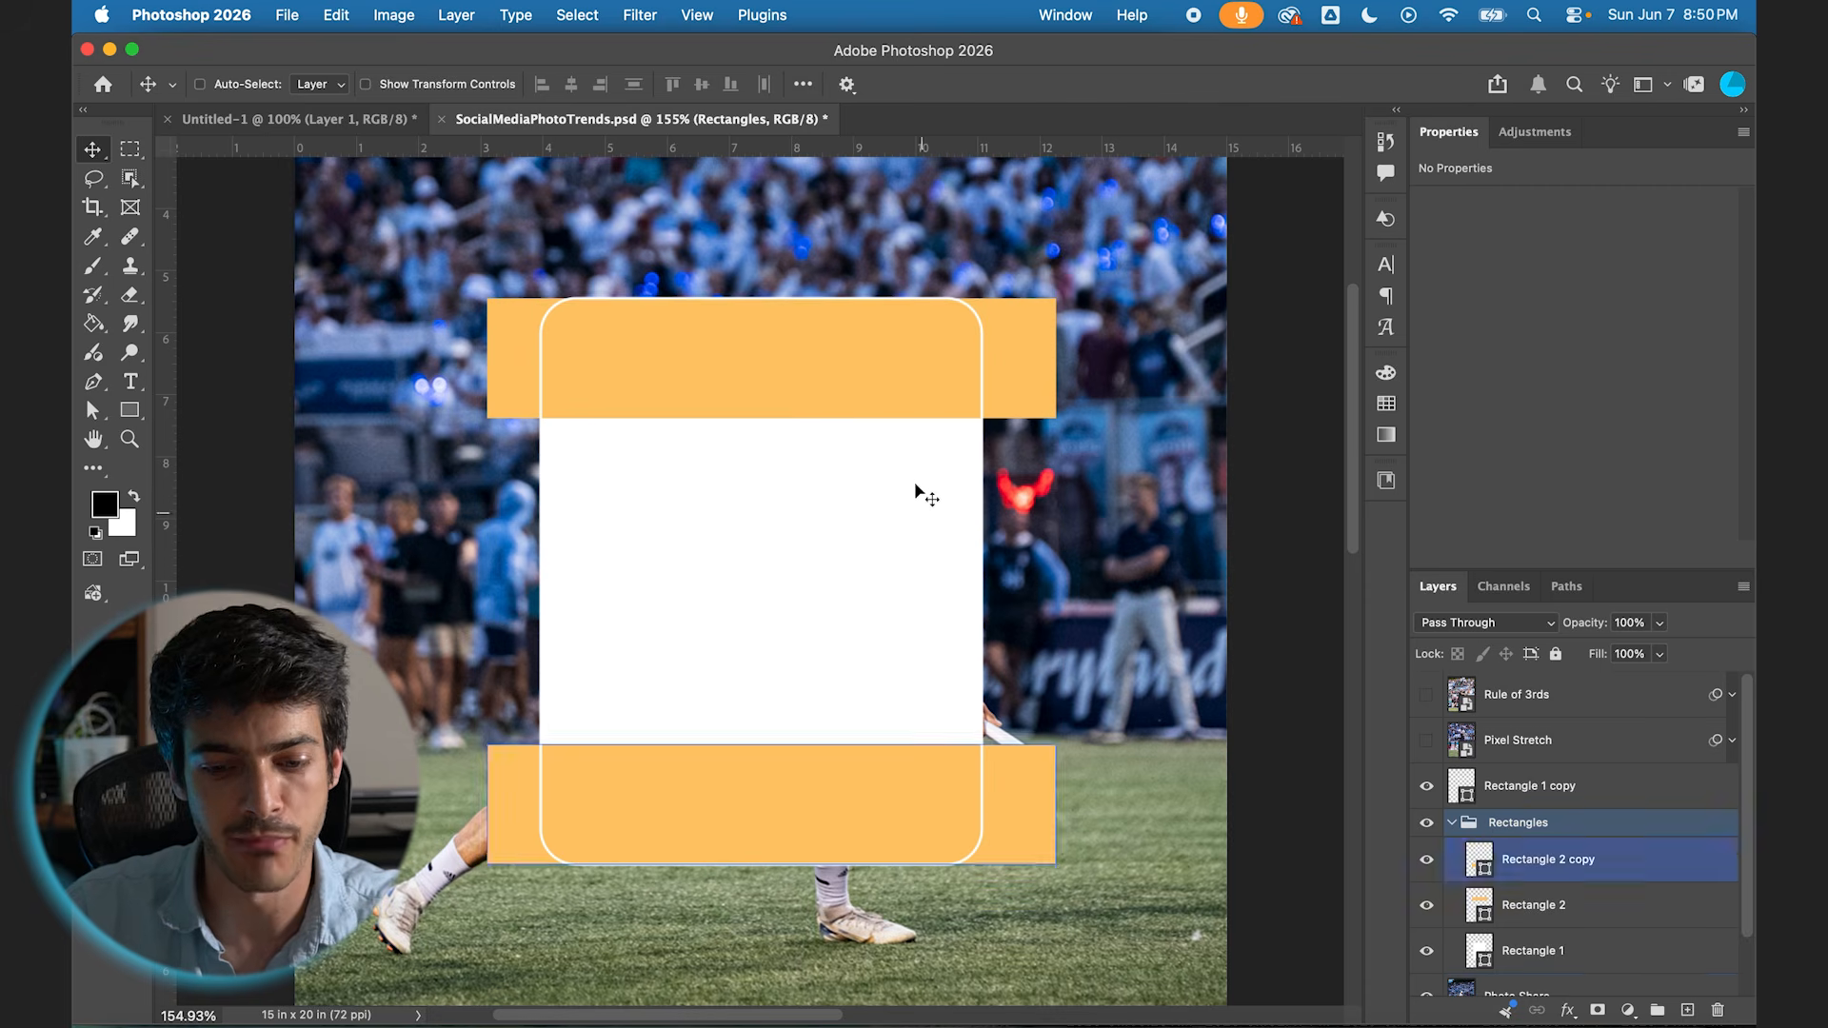
# Step: Mask the Rectangles group to the rounded outline of Rectangle 1
pyautogui.click(1491, 950)
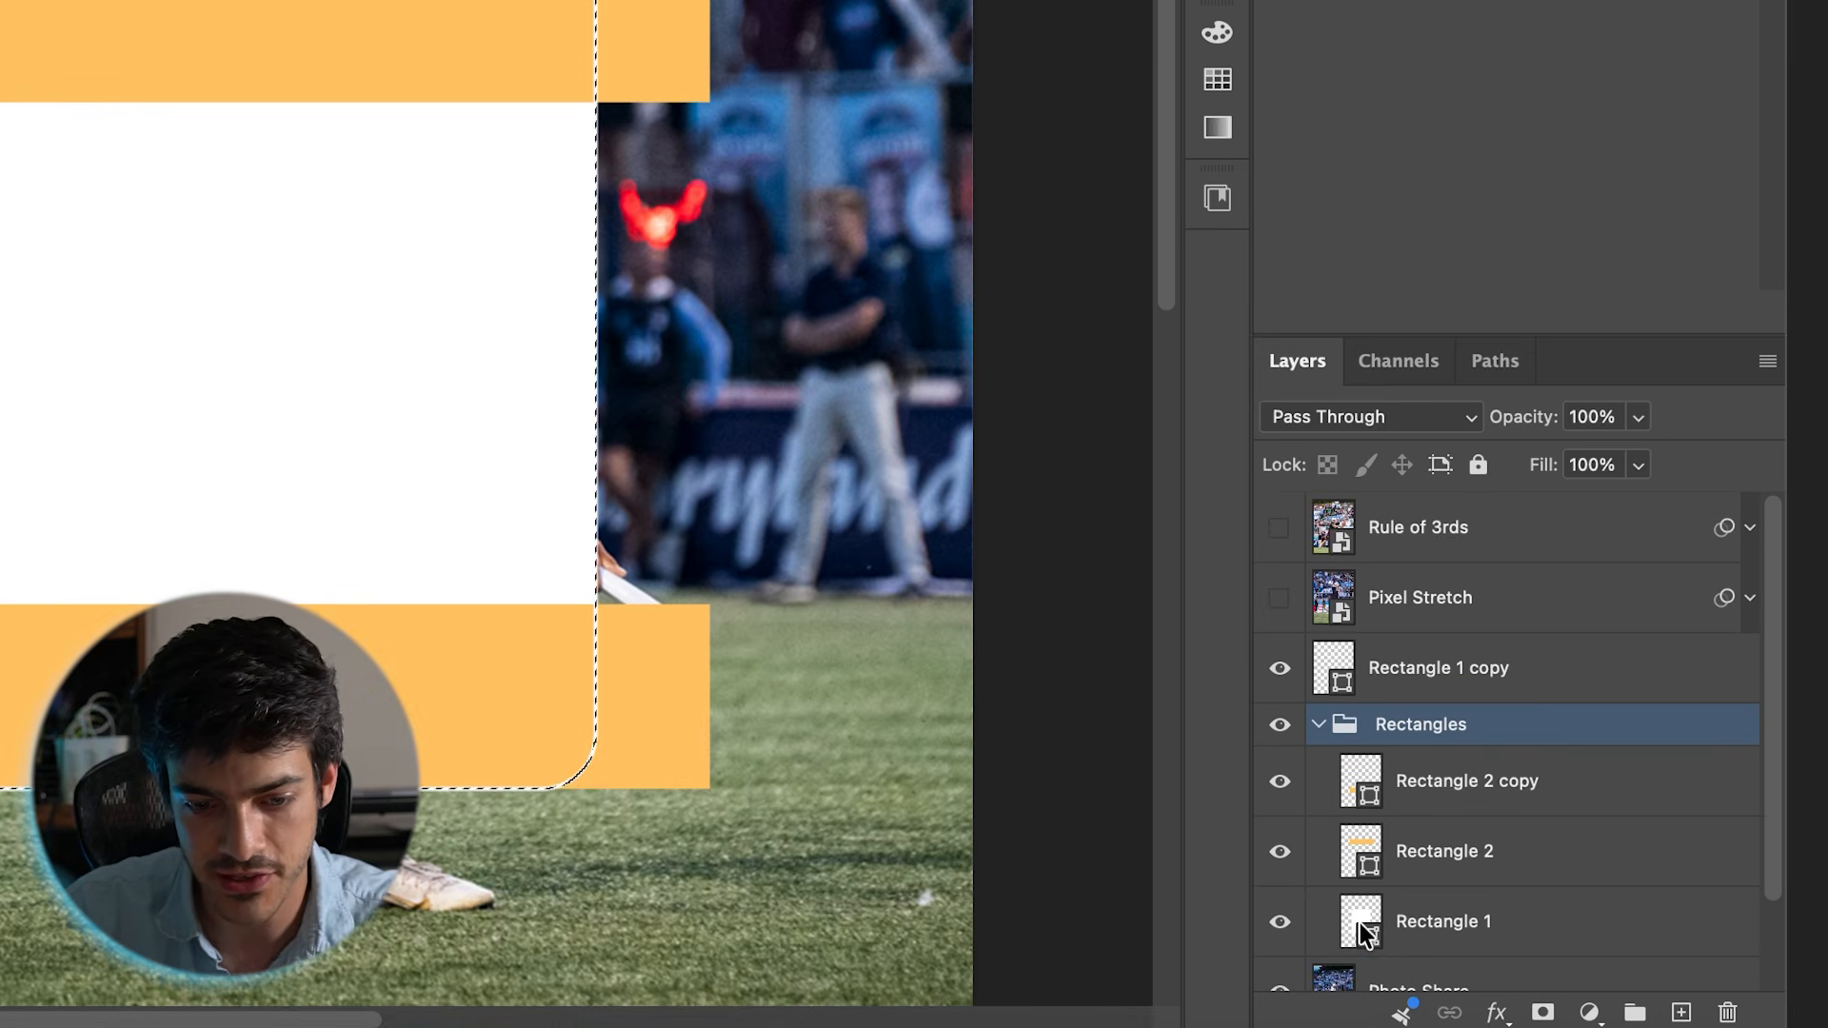
pyautogui.click(1453, 796)
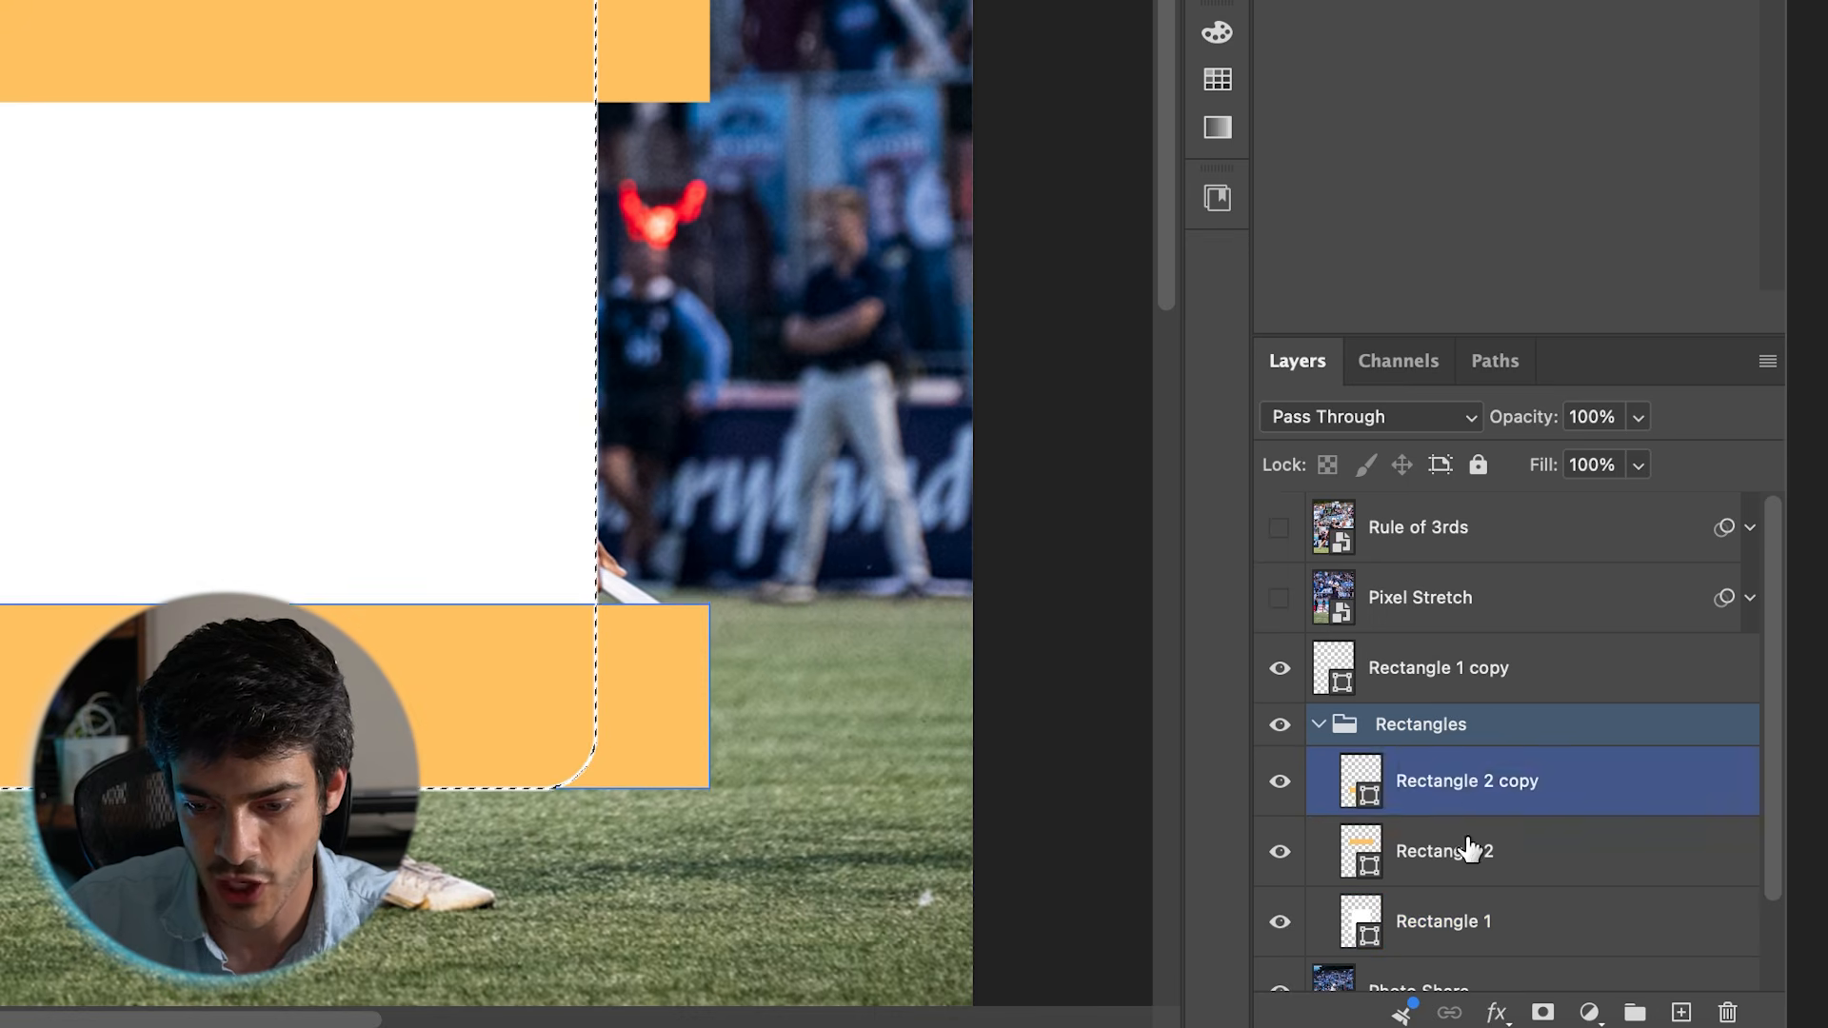
pyautogui.click(1416, 741)
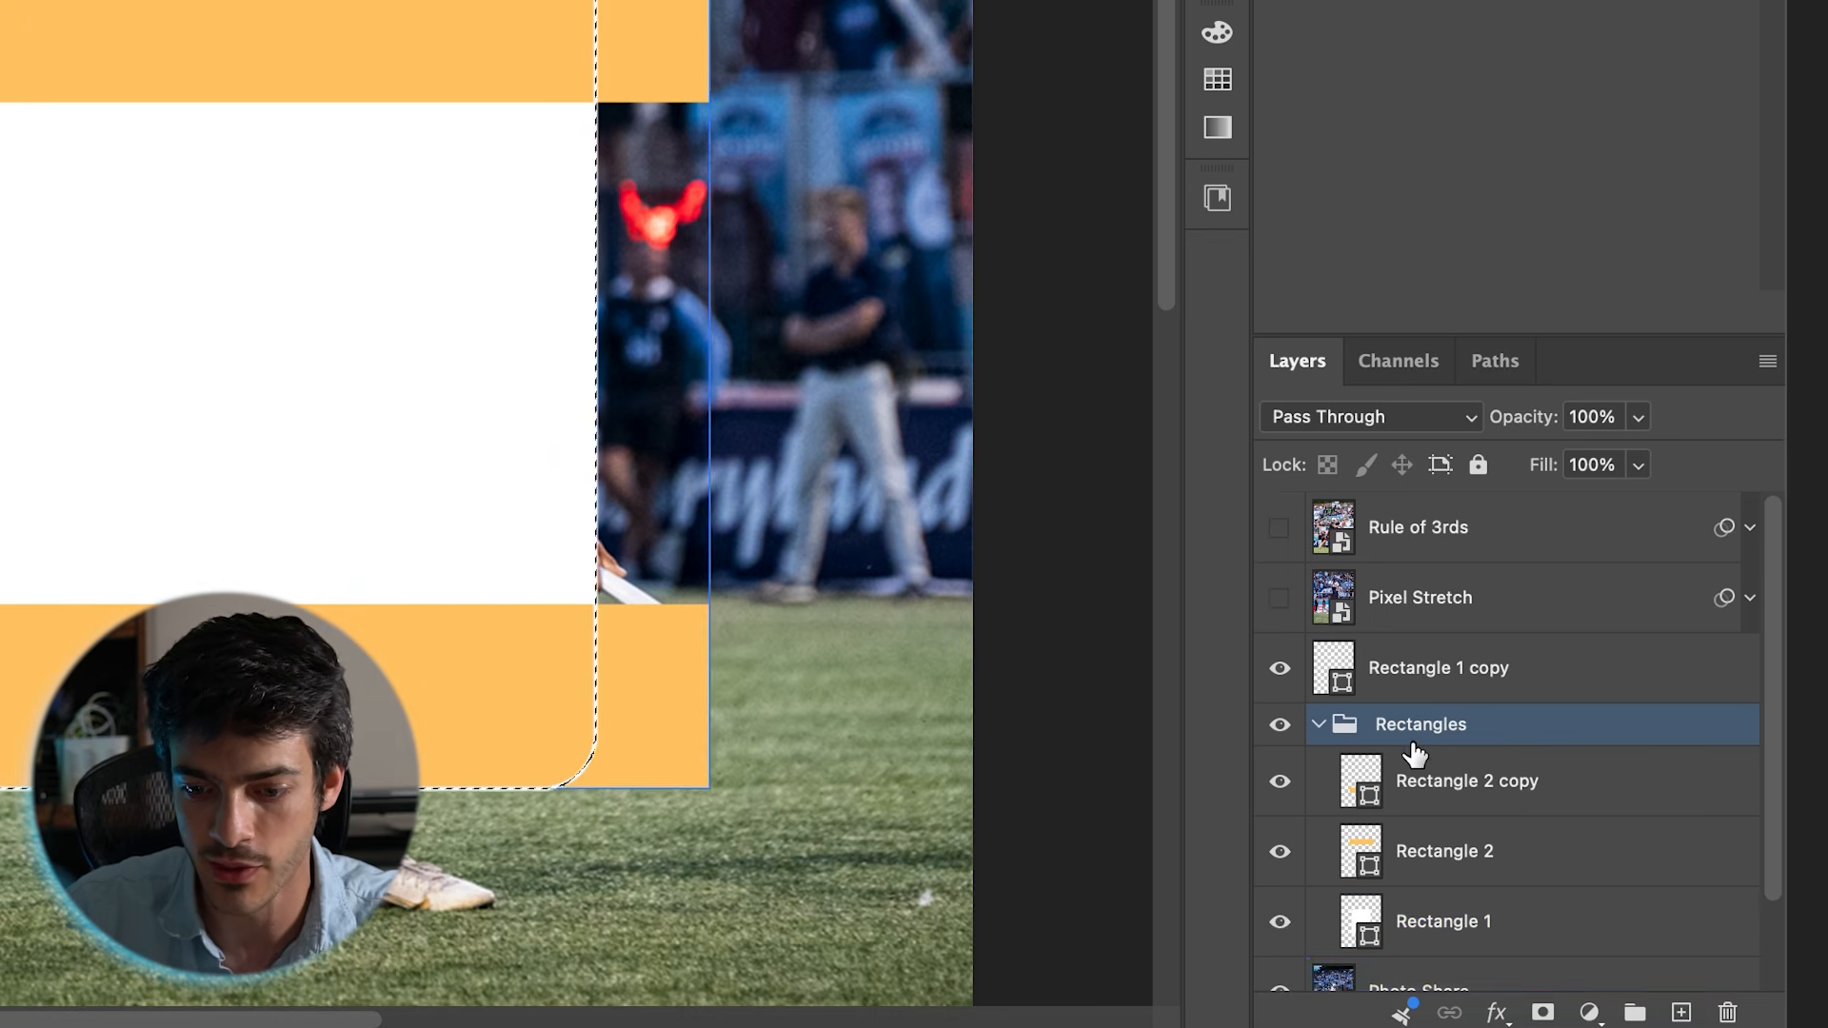
pyautogui.click(1543, 1012)
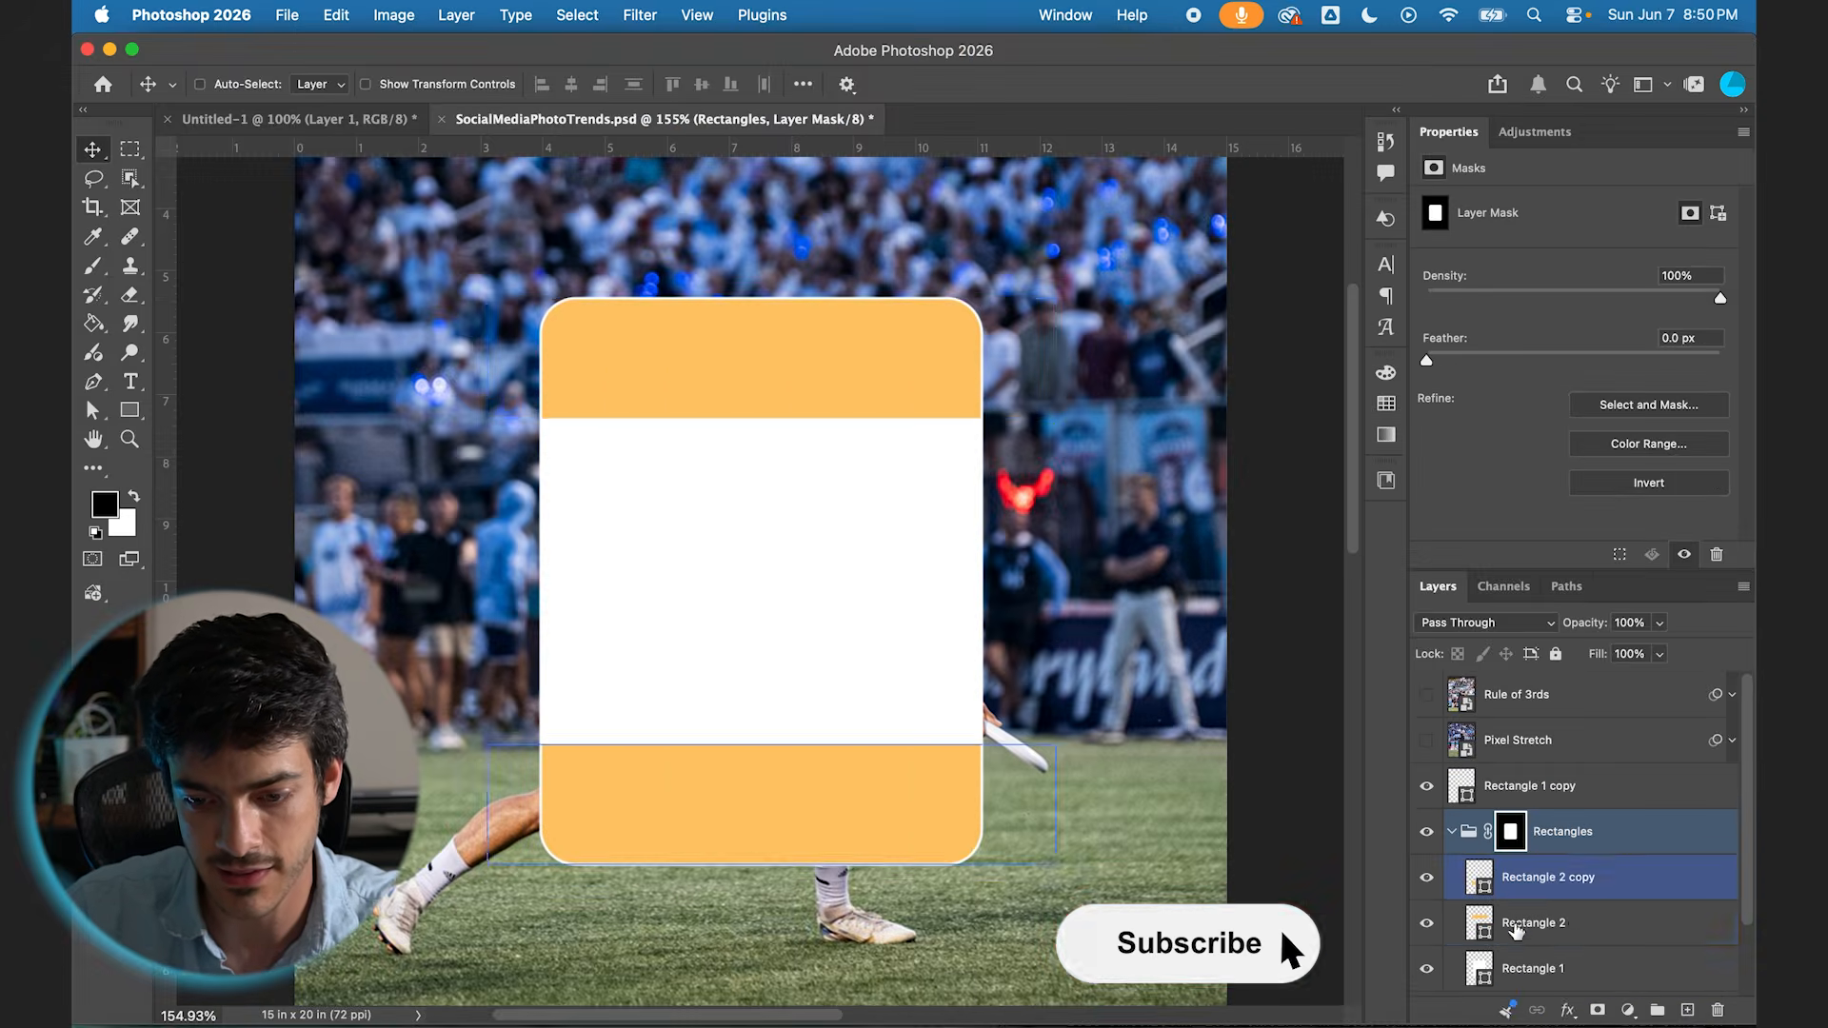
# Step: Hide the filled Rectangle 1 layer and change the fill of both orange bands to white
pyautogui.click(1517, 930)
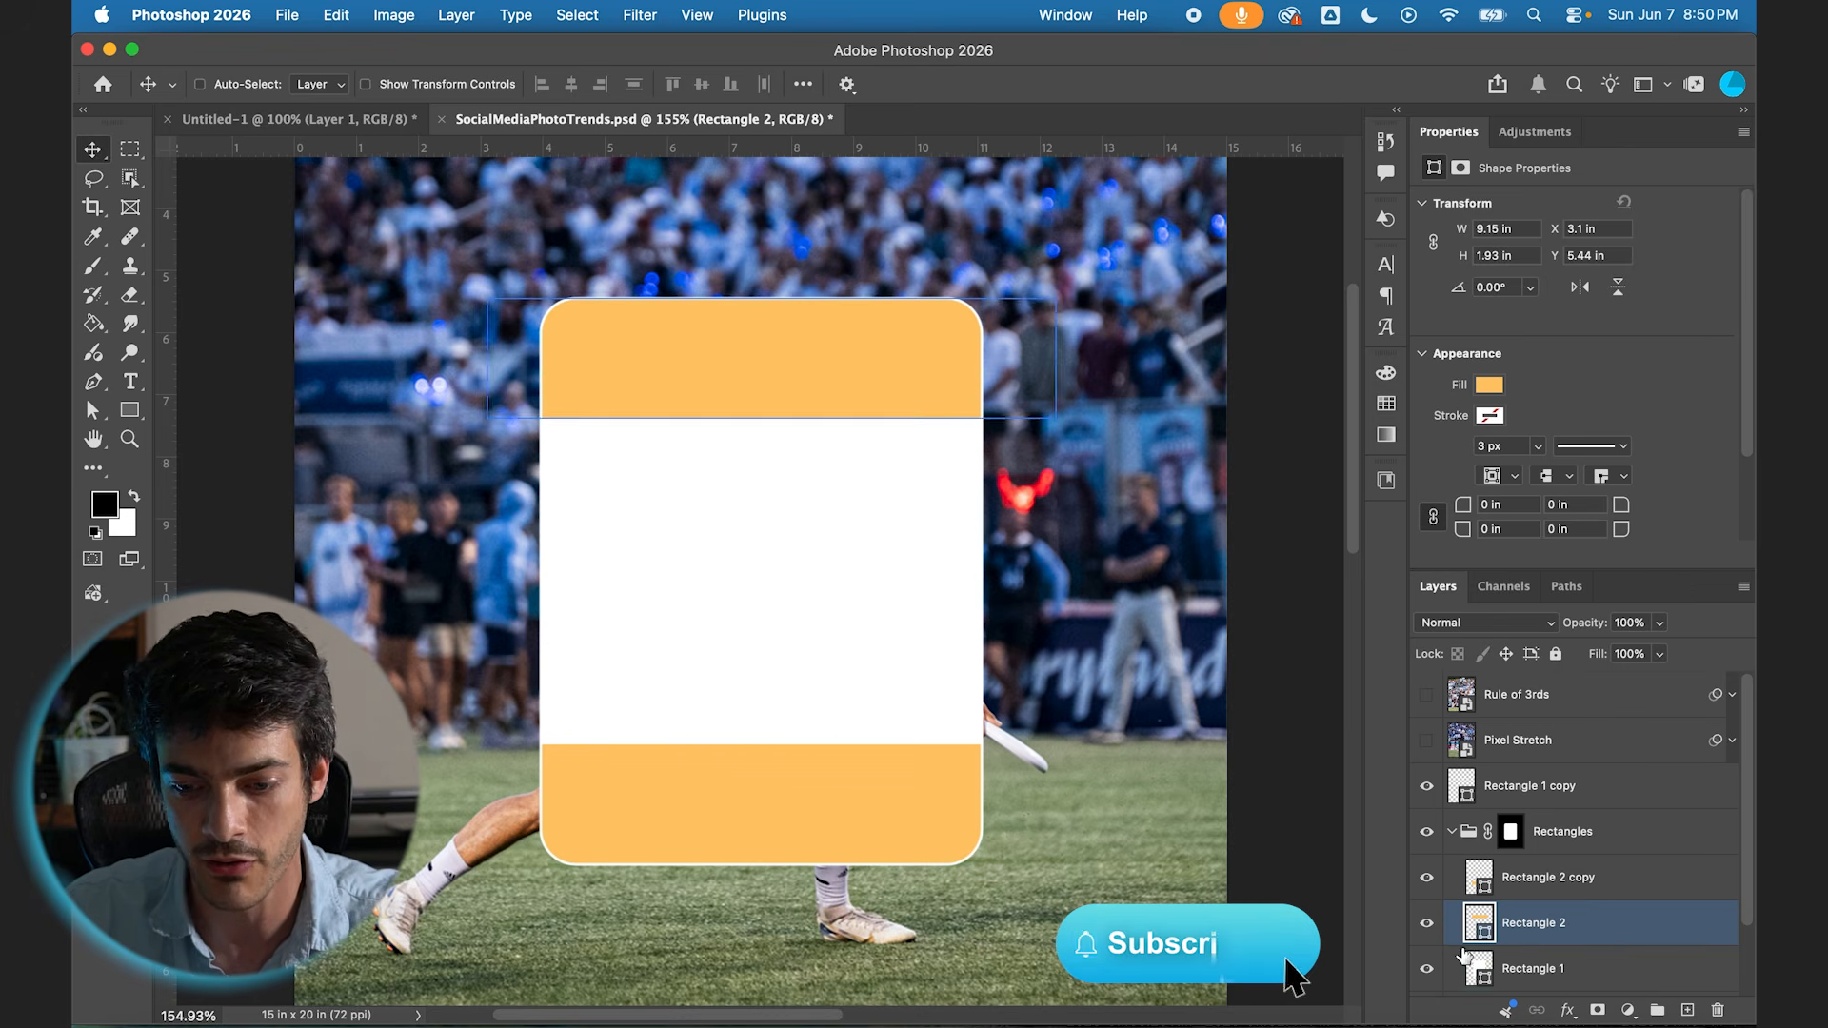
pyautogui.keyDown('shift'); pyautogui.click(1474, 971); pyautogui.keyUp('shift')
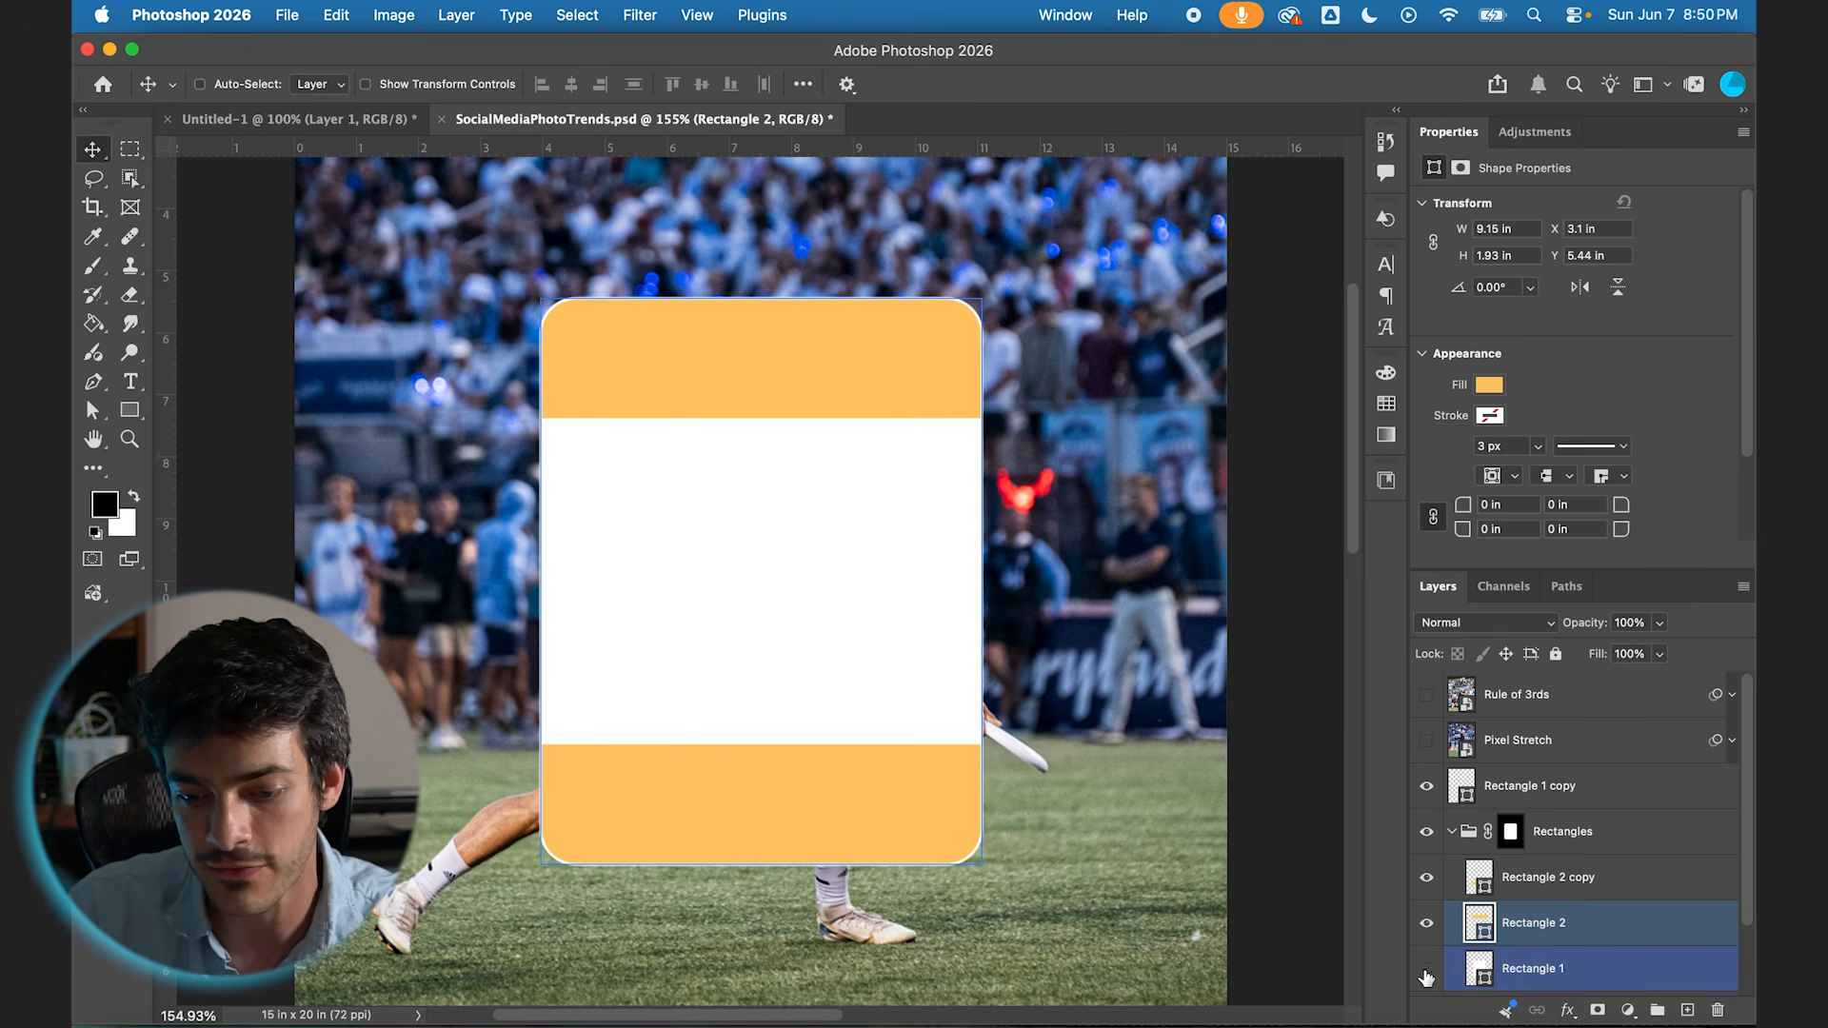
pyautogui.click(1426, 975)
pyautogui.keyDown('shift'); pyautogui.click(1548, 888); pyautogui.keyUp('shift')
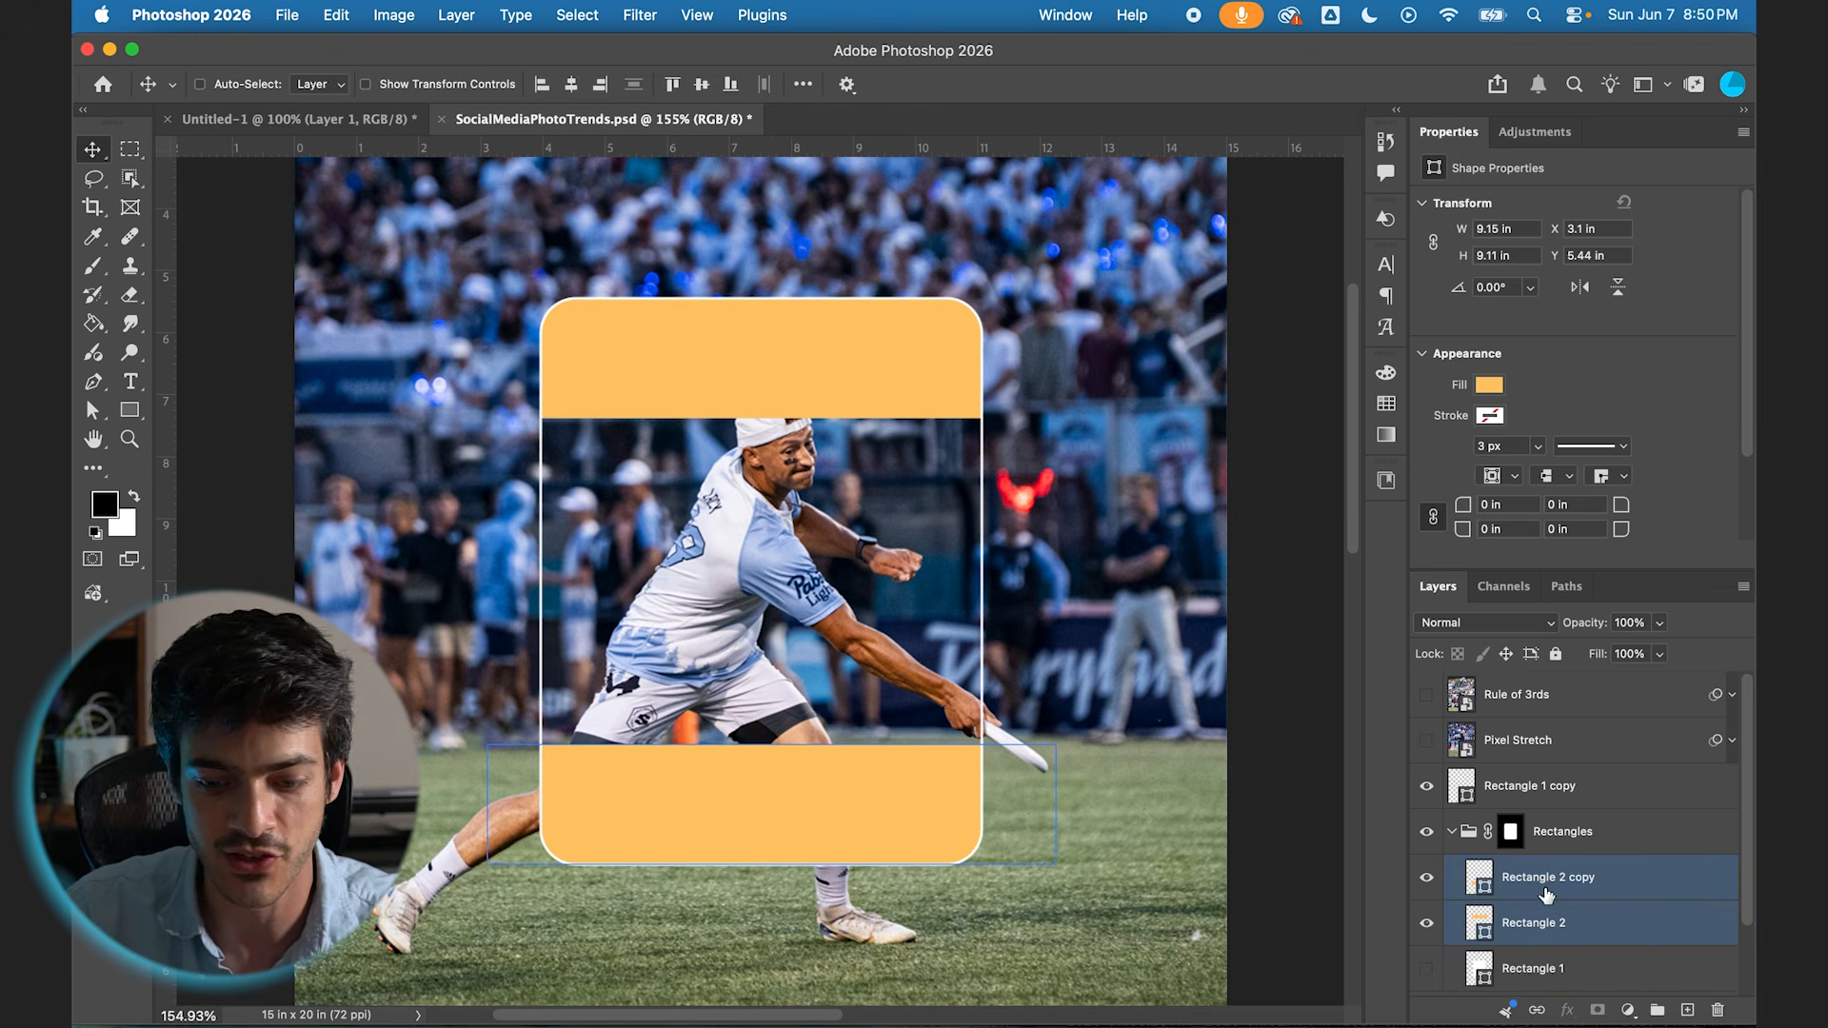
pyautogui.click(1490, 387)
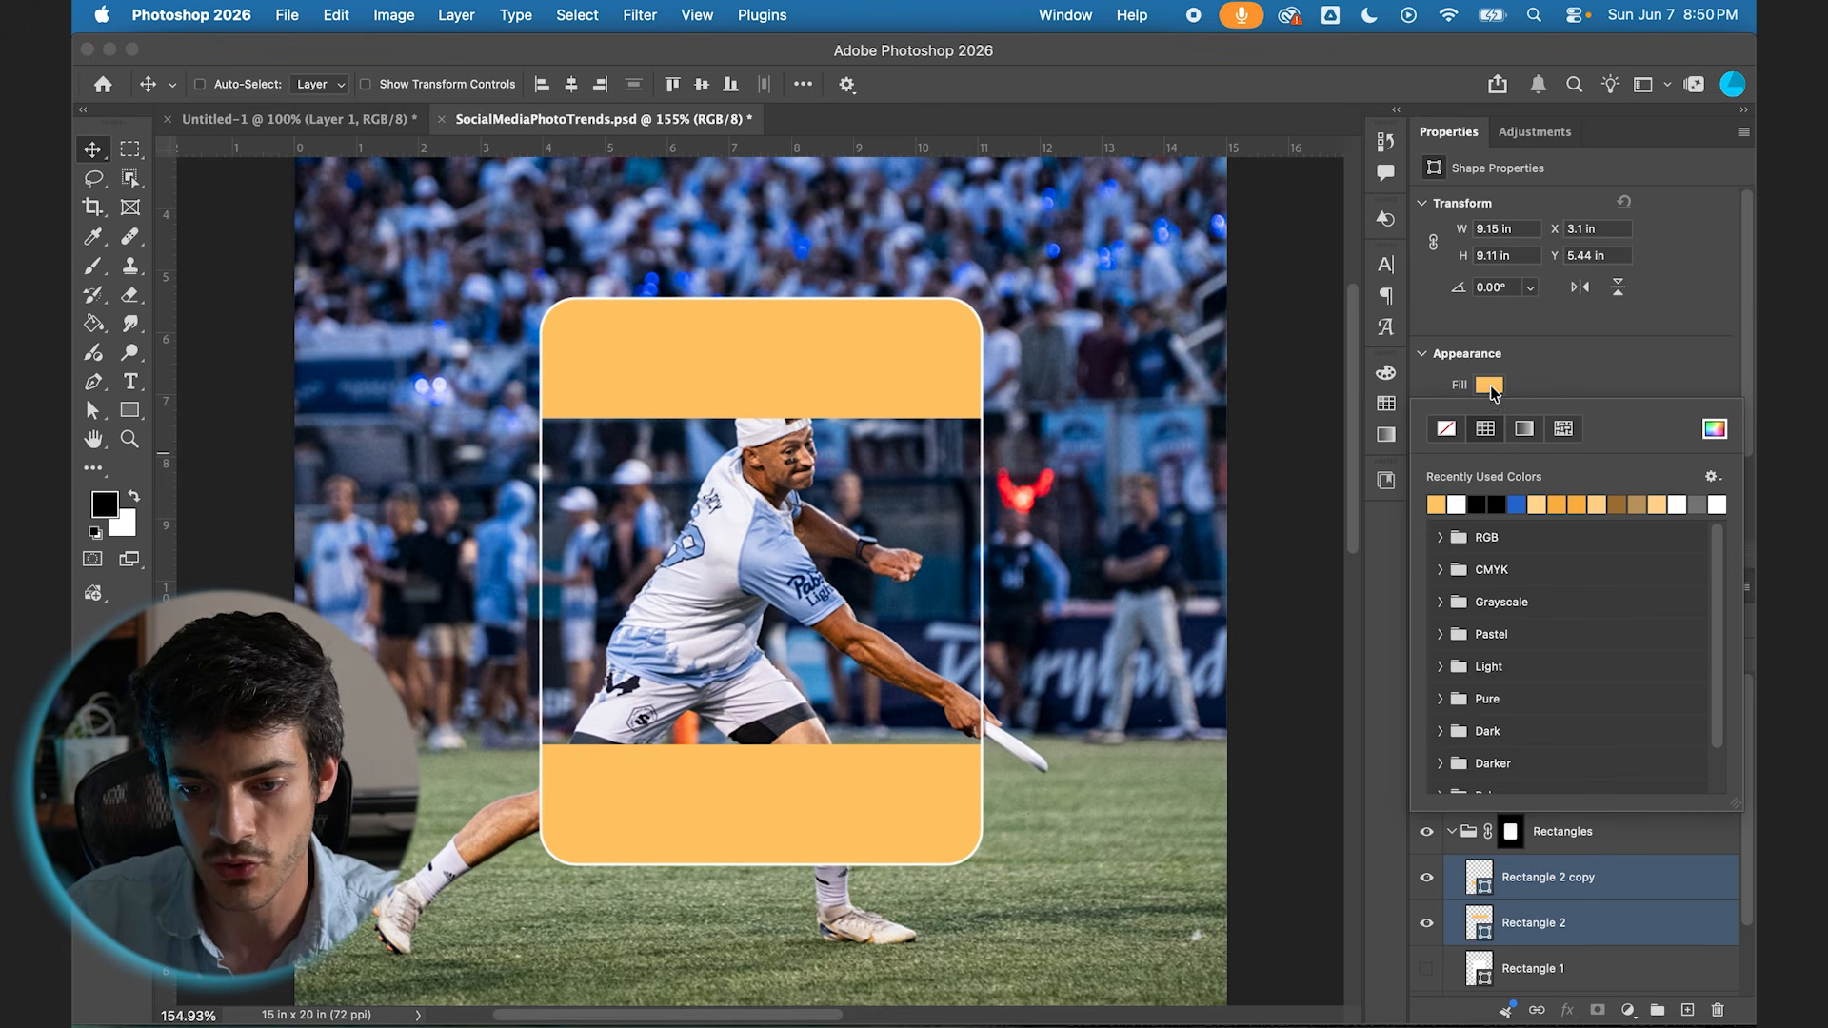
pyautogui.click(1455, 503)
# Step: Add the bold Helvetica Neue text "Accept" on a new layer over the lower white band
pyautogui.keyDown('shift'); pyautogui.click(1573, 832); pyautogui.keyUp('shift')
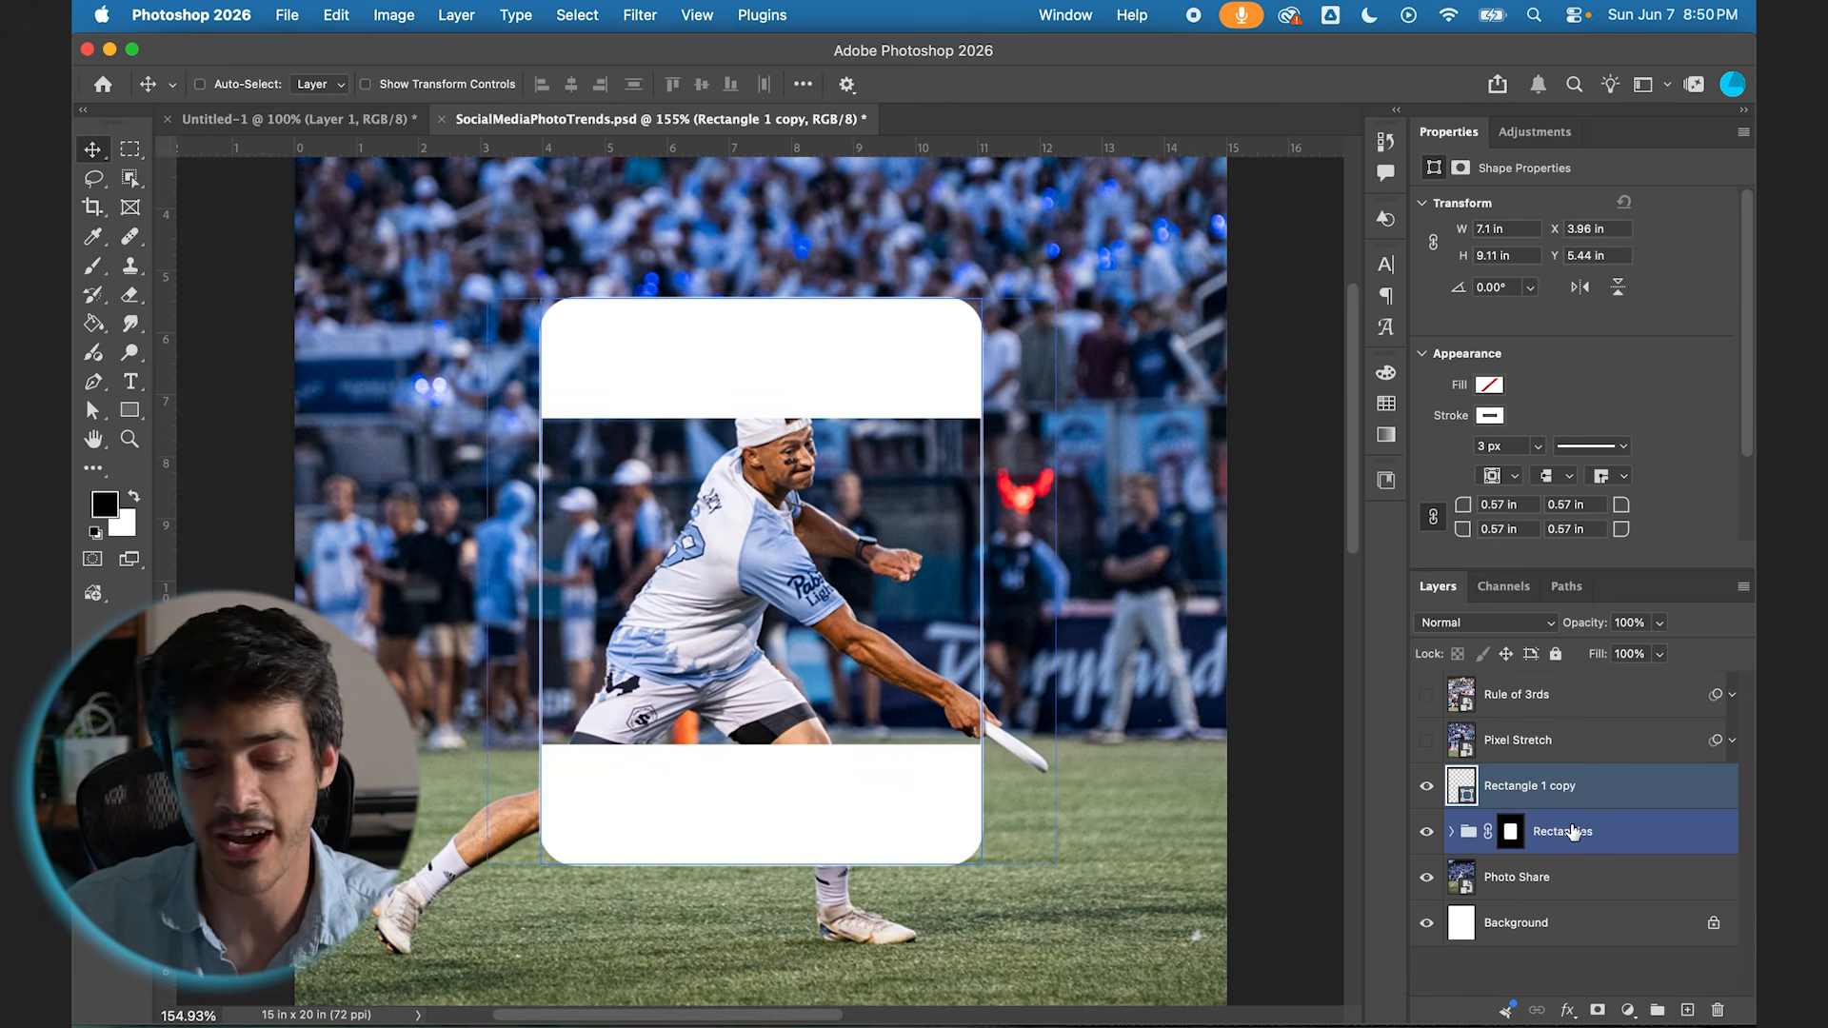
pyautogui.press('super+alt+shift+n')
pyautogui.click(130, 383)
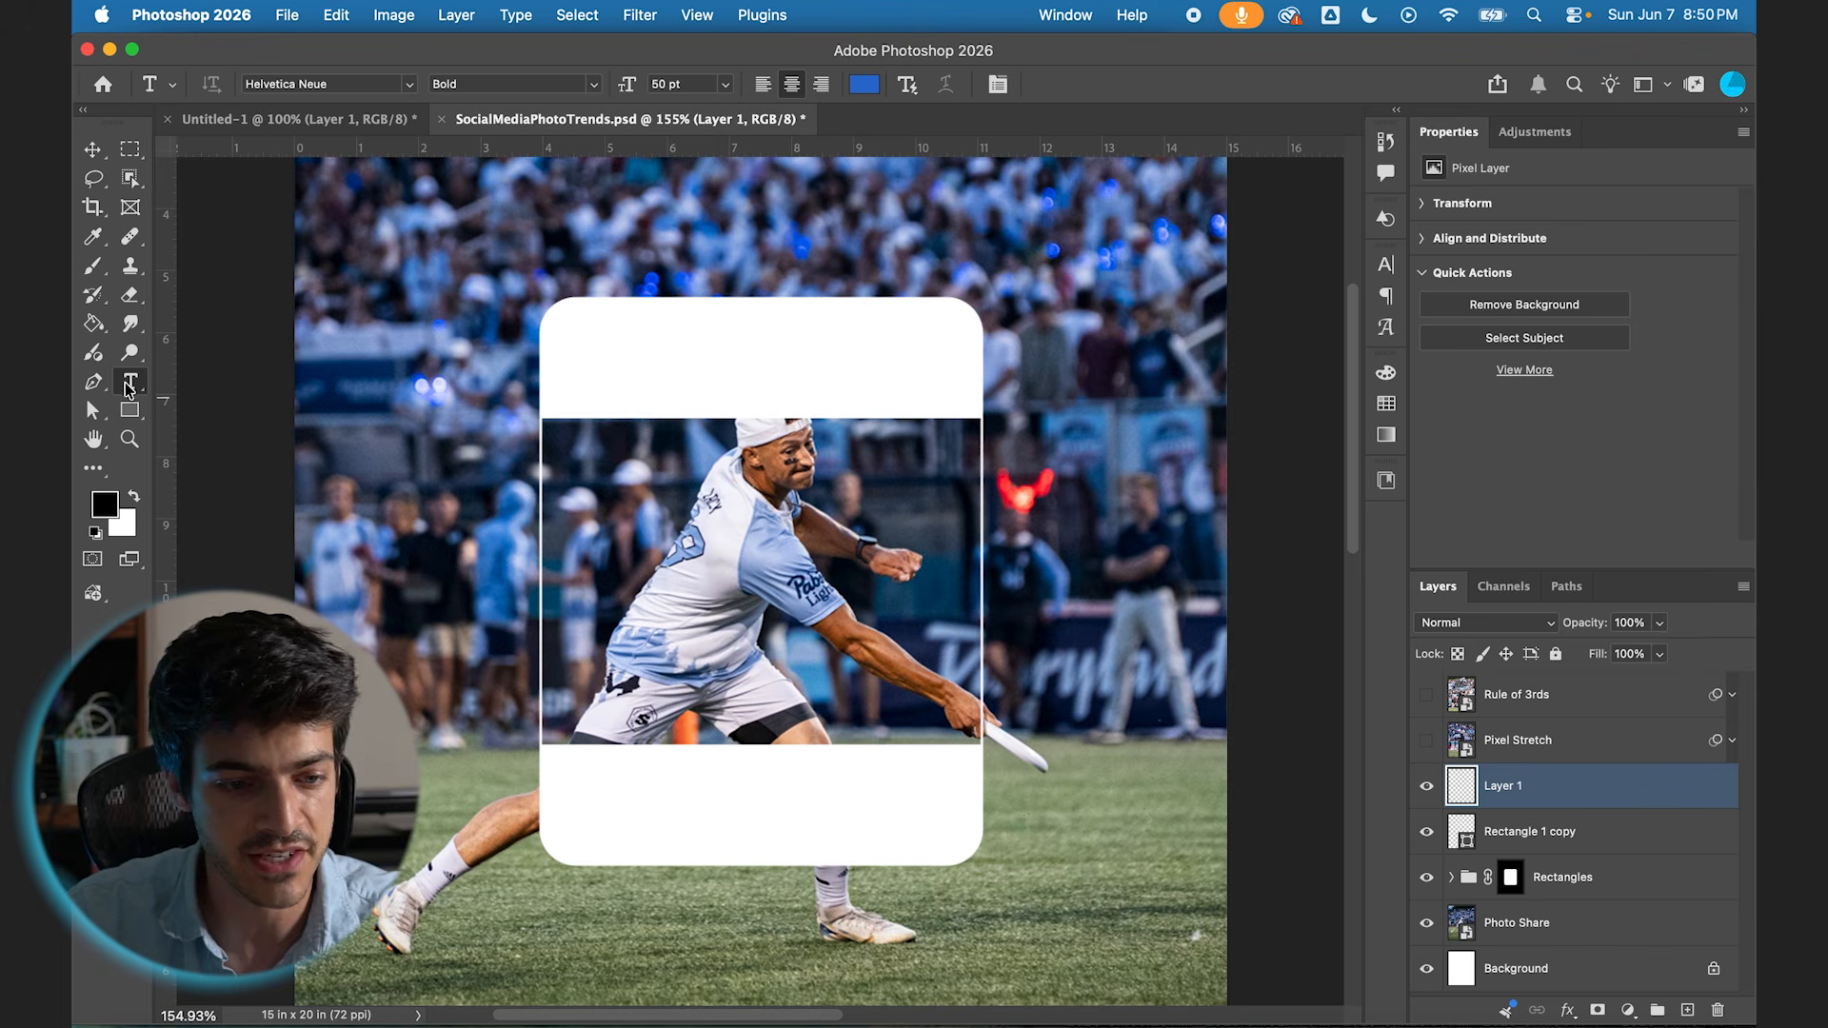
pyautogui.click(797, 789)
pyautogui.write('Accept')
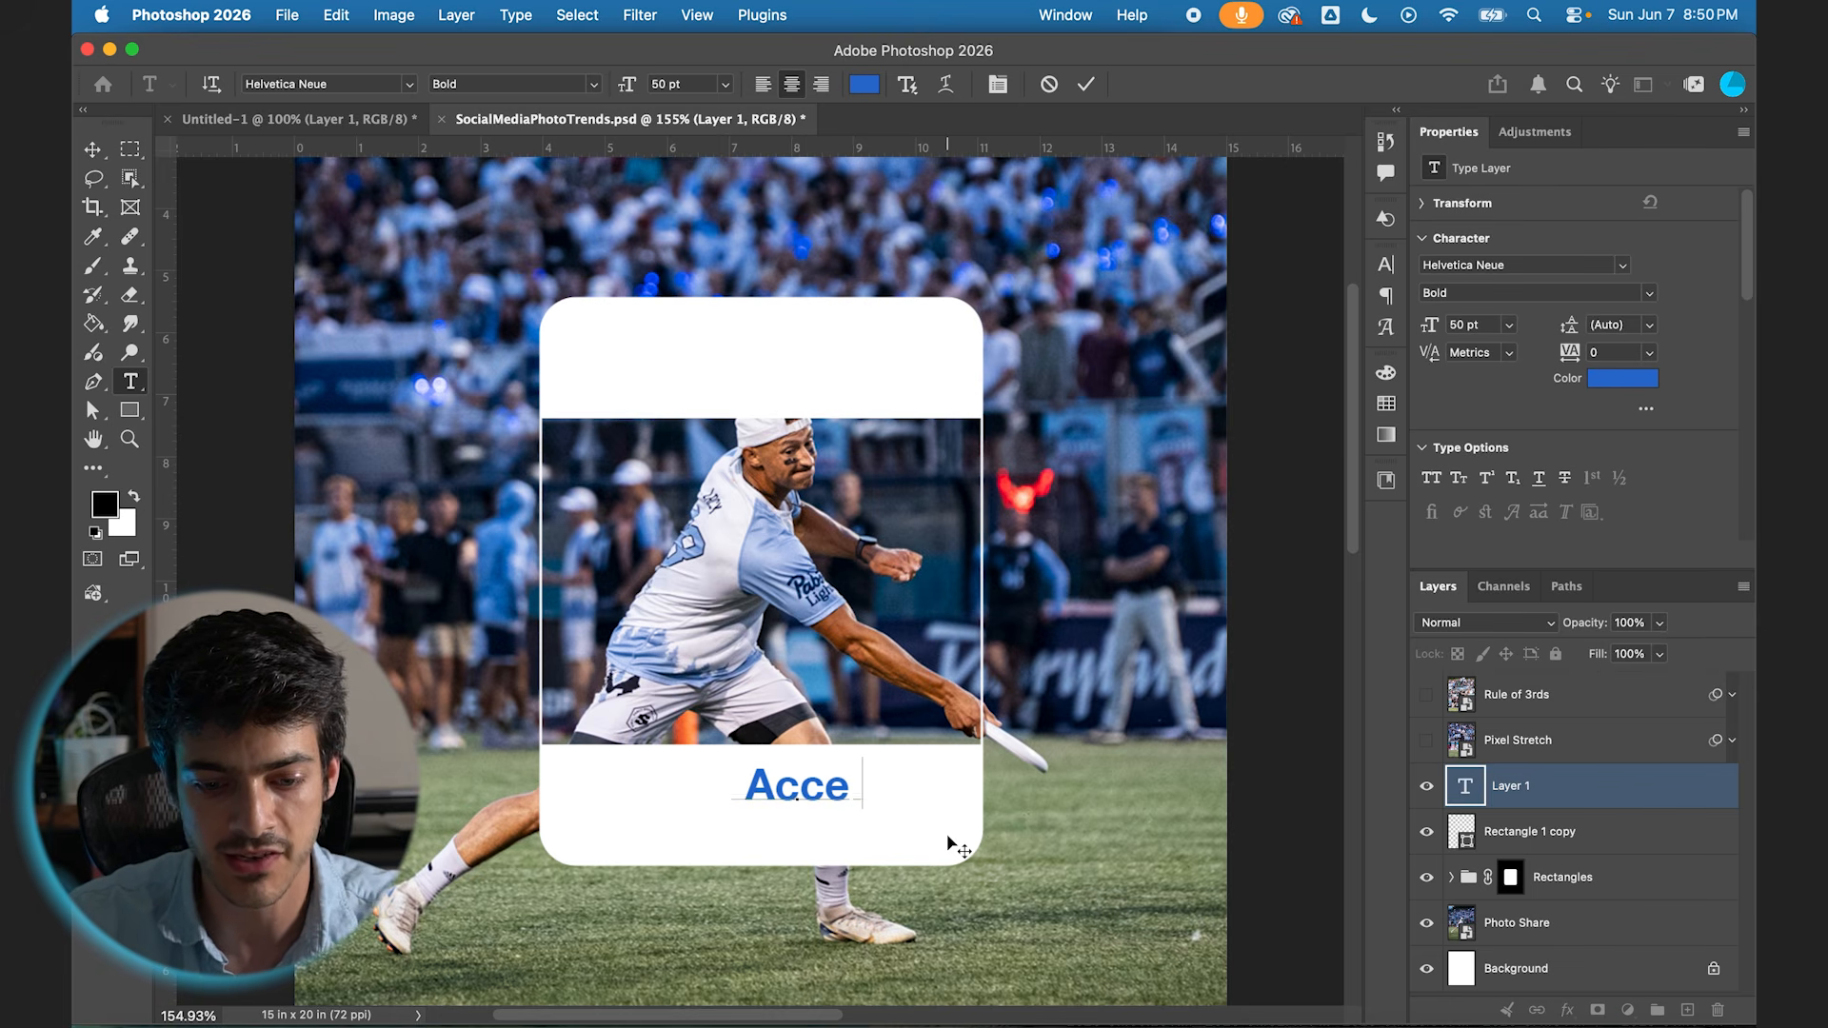
# Step: Set the "Accept" text size to 30 pt and move it to the right side of the lower white band
pyautogui.click(686, 84)
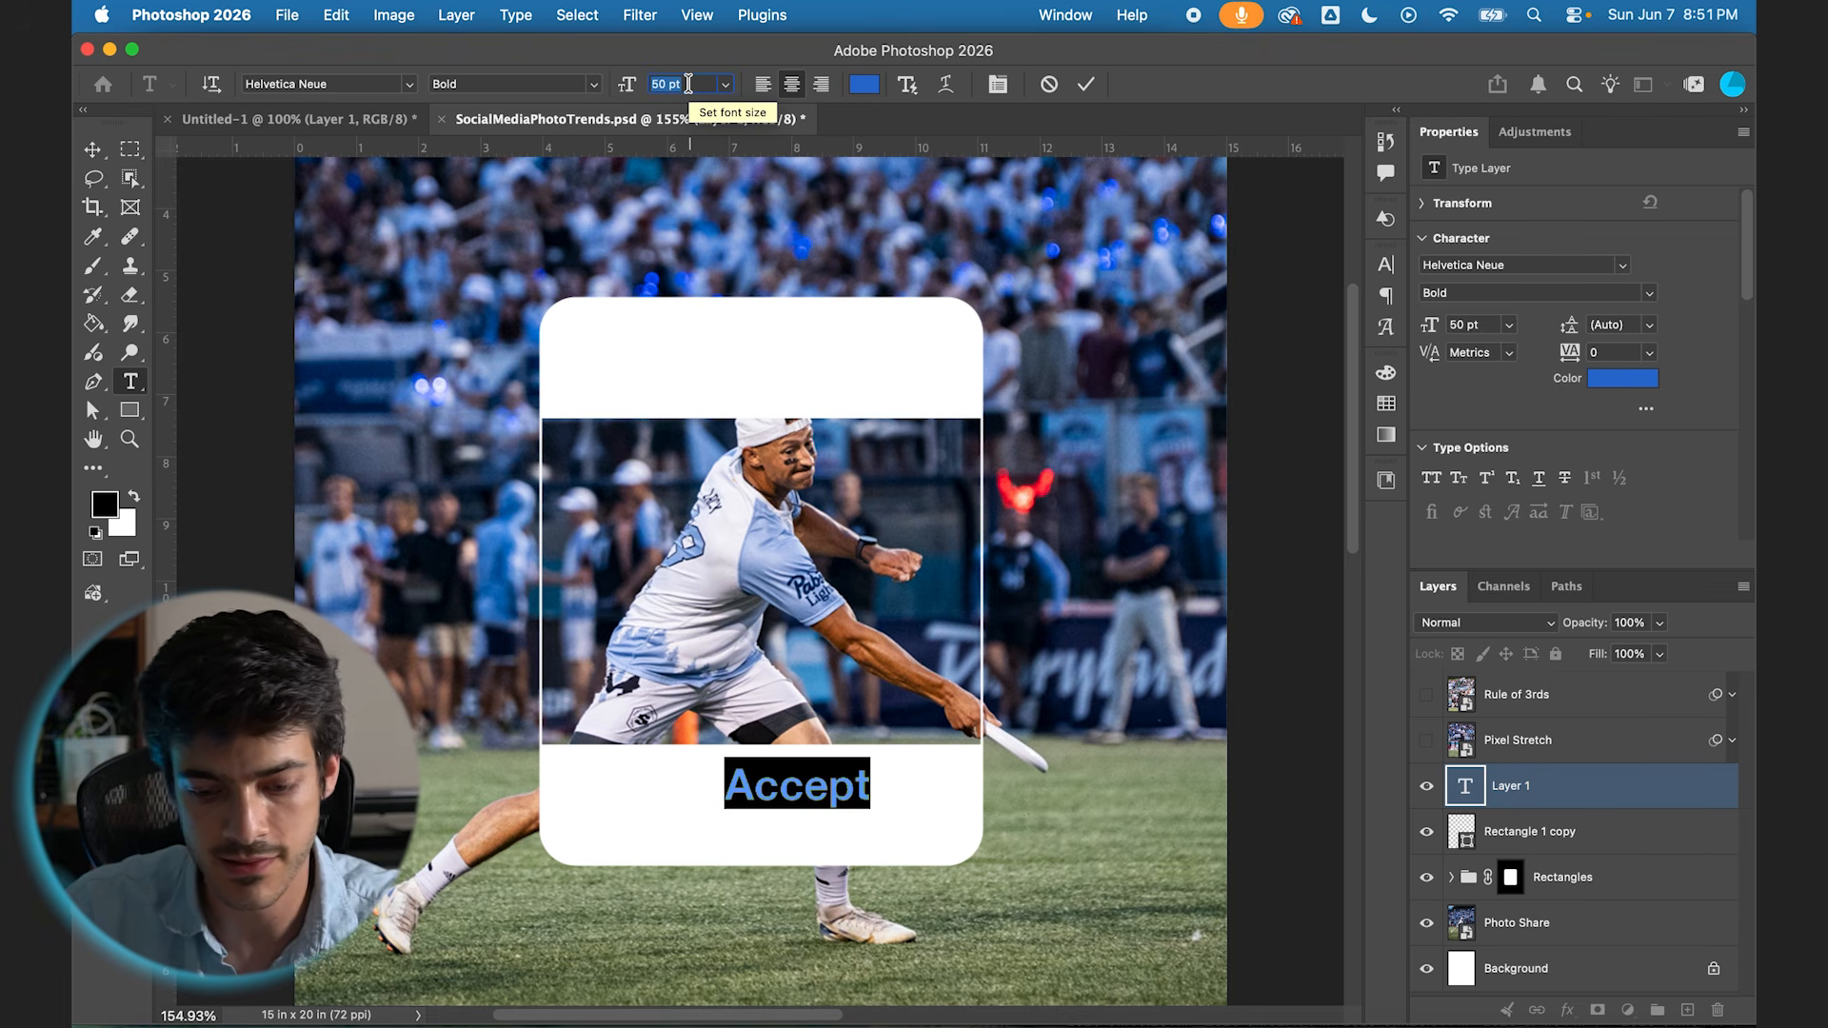
pyautogui.write('30')
pyautogui.press('Return')
pyautogui.press('super+Return')
pyautogui.press('v')
pyautogui.moveTo(919, 821); pyautogui.dragTo(1007, 848)
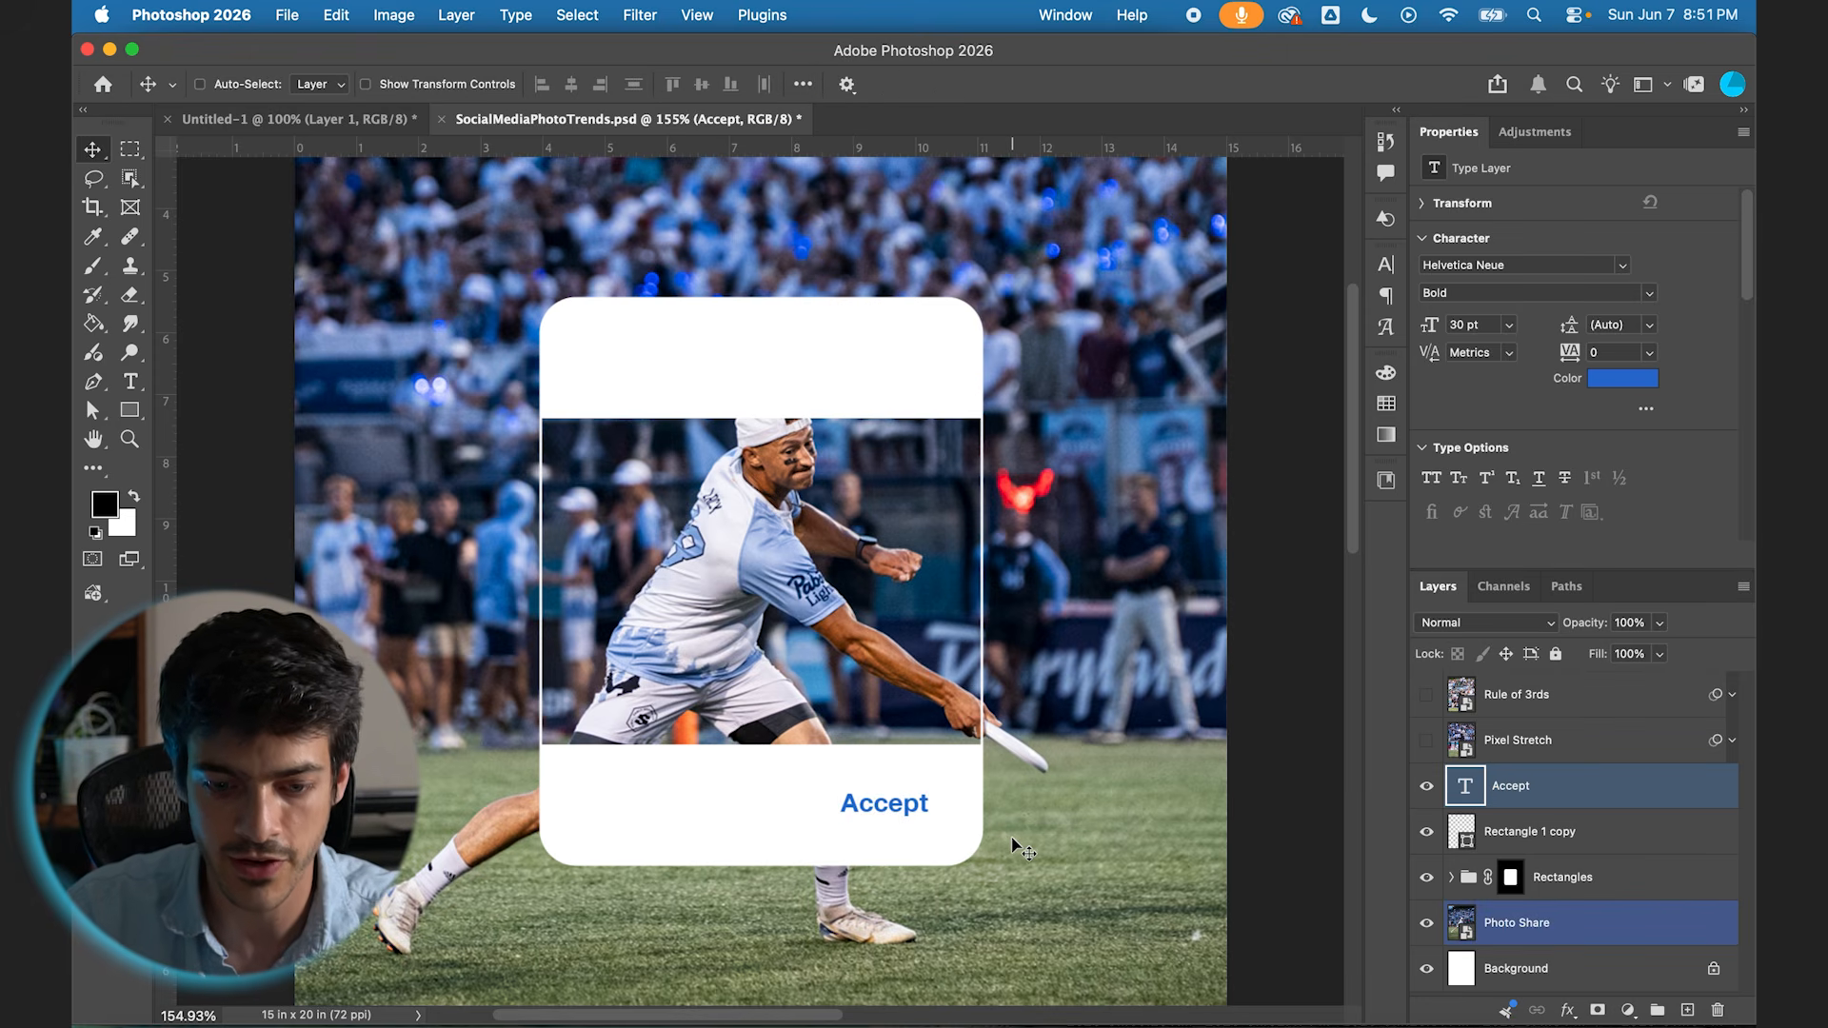
# Step: Duplicate the "Accept" text, place the copy on the left side of the lower band and change its wording to "Decline"
pyautogui.press('super+j')
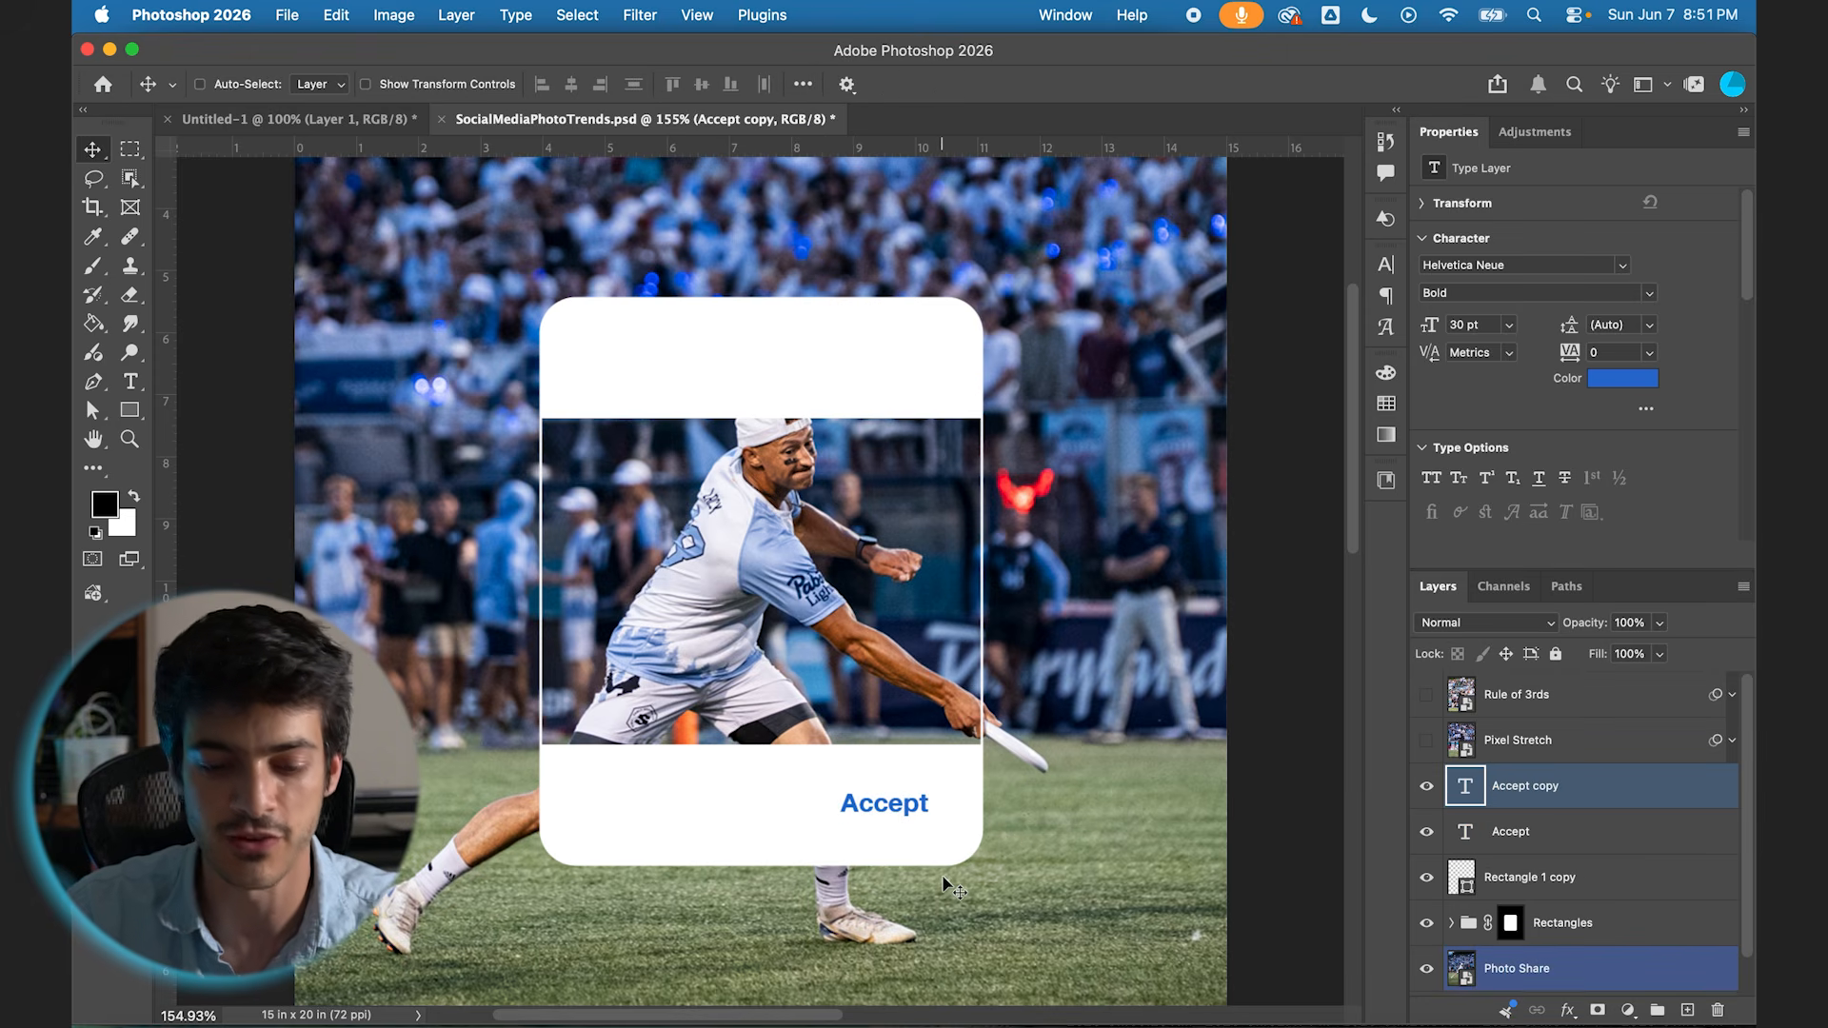
pyautogui.moveTo(1025, 844); pyautogui.dragTo(799, 844)
pyautogui.press('t')
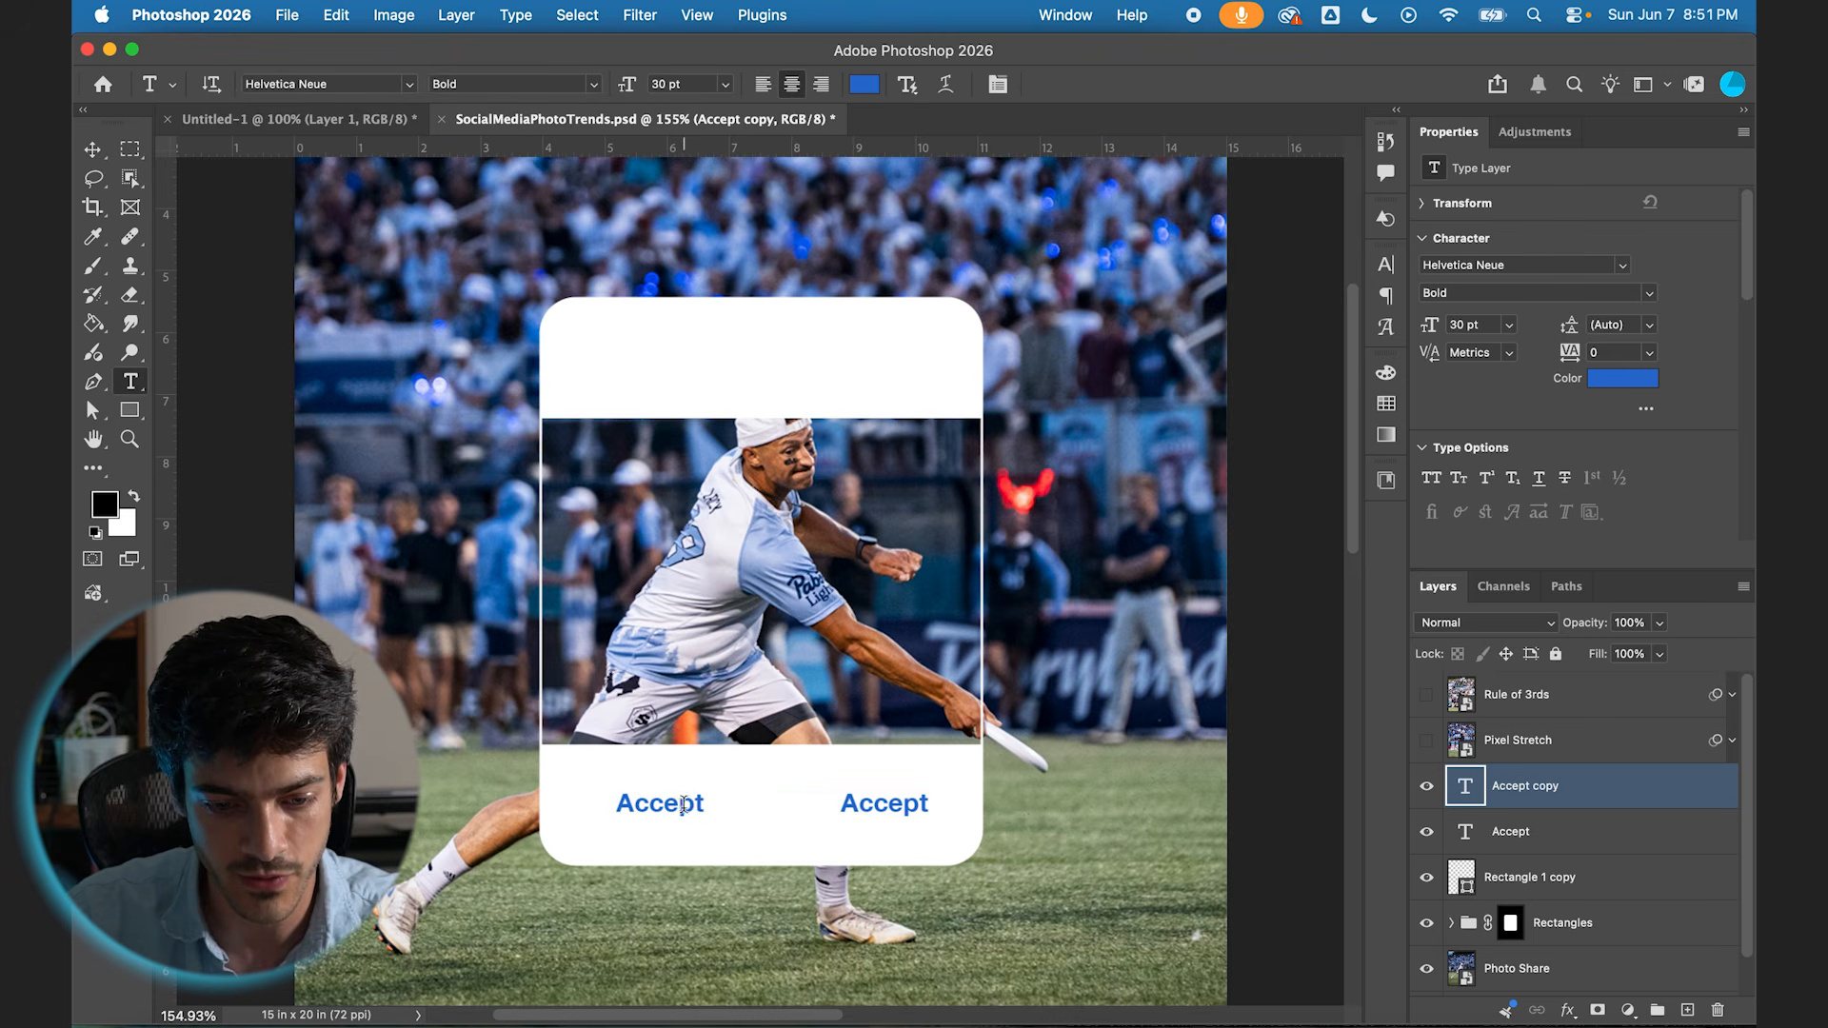
pyautogui.doubleClick(666, 805)
pyautogui.write('Decline')
# Step: Change the font weight of the "Decline" text to Medium
pyautogui.press('super+a')
pyautogui.click(1651, 297)
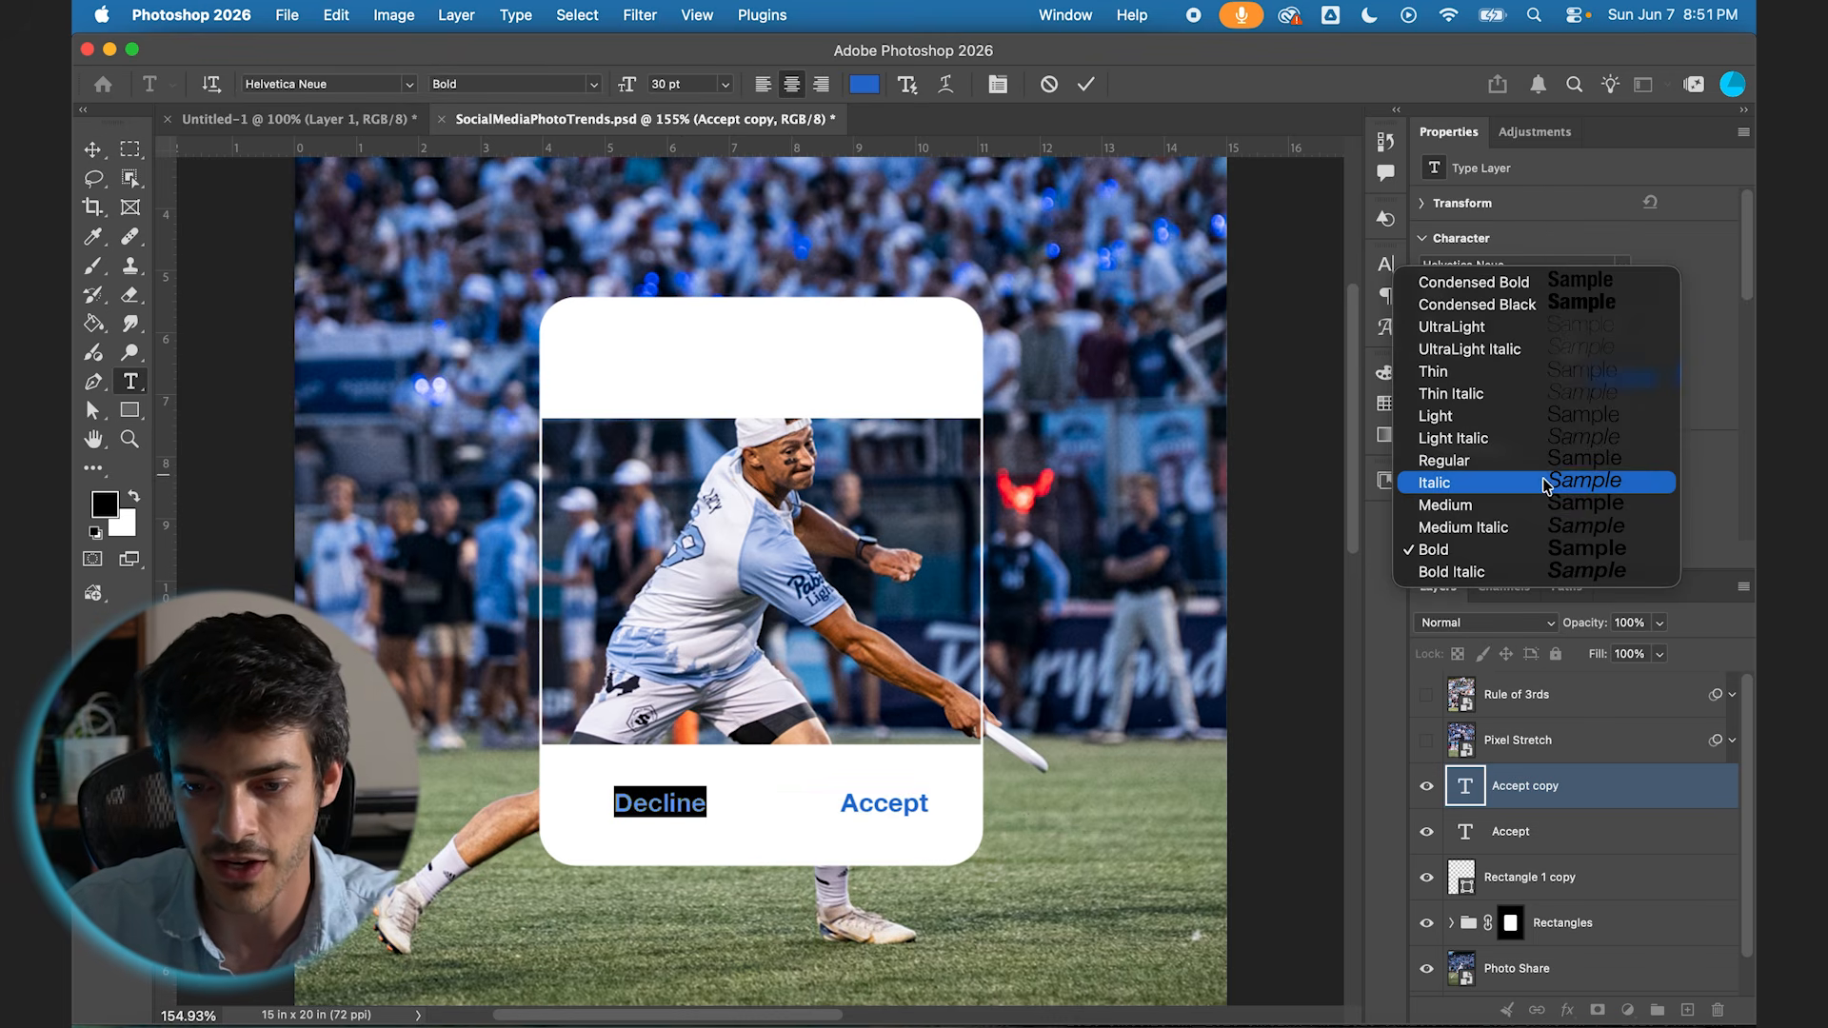
pyautogui.click(1535, 506)
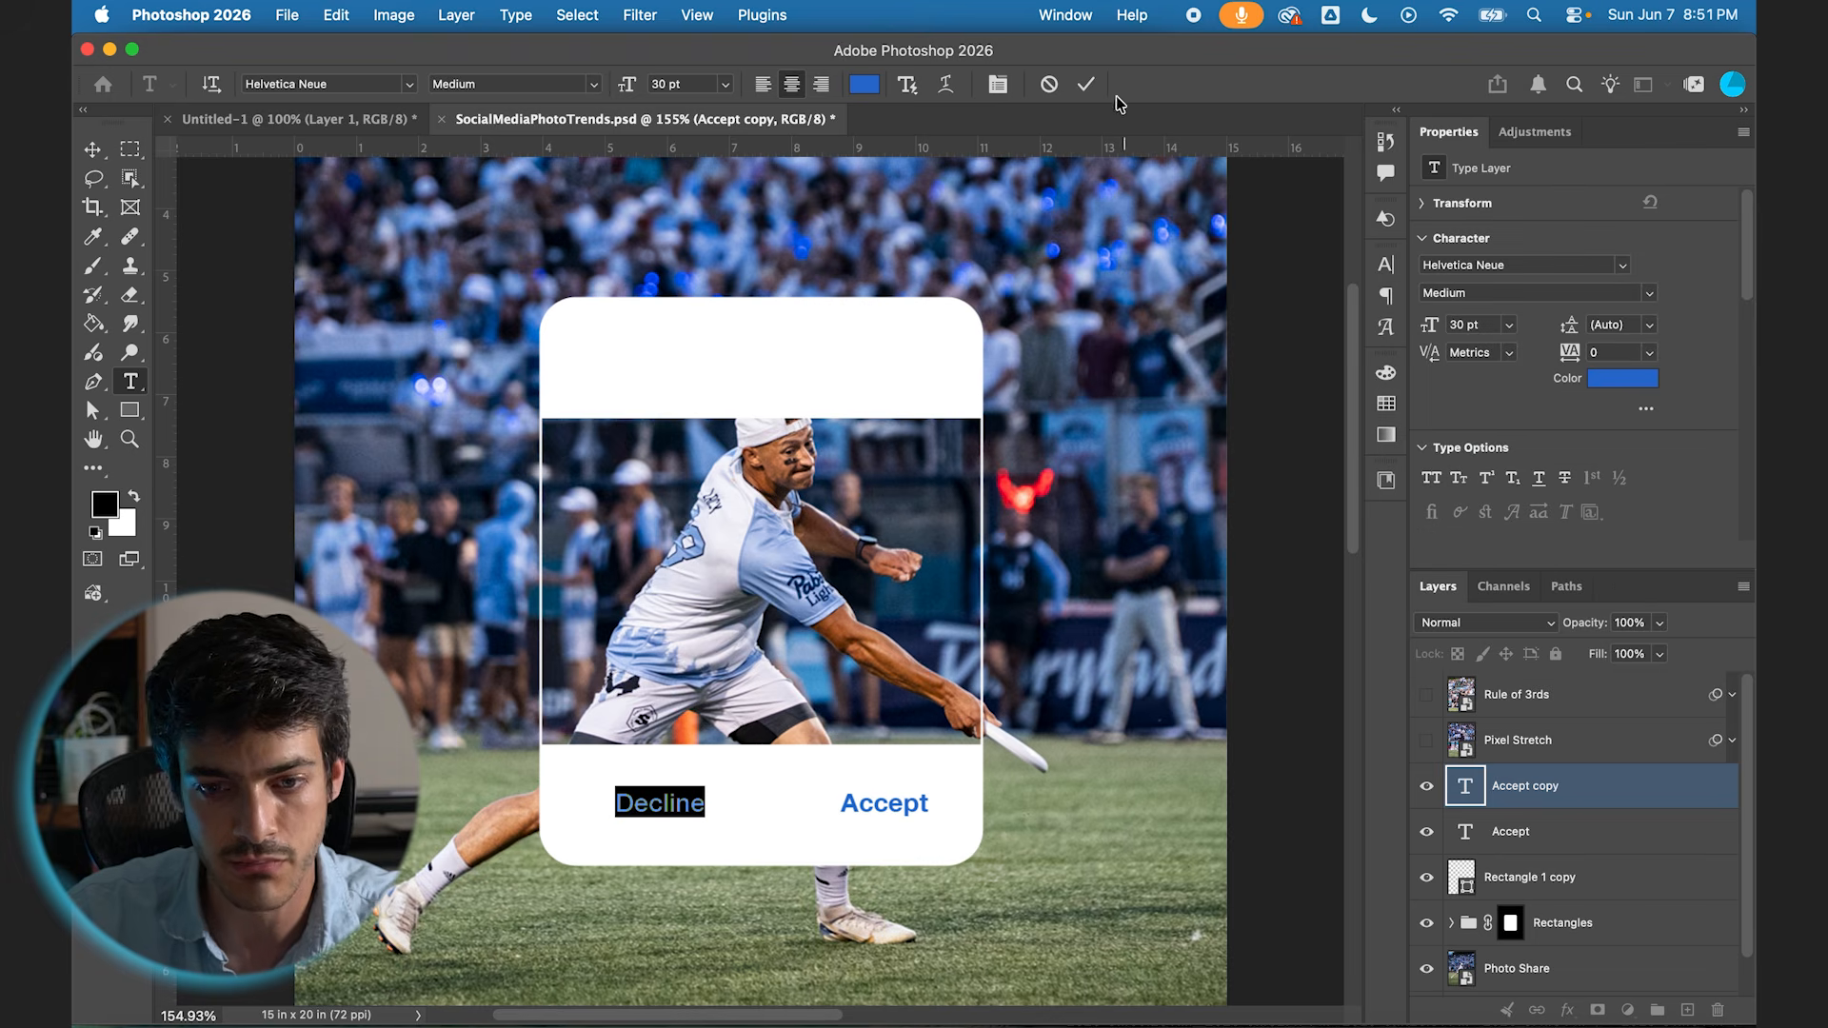
pyautogui.click(1085, 84)
pyautogui.press('v')
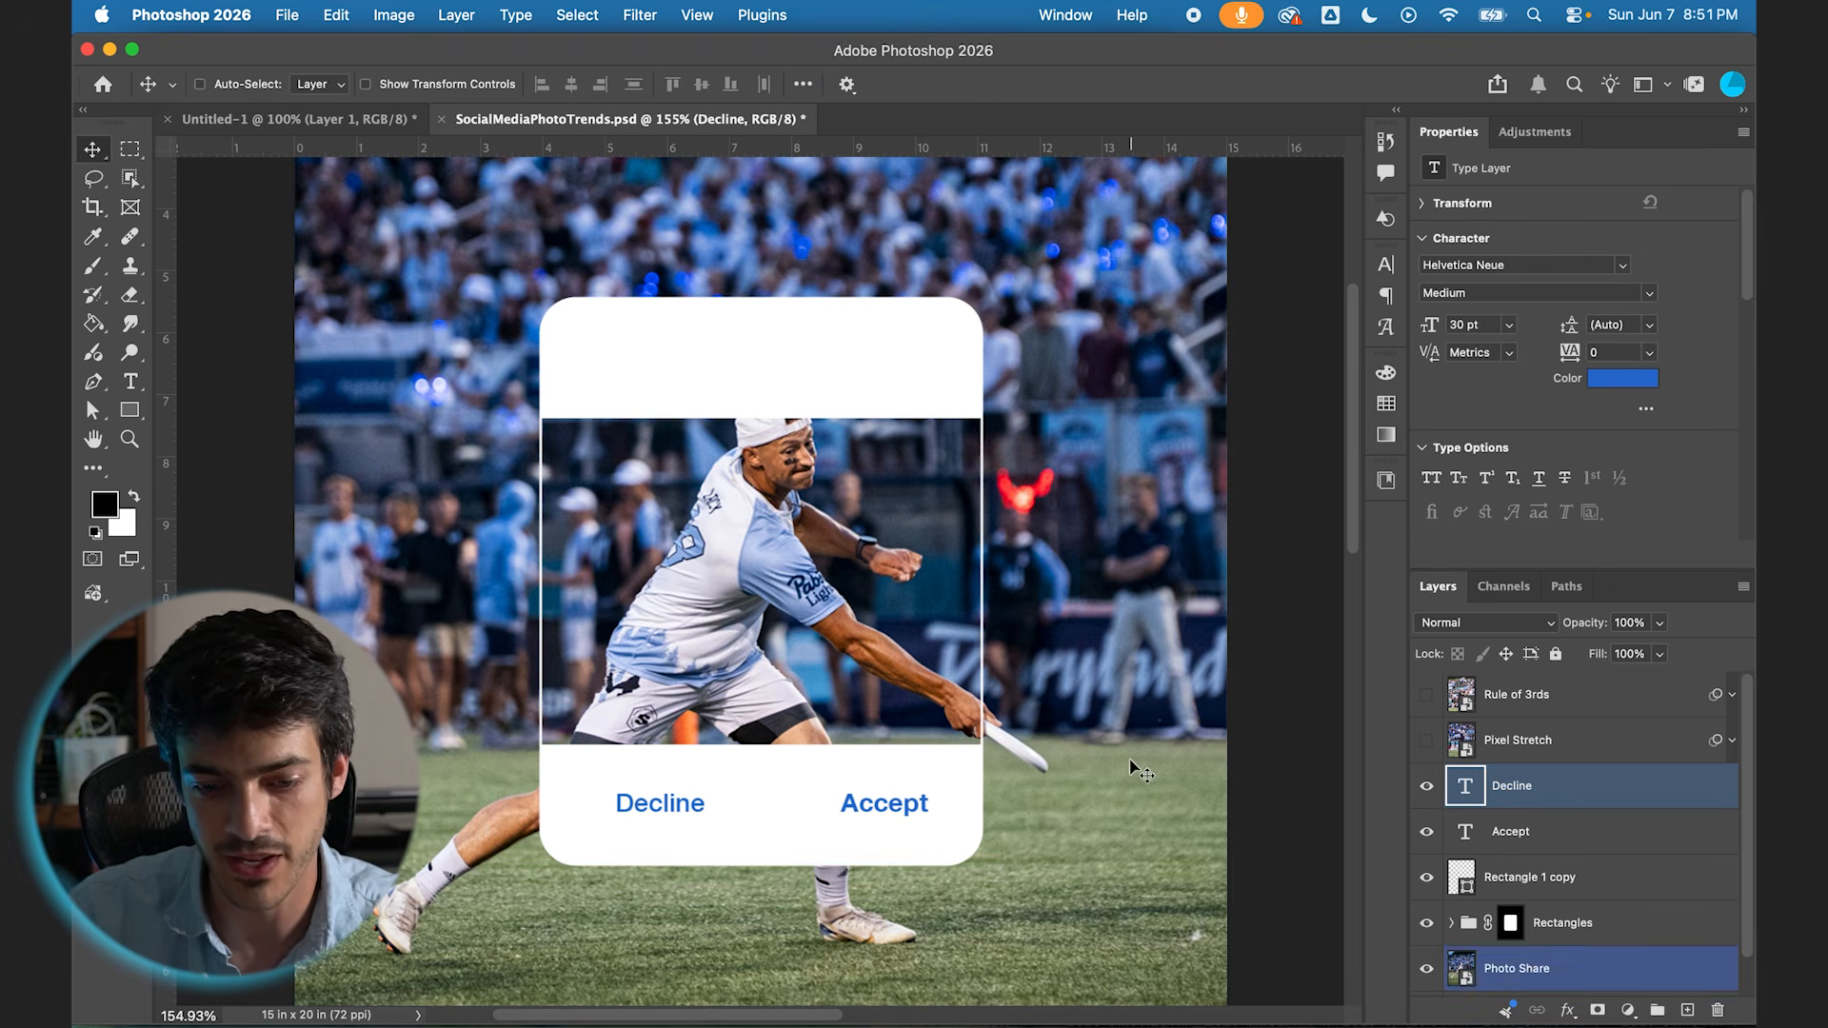
# Step: Group the "Decline" and "Accept" text layers and centre the group horizontally on the canvas
pyautogui.keyDown('shift'); pyautogui.click(1520, 850); pyautogui.keyUp('shift')
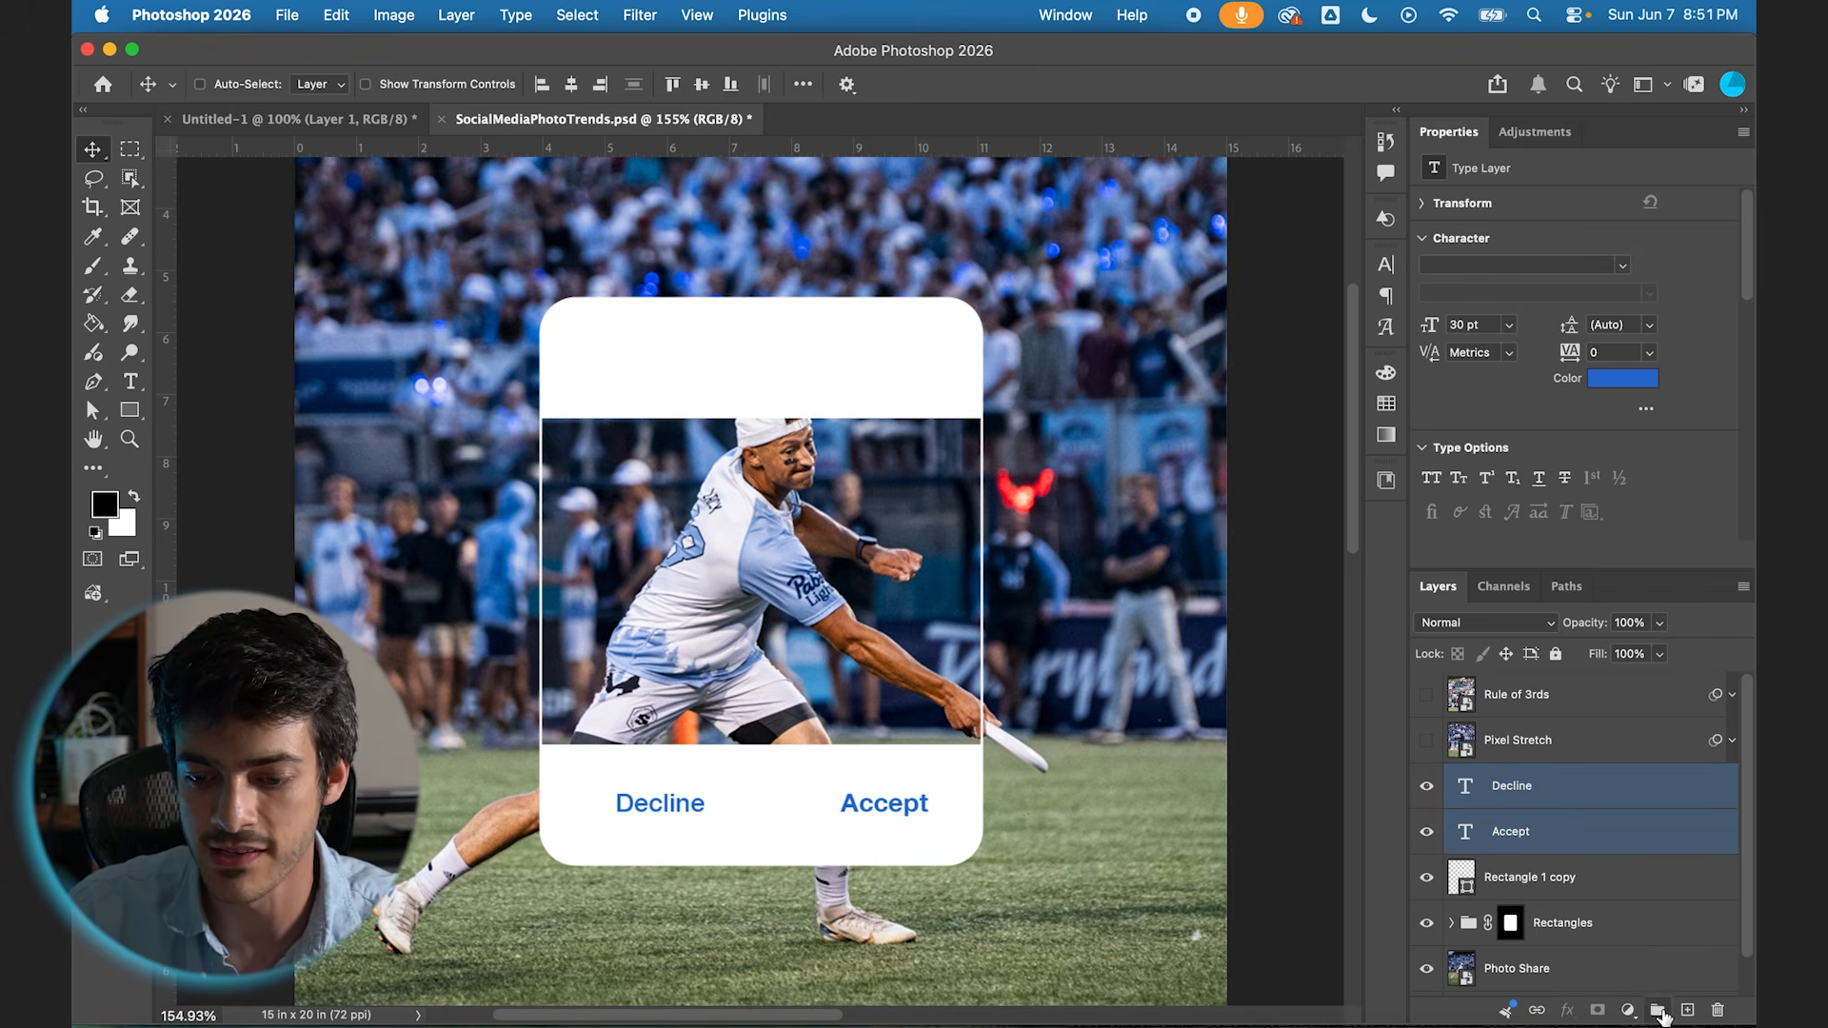
pyautogui.press('super+g')
pyautogui.keyDown('super'); pyautogui.click(1530, 867); pyautogui.keyUp('super')
pyautogui.click(1521, 905)
pyautogui.press('super+a')
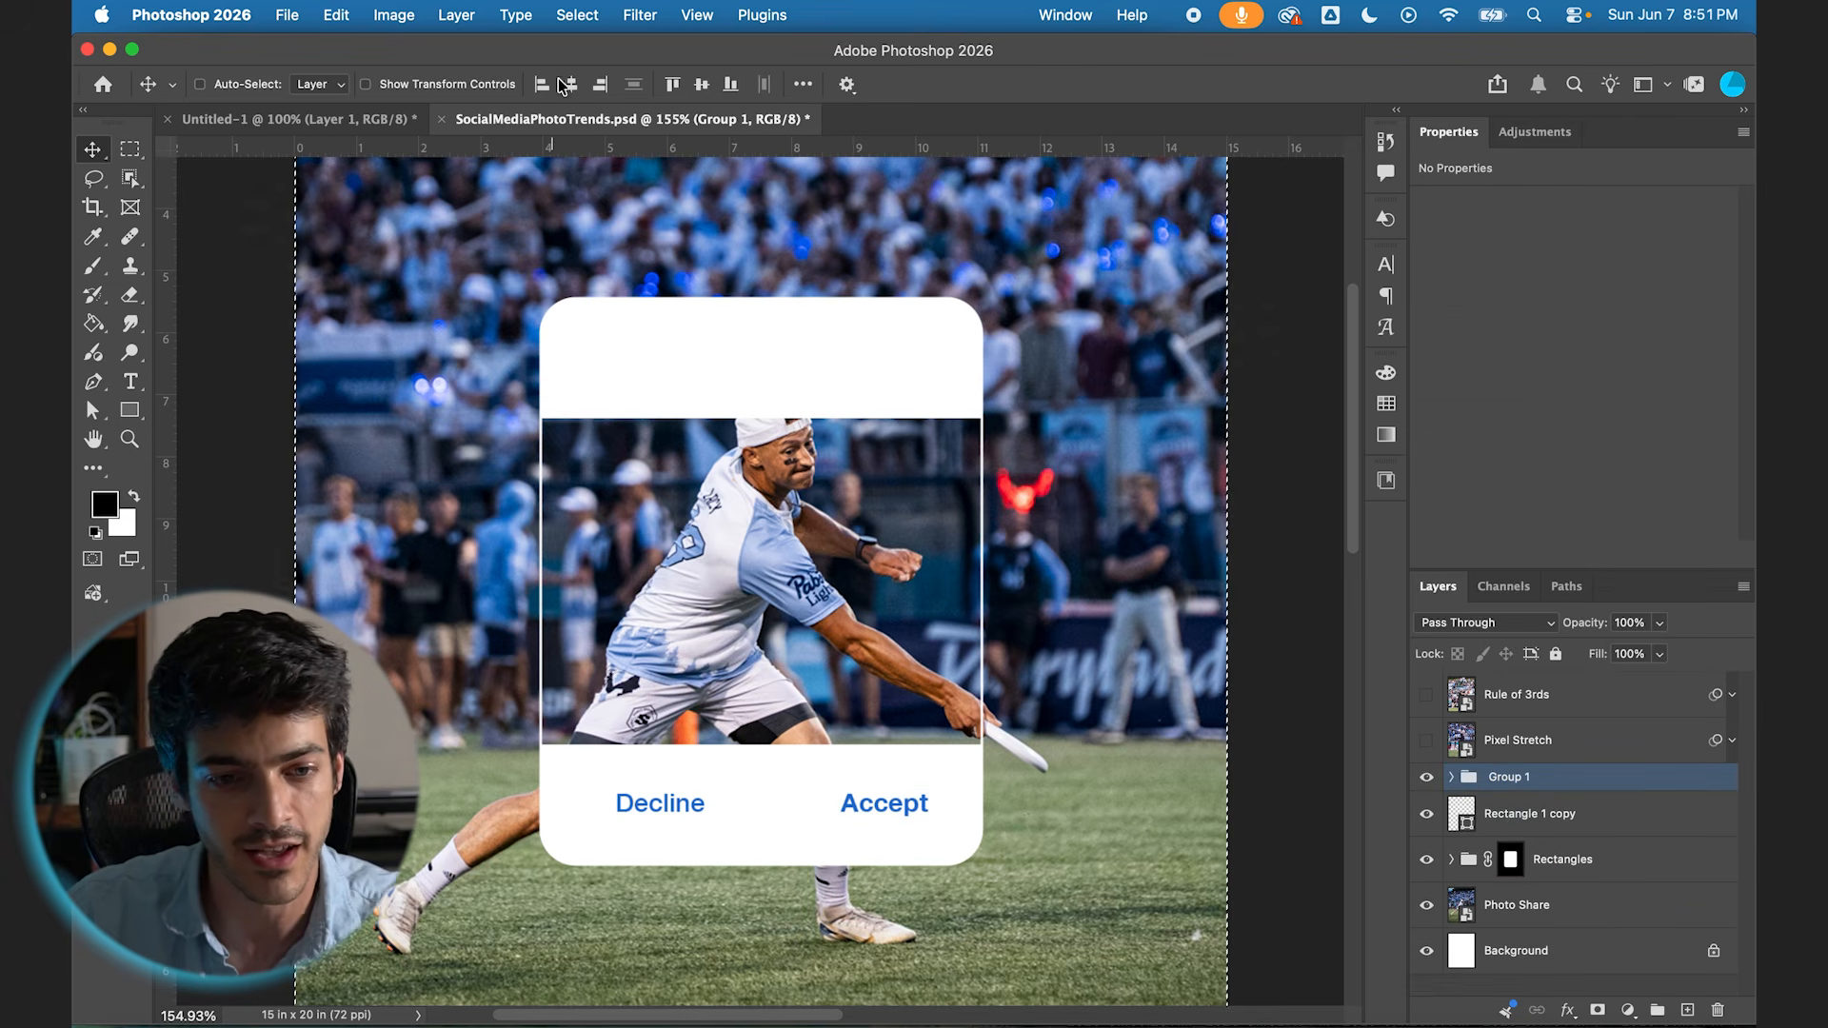
pyautogui.click(571, 85)
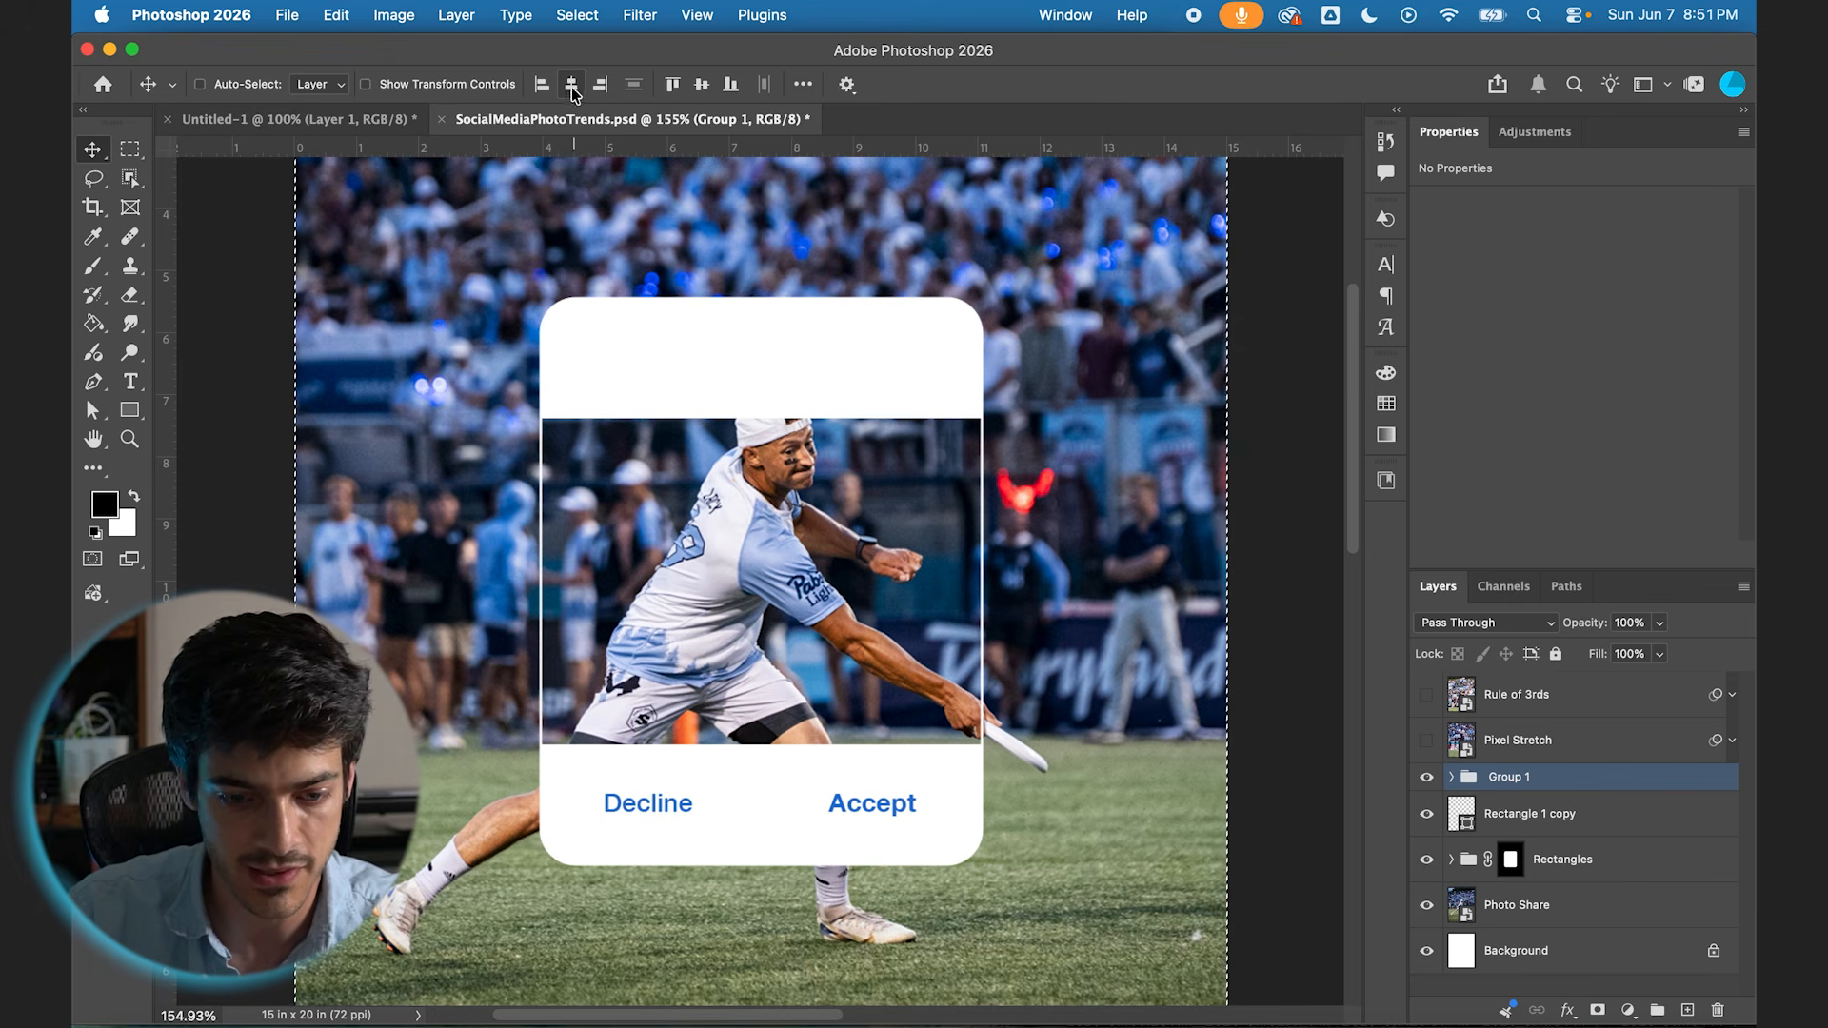
pyautogui.press('super+d')
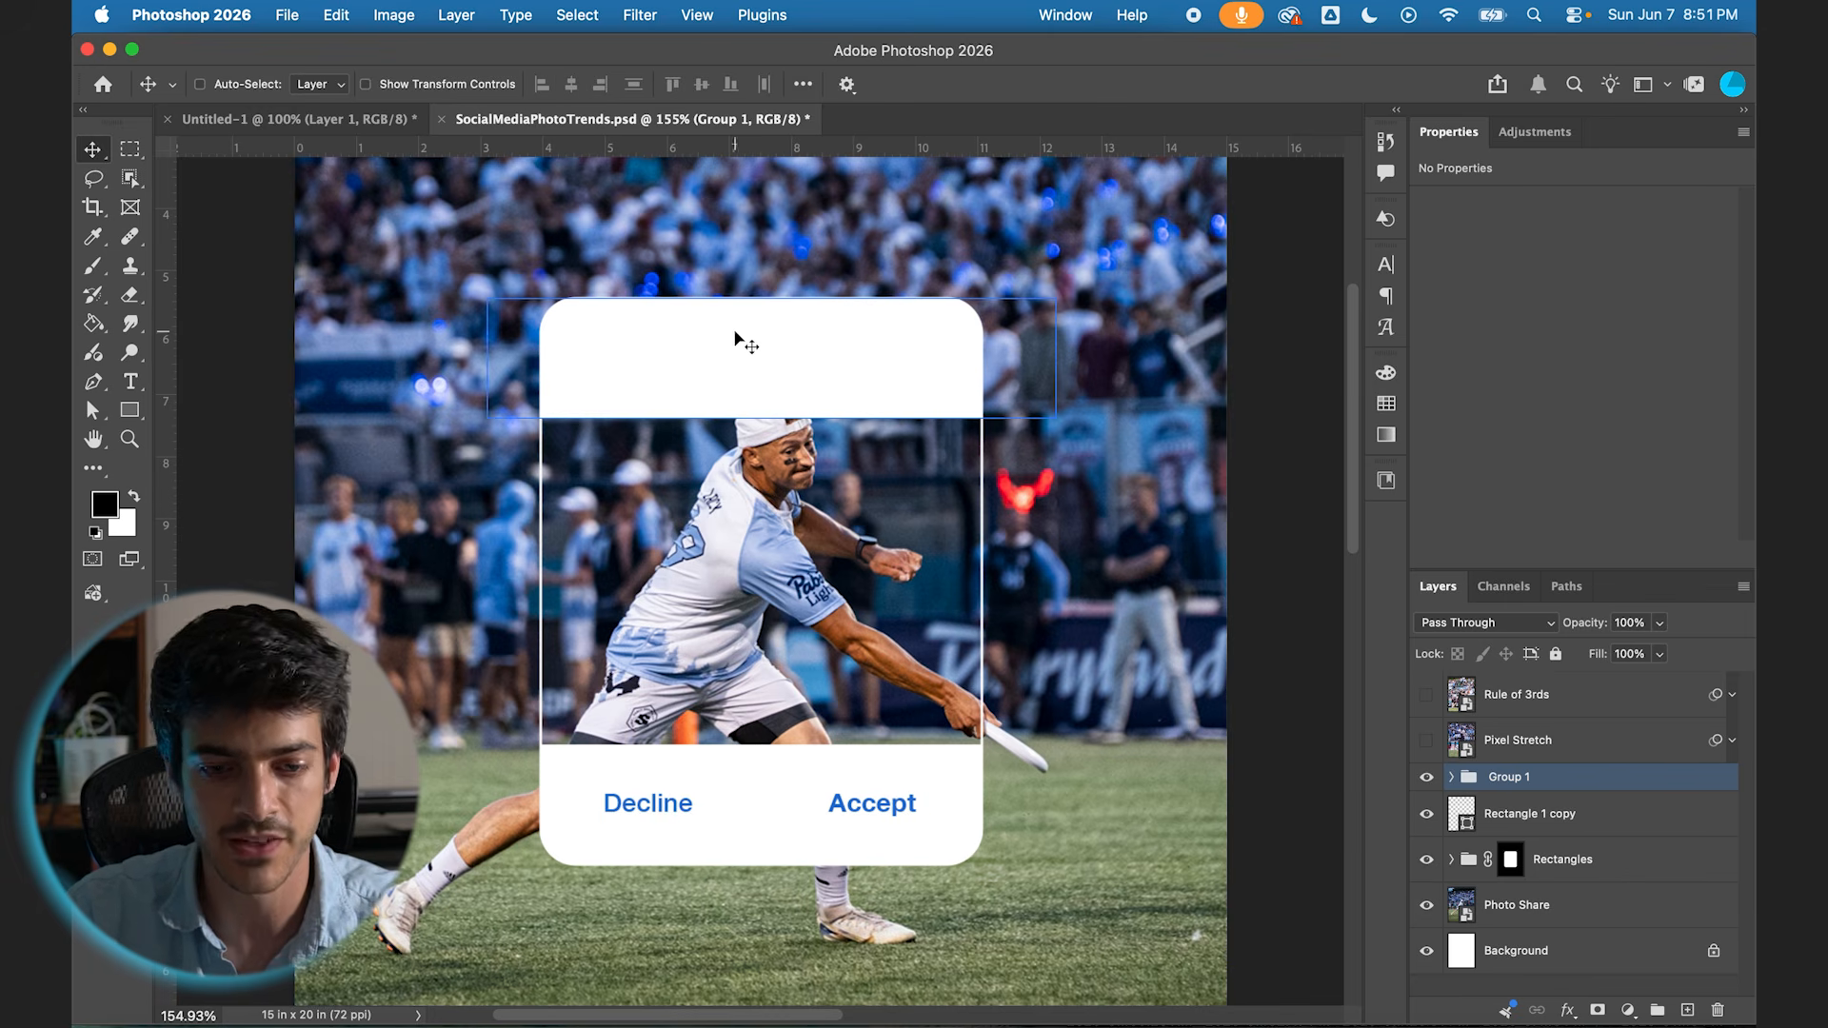
# Step: Add a text box in the upper white band reading "The Minnesota Wind Chill would like to share a photo with you"
pyautogui.press('super+alt+shift+n')
pyautogui.press('t')
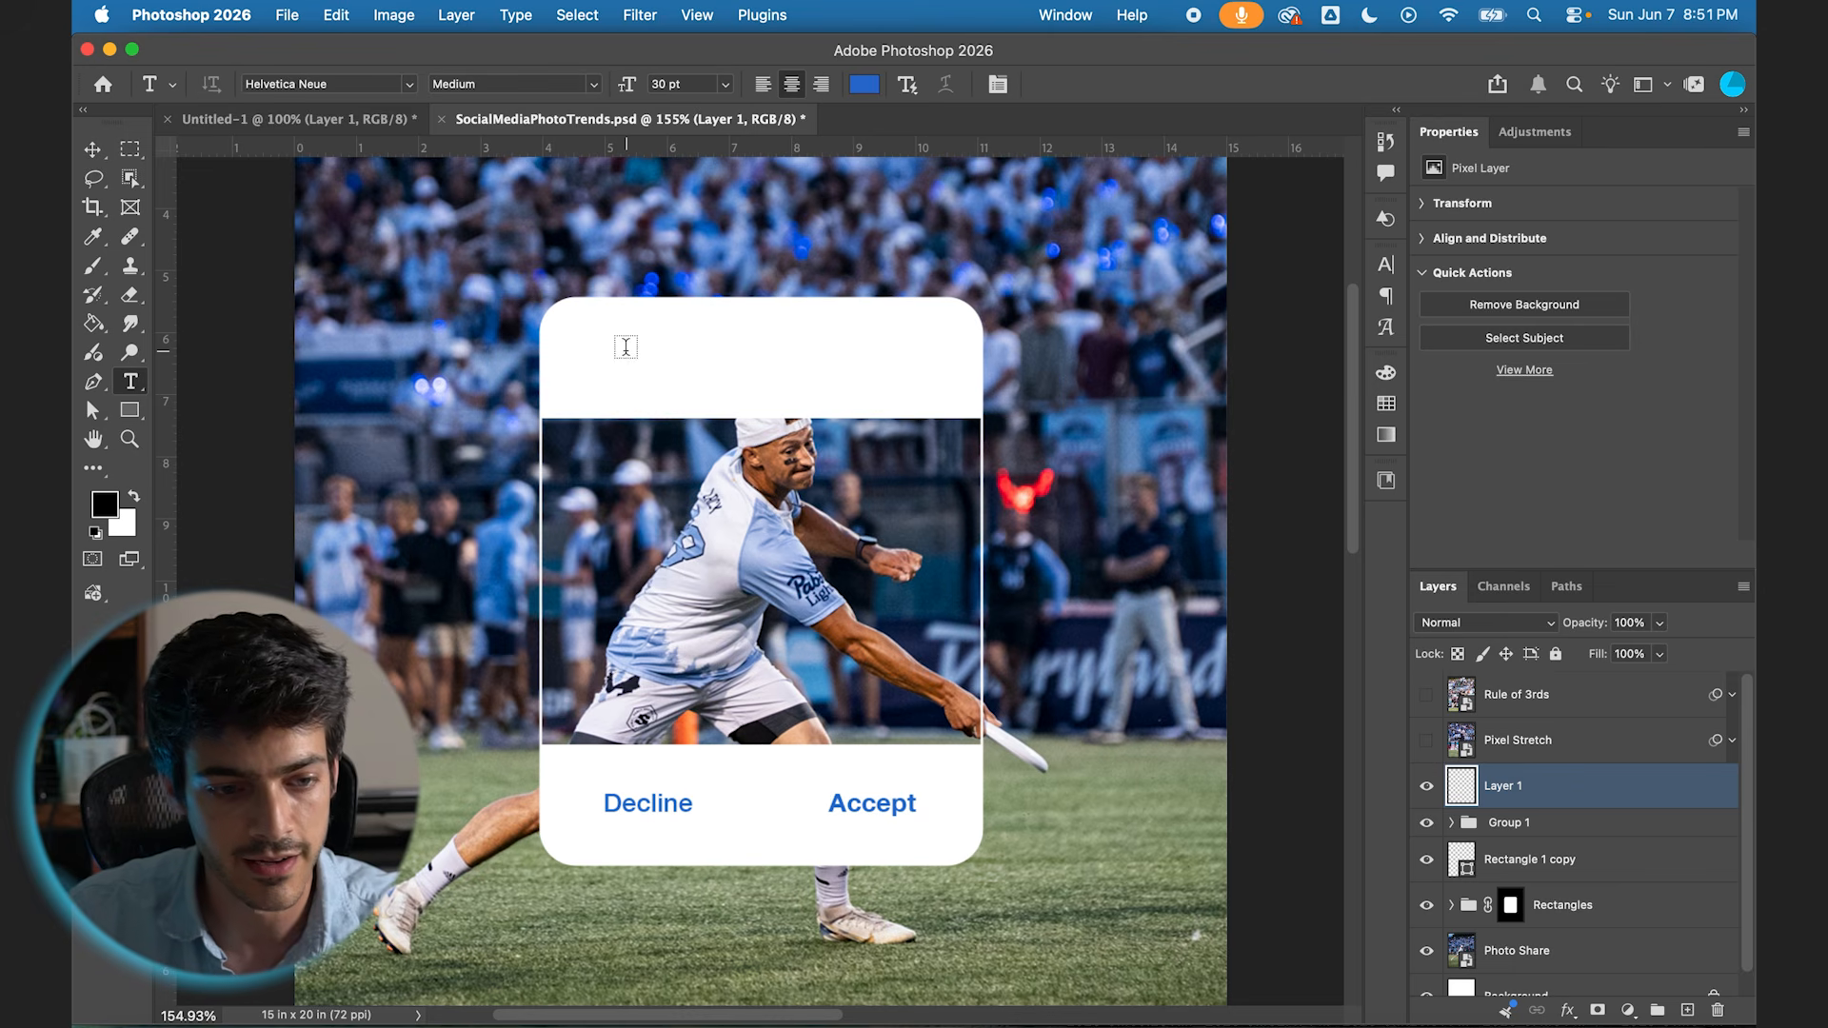
pyautogui.moveTo(596, 327); pyautogui.dragTo(892, 393)
pyautogui.press('super+v')
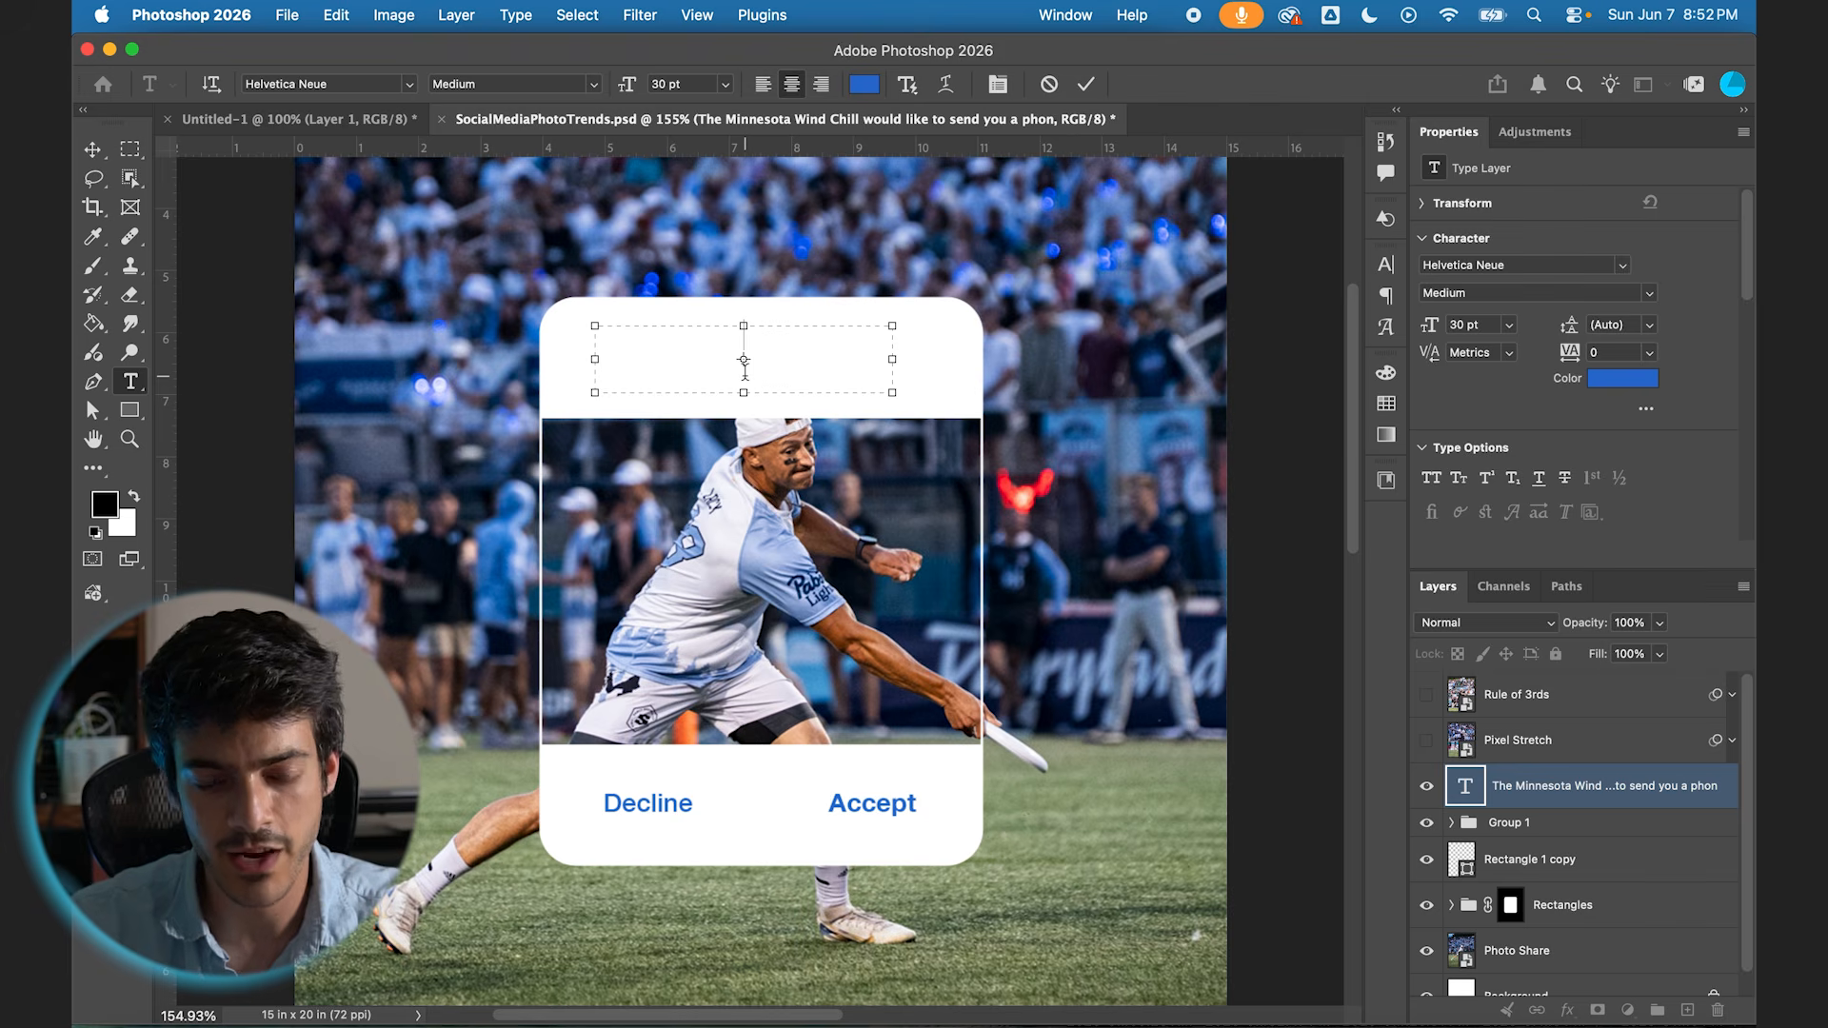
pyautogui.write('Minnesota Wind')
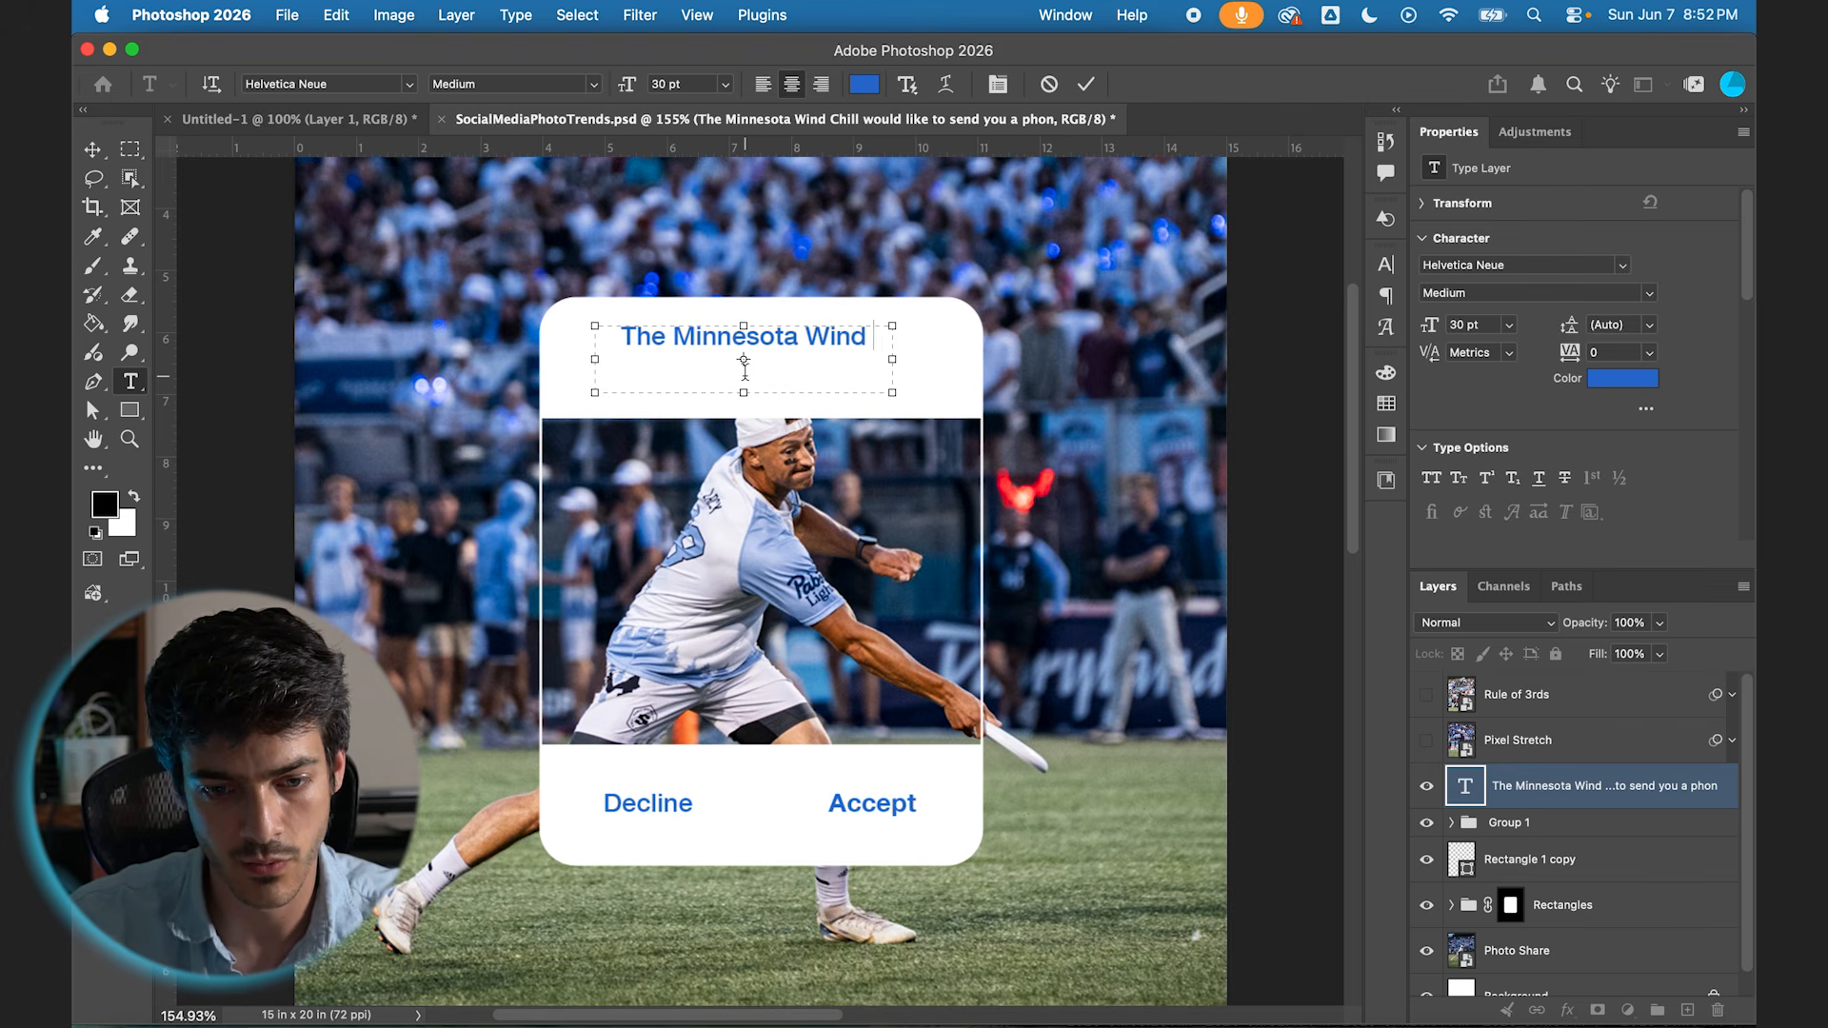
pyautogui.write(' Chill would lke to')
pyautogui.press('BackSpace')
pyautogui.press('BackSpace')
pyautogui.press('BackSpace')
pyautogui.press('BackSpace')
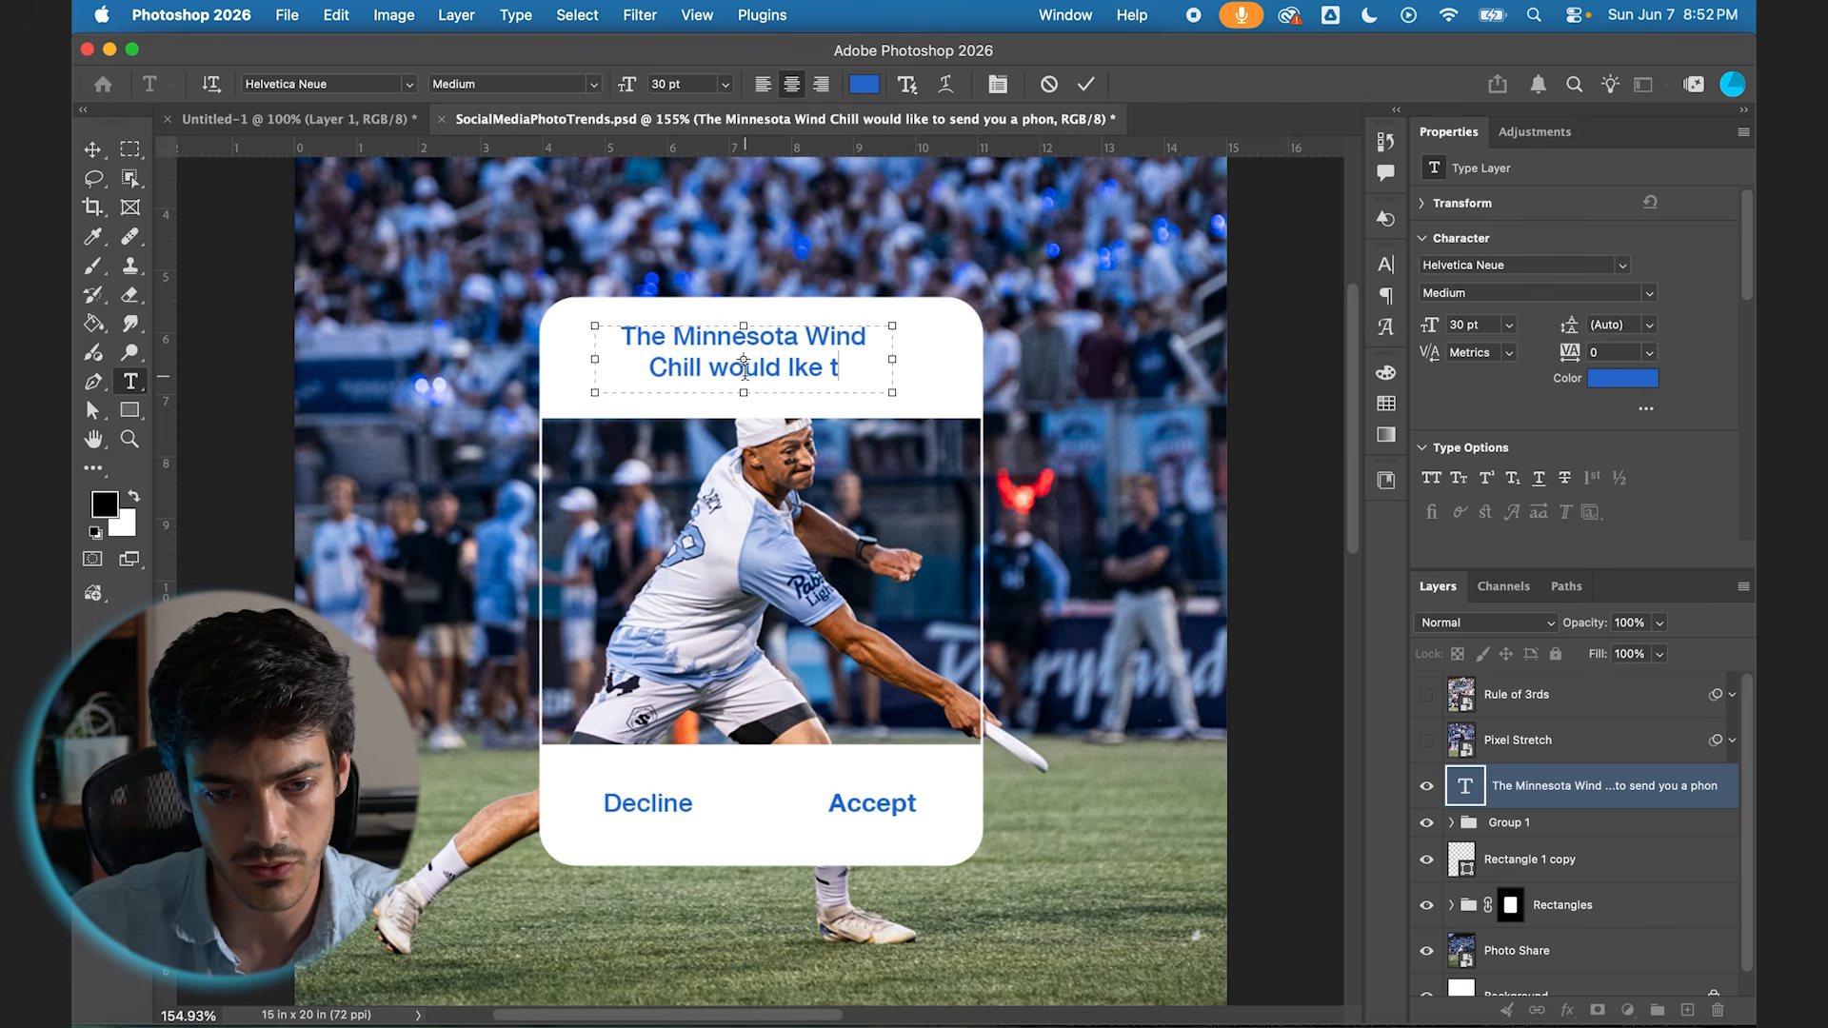
pyautogui.press('BackSpace')
pyautogui.write('ike to share')
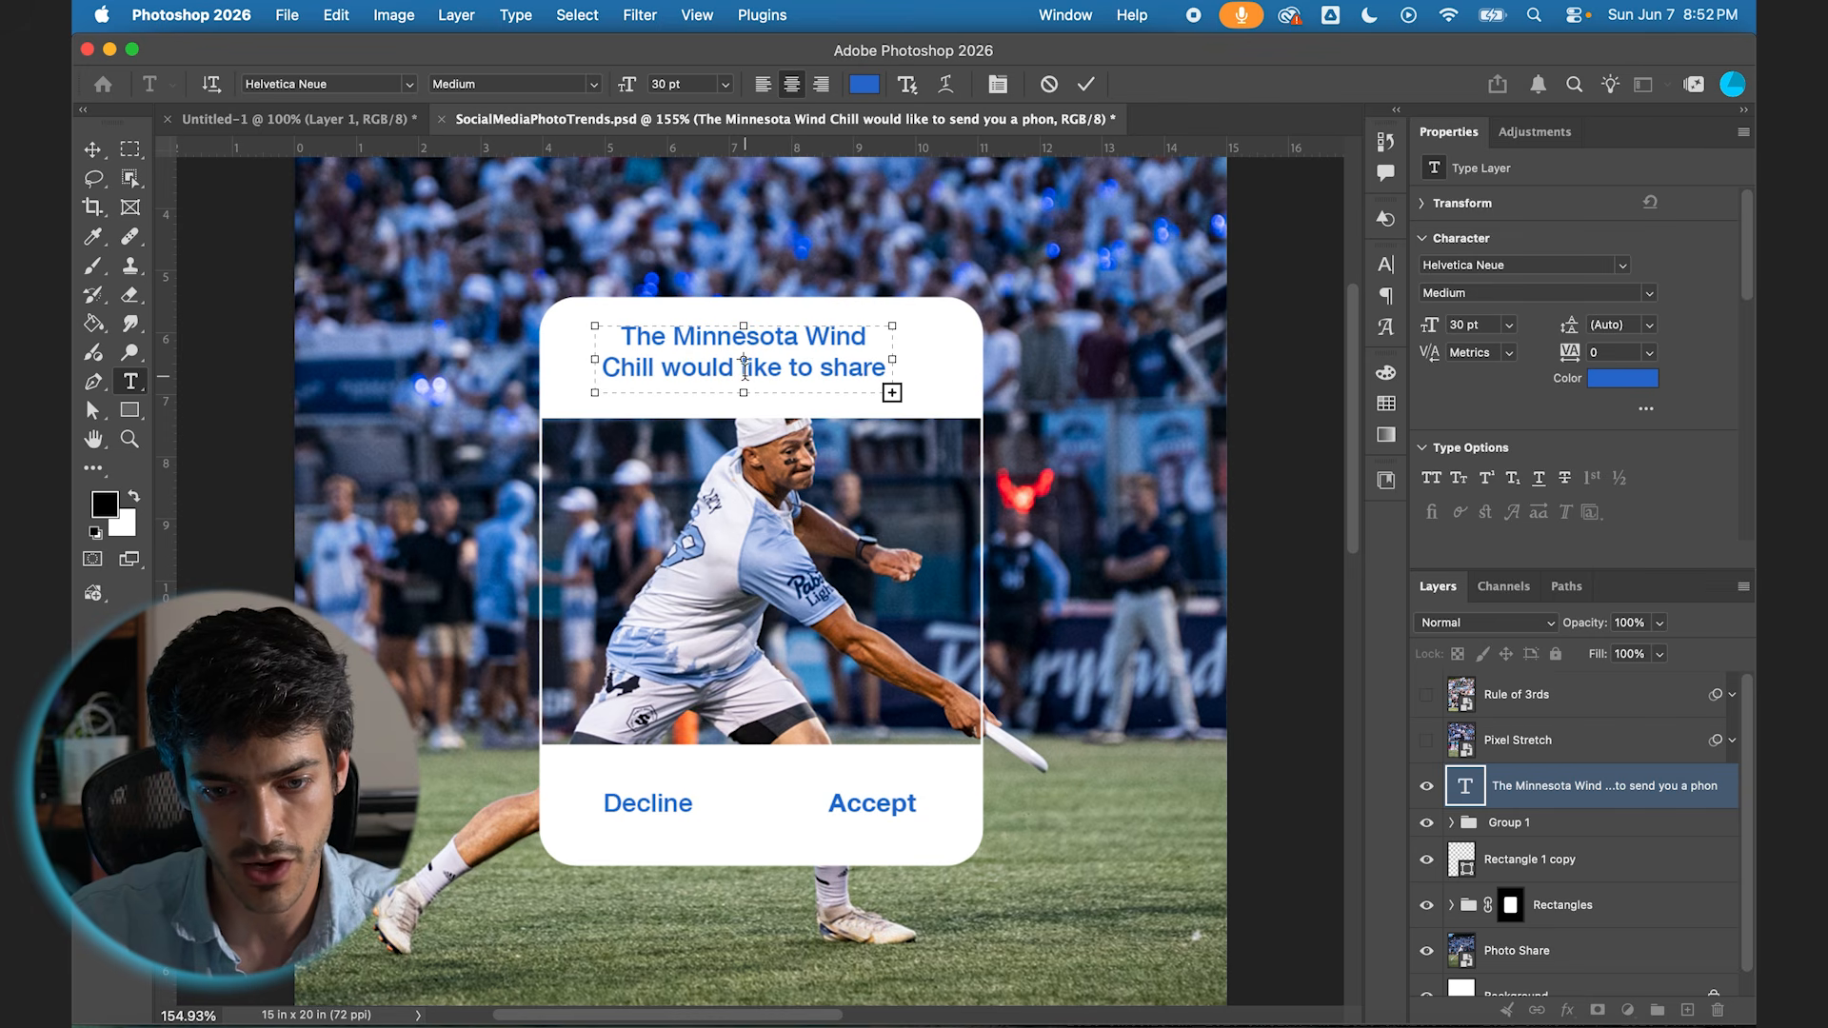
# Step: Set the whole message text to 20 pt and colour it near-black, #141414
pyautogui.press('super+a')
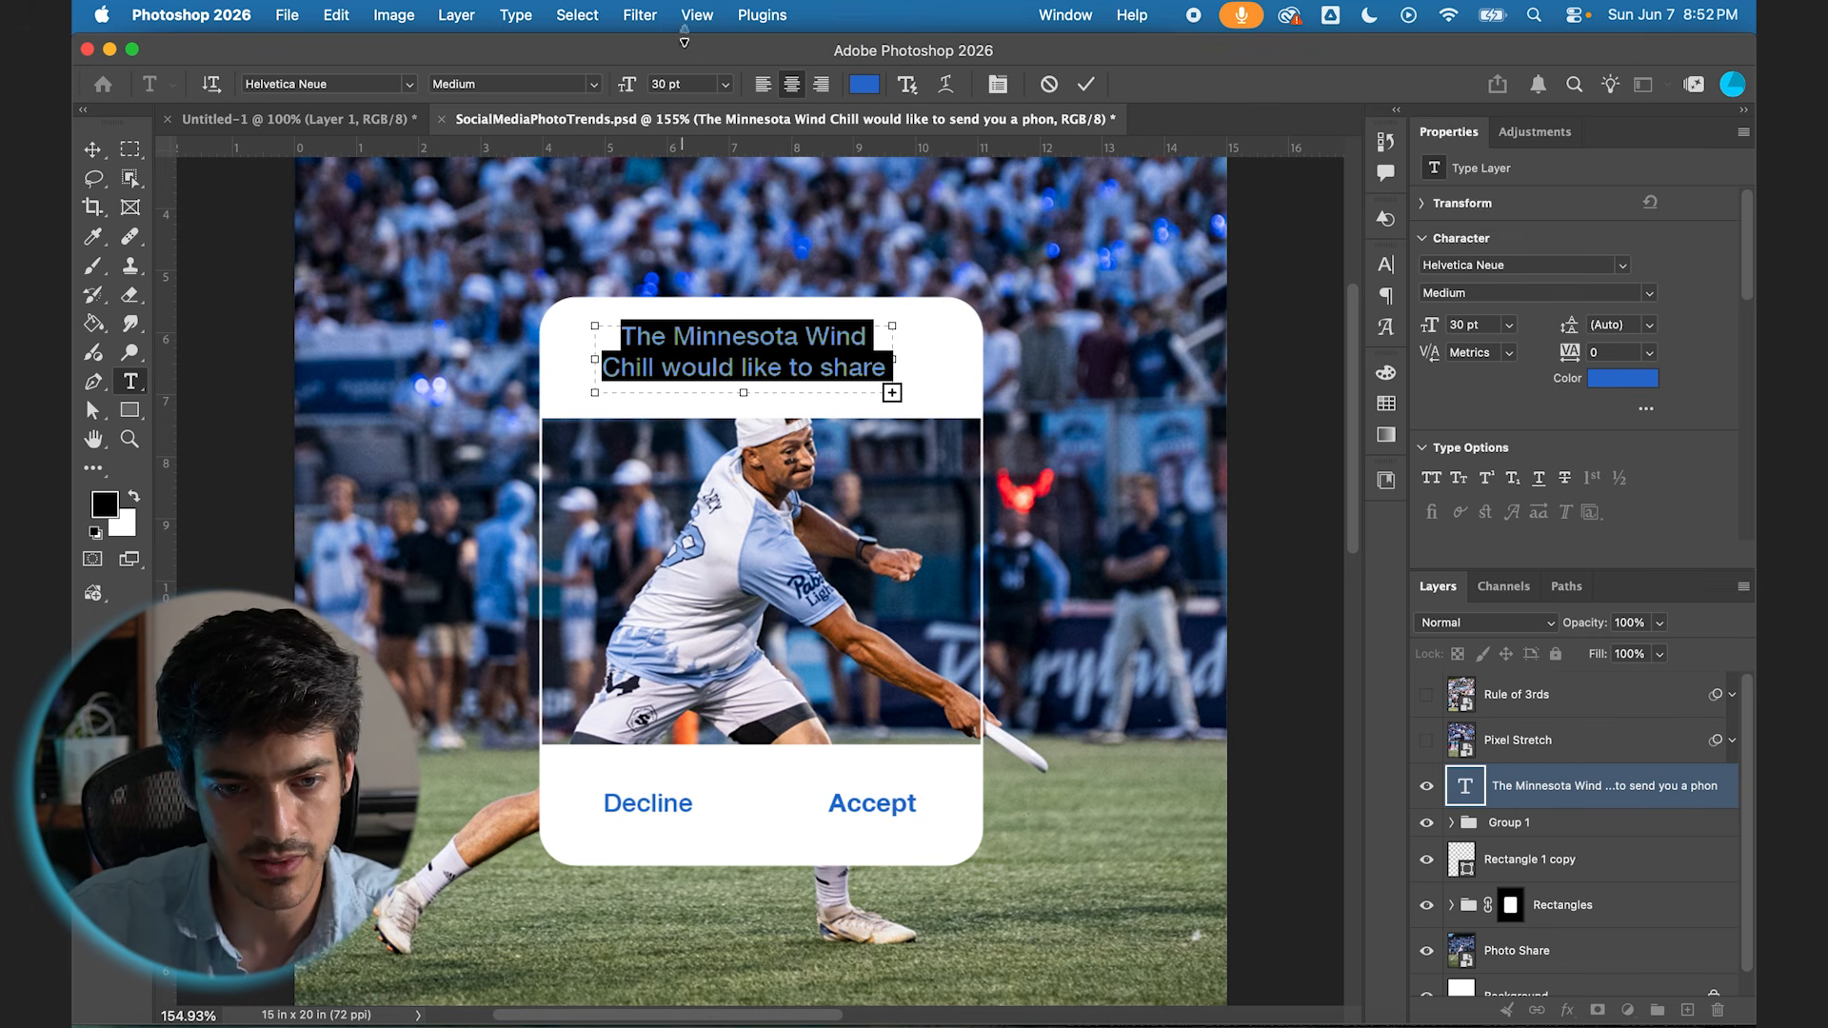
pyautogui.write('20')
pyautogui.press('Return')
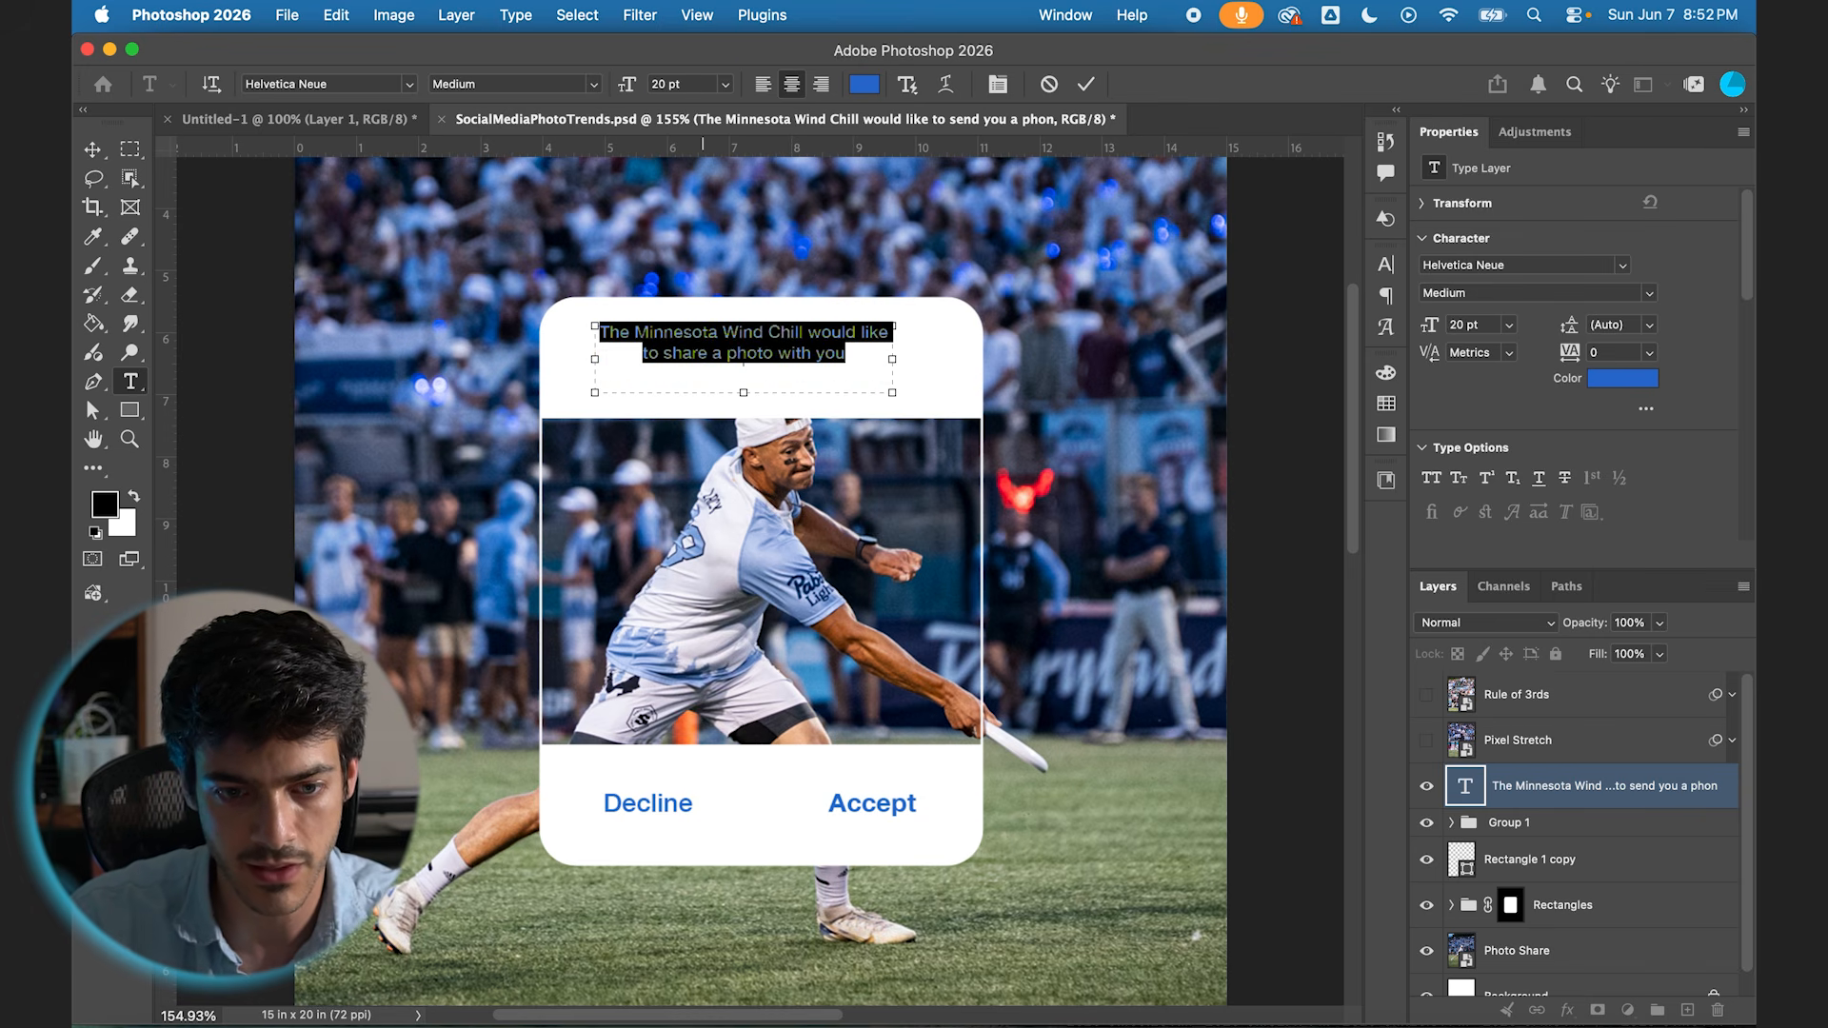
pyautogui.click(864, 84)
pyautogui.moveTo(1123, 766); pyautogui.dragTo(905, 872)
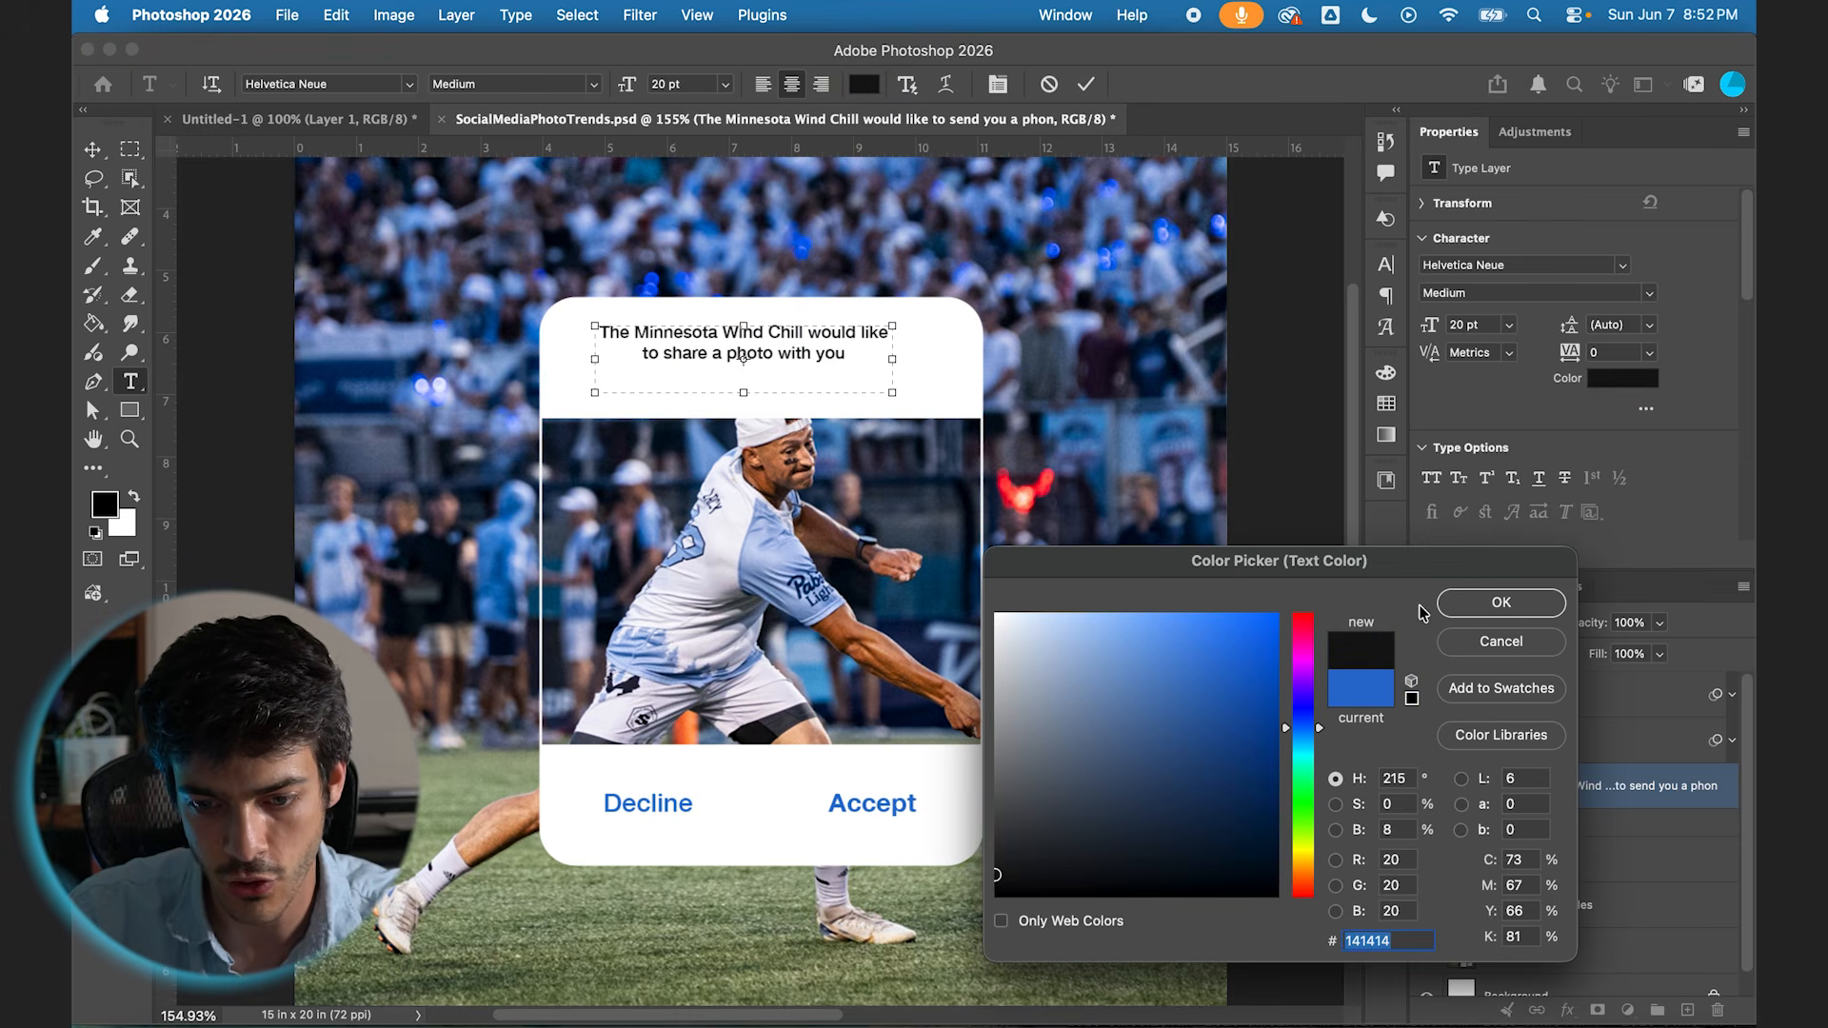
pyautogui.click(1513, 606)
# Step: Widen the message's text box slightly and centre the text horizontally on the canvas
pyautogui.moveTo(893, 359); pyautogui.dragTo(911, 358)
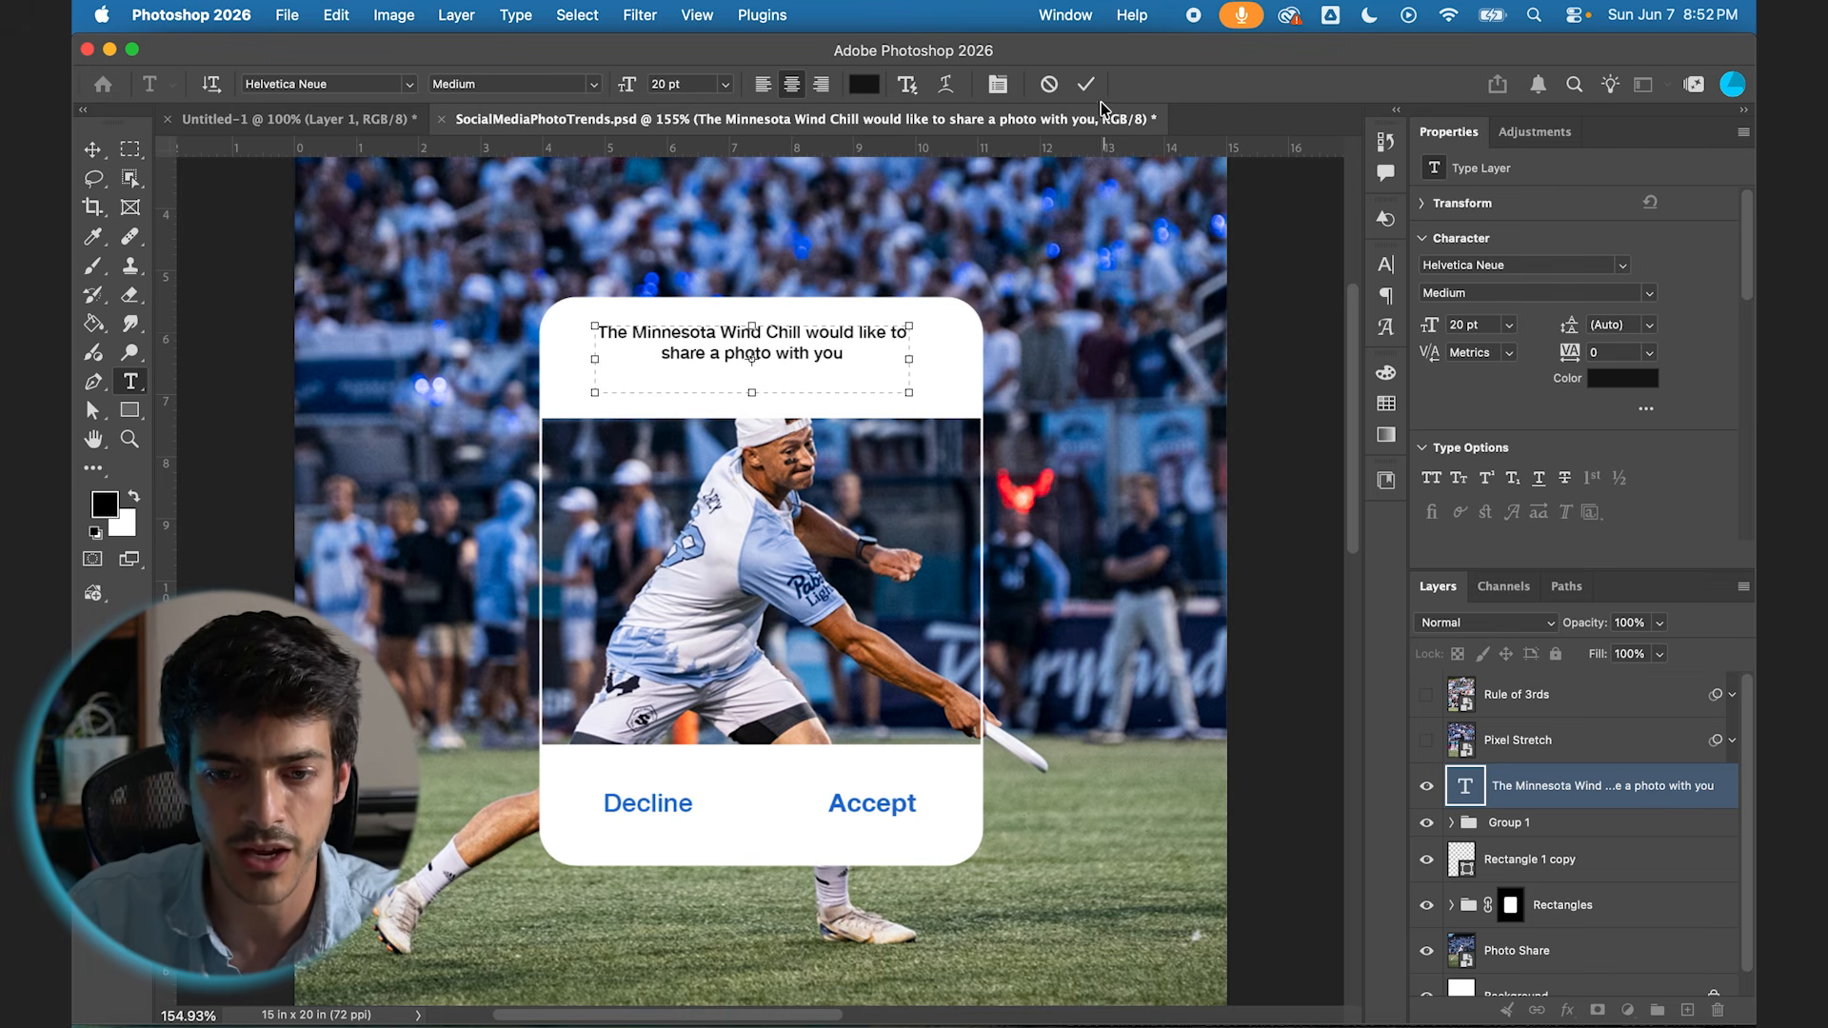
pyautogui.click(1087, 85)
pyautogui.click(91, 149)
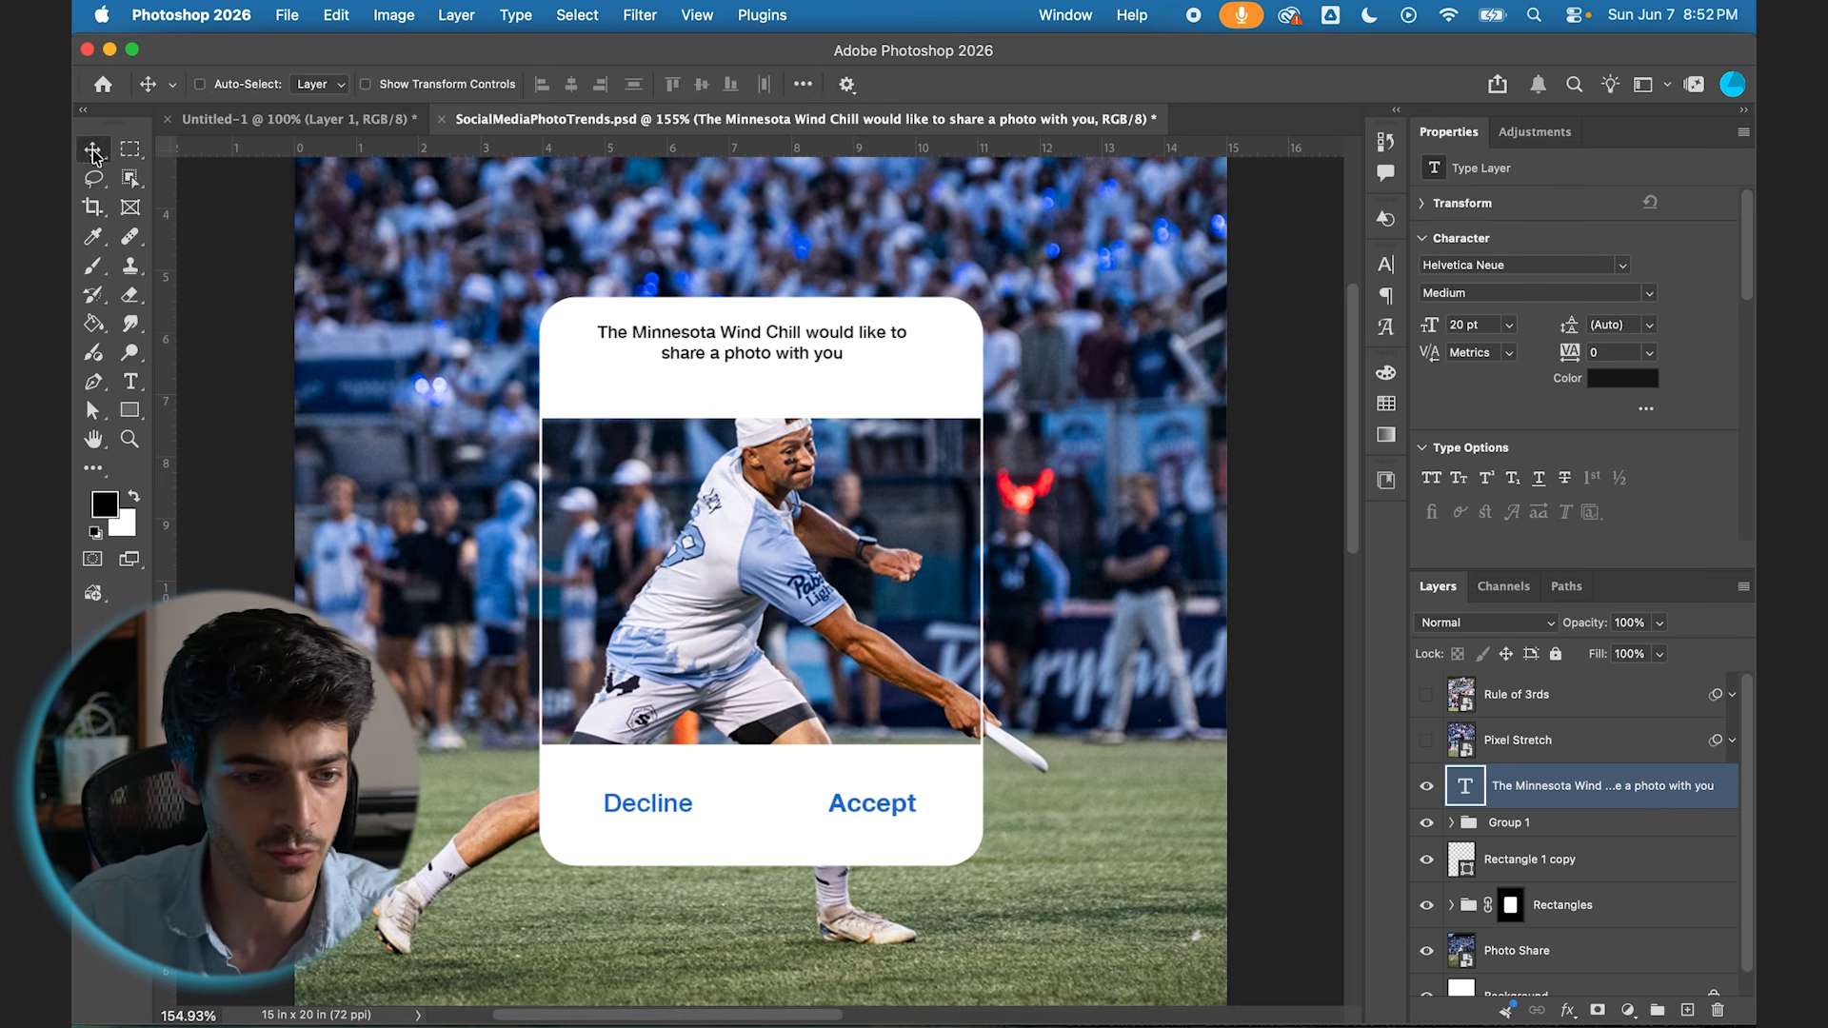
pyautogui.press('super+a')
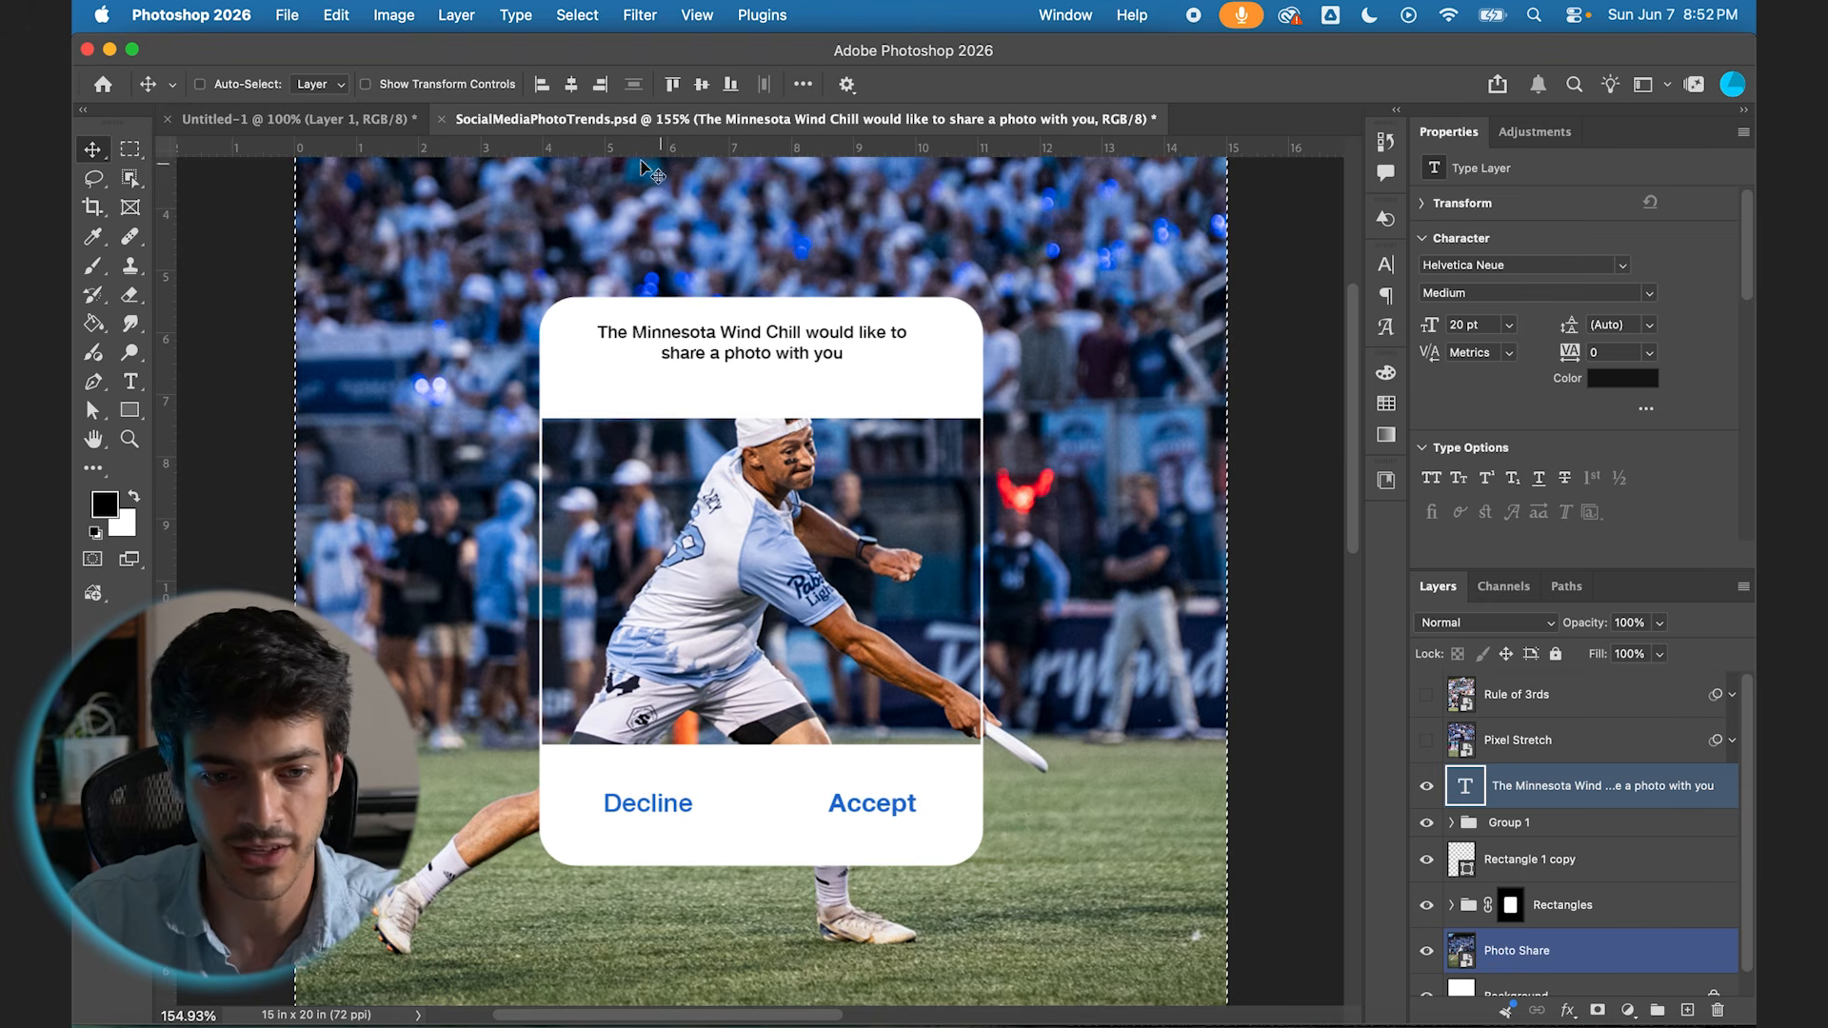
pyautogui.click(571, 84)
pyautogui.press('super+d')
# Step: Set the message's leading to 27 pt and nudge the text down to the middle of the upper white band
pyautogui.hotkey('shift', 'Down')
pyautogui.hotkey('shift', 'Down')
pyautogui.press('Down')
pyautogui.press('Down')
pyautogui.press('Down')
pyautogui.press('Up')
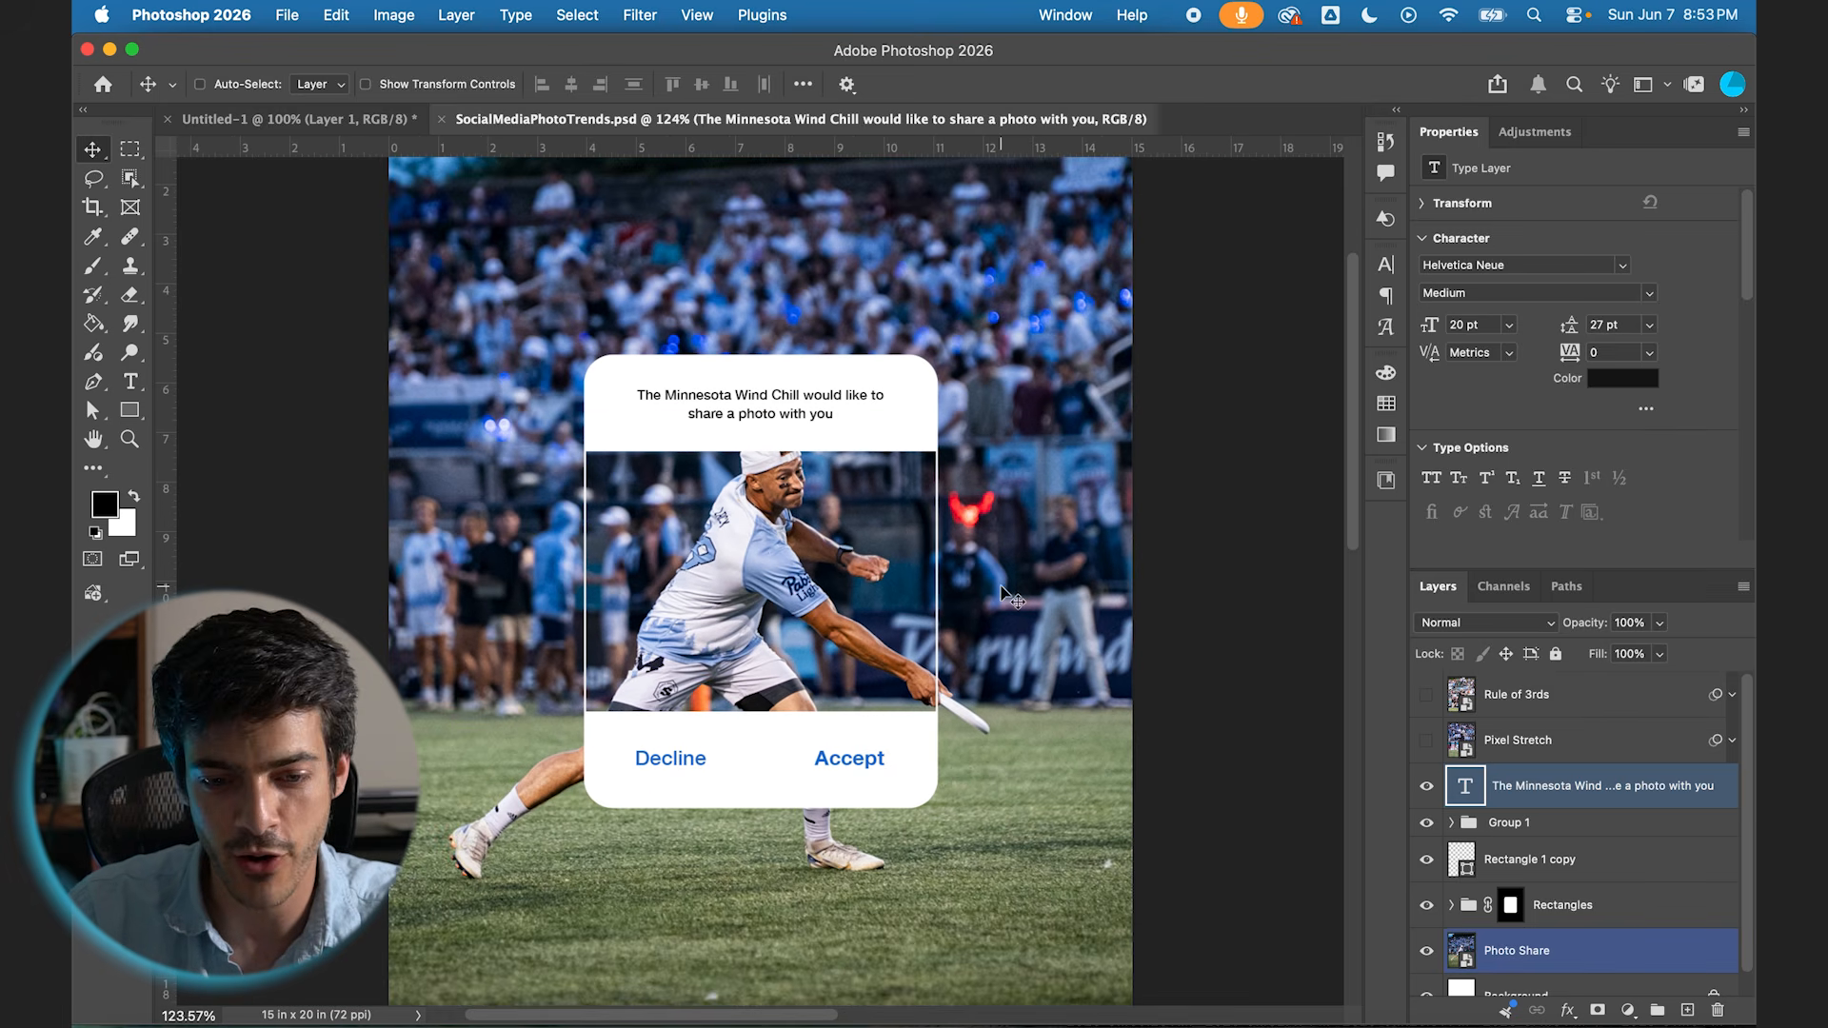
# Step: Duplicate the Photo Share layer and place the copy above the message text layer
pyautogui.click(1481, 964)
pyautogui.press('super+j')
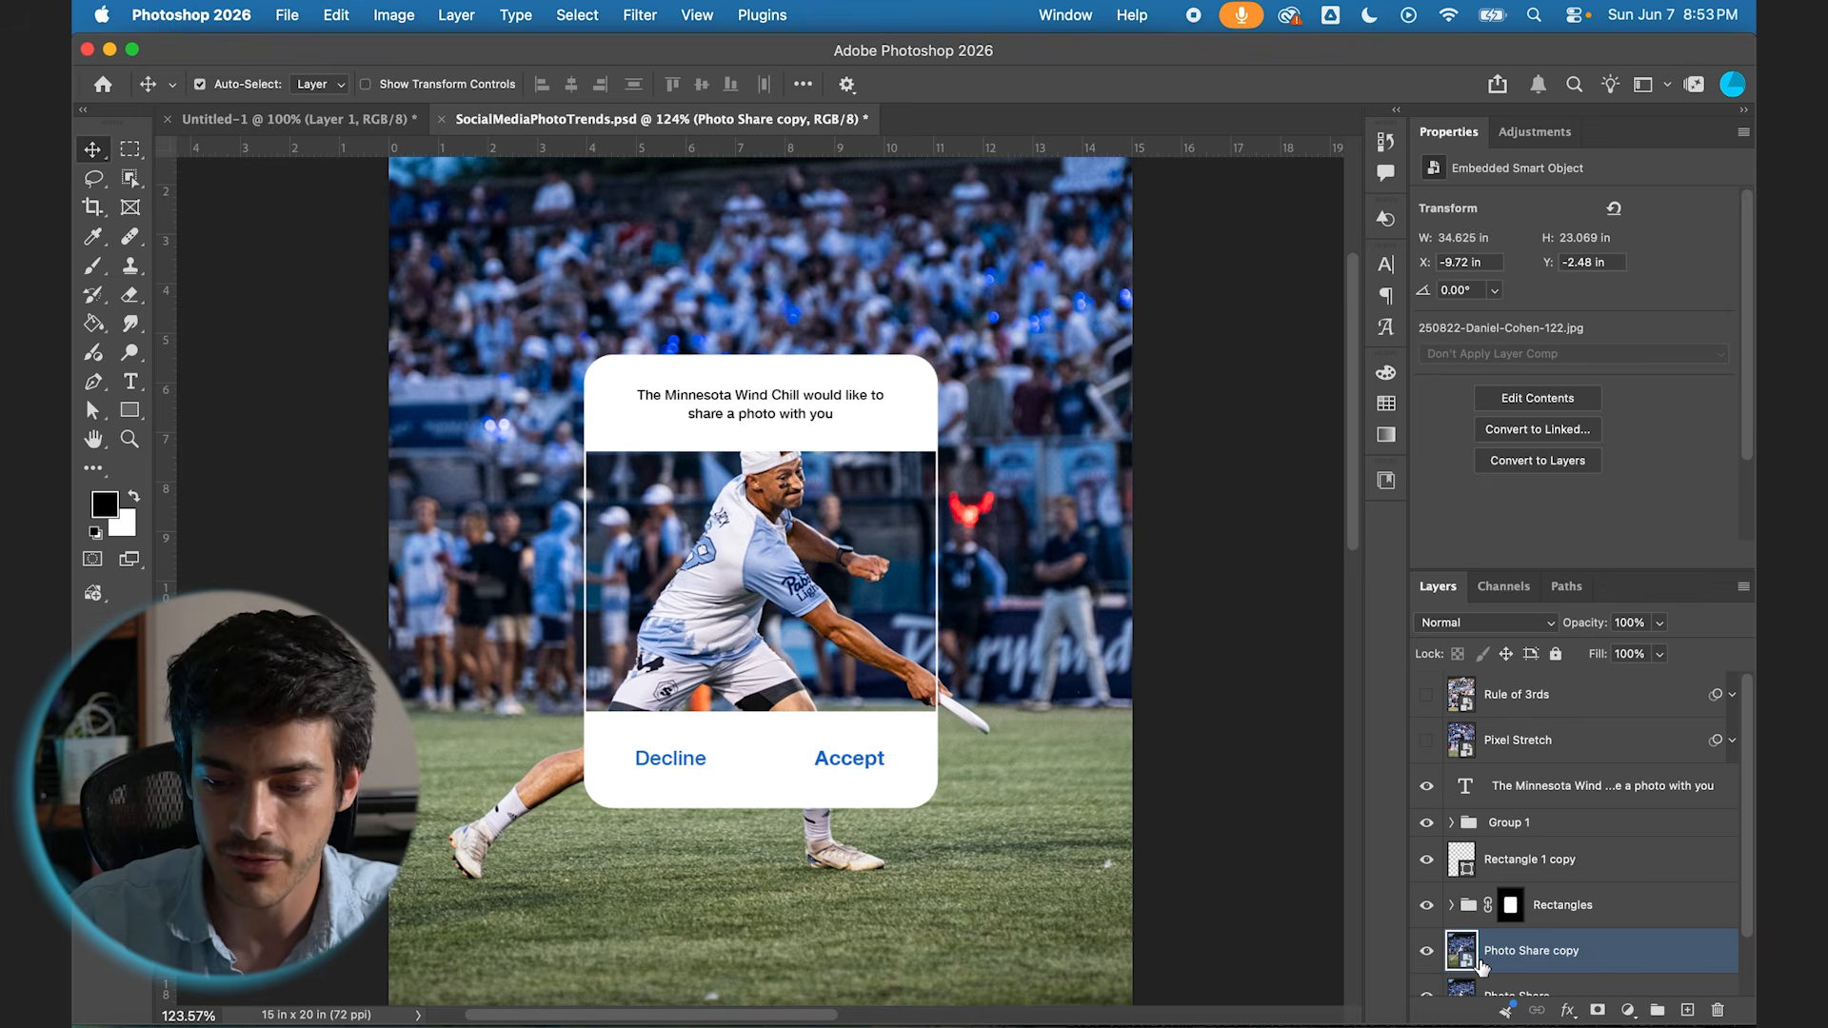
pyautogui.moveTo(1460, 963); pyautogui.dragTo(1478, 757)
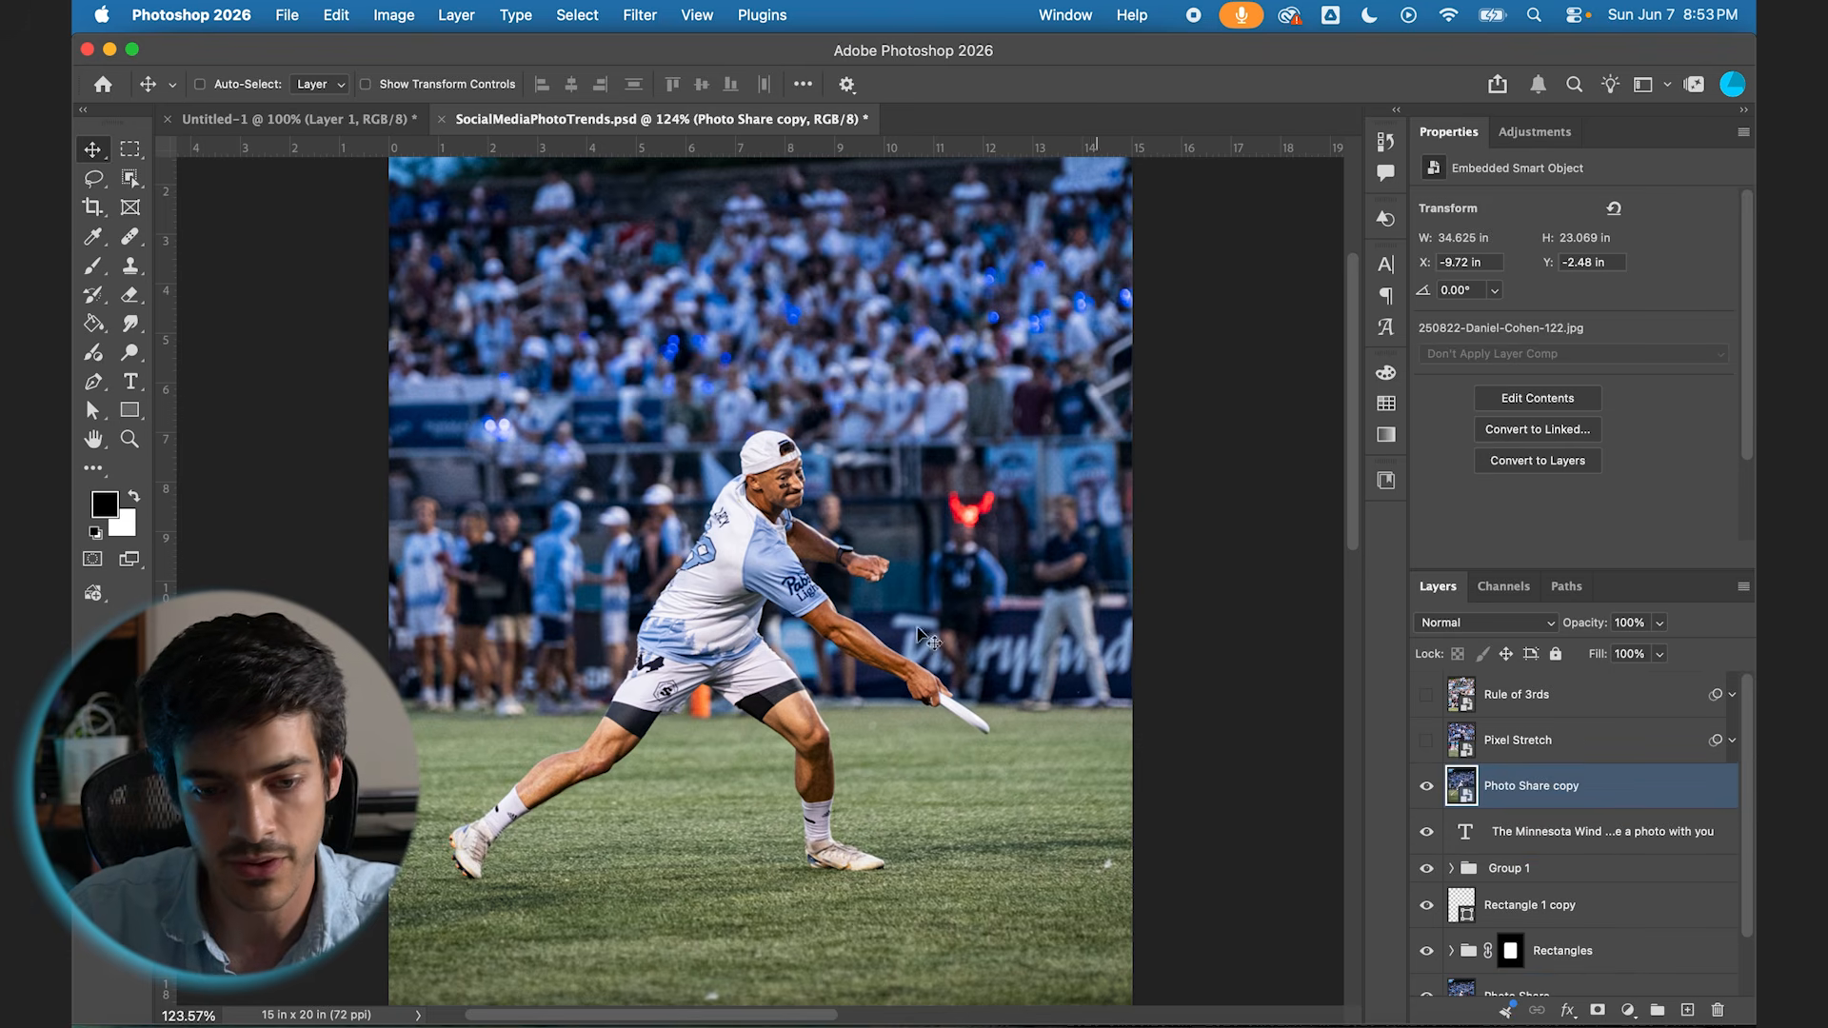
# Step: Select the player with Select Subject and mask the Photo Share copy to that selection
pyautogui.click(130, 178)
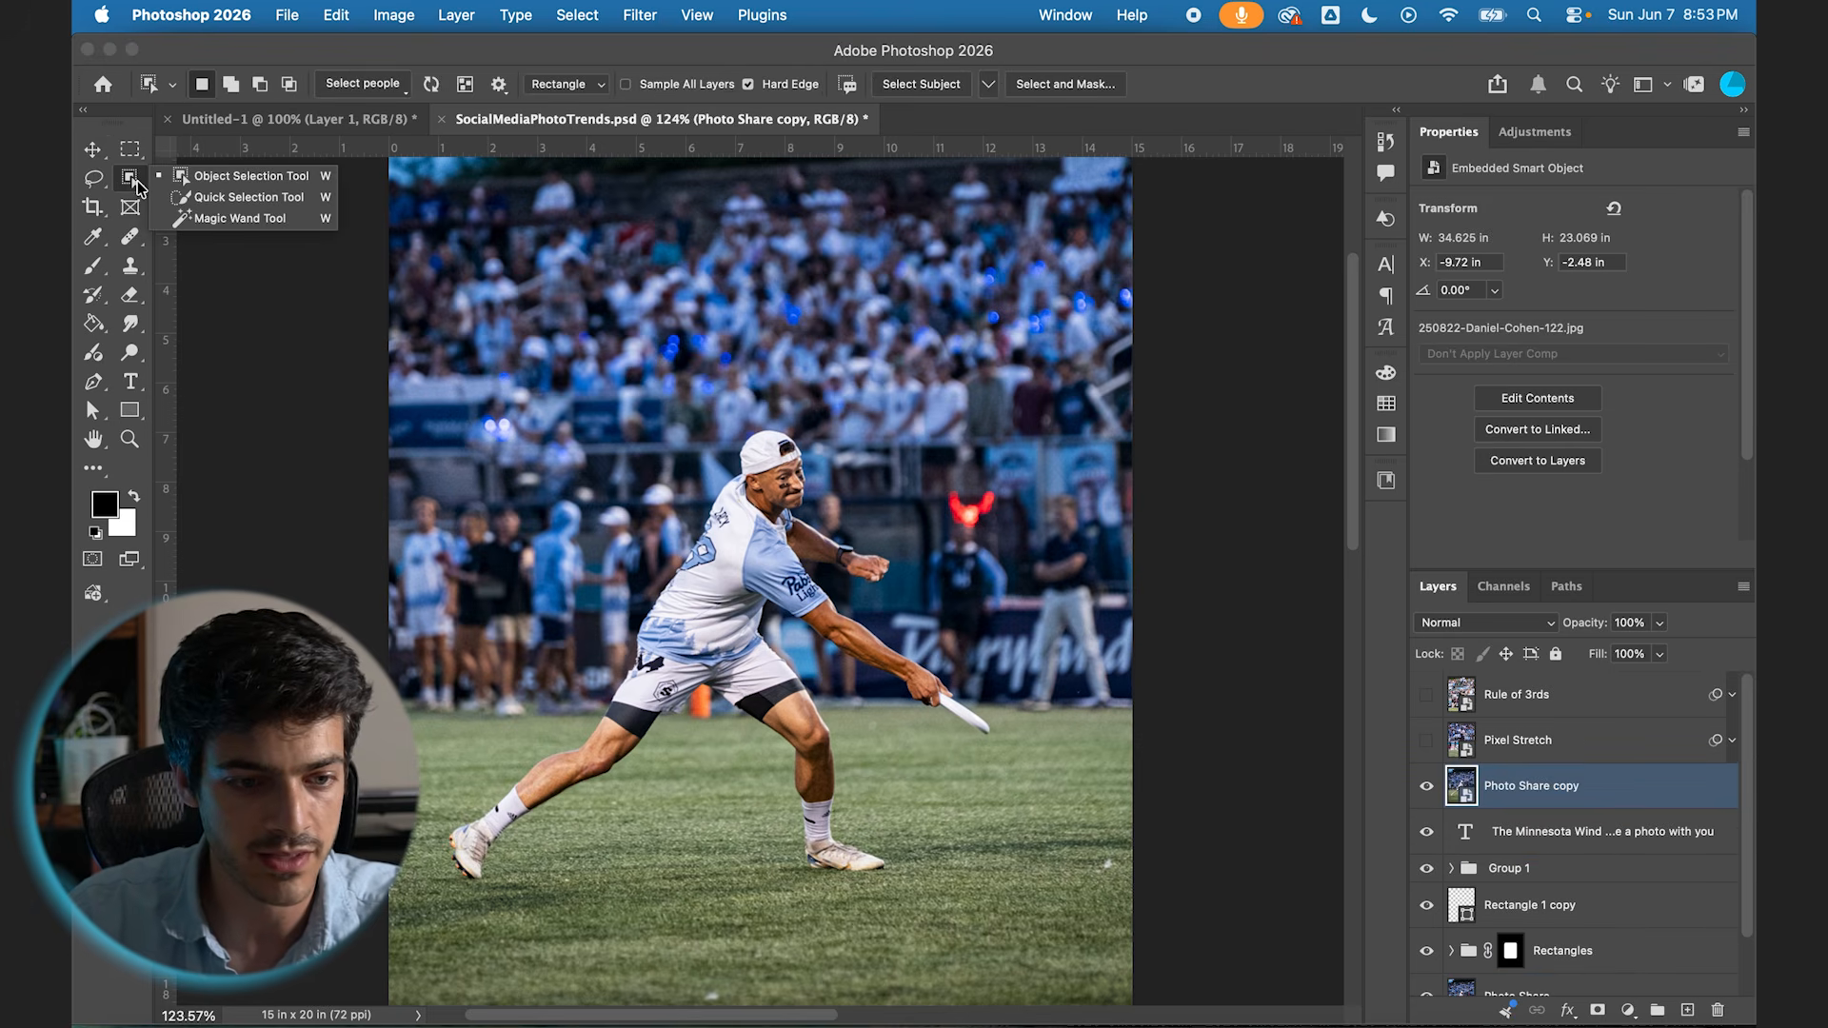
pyautogui.click(178, 198)
pyautogui.click(129, 181)
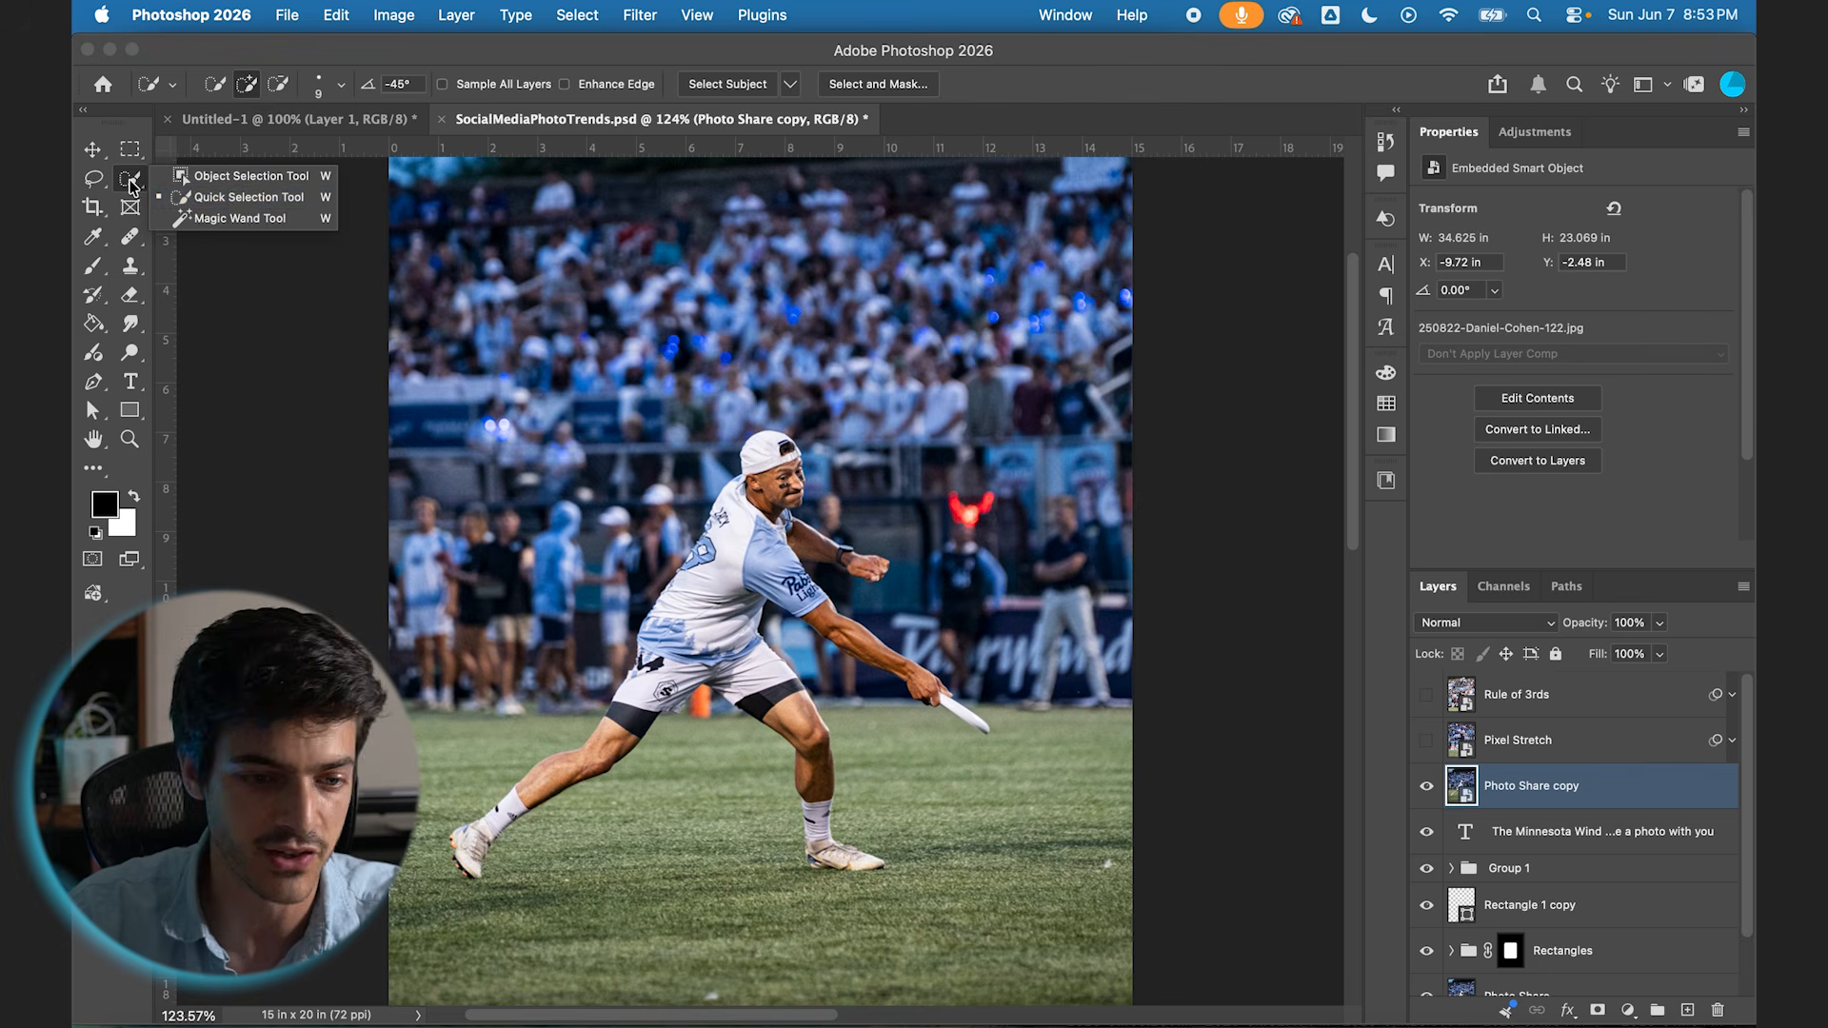
pyautogui.click(136, 177)
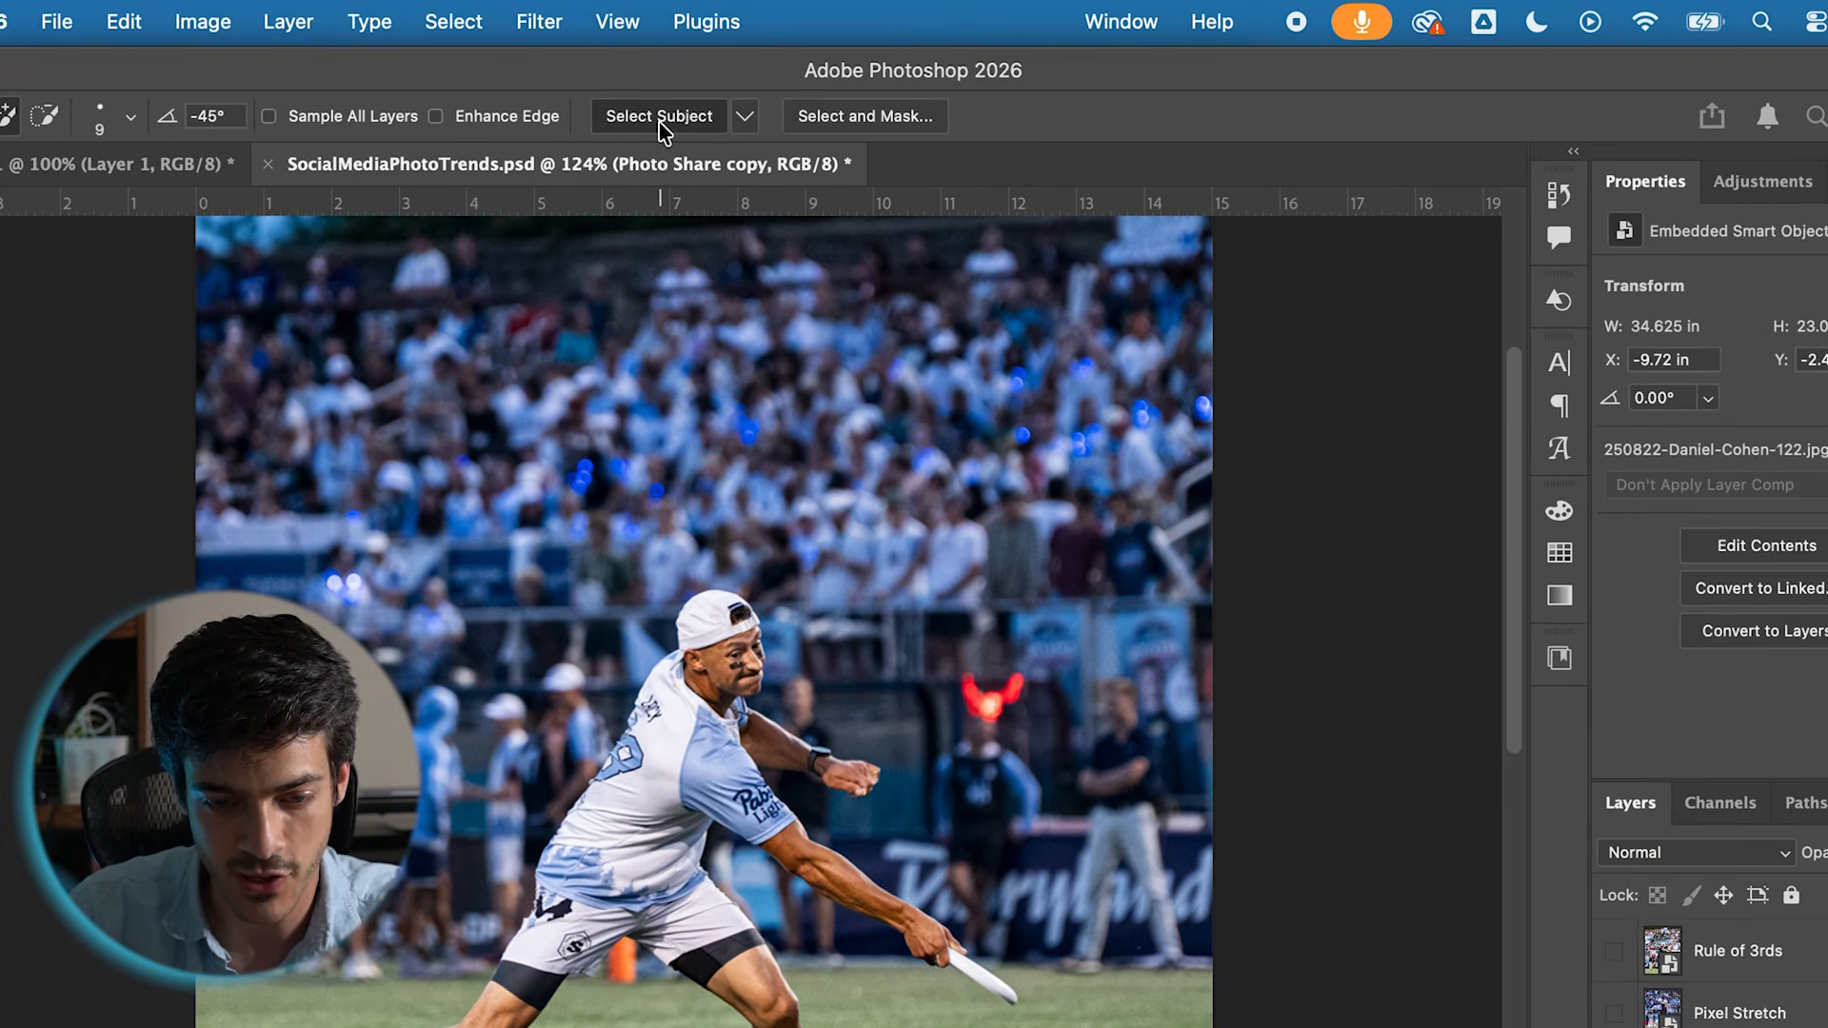
pyautogui.click(729, 87)
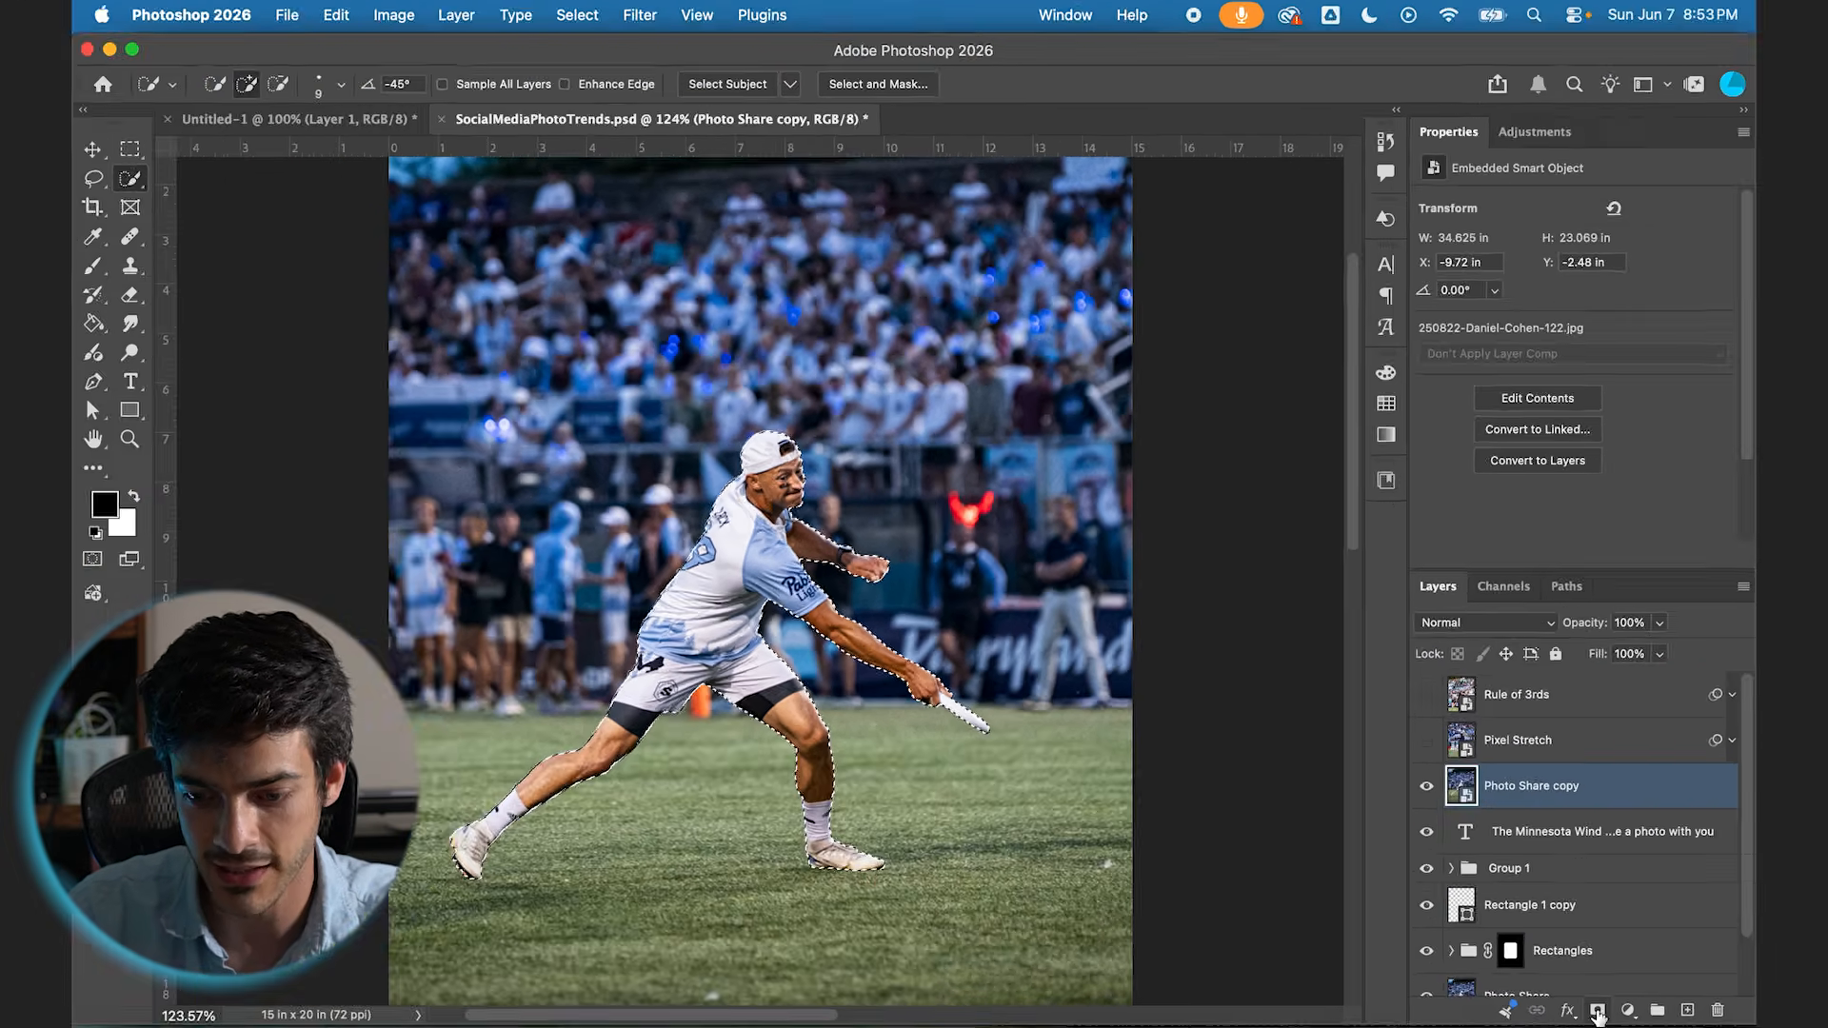
pyautogui.click(1595, 1011)
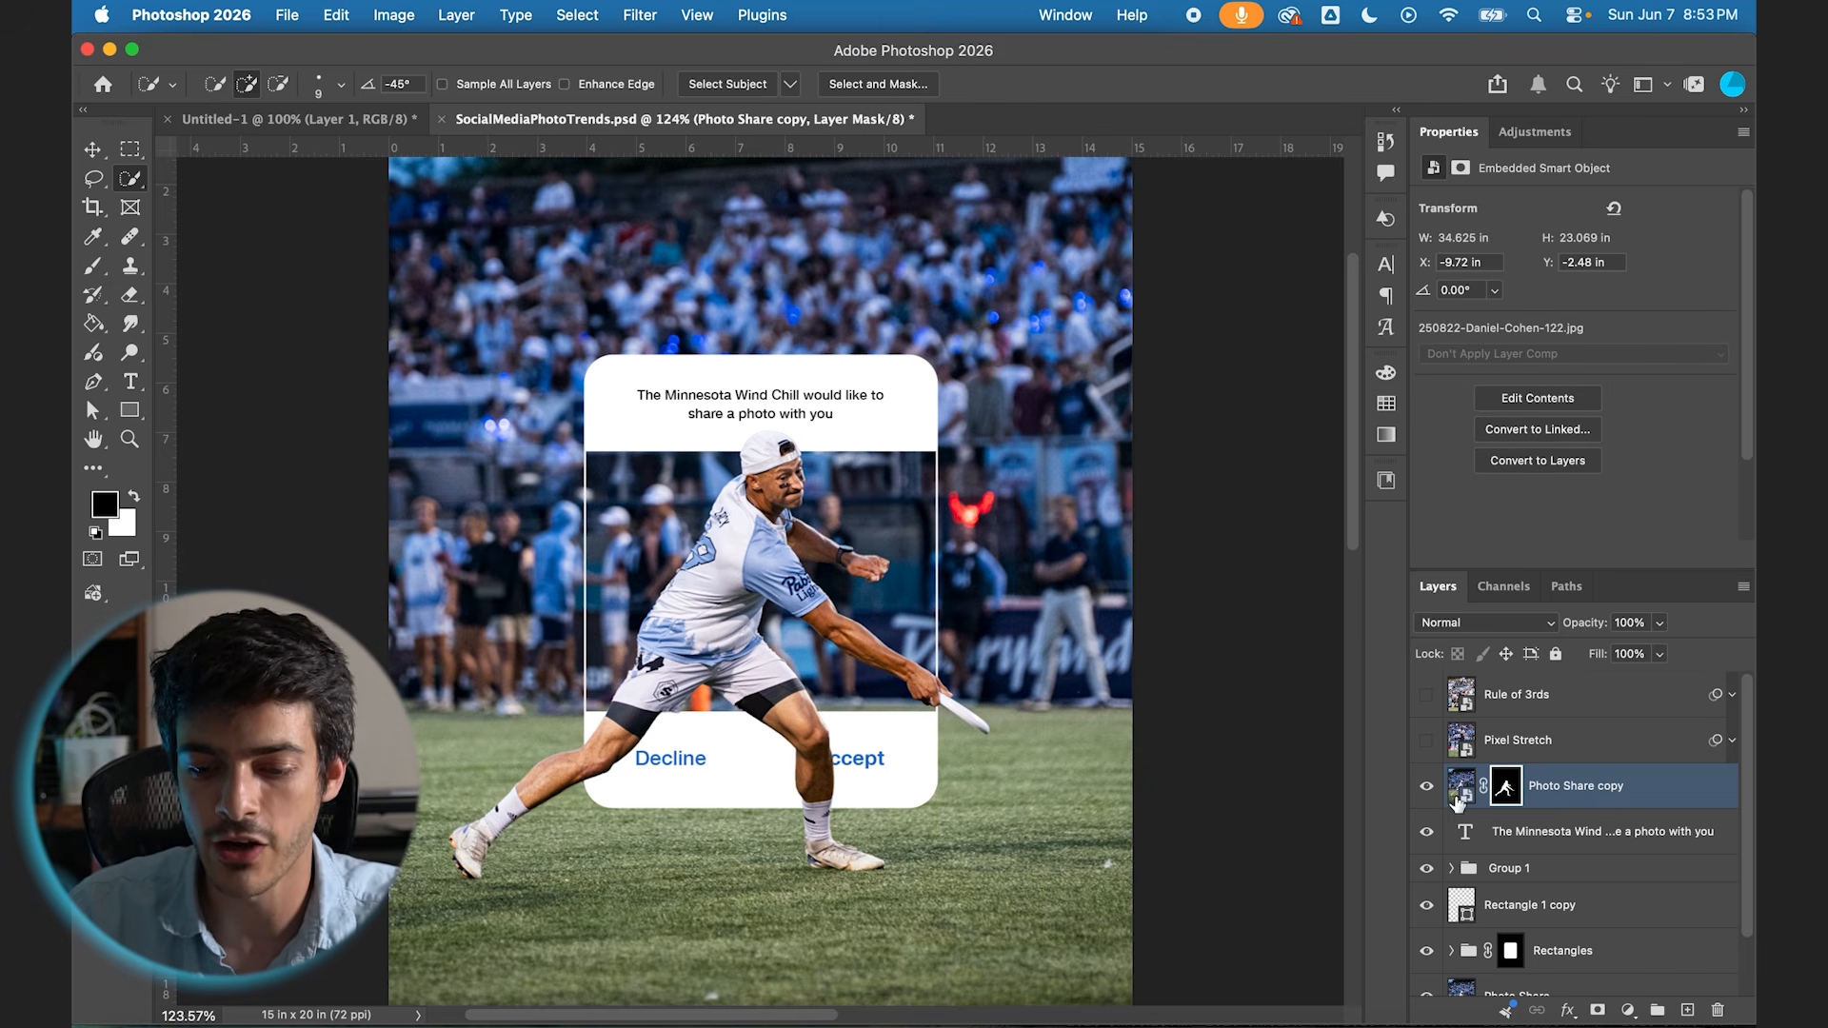
# Step: Put the masked Photo Share copy in a new group and add a black layer mask that hides the group
pyautogui.click(1657, 1009)
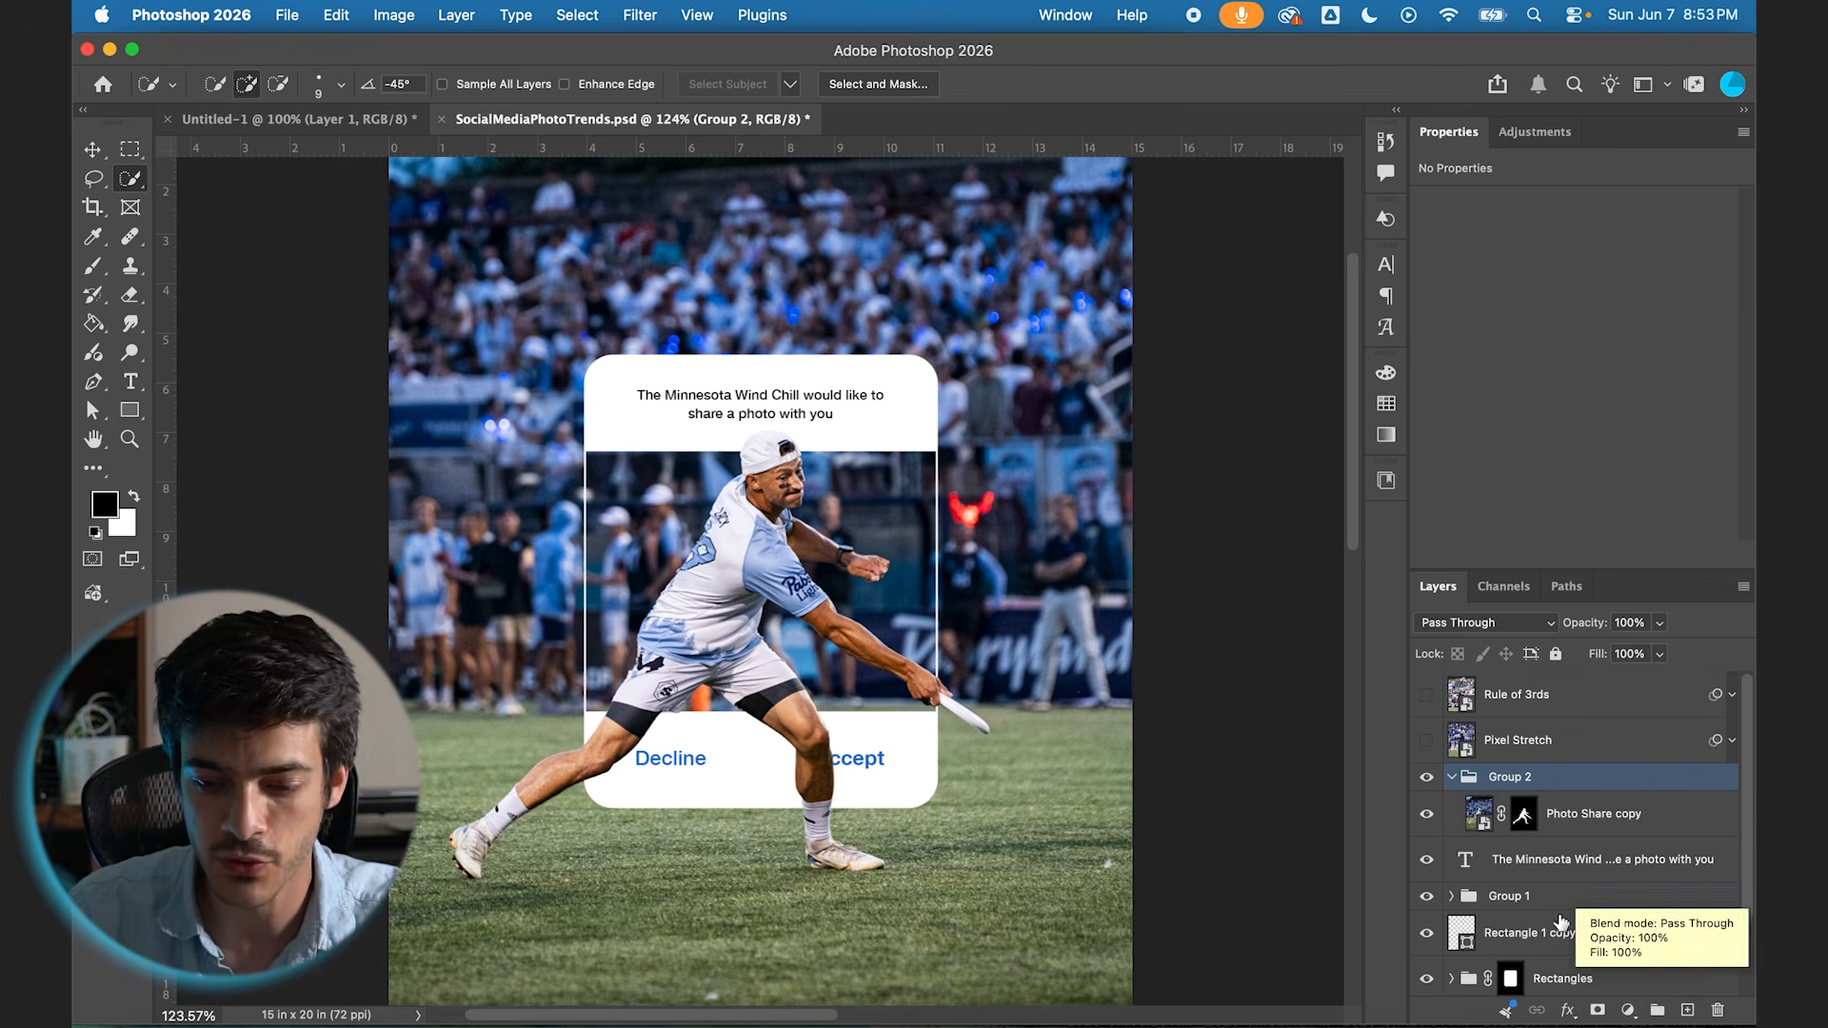
pyautogui.click(1597, 1011)
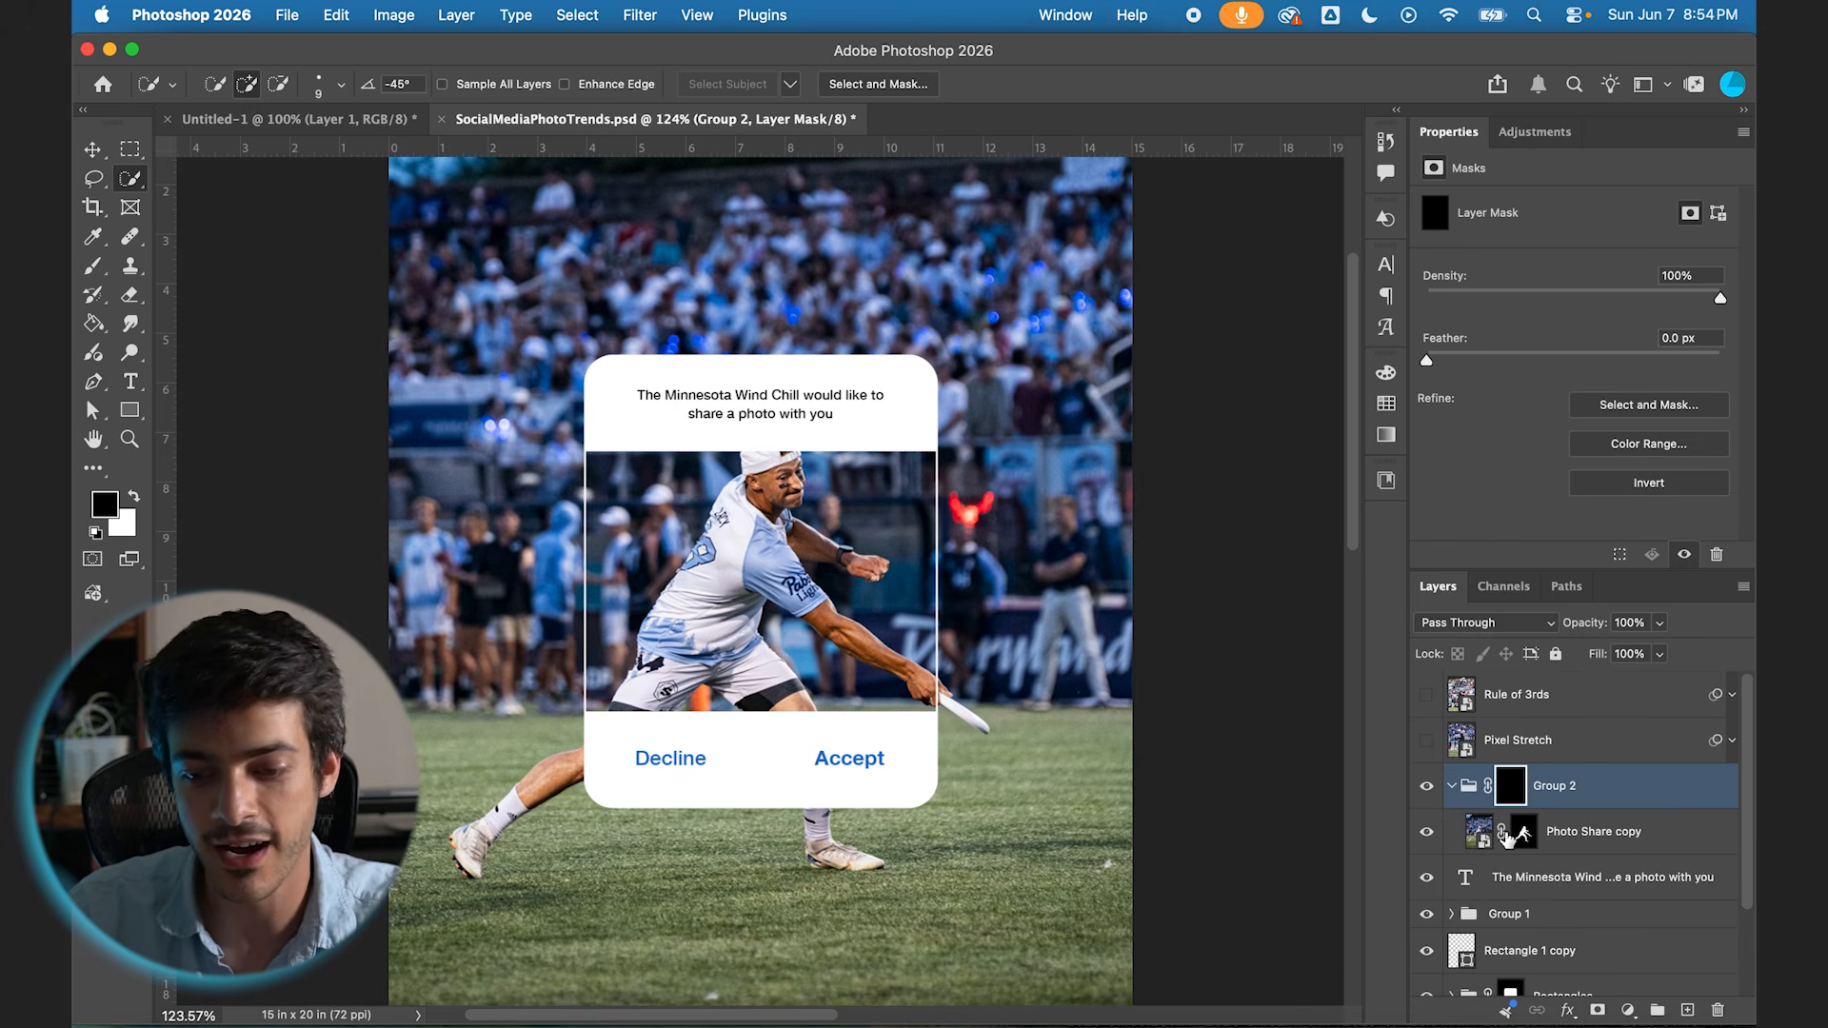
# Step: Paint white on the Group 2 mask over the player's cap and throwing hand so they break out of the card's photo frame
pyautogui.press('b')
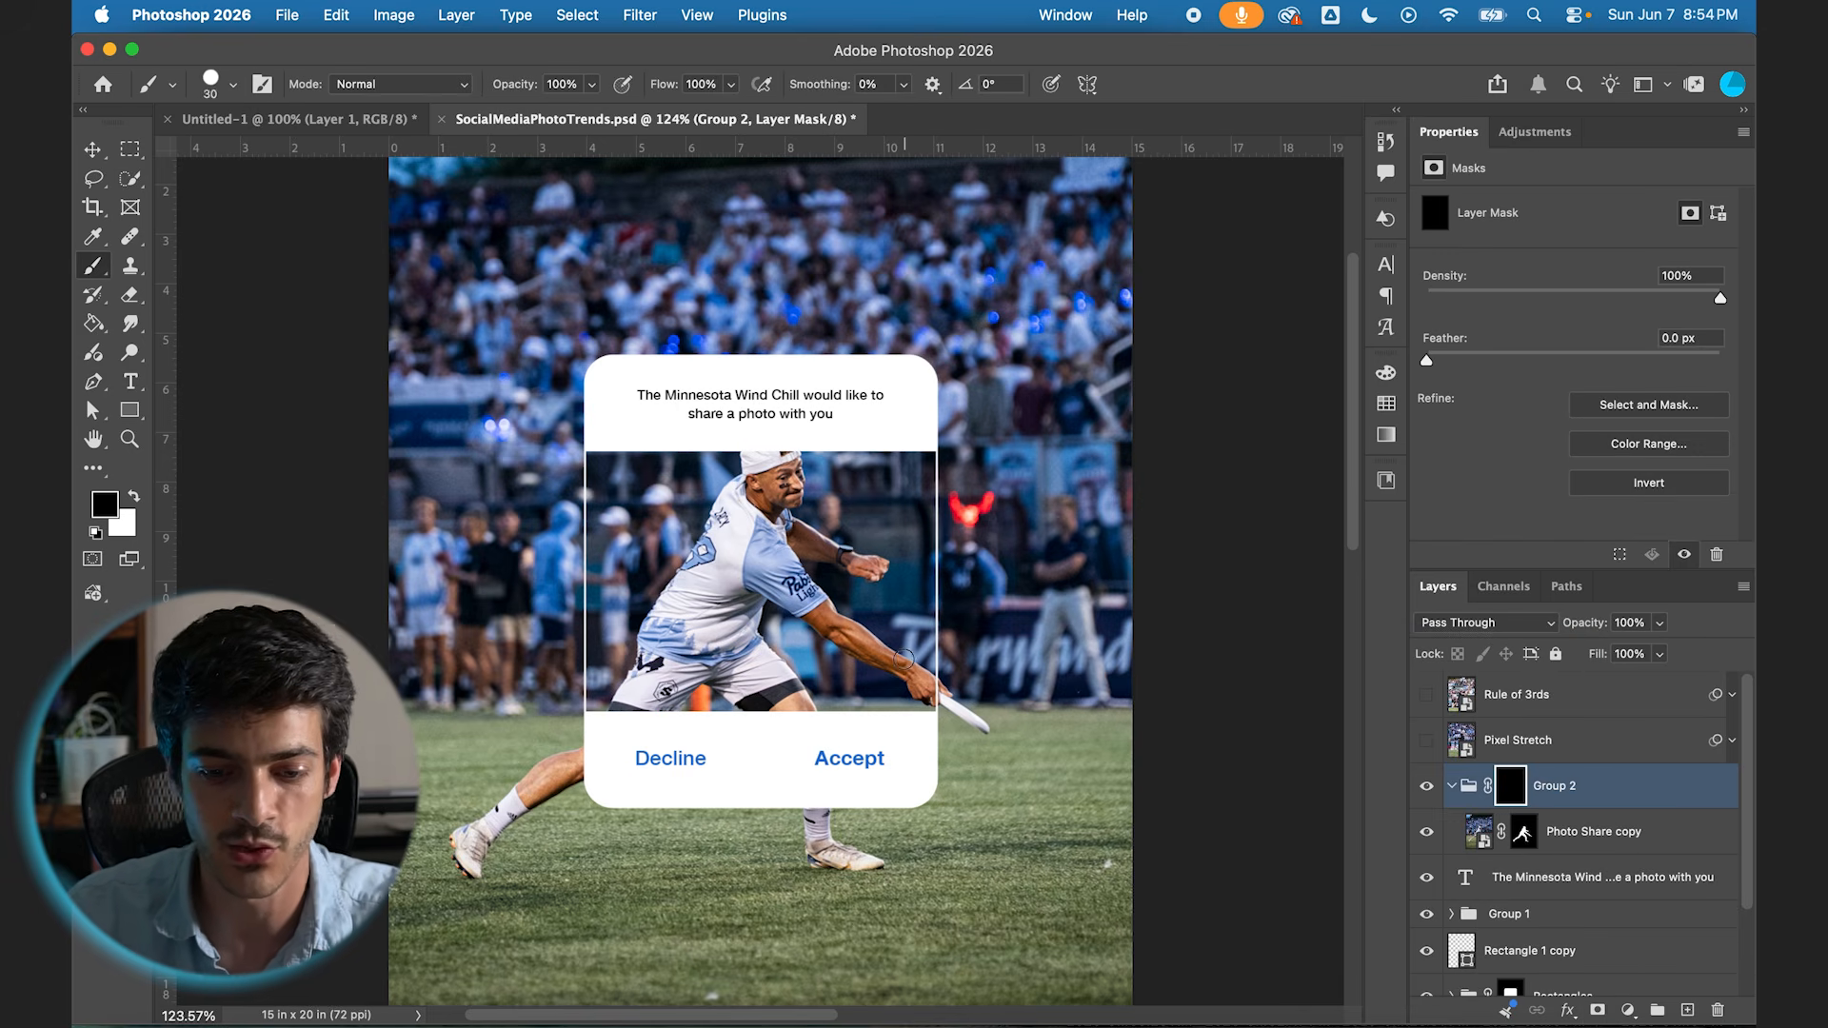
pyautogui.click(133, 498)
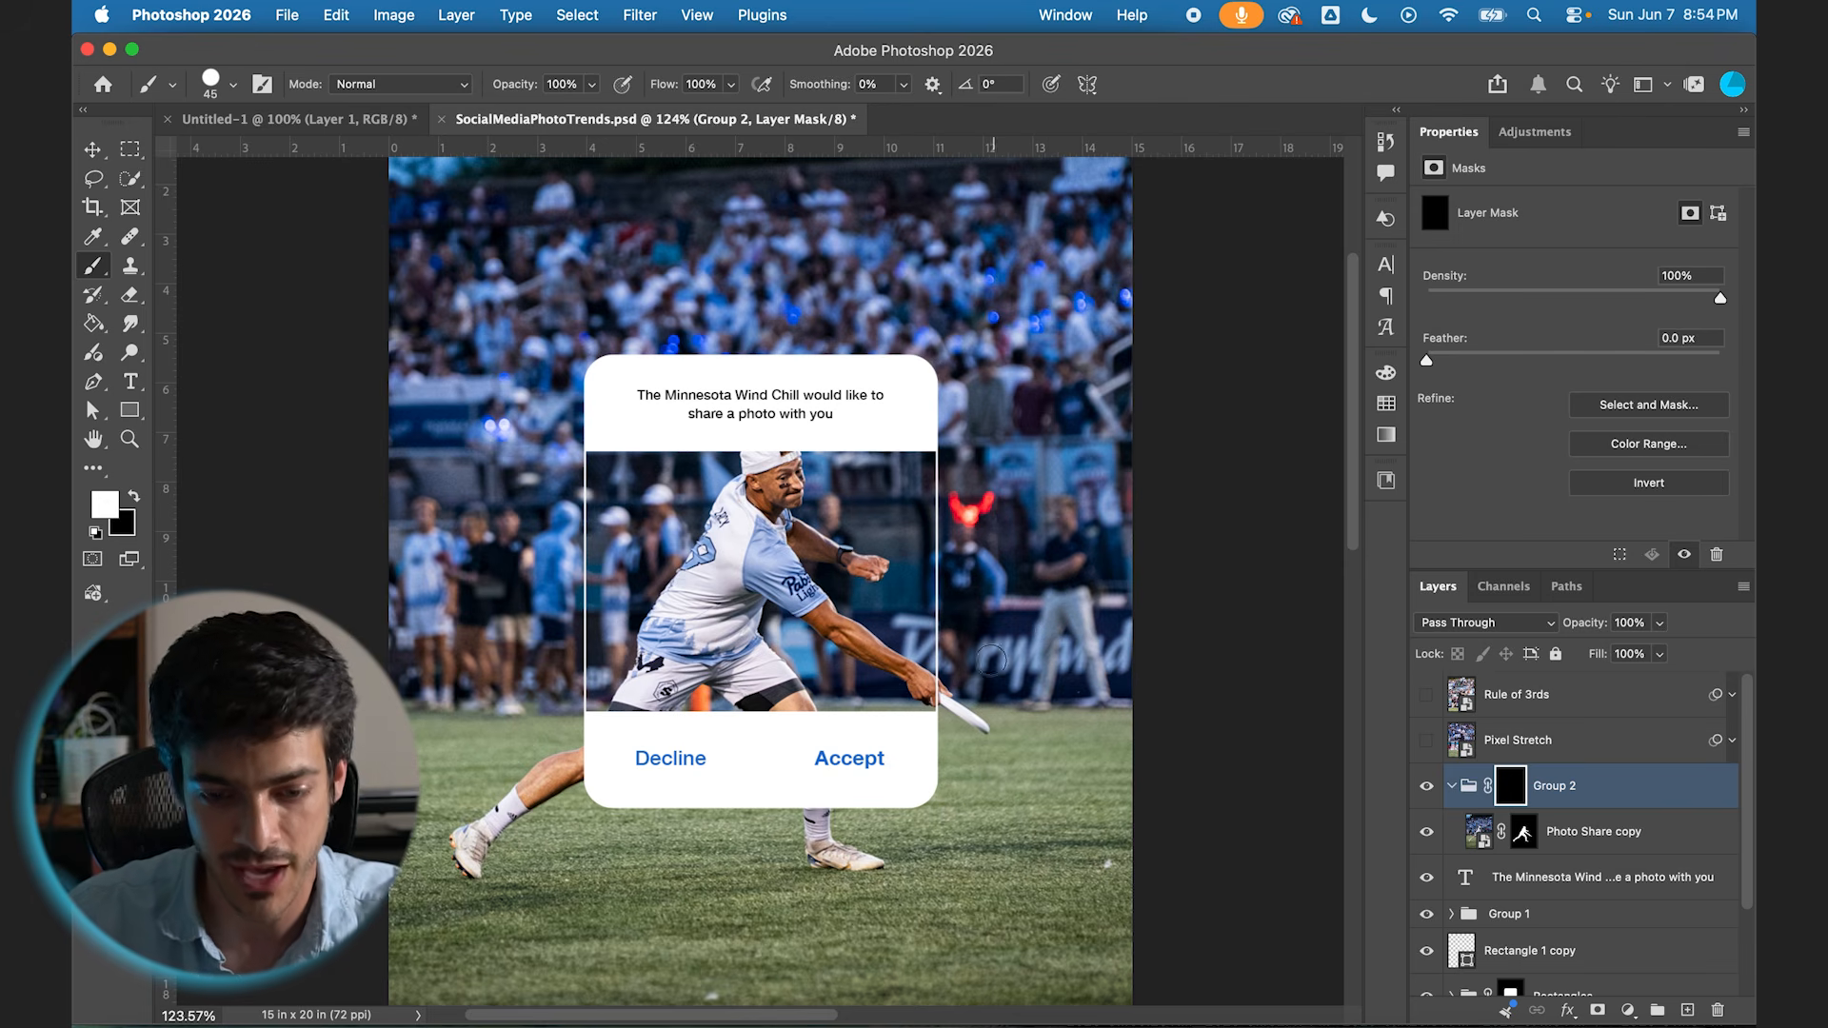
pyautogui.scroll(5, 990, 659)
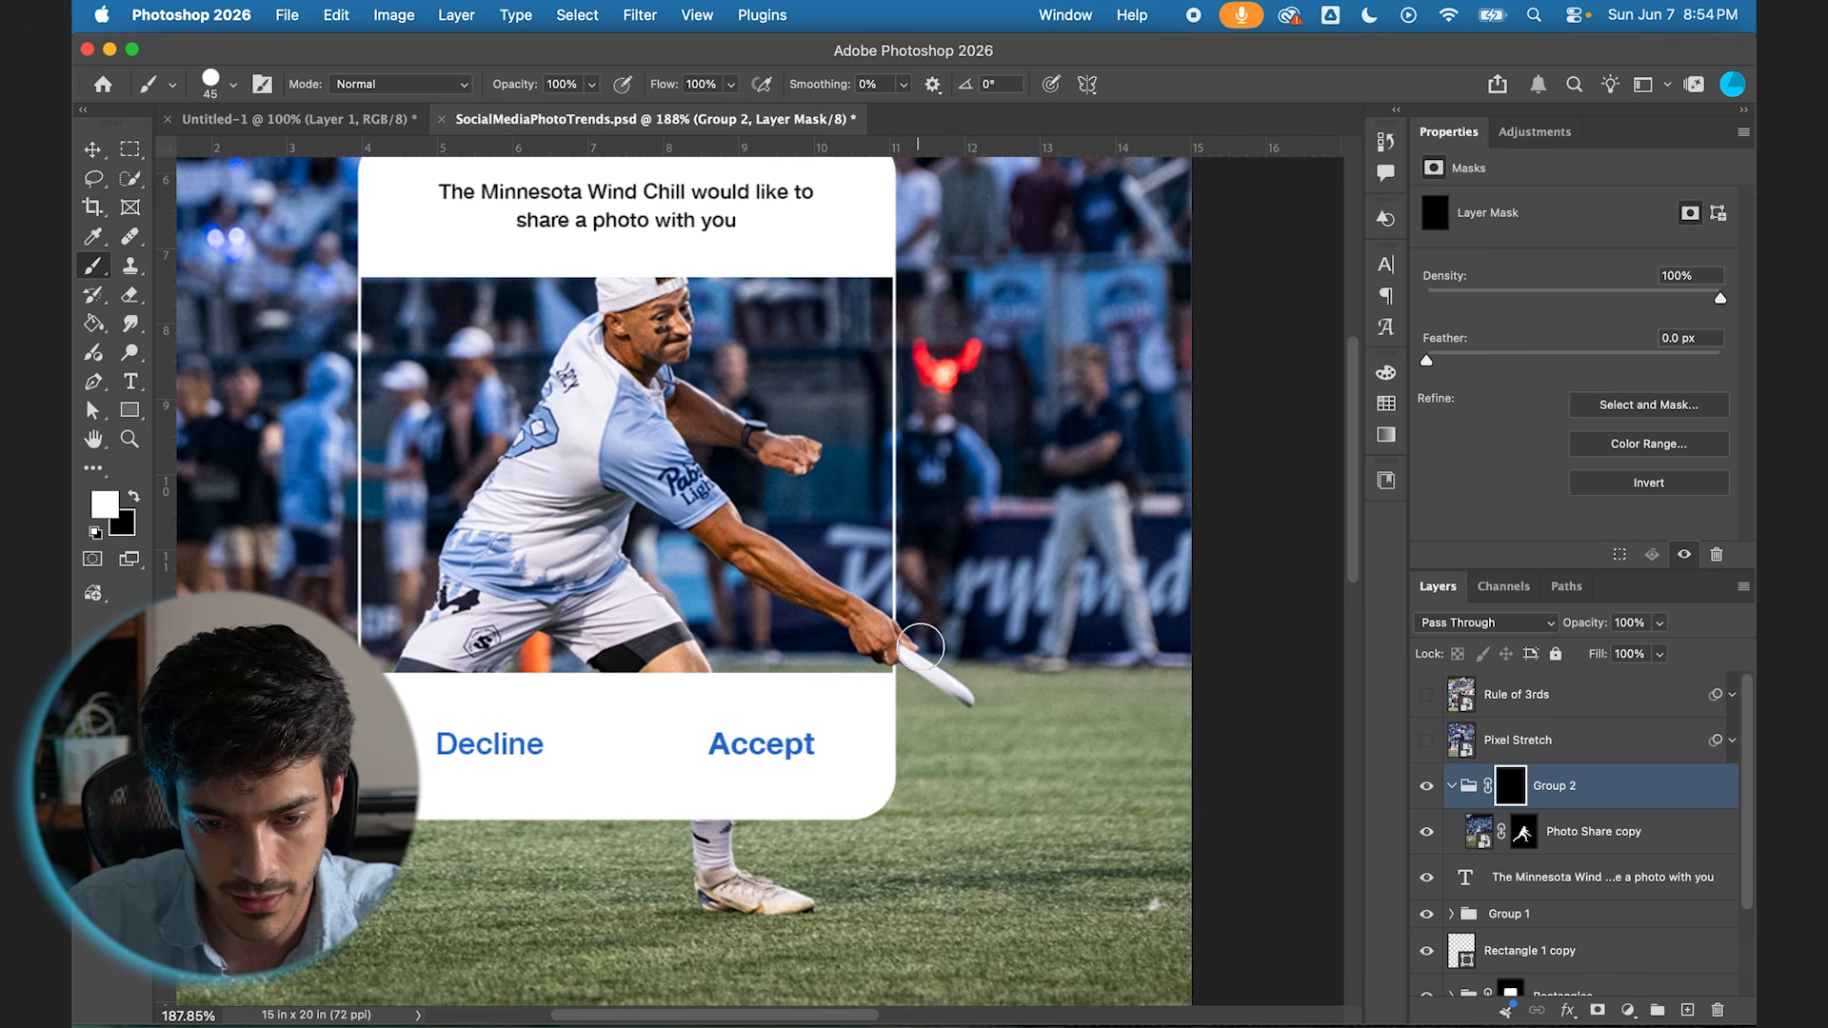
pyautogui.scroll(4, 857, 628)
pyautogui.hscroll(-1, 857, 629)
pyautogui.moveTo(734, 462); pyautogui.dragTo(651, 468)
pyautogui.scroll(5, 768, 484)
pyautogui.scroll(-3, 768, 484)
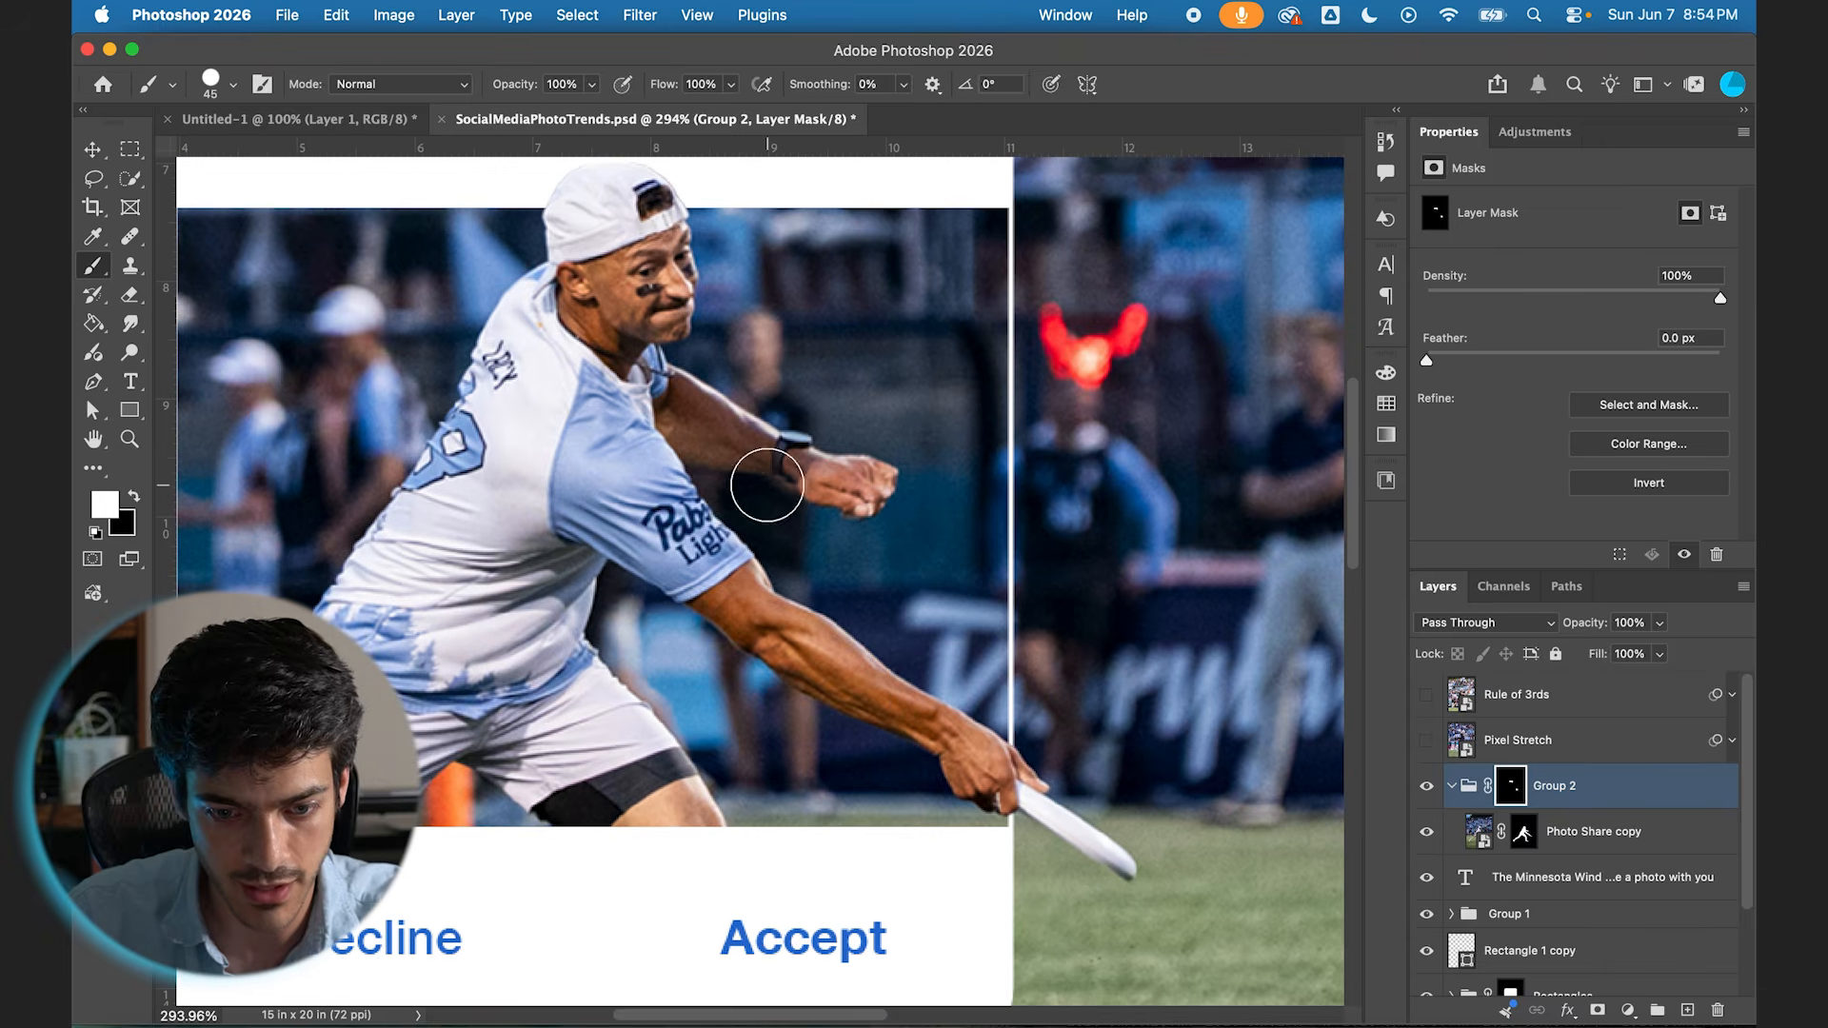
pyautogui.press('v')
pyautogui.press('super+0')
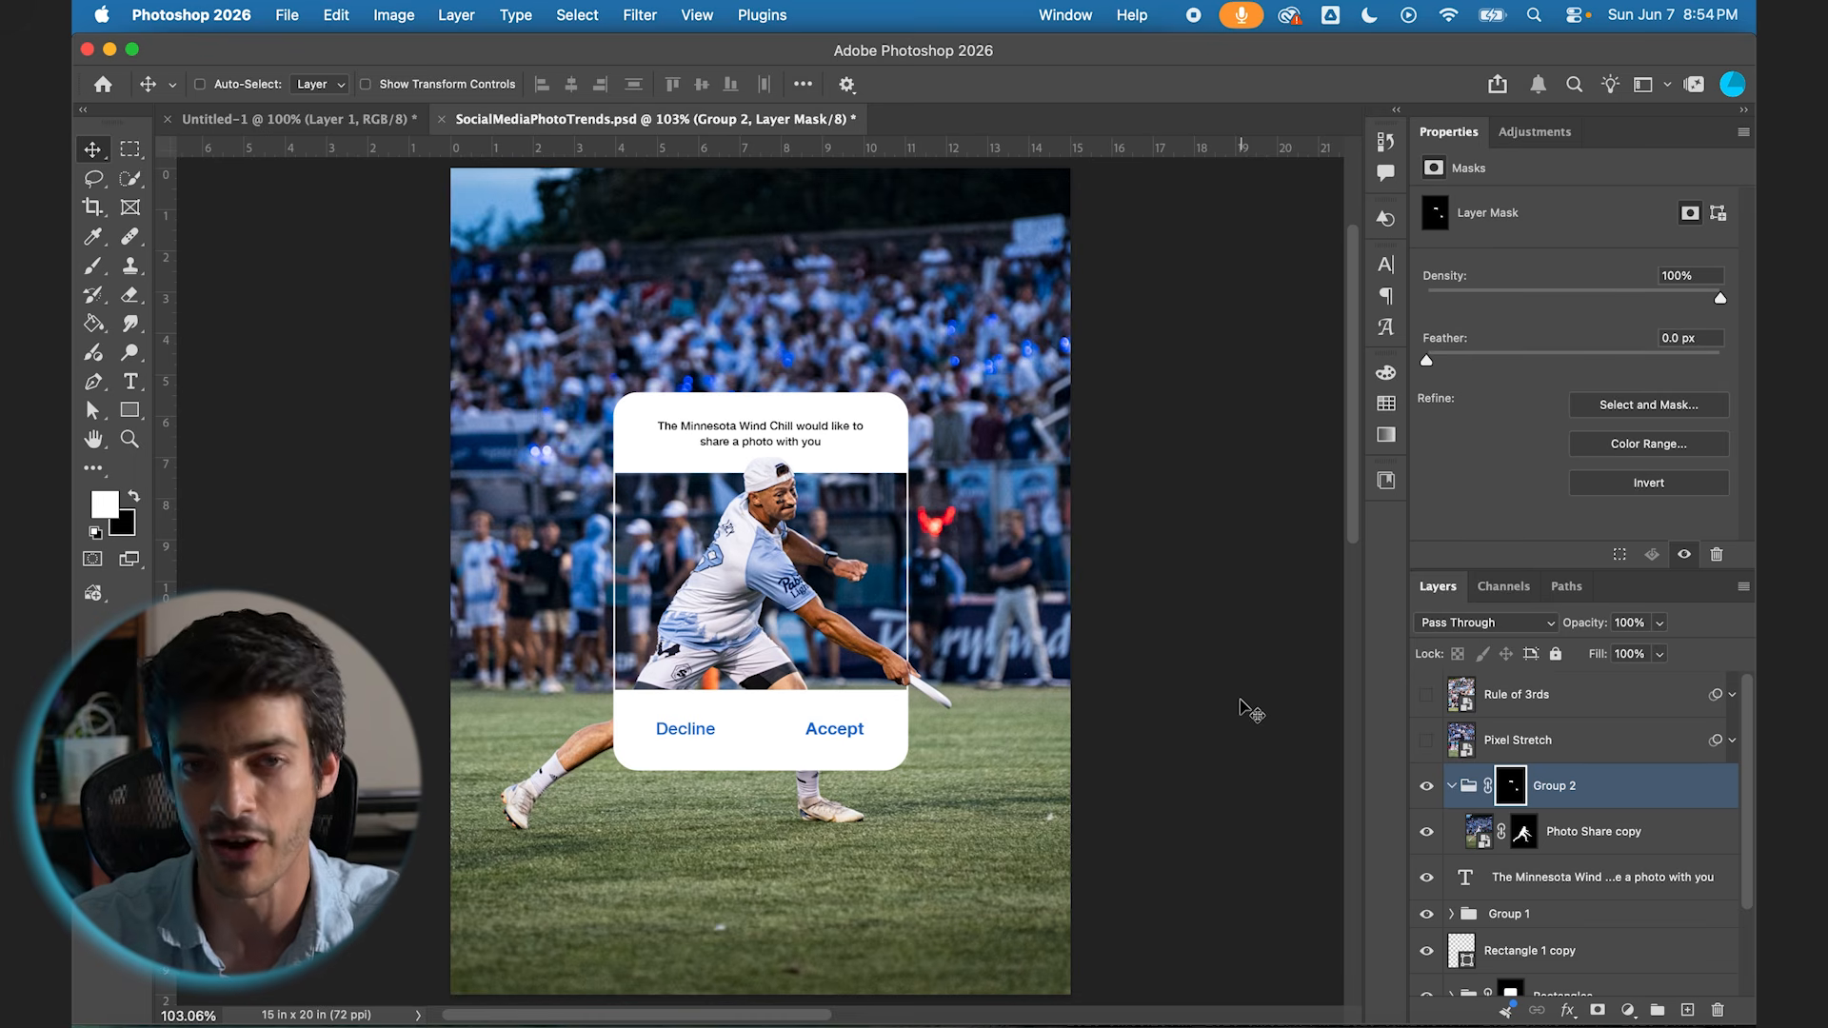
# Step: Group all the card layers together with the Photo Share photo and name the group "Photo Share"
pyautogui.click(1452, 785)
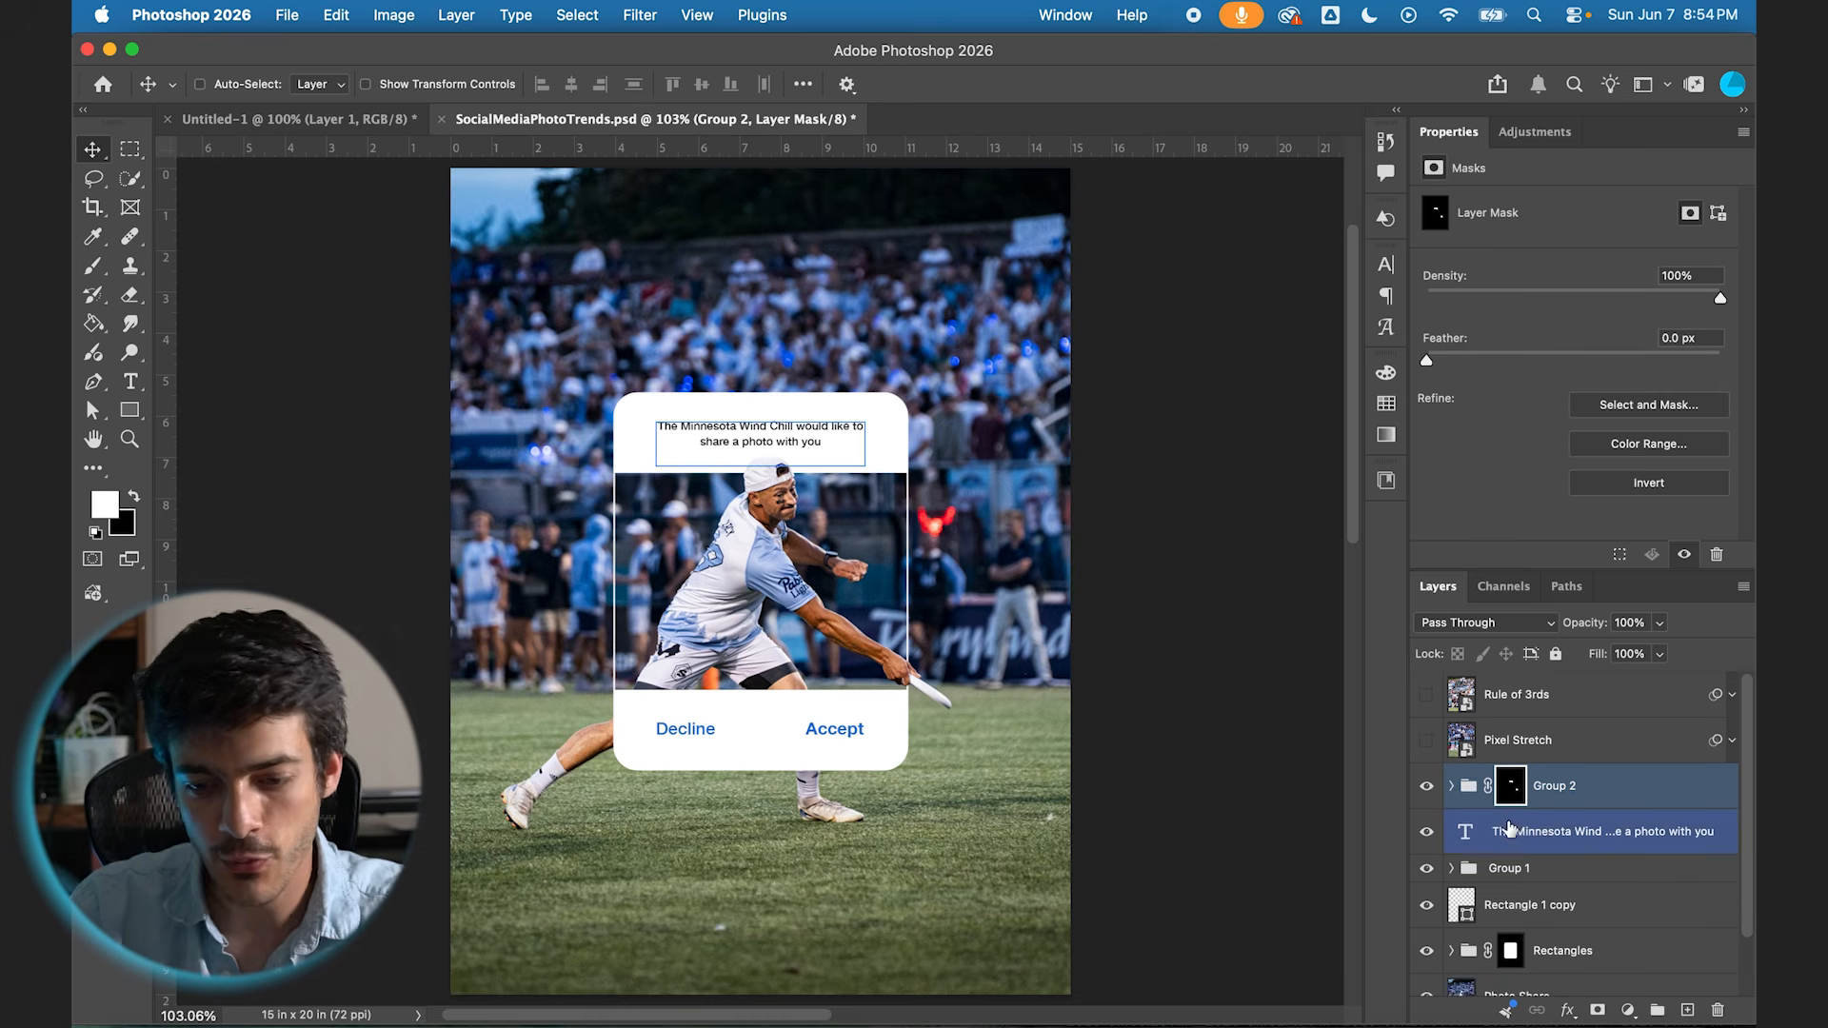
pyautogui.scroll(-2, 1524, 838)
pyautogui.keyDown('shift'); pyautogui.click(1540, 928); pyautogui.keyUp('shift')
pyautogui.click(1658, 1009)
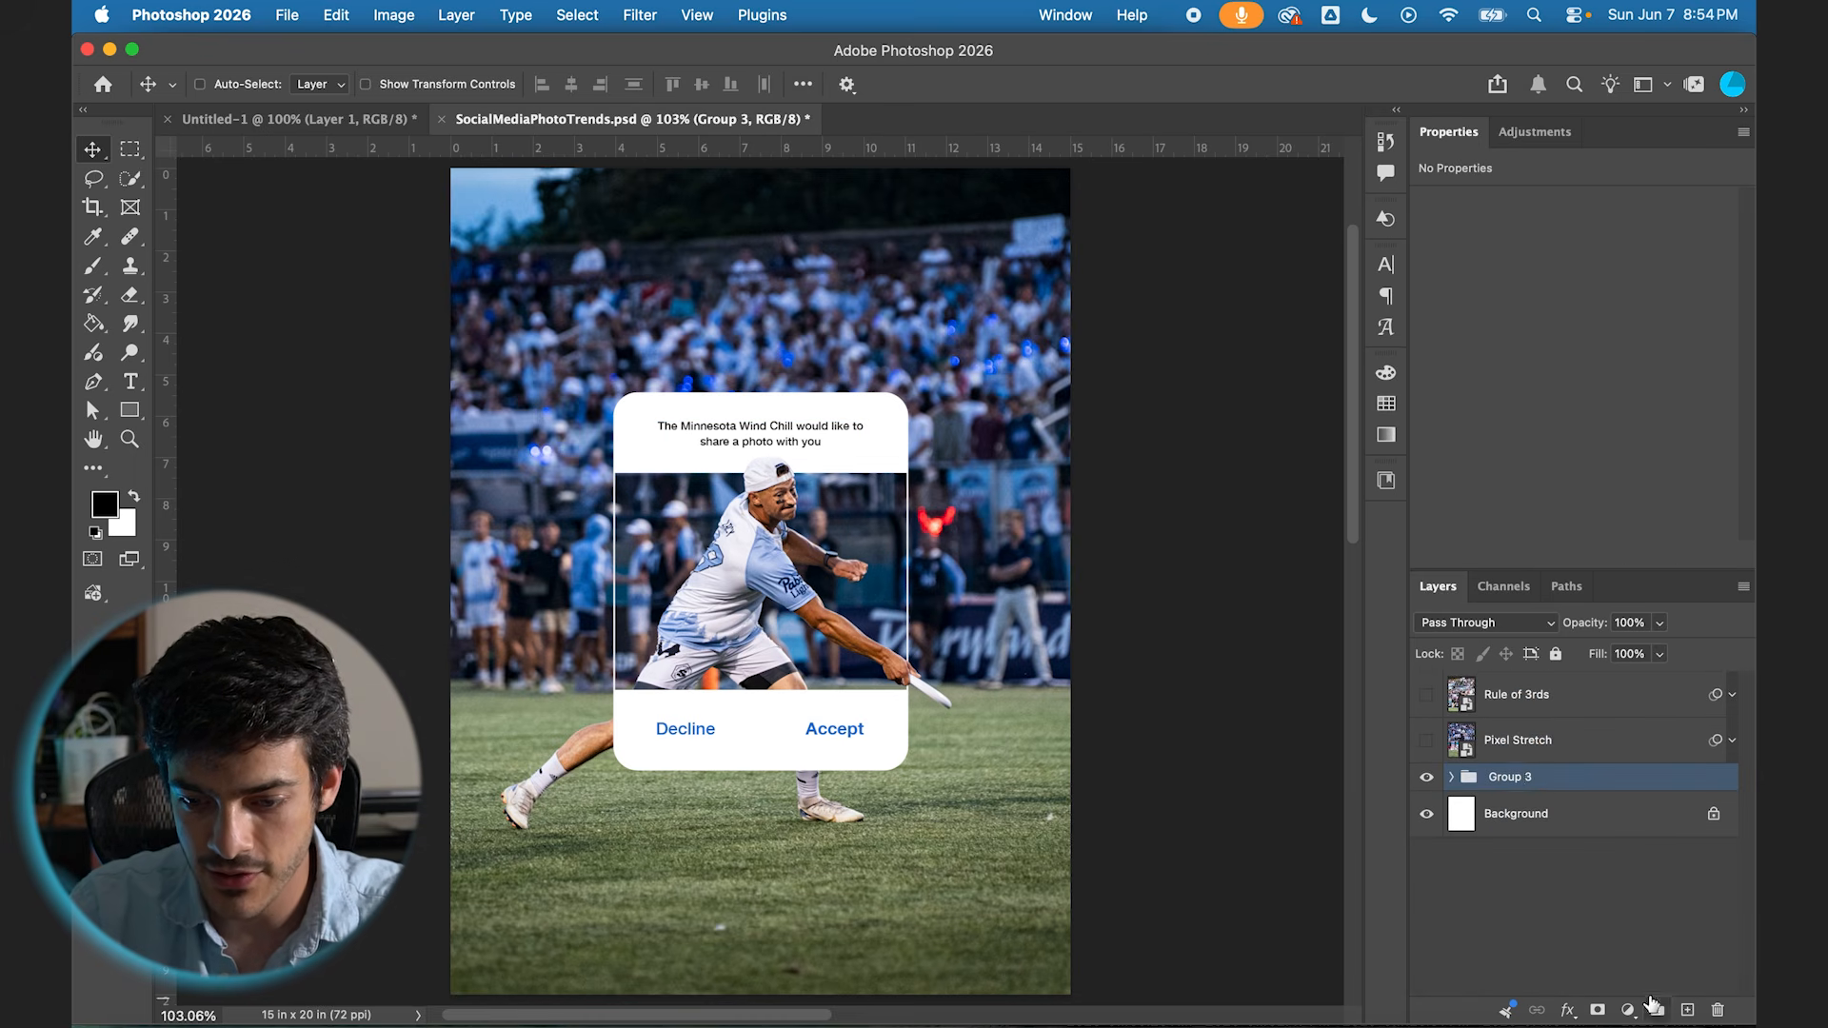
pyautogui.write('Photo Share')
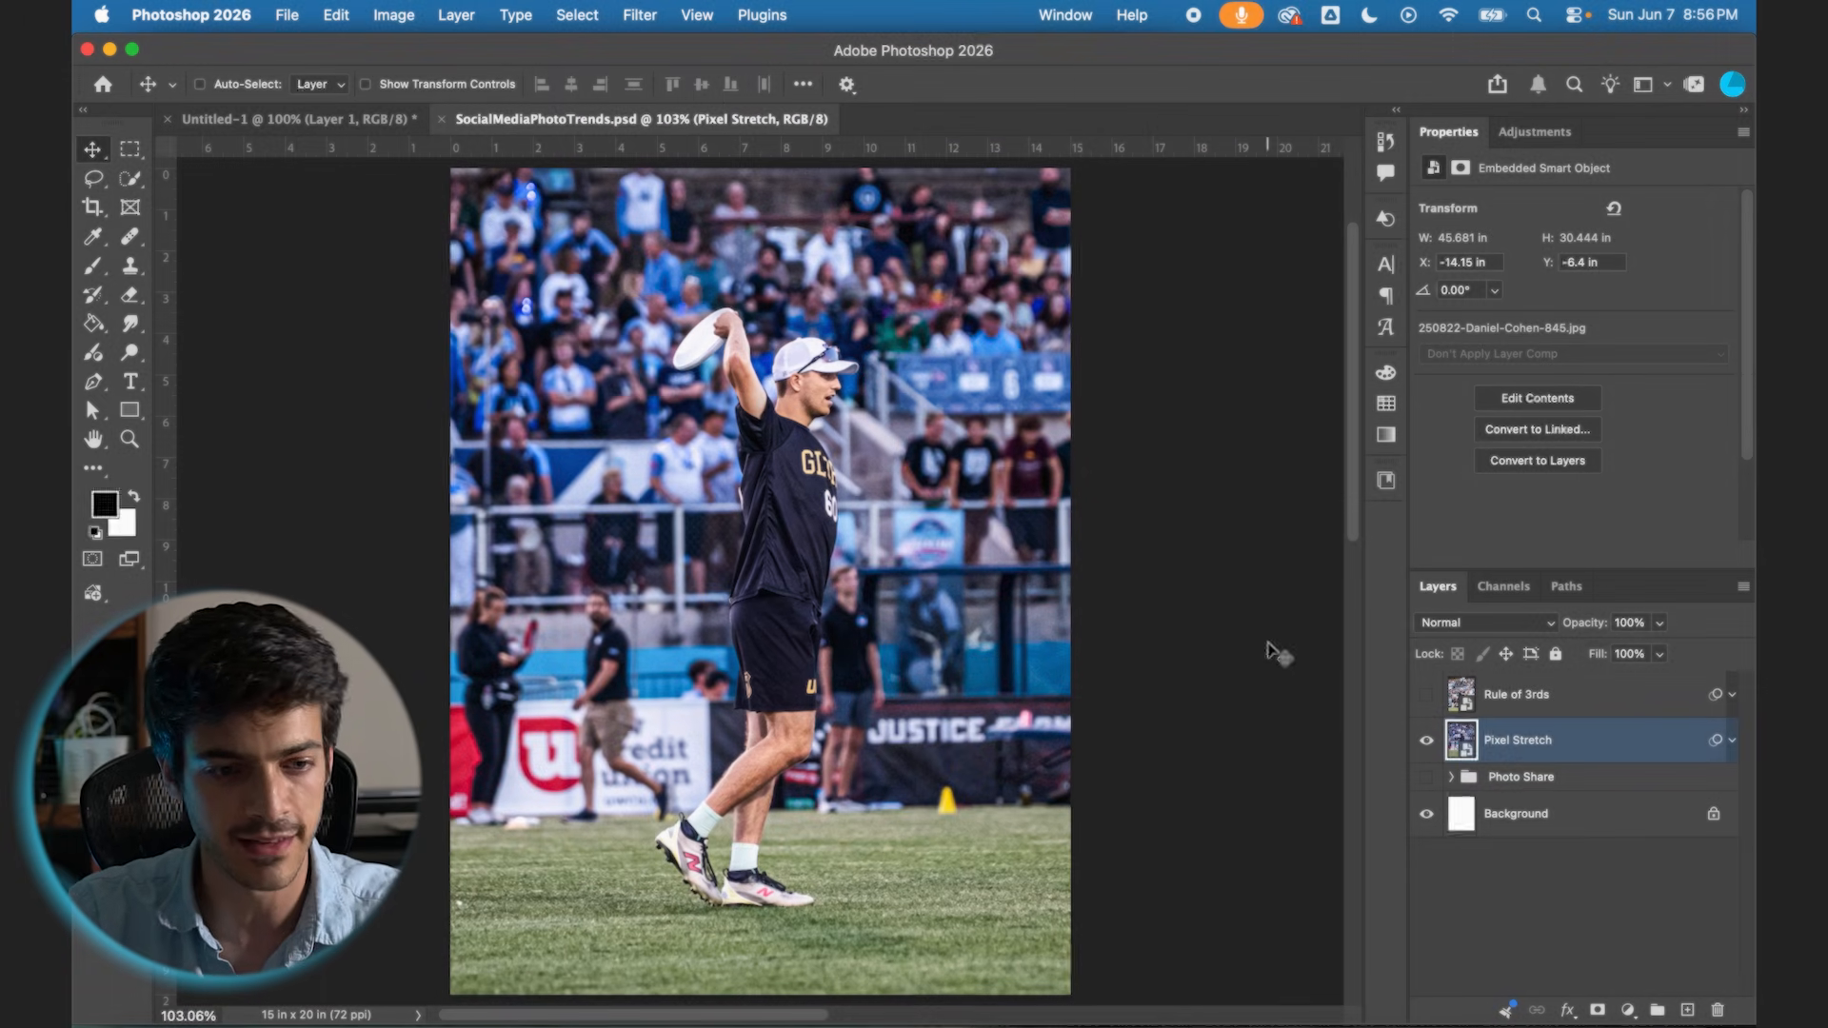
# Step: Select the player in the Pixel Stretch photo with Select Subject and copy the selection to a new layer
pyautogui.click(125, 182)
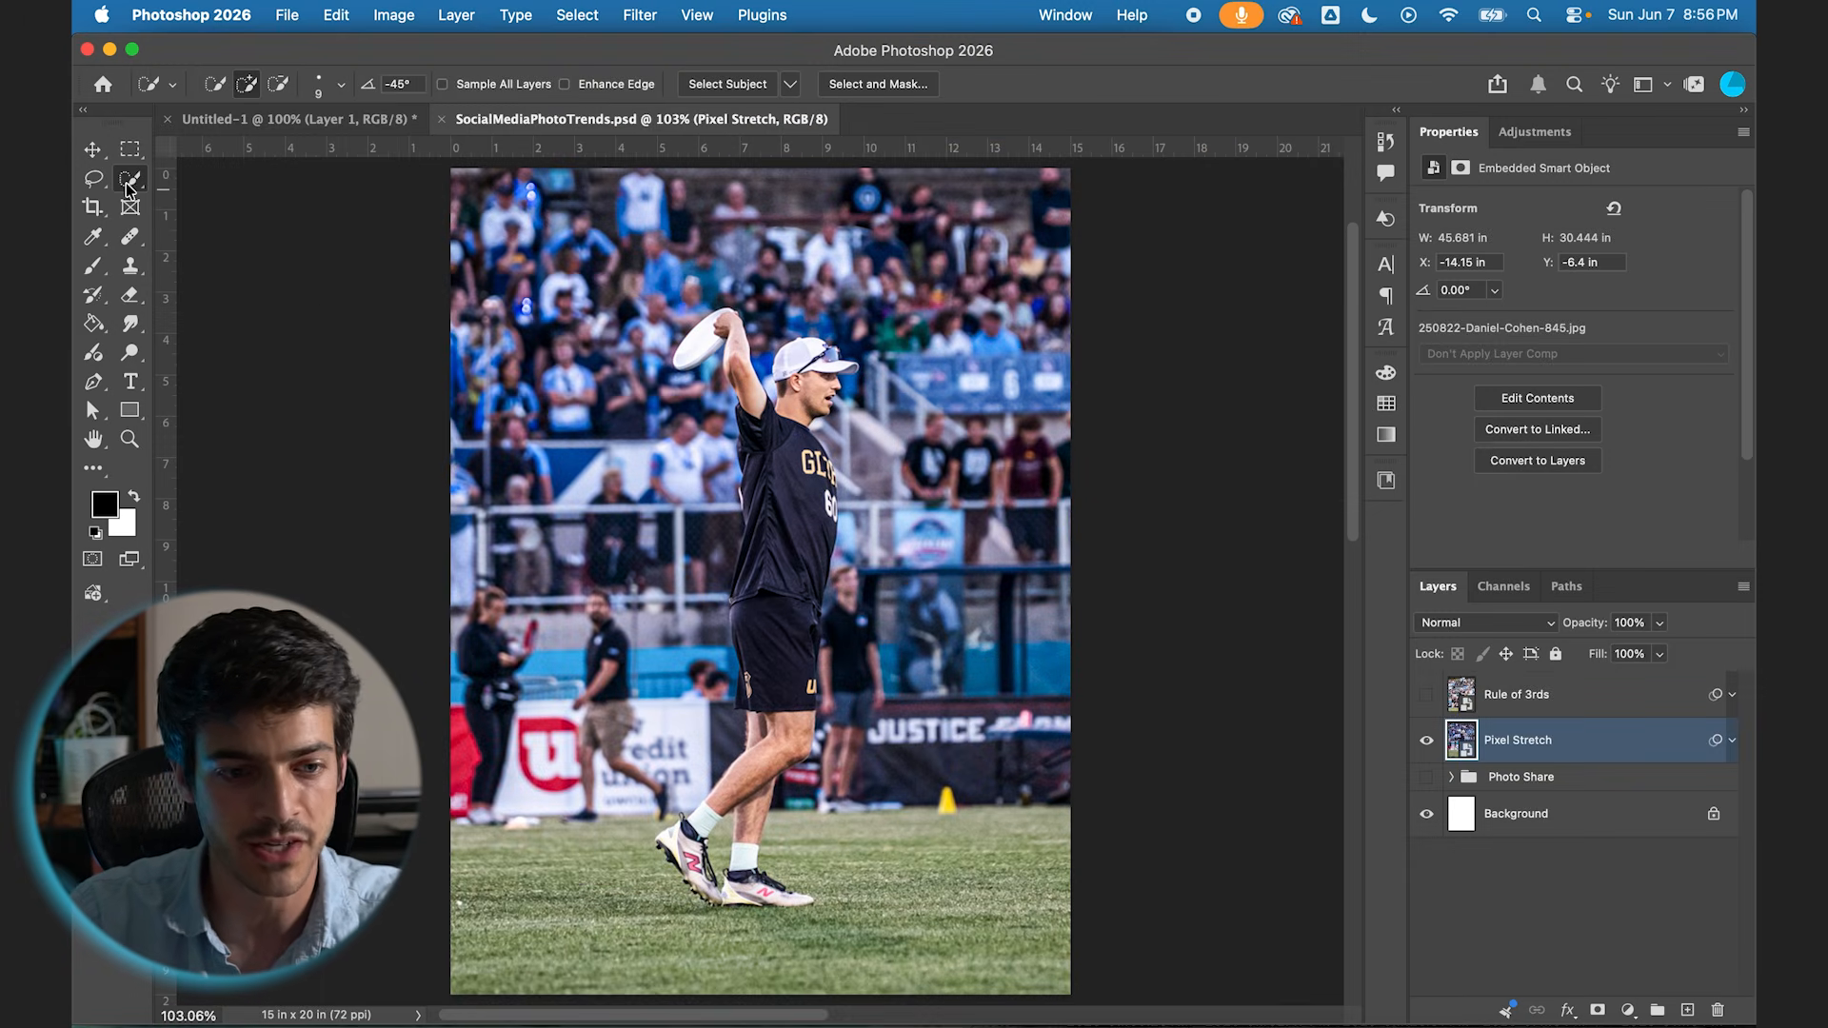
pyautogui.click(708, 86)
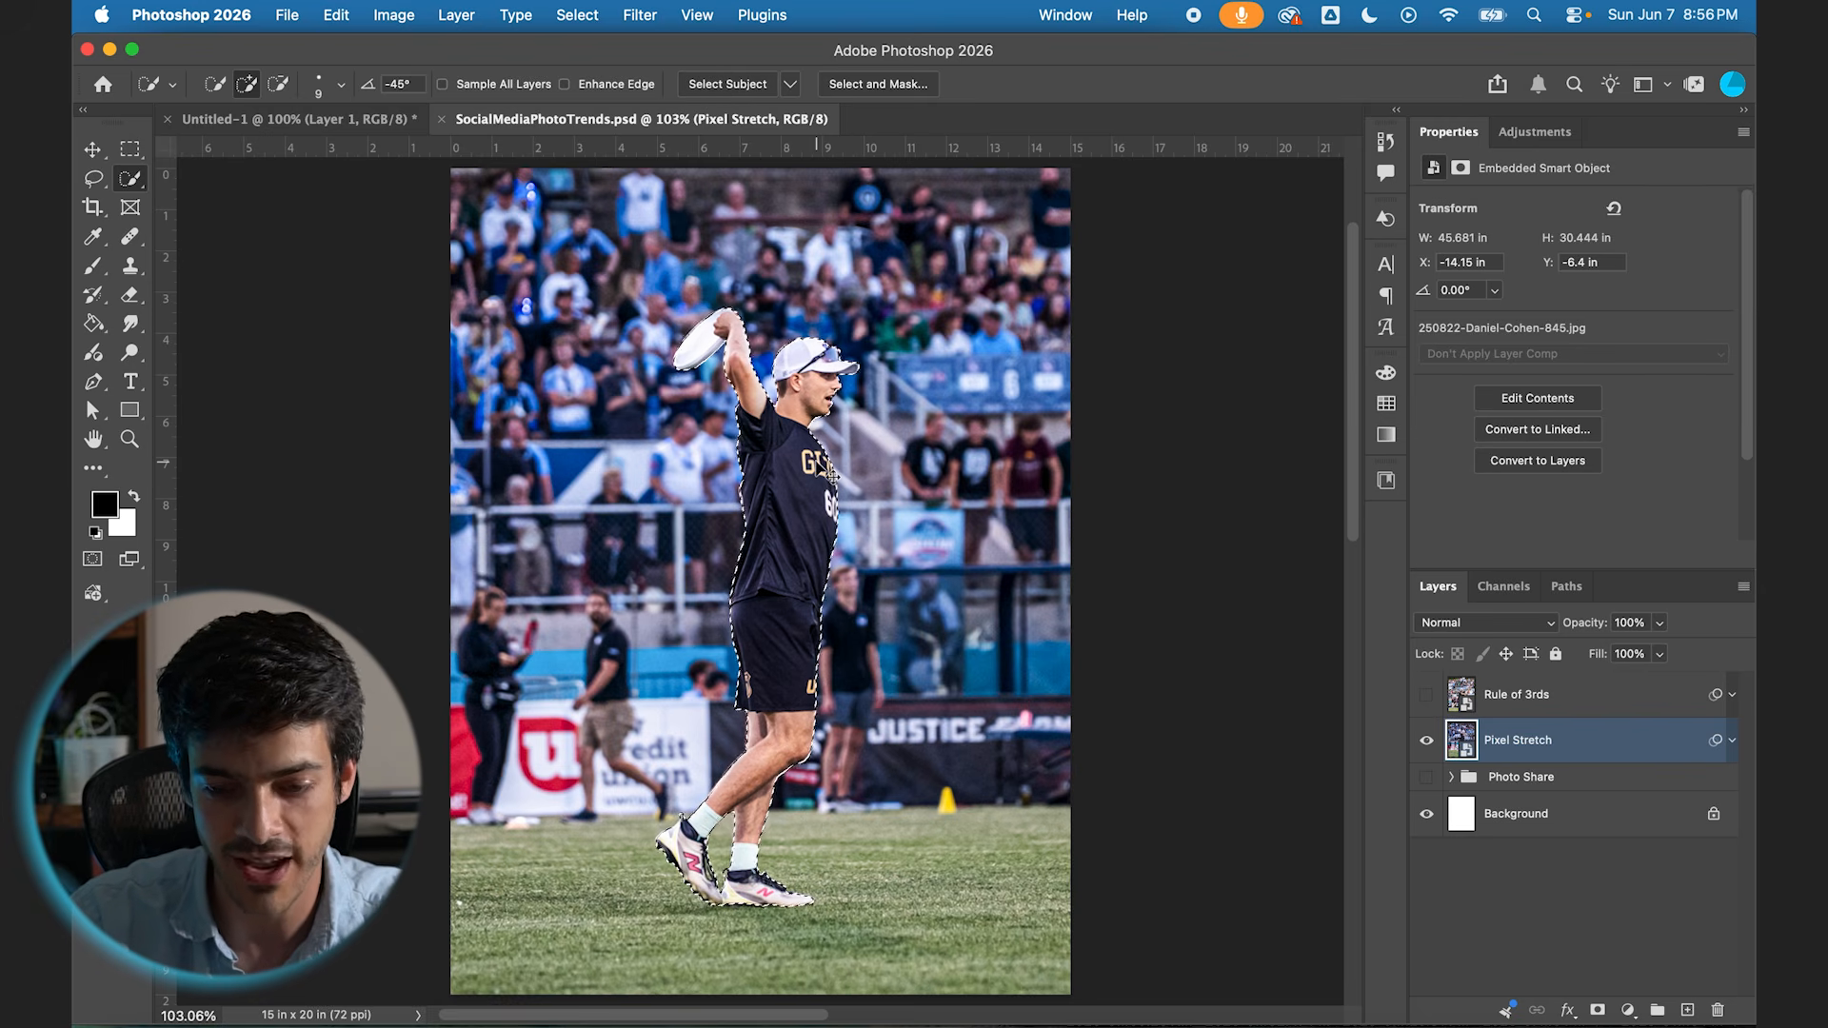
pyautogui.press('super+j')
# Step: Hide the Pixel Stretch photo layer so only the player cutout shows on the white background
pyautogui.click(1427, 787)
pyautogui.click(1427, 742)
pyautogui.click(1426, 742)
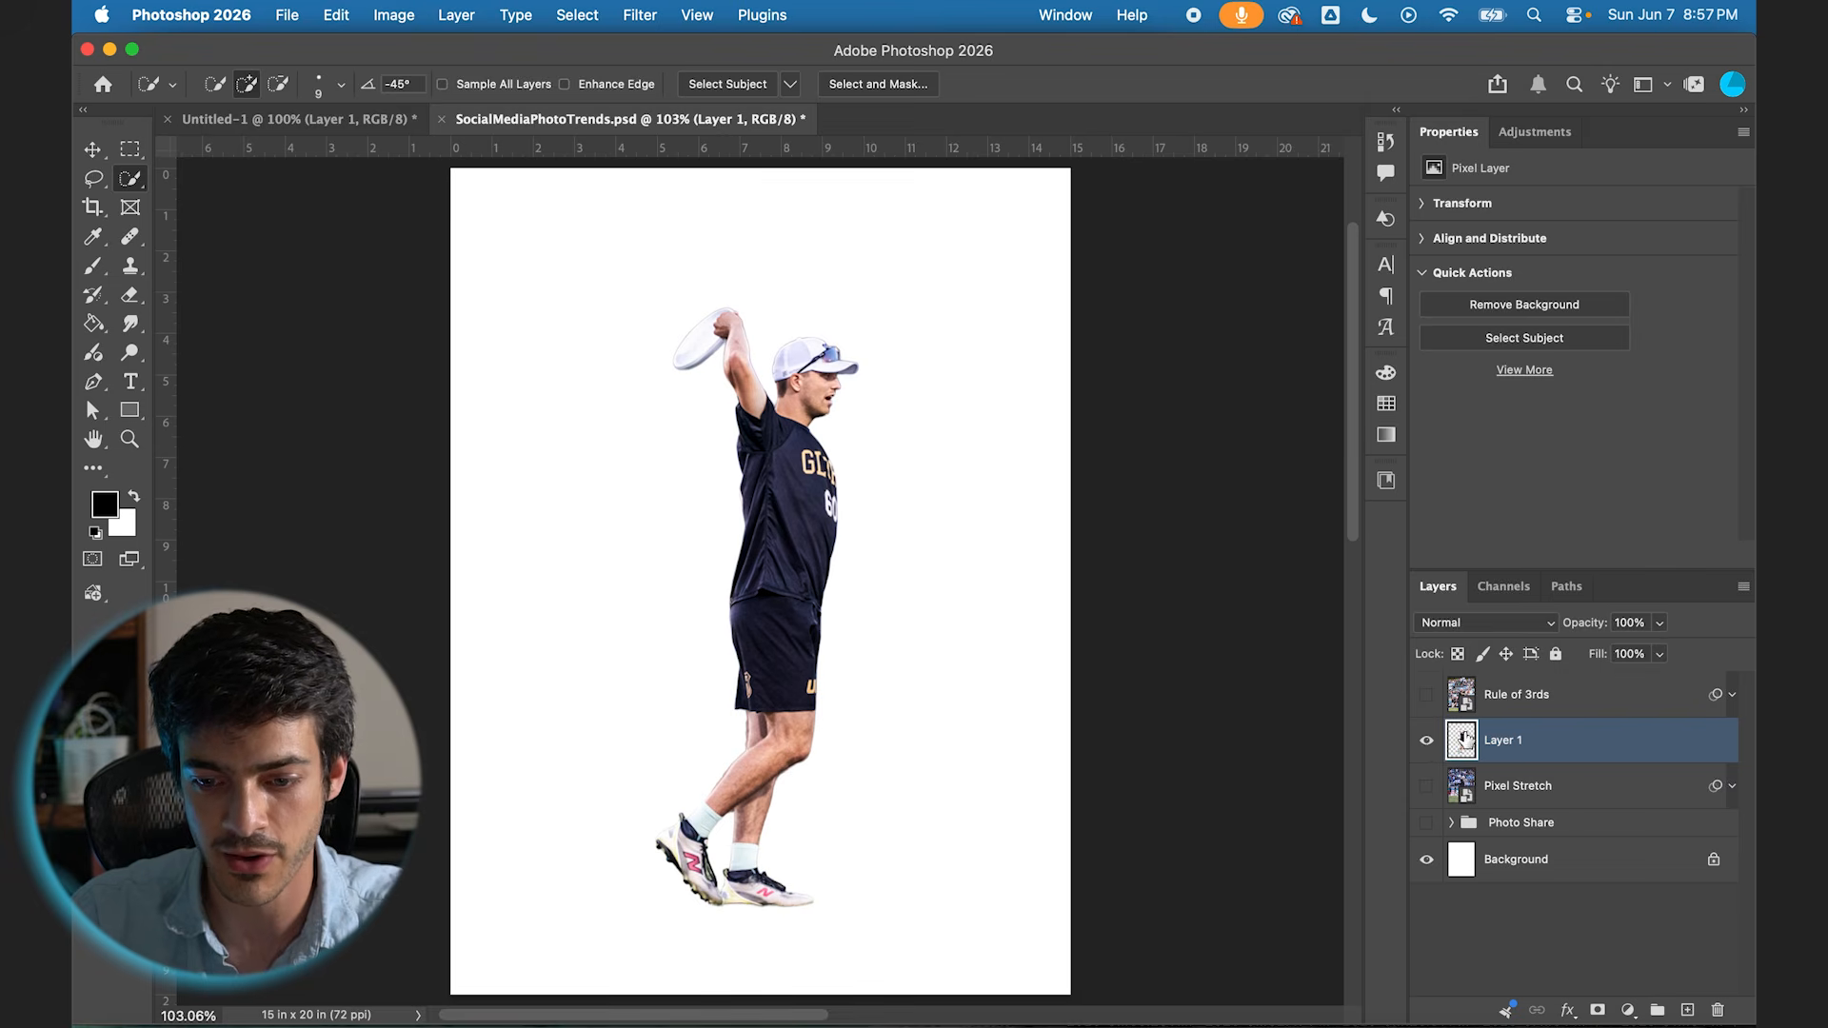
pyautogui.click(1427, 793)
pyautogui.click(1427, 788)
pyautogui.click(1427, 788)
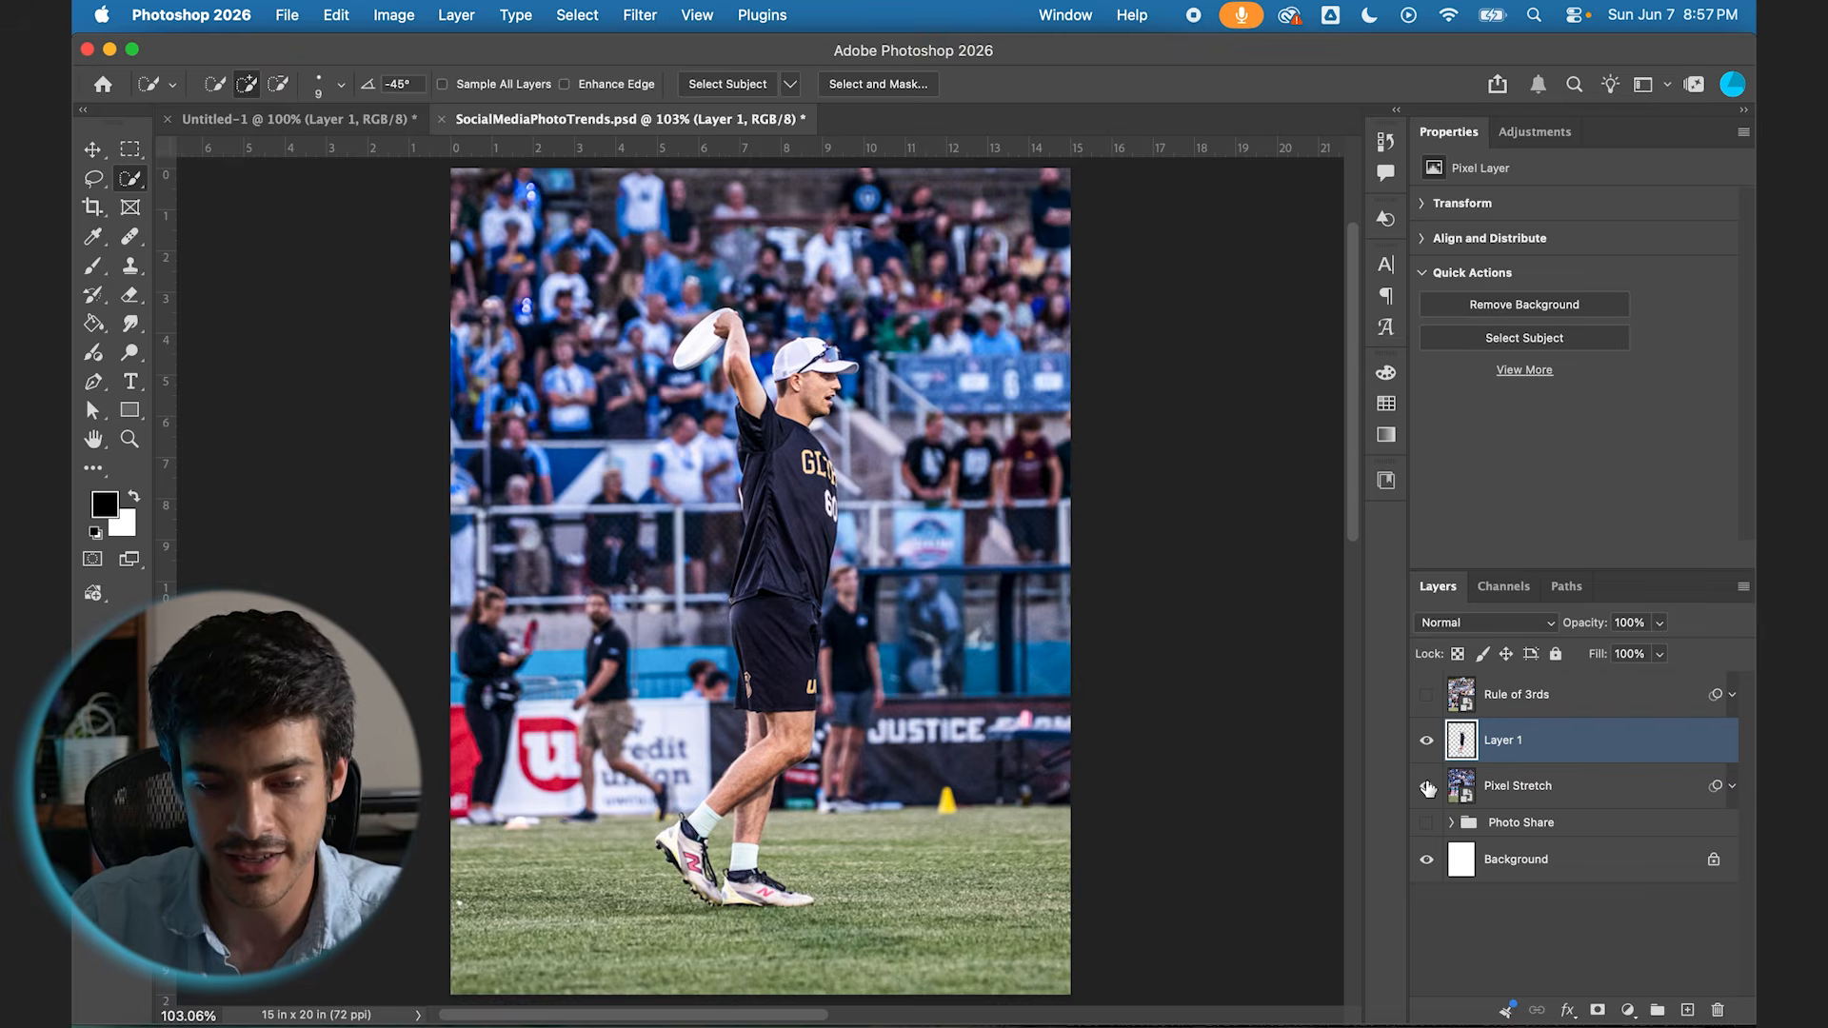
pyautogui.click(1427, 788)
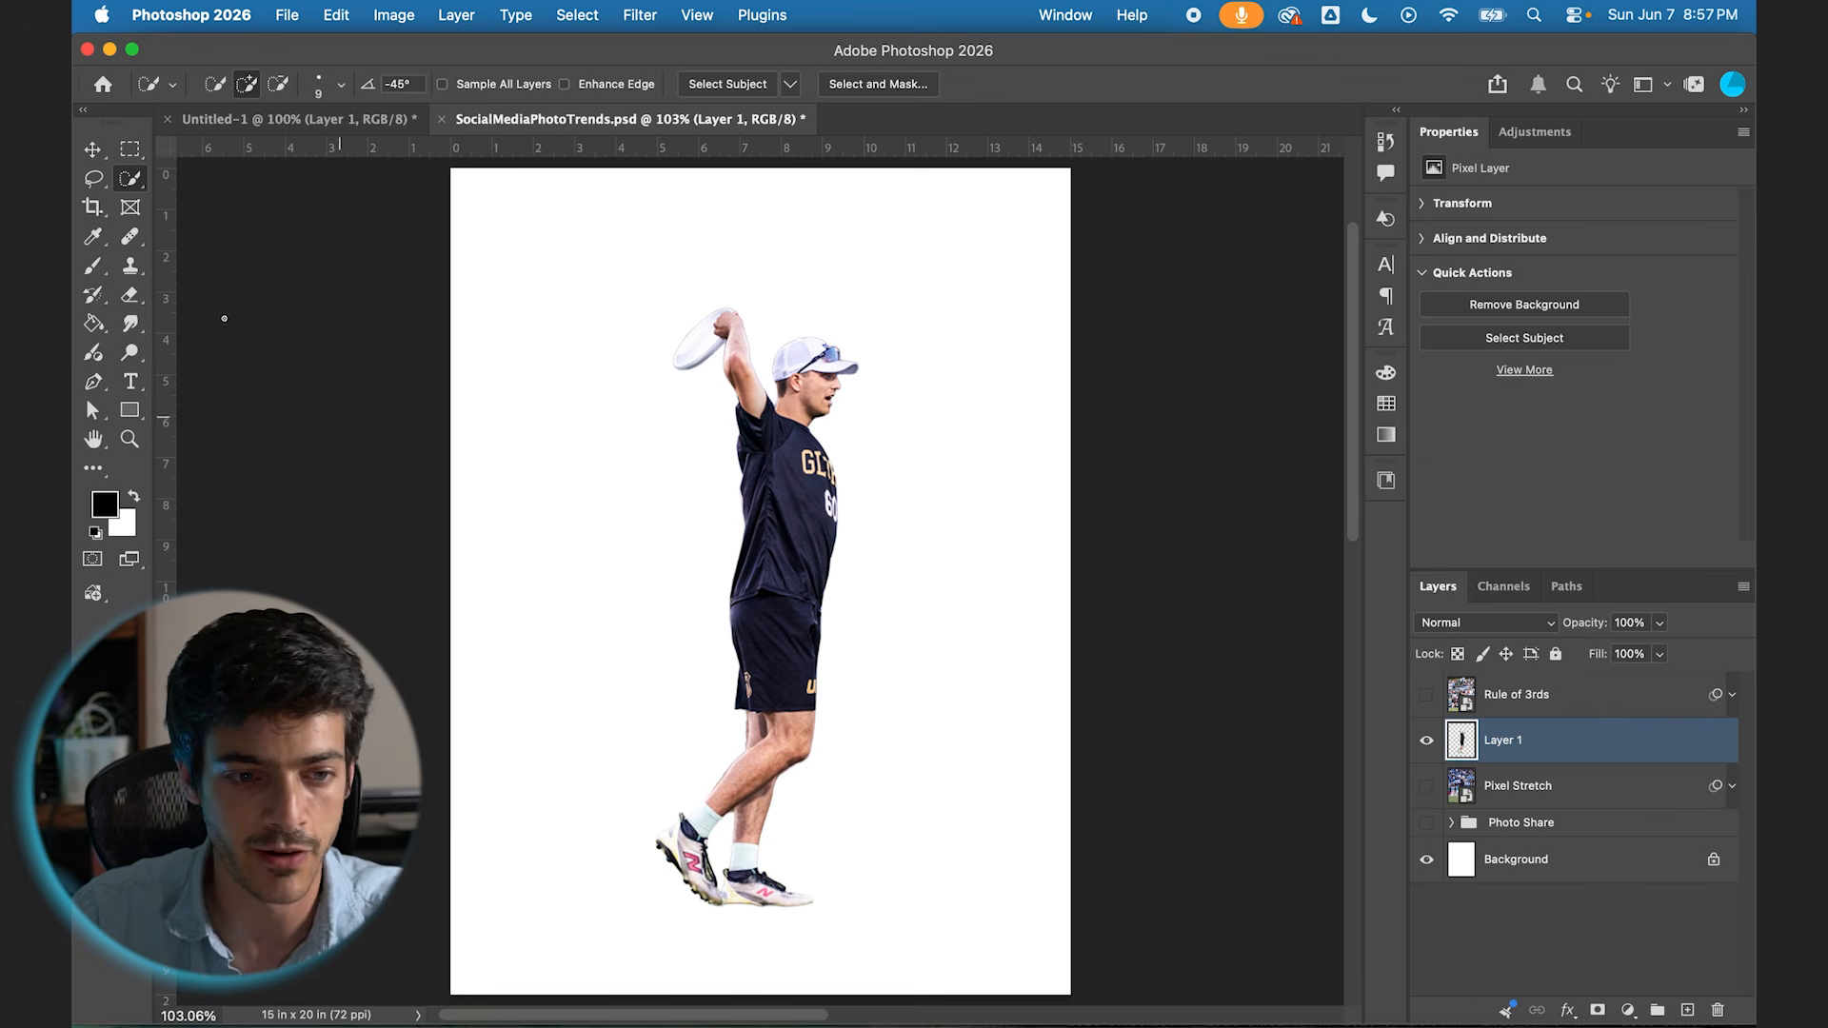
# Step: Make a Single Column Marquee selection running vertically through the player's torso, shorts and legs
pyautogui.click(130, 148)
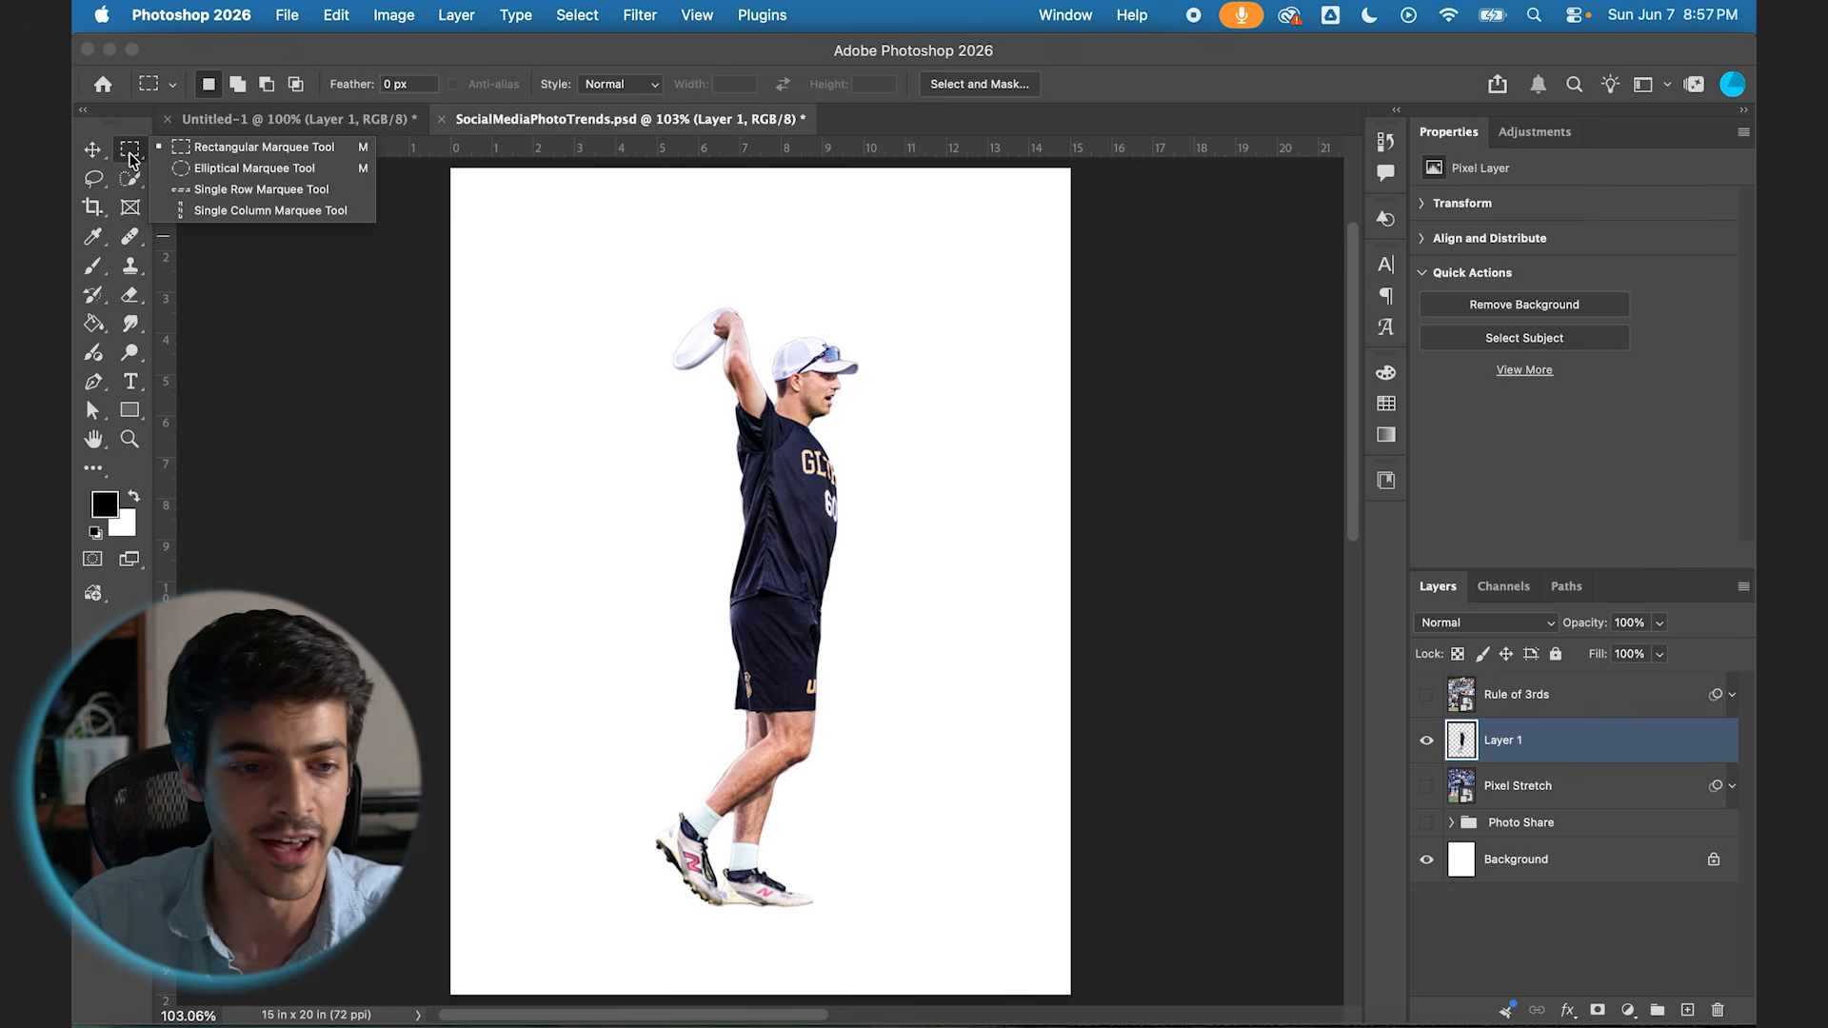
pyautogui.click(237, 220)
pyautogui.moveTo(761, 529); pyautogui.dragTo(757, 530)
pyautogui.scroll(2, 766, 568)
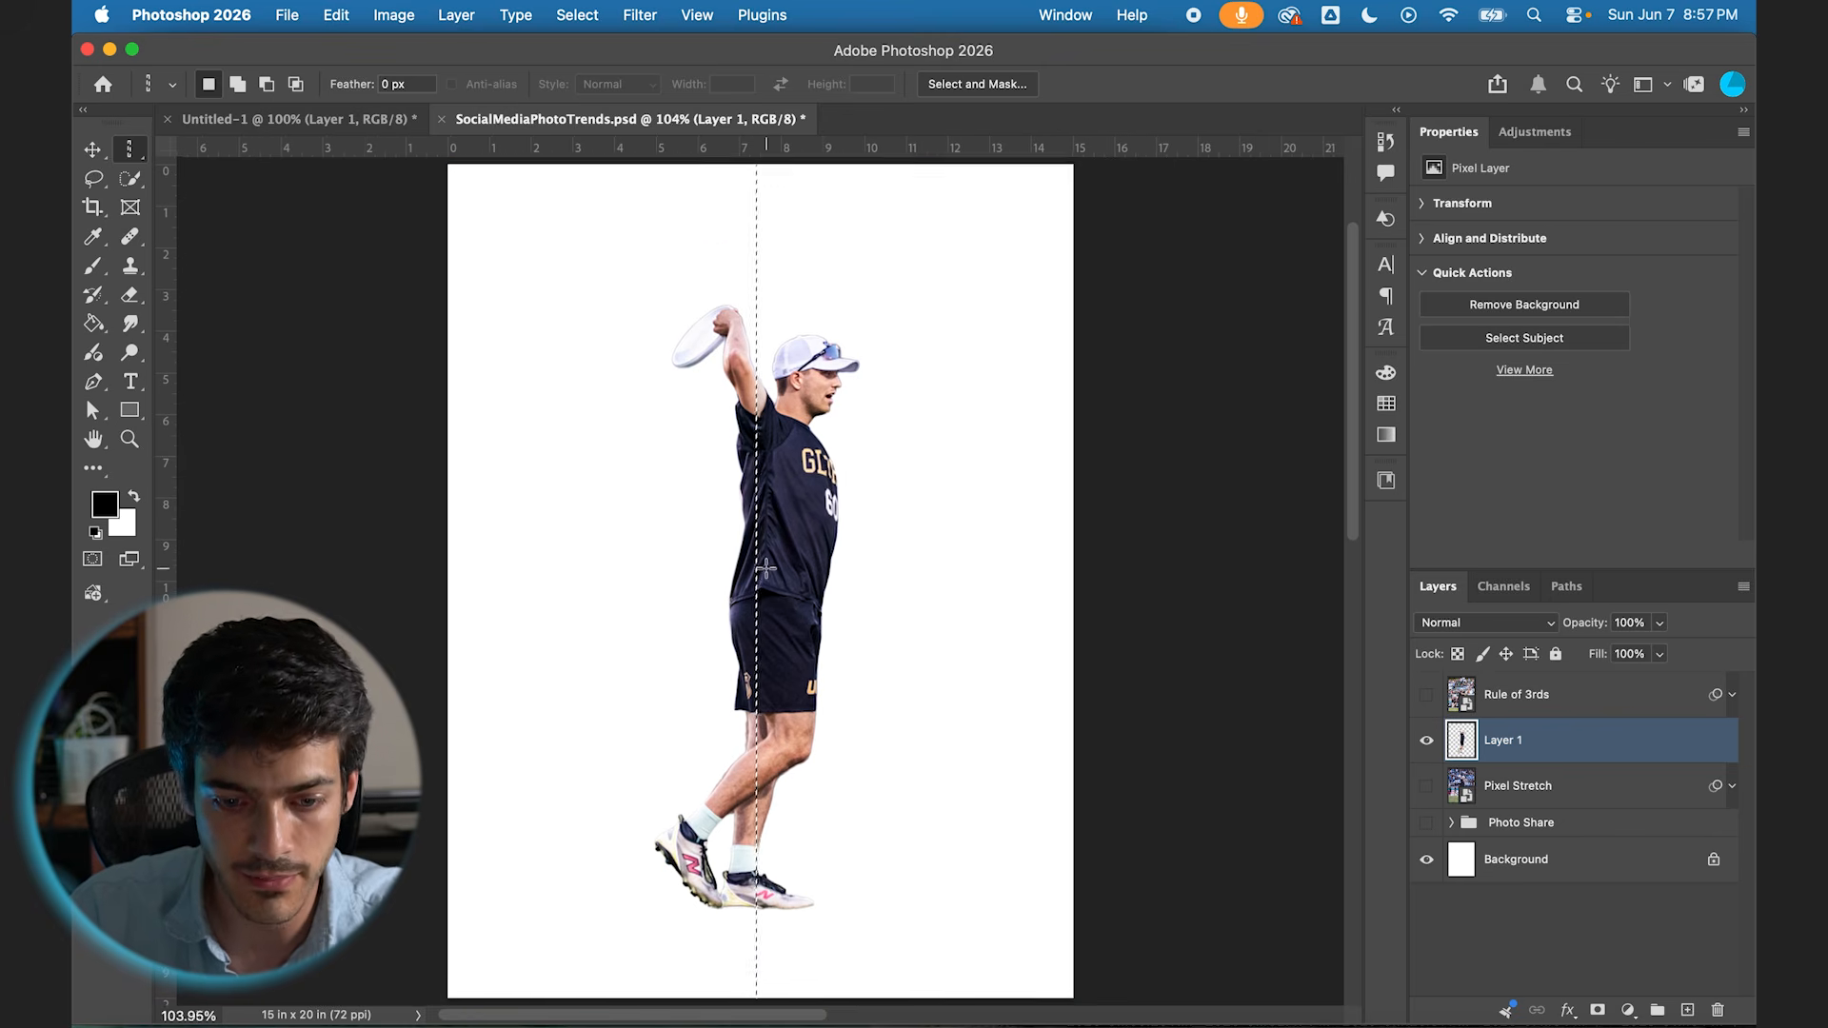
pyautogui.moveTo(757, 583); pyautogui.dragTo(752, 600)
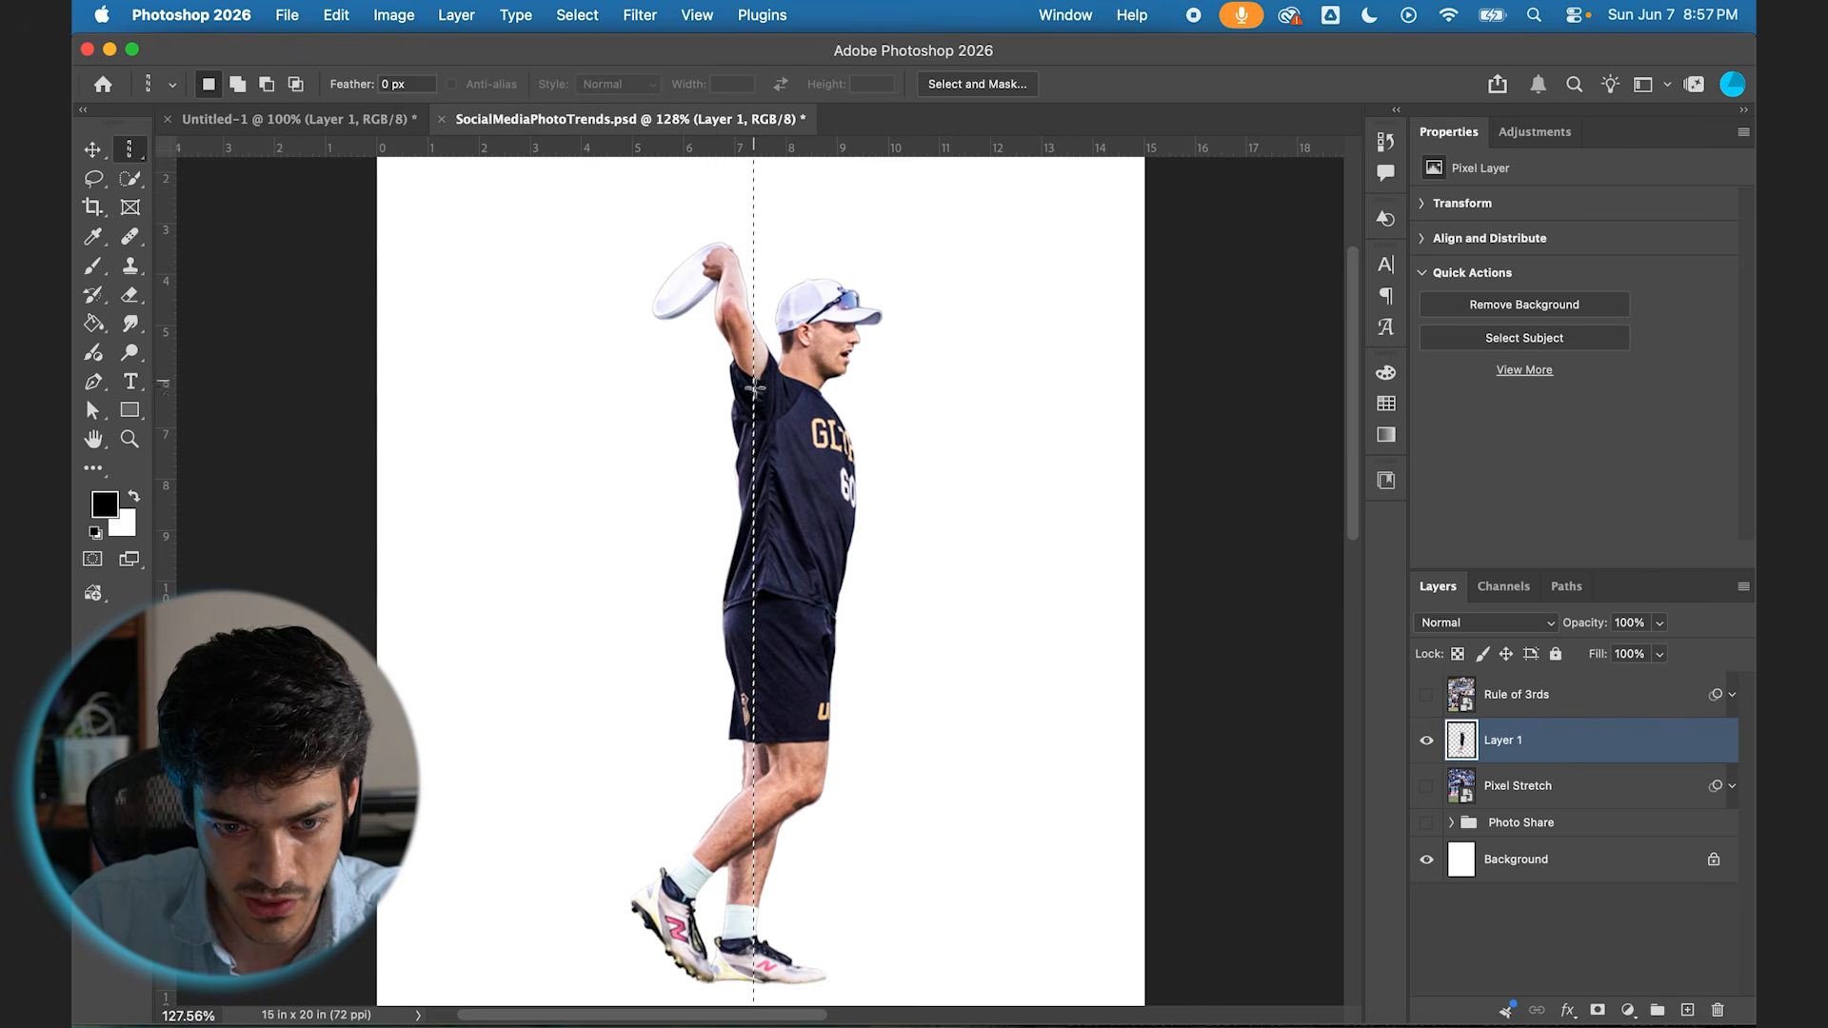
pyautogui.scroll(-1, 759, 561)
pyautogui.scroll(1, 759, 561)
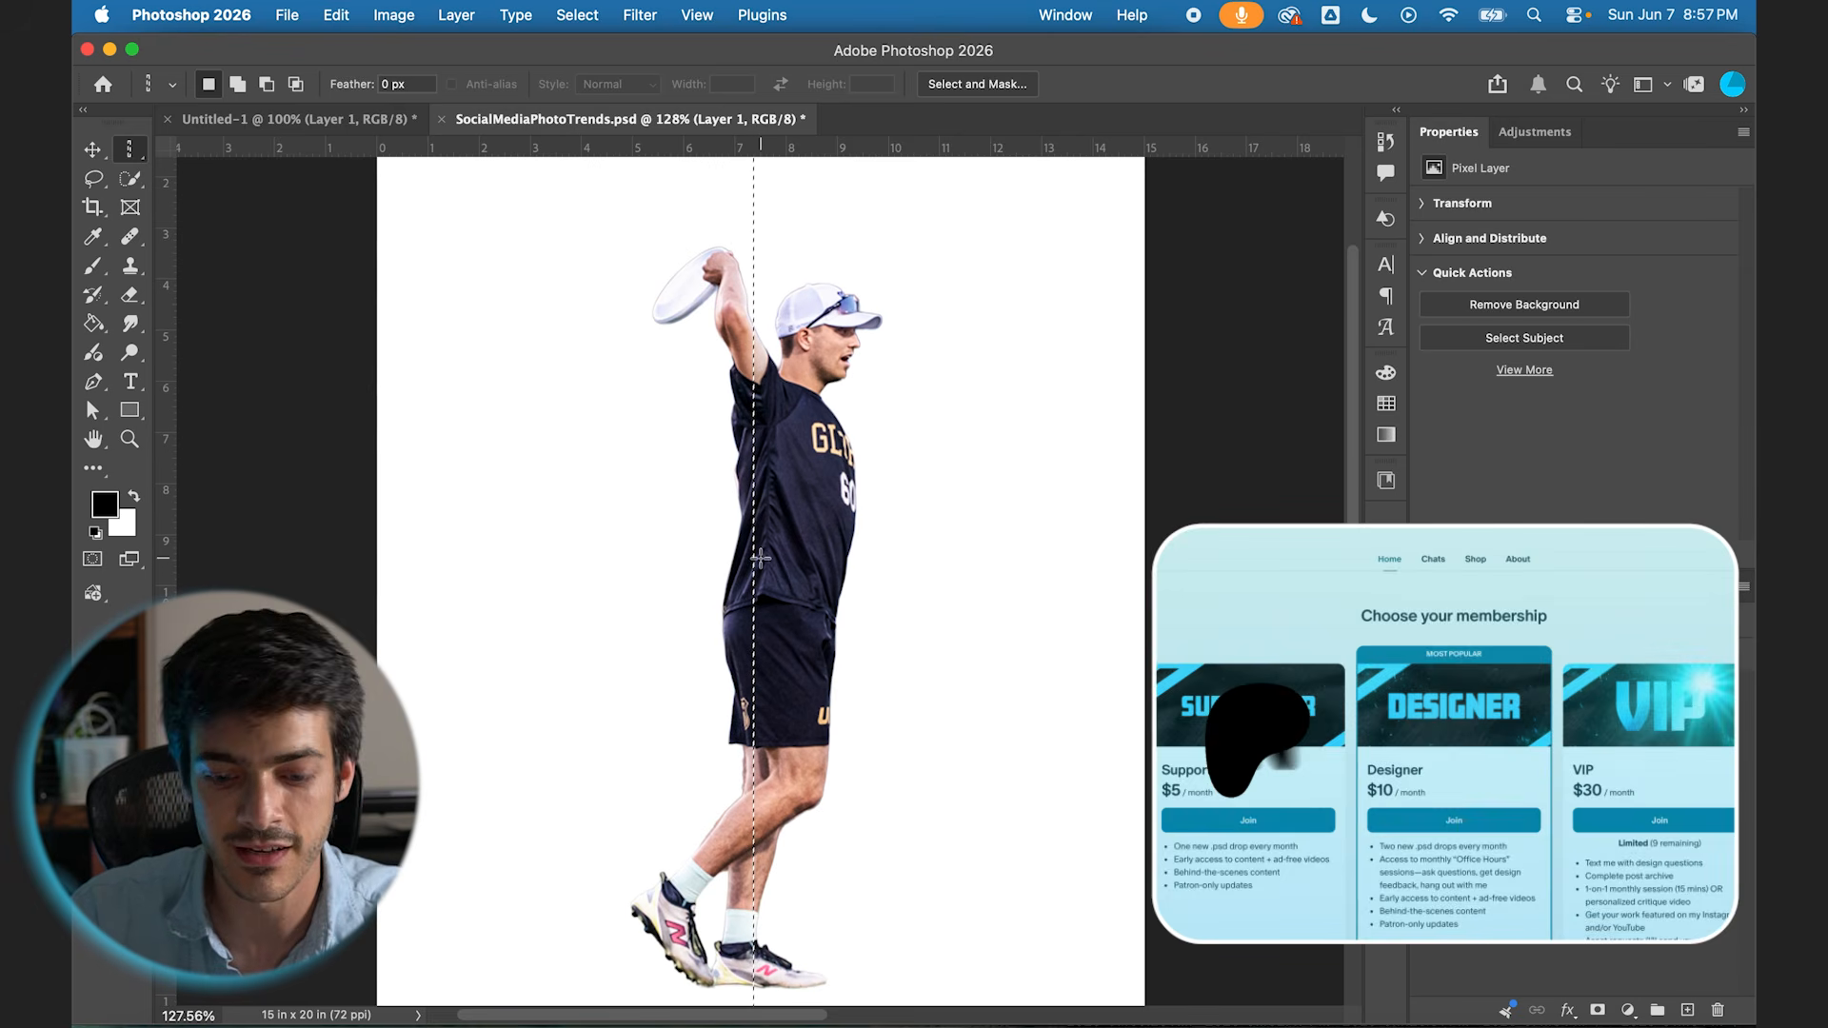
# Step: Copy the torso column to a new layer and move the strip into the empty area behind the player's back
pyautogui.press('super+j')
pyautogui.press('v')
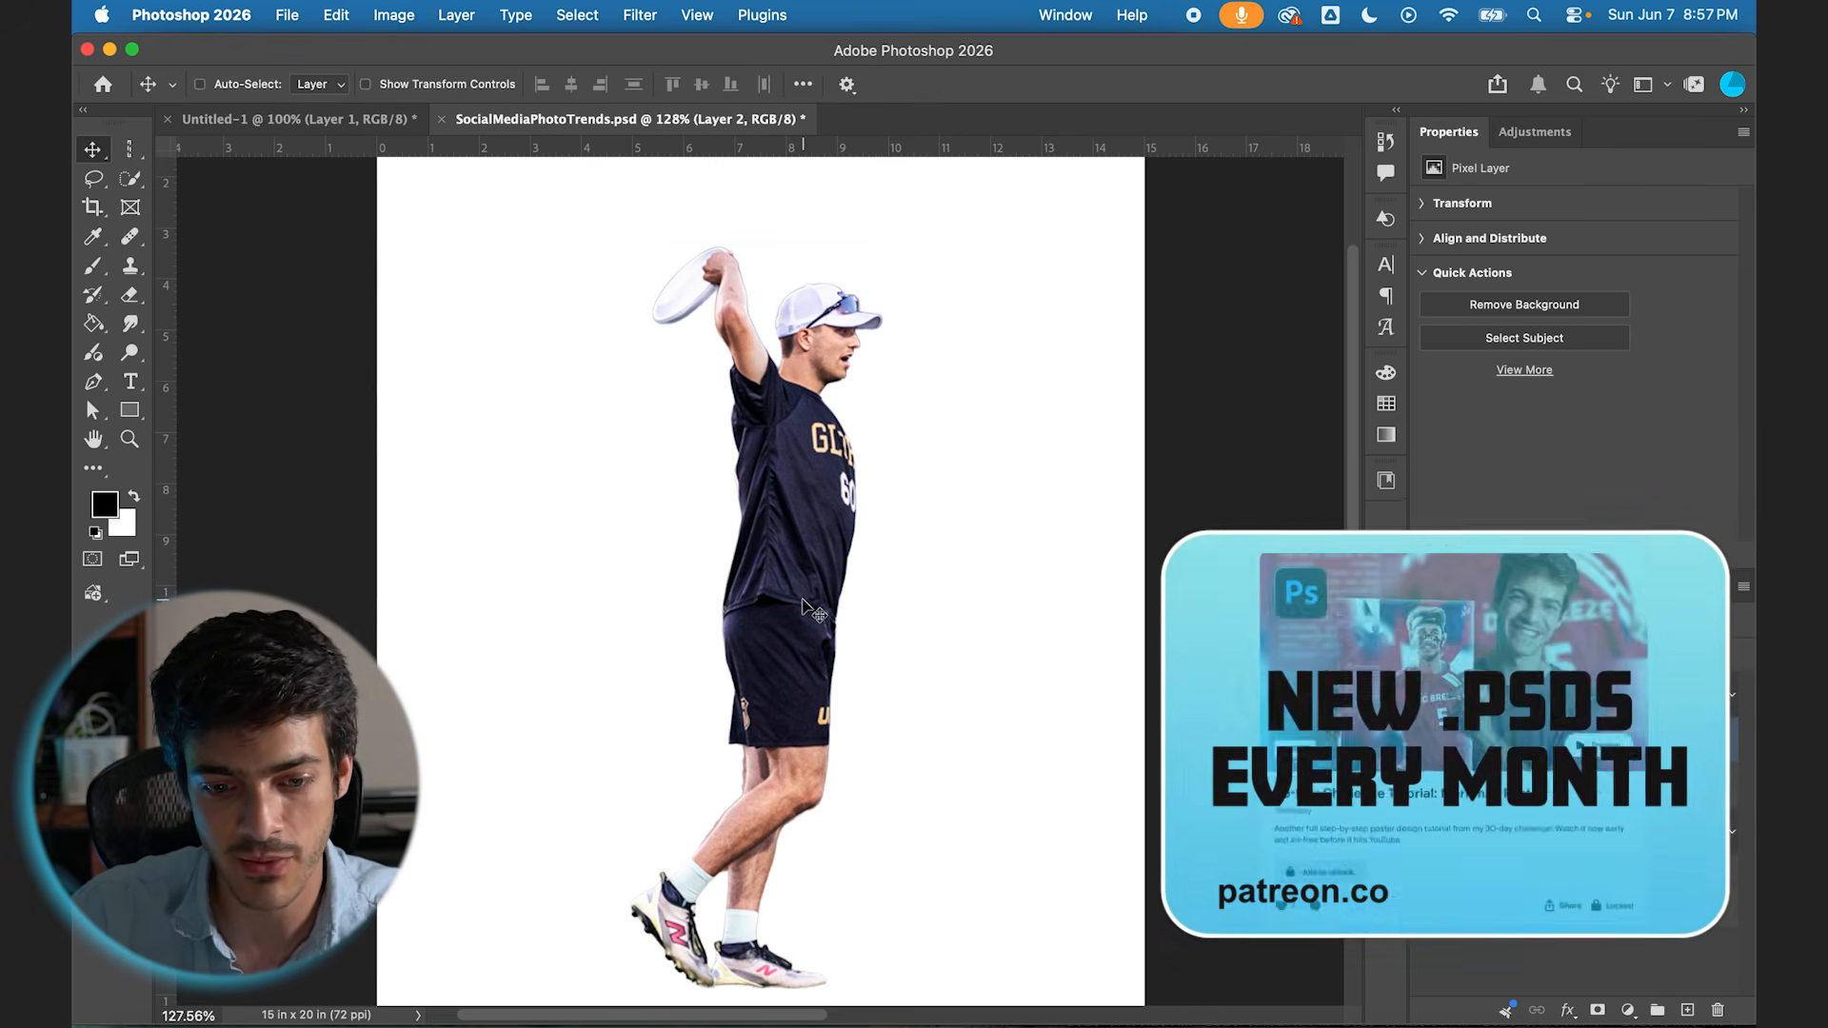
pyautogui.moveTo(824, 607); pyautogui.dragTo(661, 600)
pyautogui.scroll(-3, 653, 686)
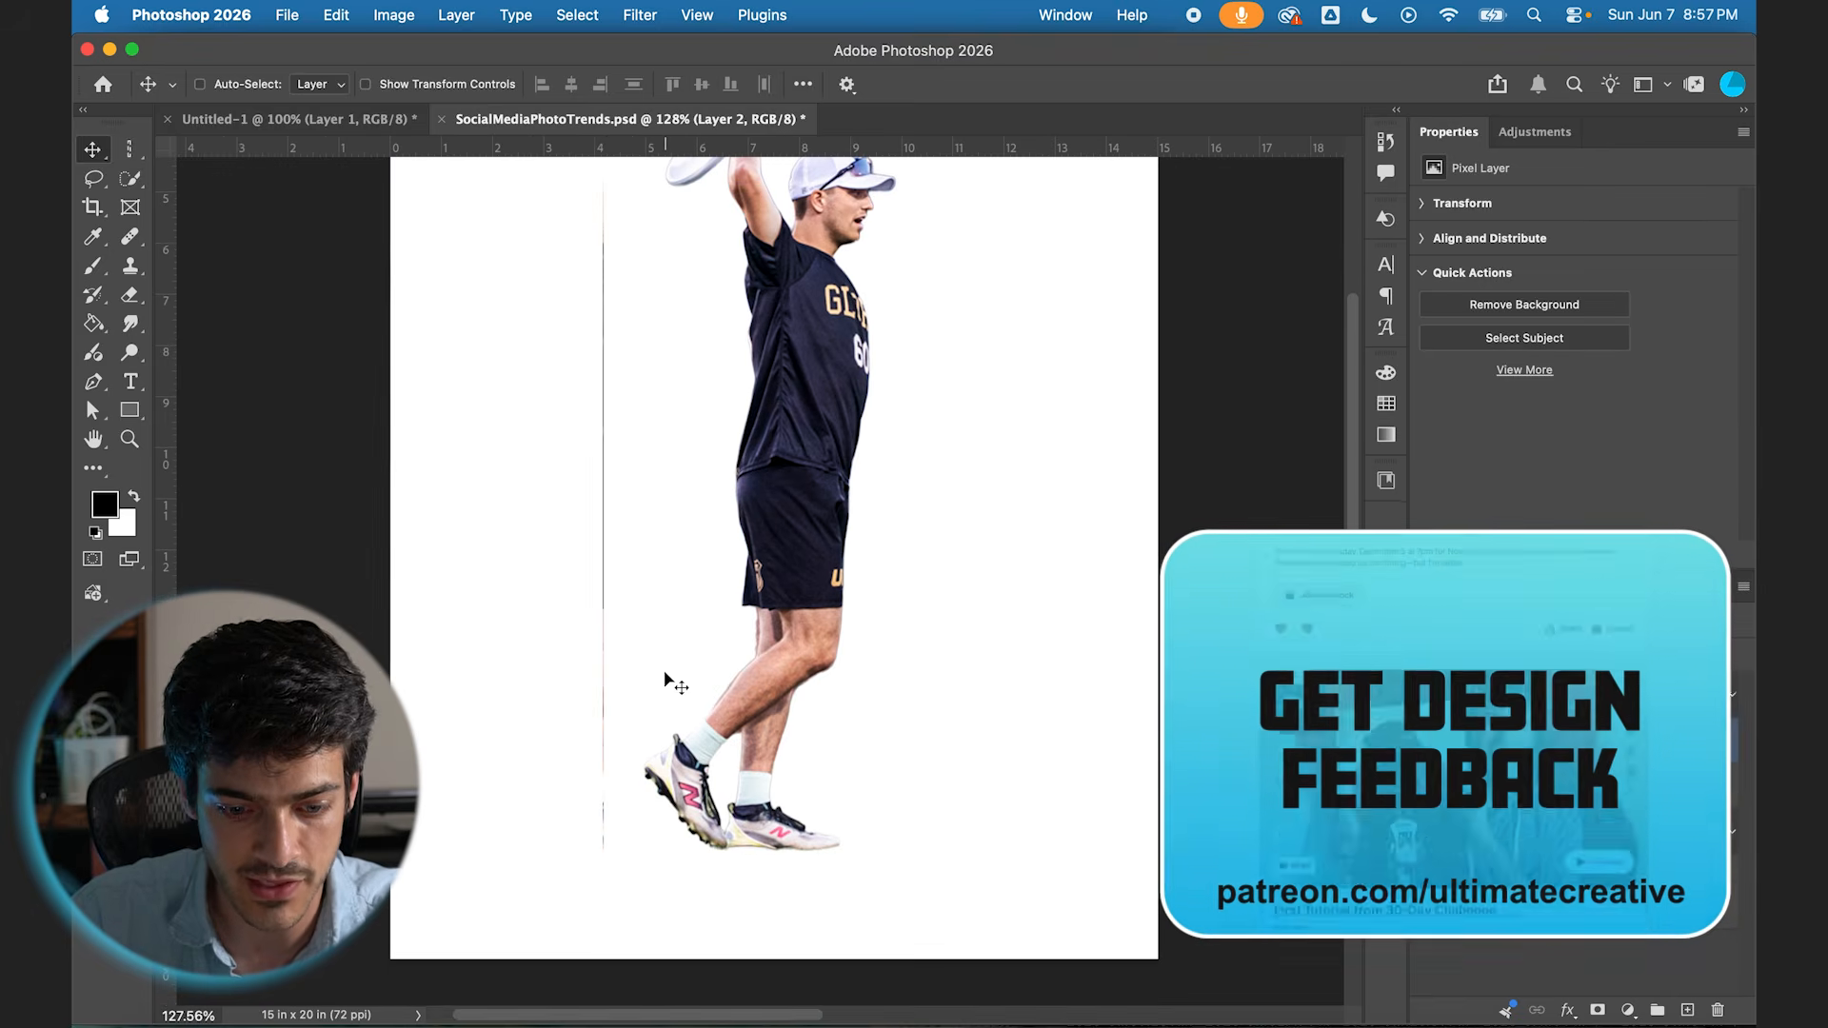
pyautogui.scroll(3, 609, 904)
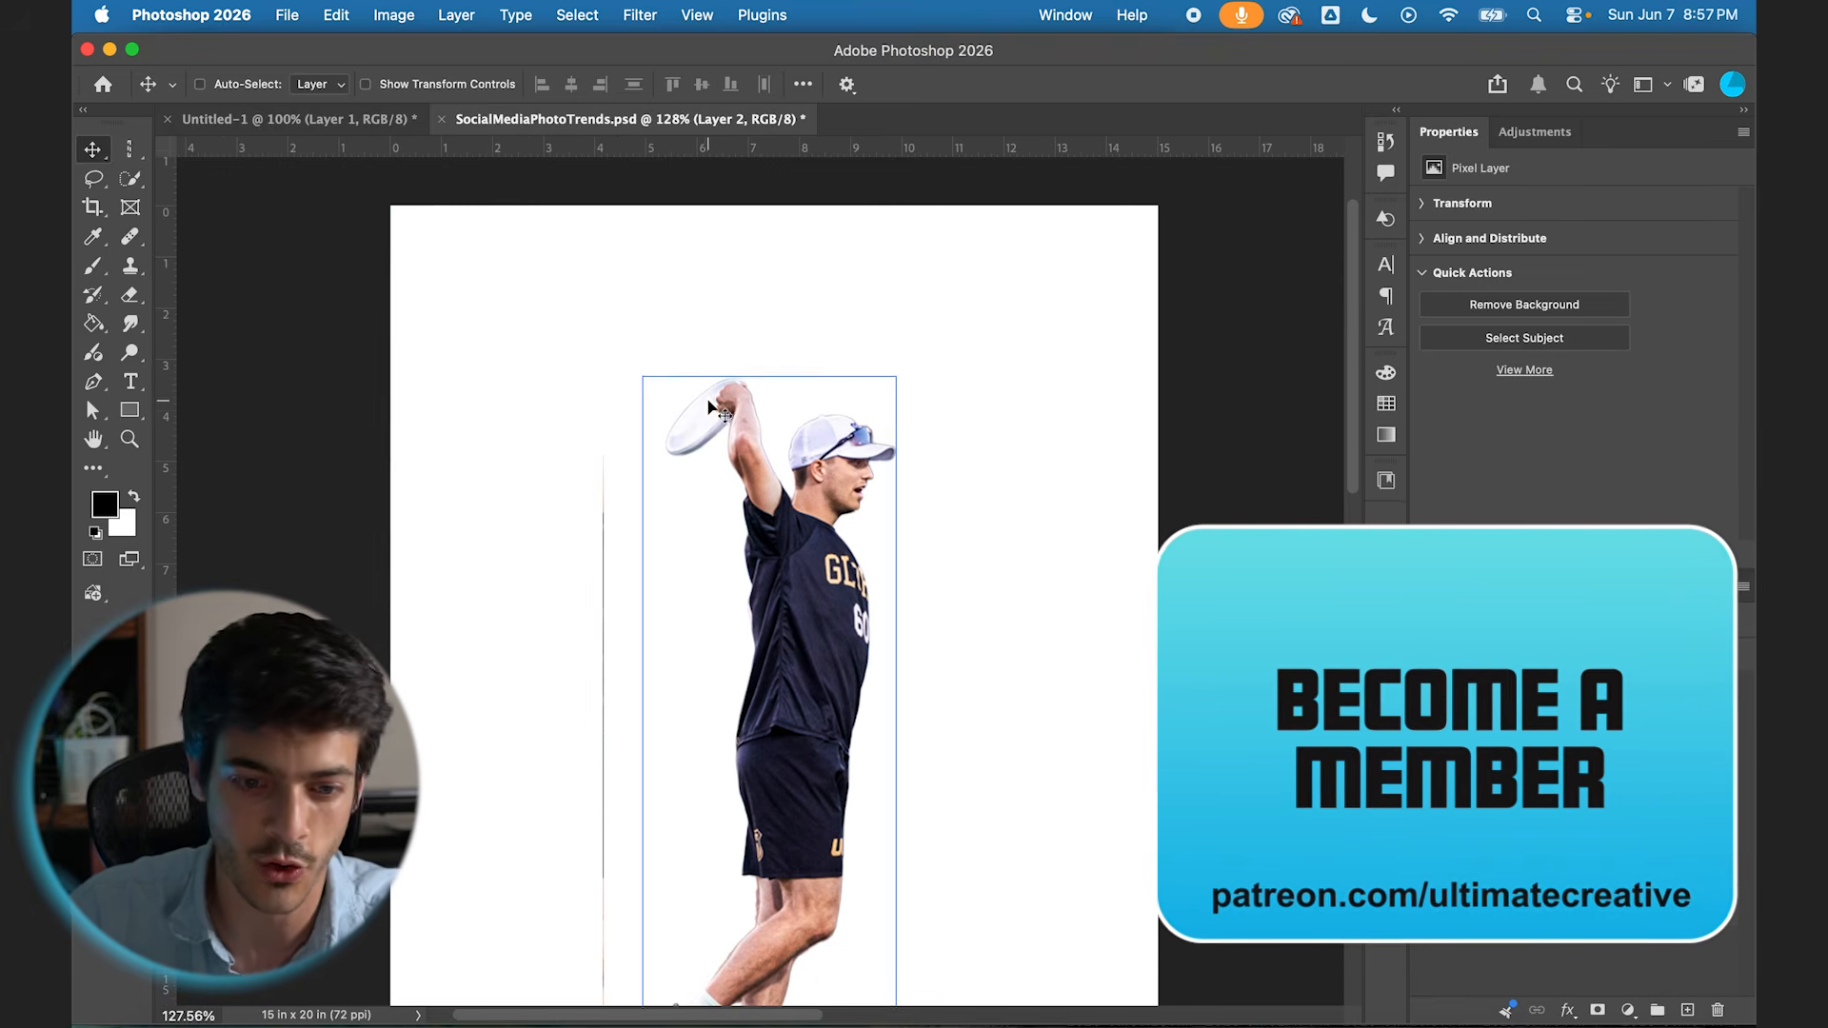
# Step: Select a single-pixel column through the raised hand and arm on the cutout layer and copy it to a new layer
pyautogui.click(1482, 803)
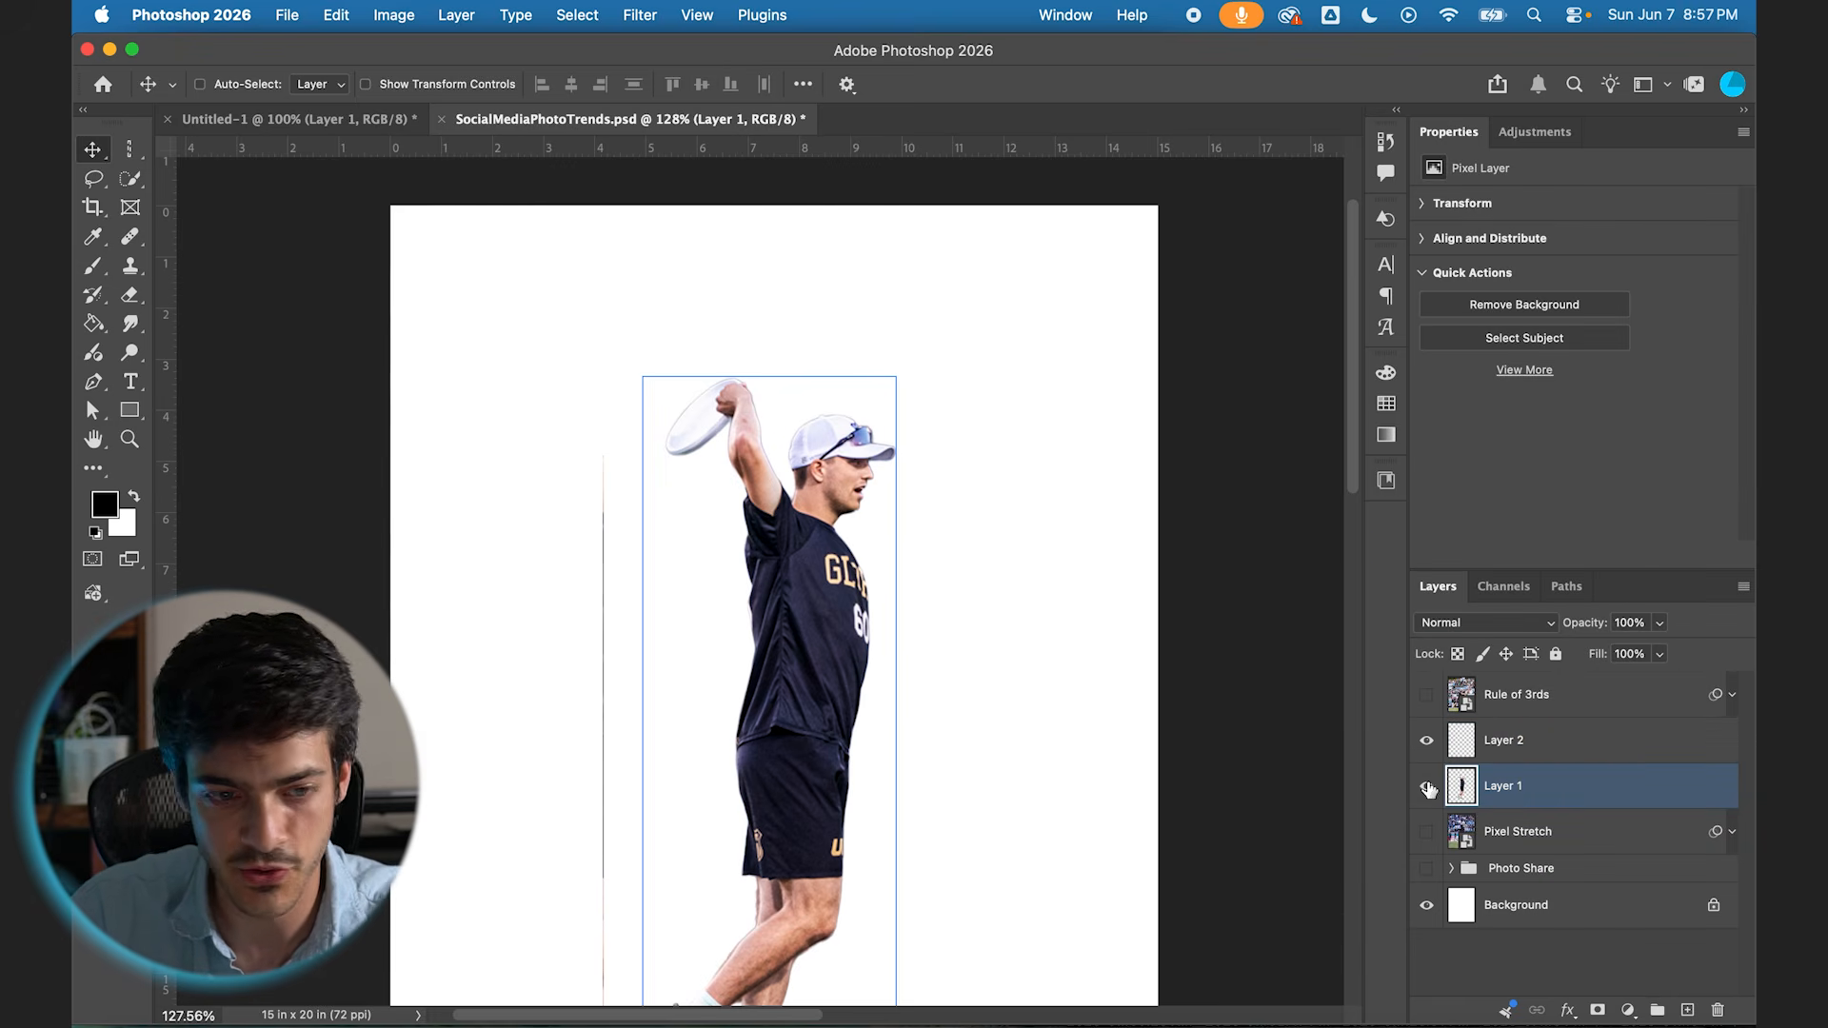
pyautogui.click(130, 148)
pyautogui.moveTo(749, 428); pyautogui.dragTo(735, 430)
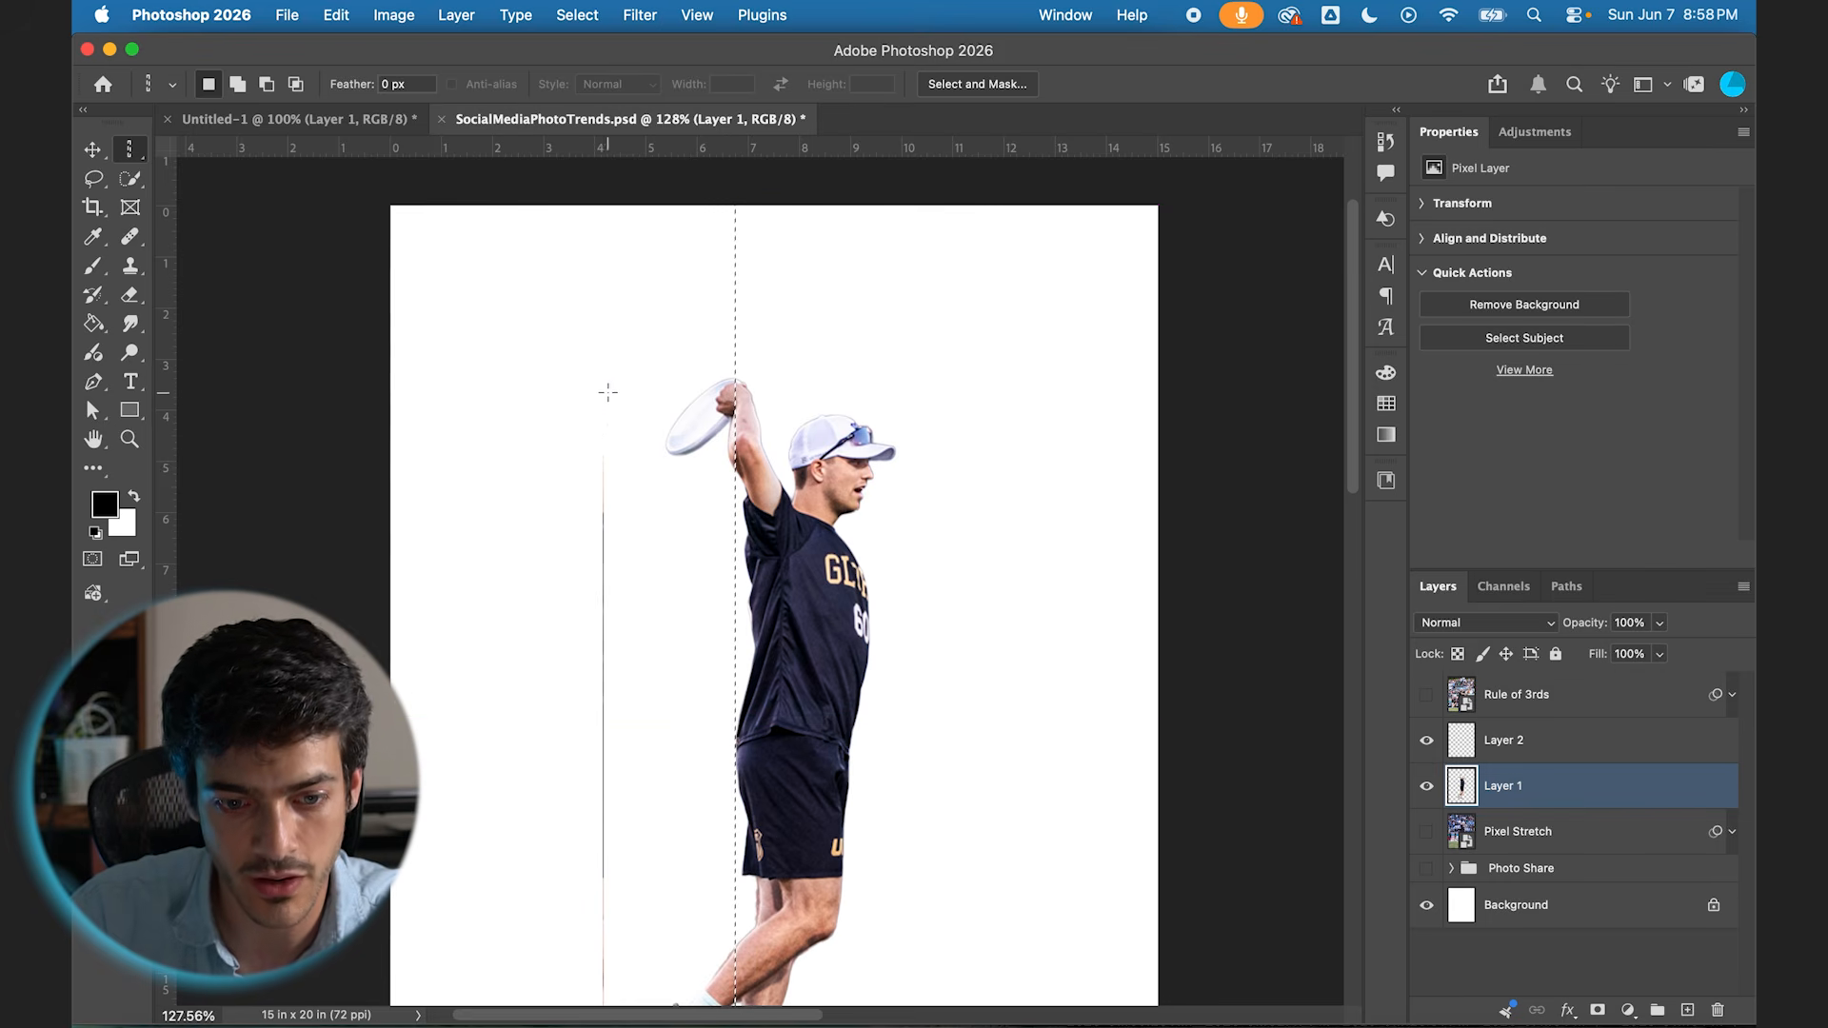
pyautogui.moveTo(741, 461)
pyautogui.mouseDown()
pyautogui.moveTo(717, 464)
pyautogui.moveTo(735, 467)
pyautogui.mouseUp()
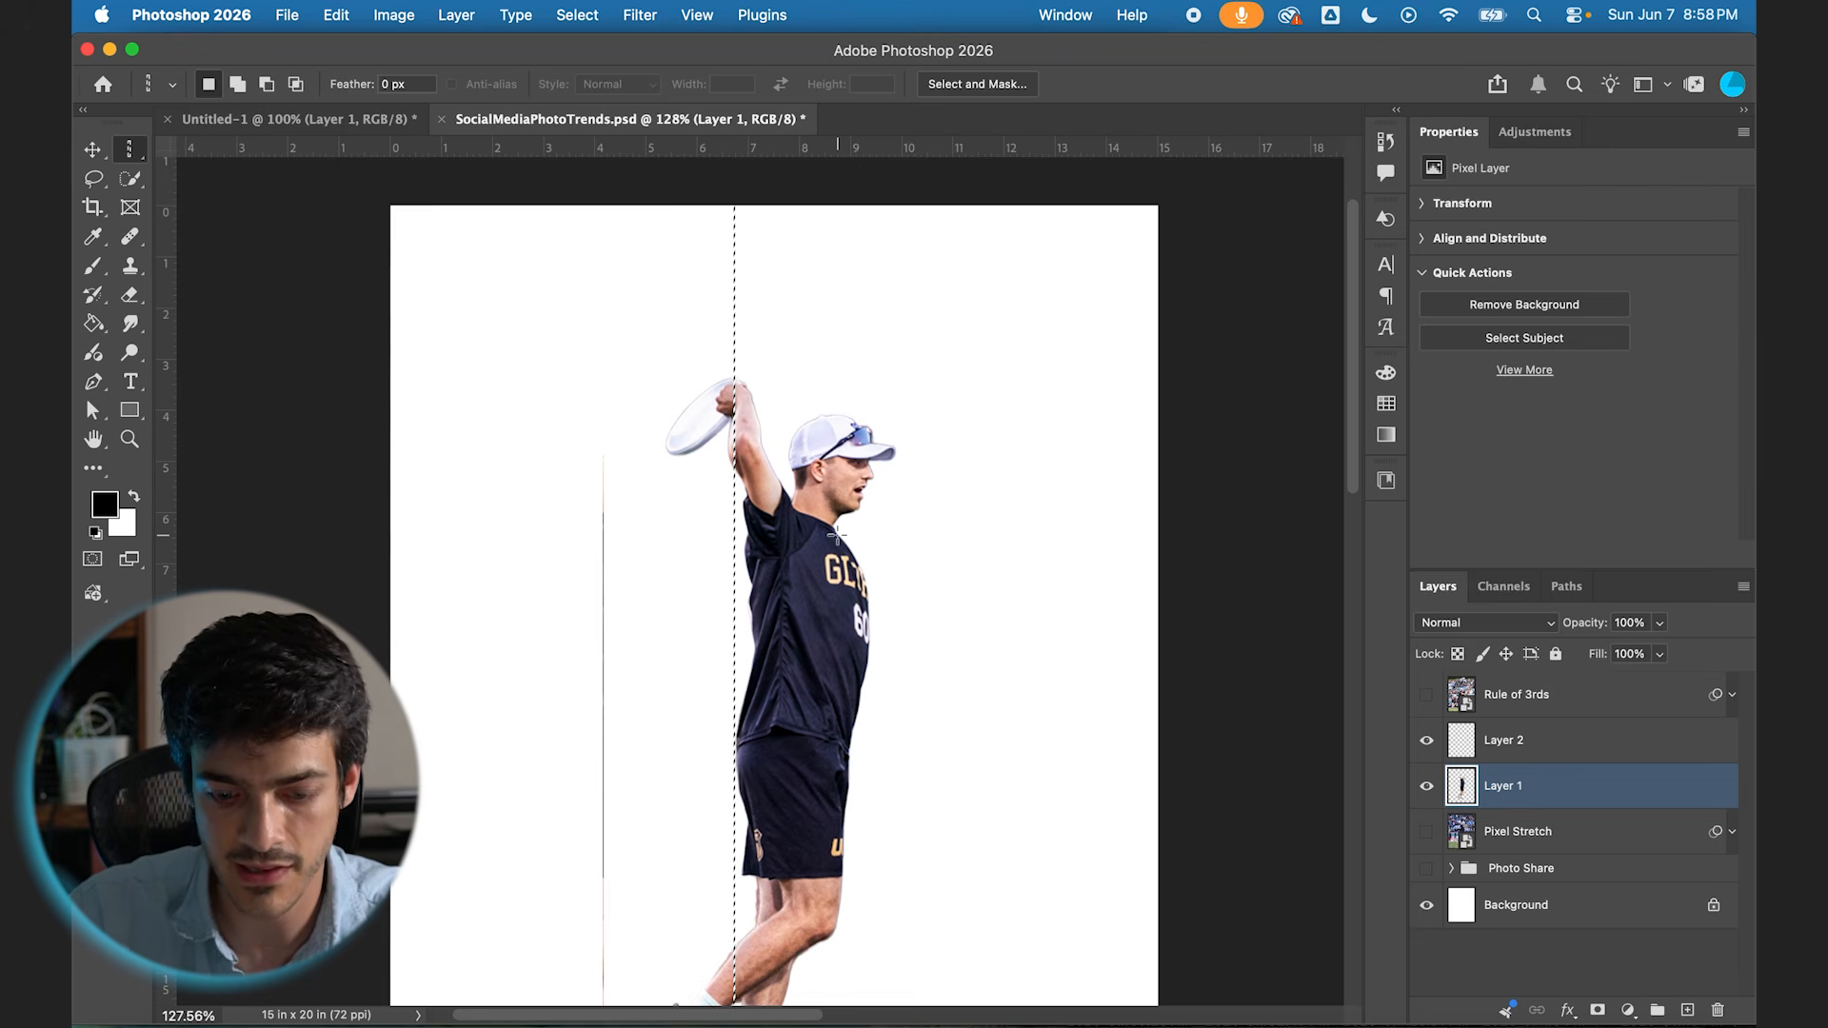
pyautogui.press('super+j')
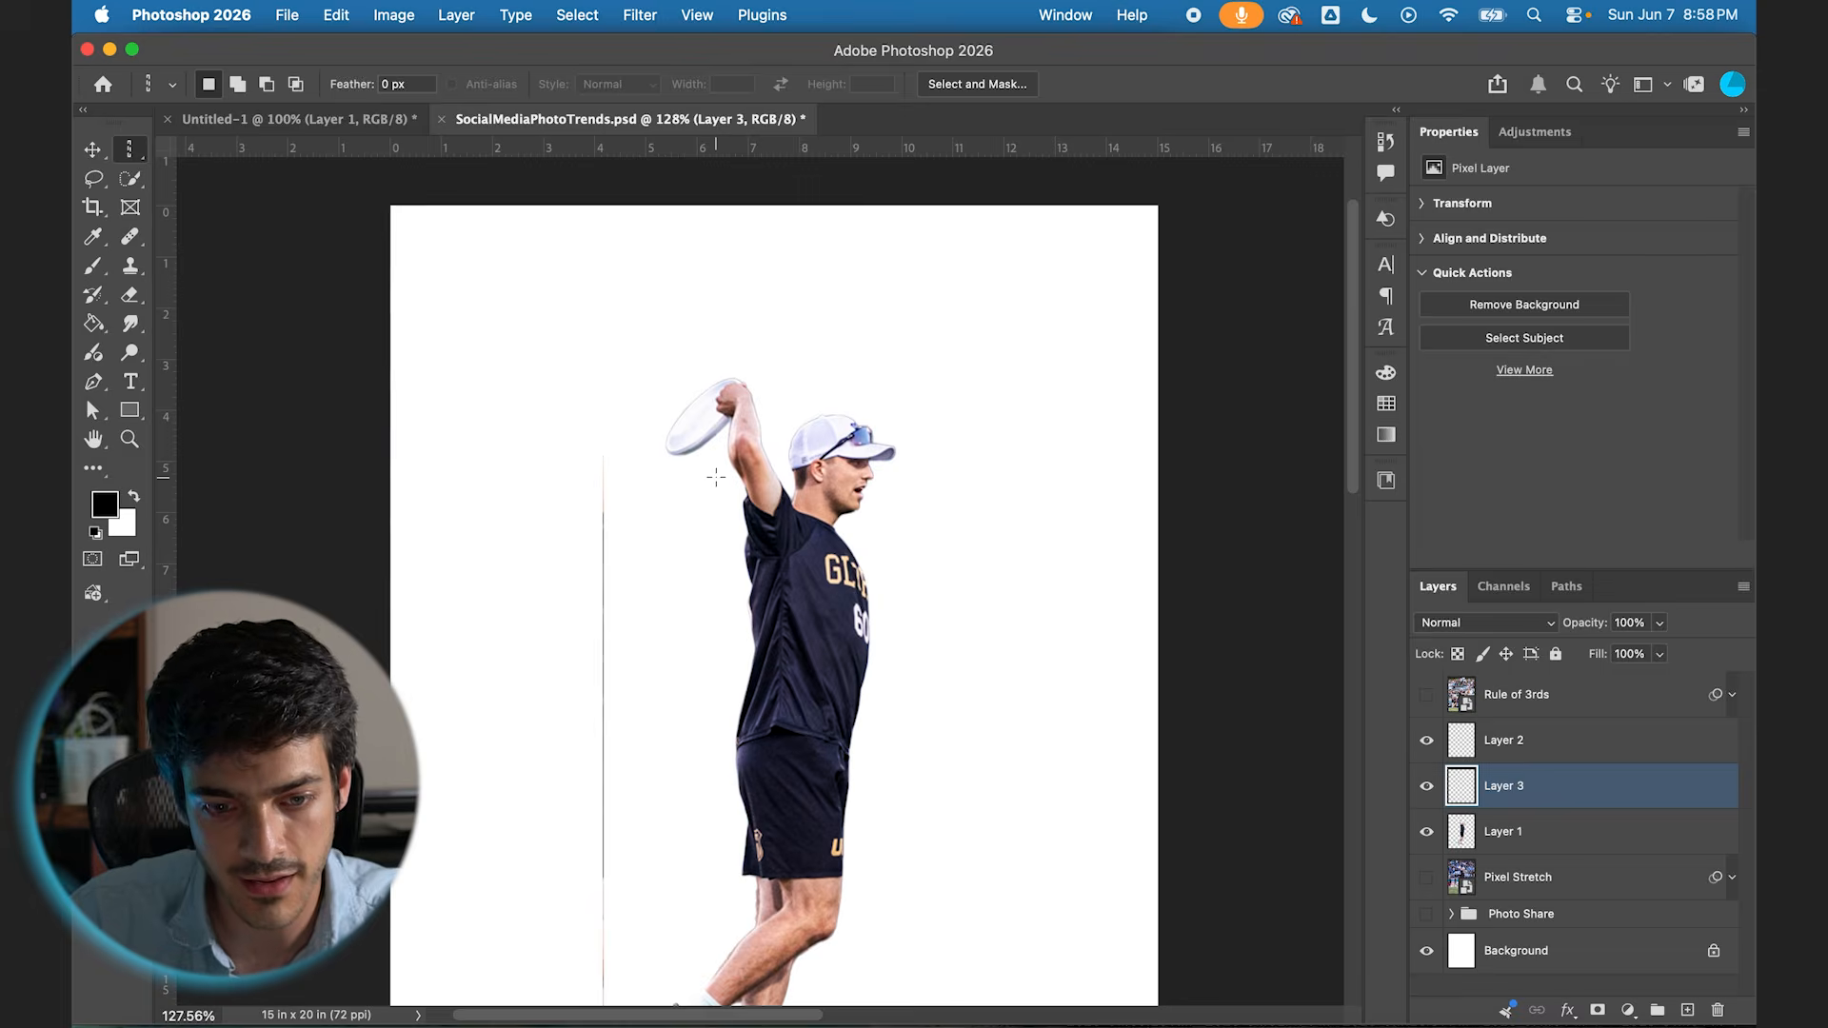
# Step: Move the arm strip next to the torso strip and erase its lower leg and shoe portion
pyautogui.press('v')
pyautogui.scroll(-5, 716, 476)
pyautogui.moveTo(735, 349); pyautogui.dragTo(643, 349)
pyautogui.press('e')
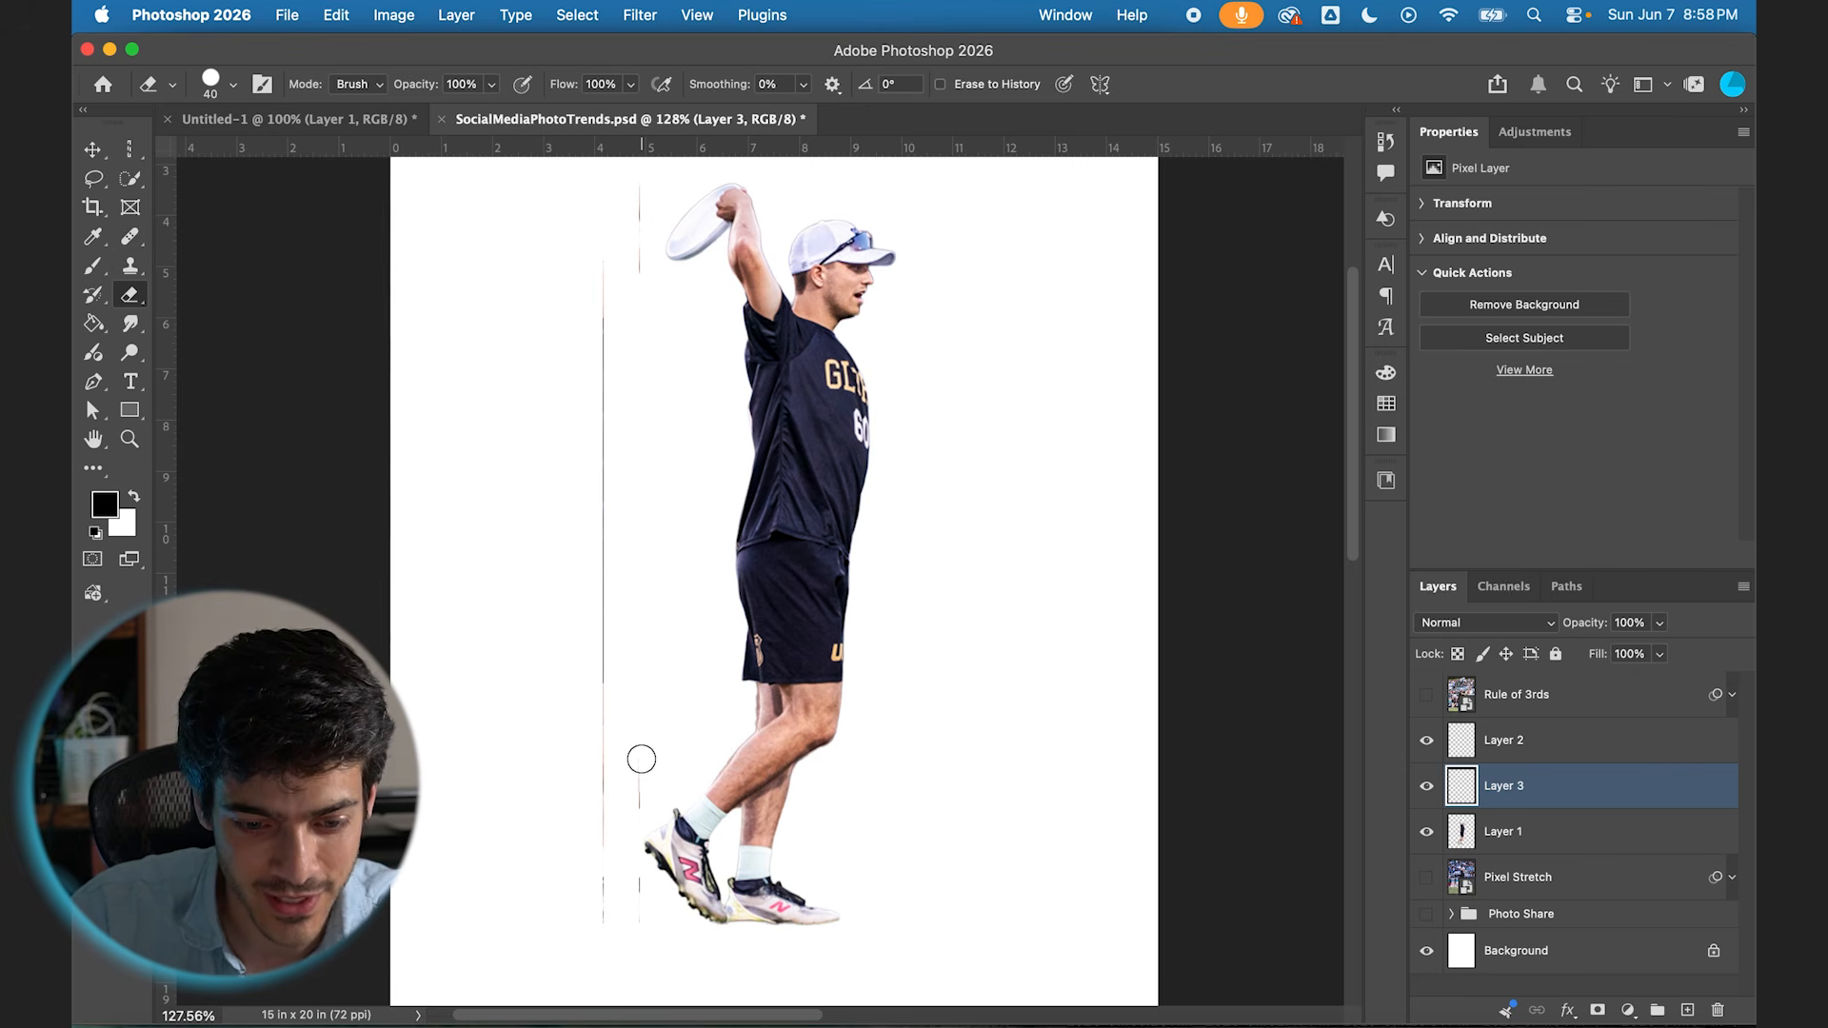
pyautogui.scroll(3, 650, 946)
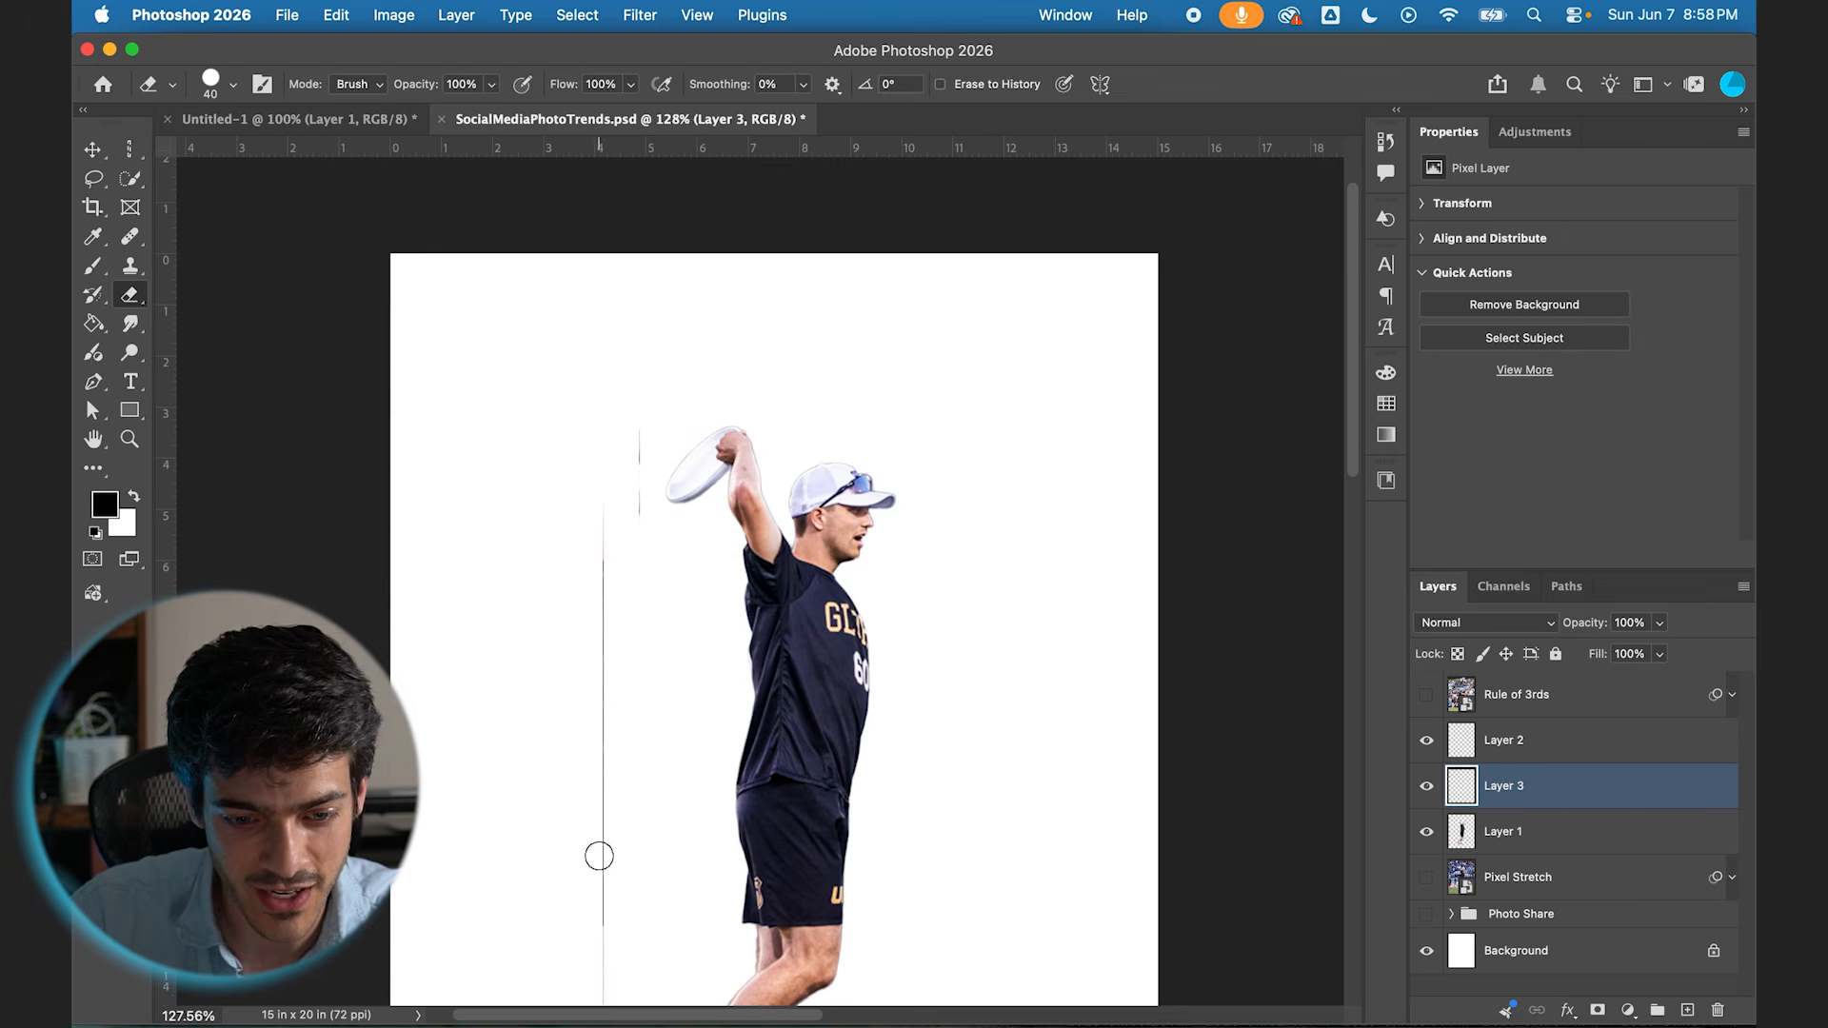
# Step: Align the arm strip directly above the torso strip and merge Layer 2 and Layer 3 into one layer
pyautogui.press('v')
pyautogui.scroll(5, 638, 696)
pyautogui.scroll(4, 636, 696)
pyautogui.moveTo(630, 737); pyautogui.dragTo(541, 742)
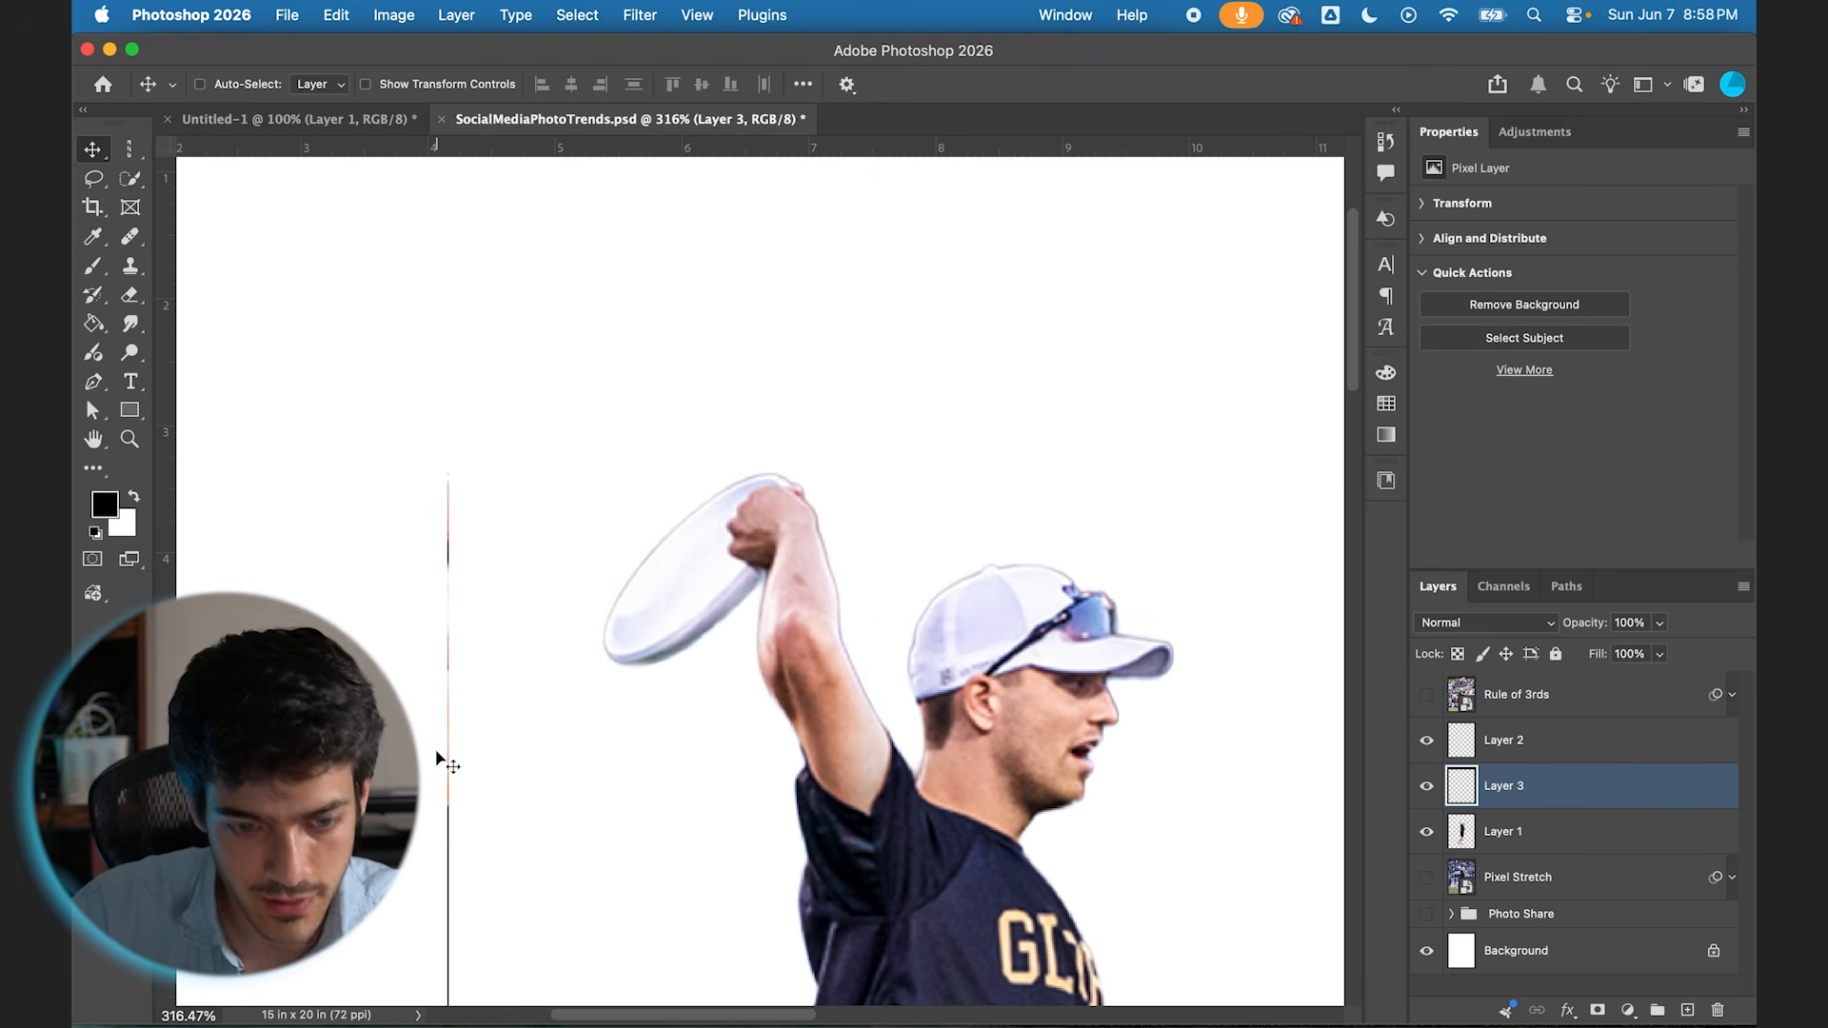
pyautogui.press('super+0')
pyautogui.keyDown('shift'); pyautogui.click(1509, 752); pyautogui.keyUp('shift')
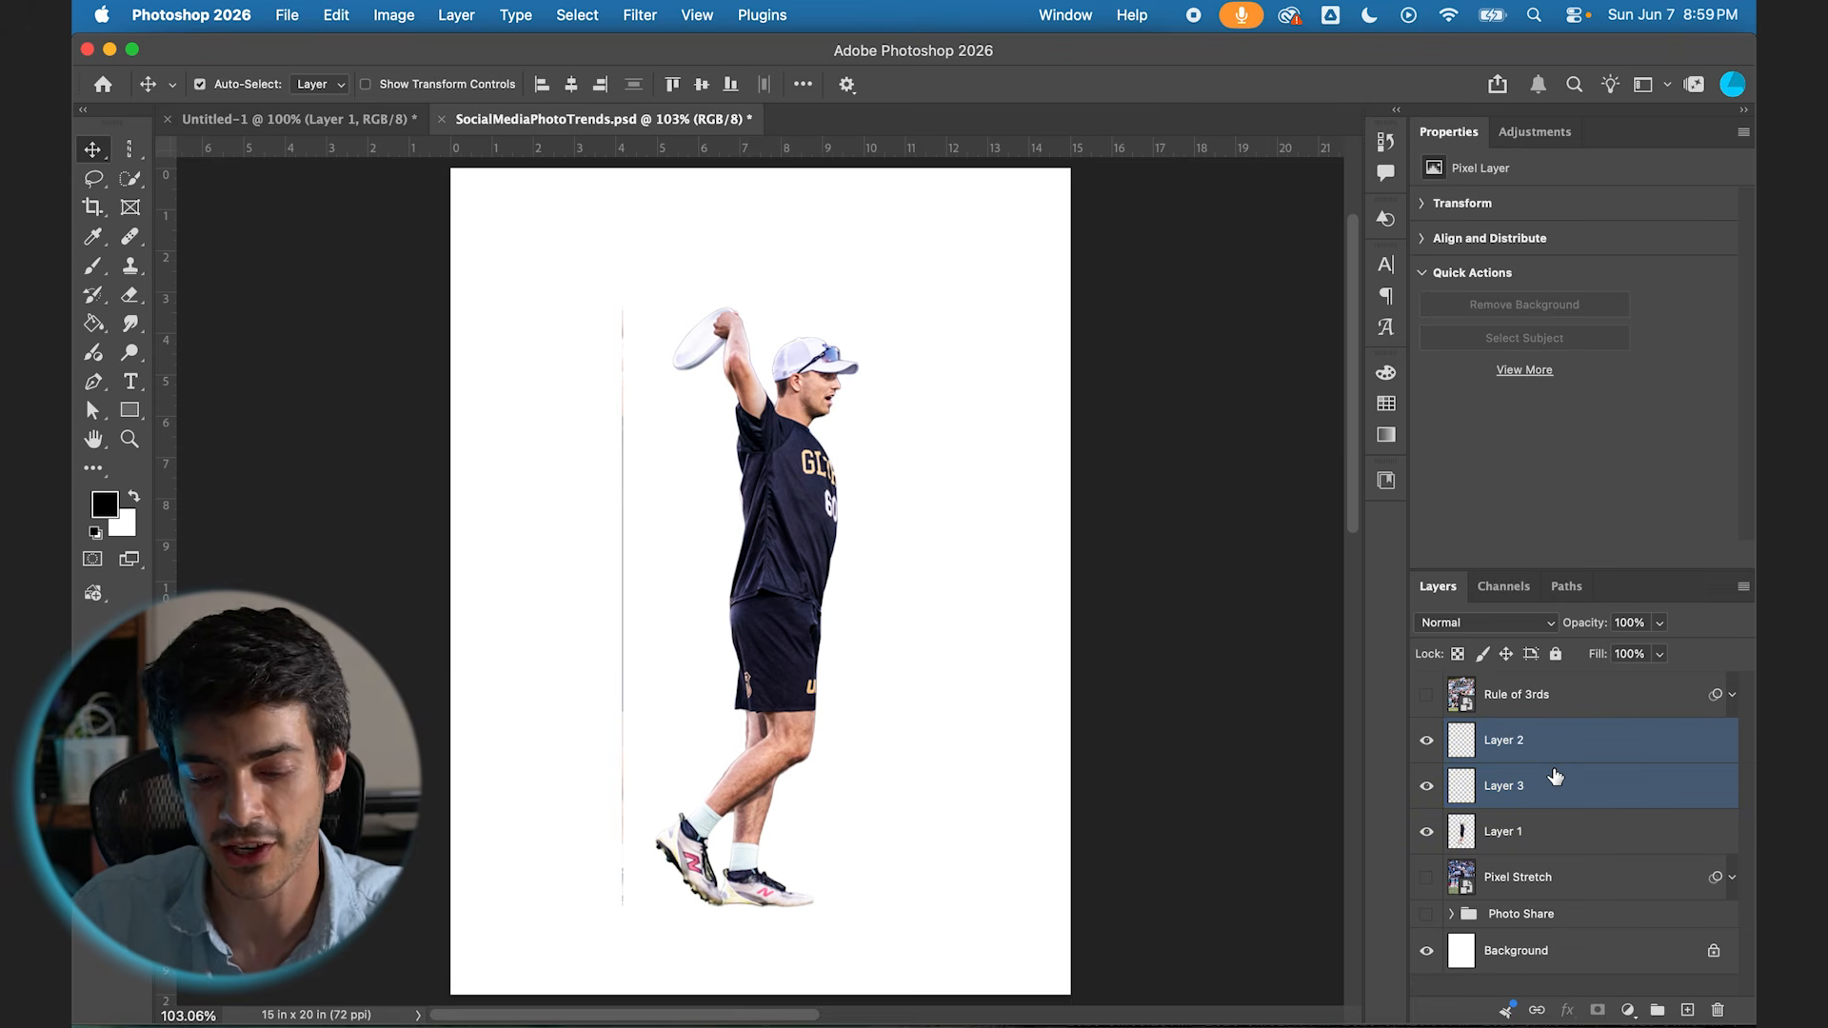
pyautogui.press('super+e')
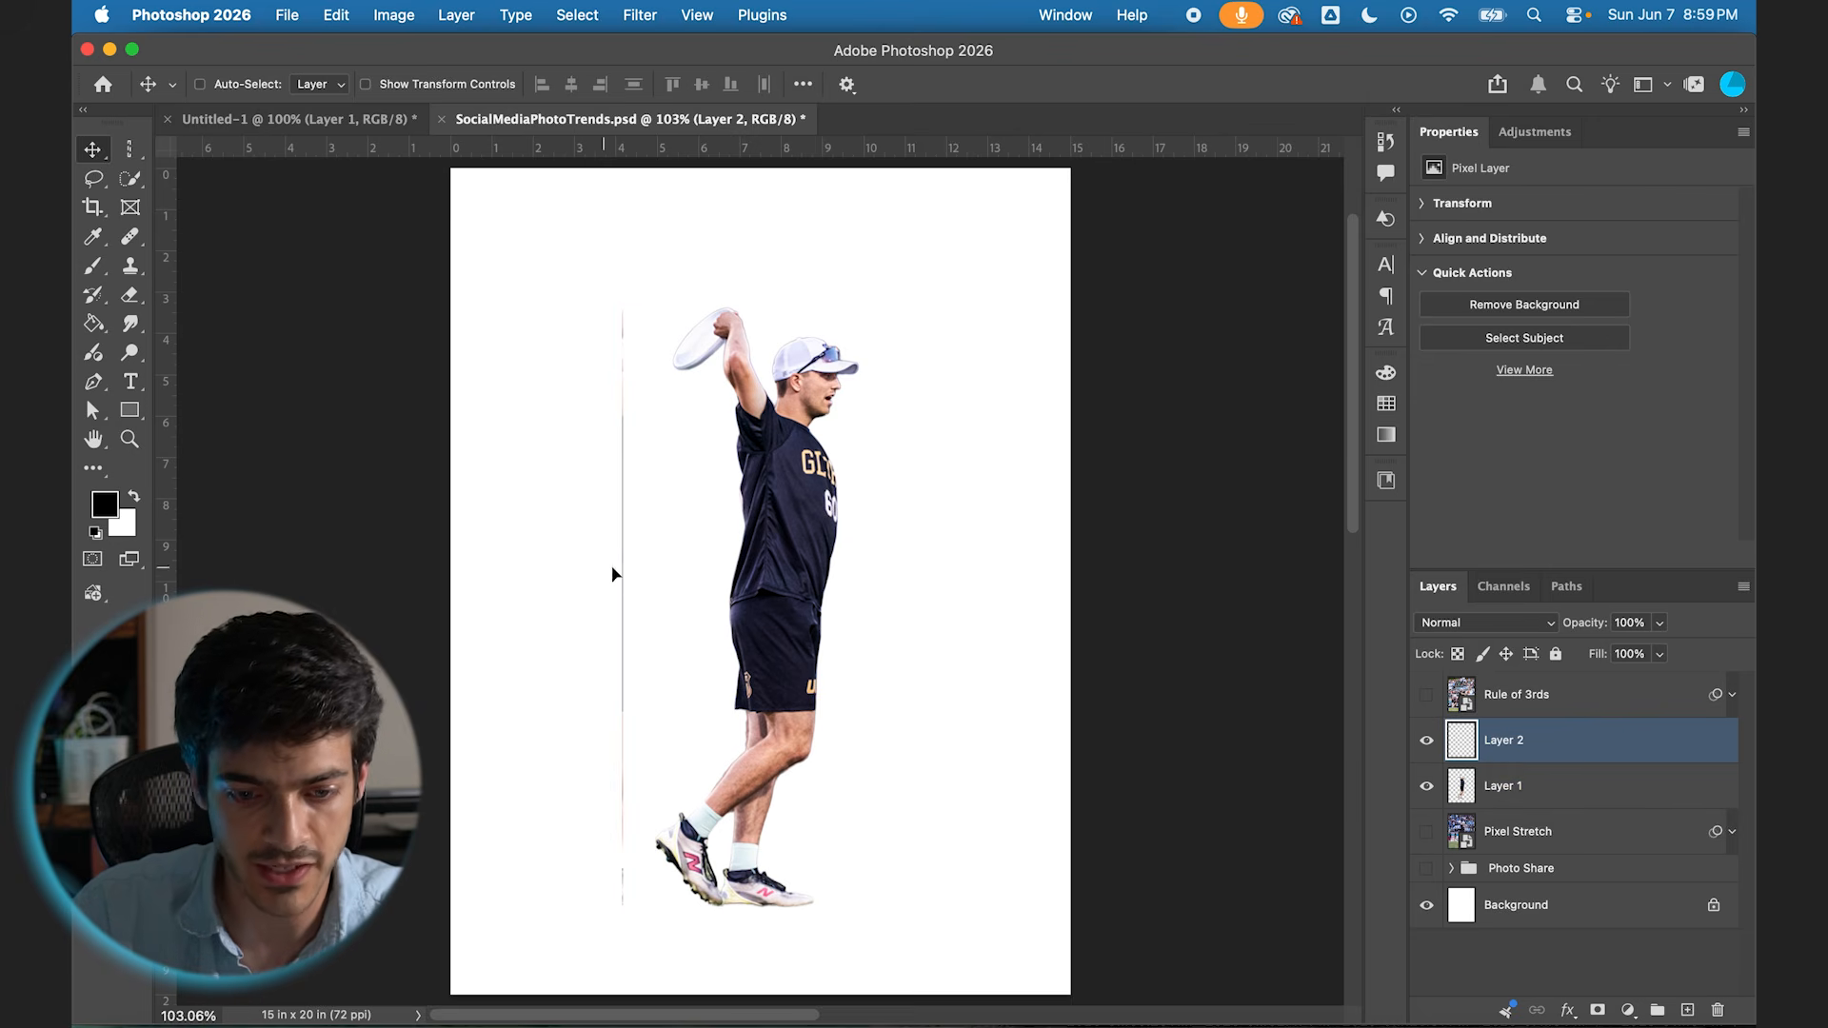
# Step: Place the merged strip behind the player, below Layer 1, and stretch it horizontally past the canvas's left edge
pyautogui.moveTo(609, 571); pyautogui.dragTo(735, 578)
pyautogui.moveTo(1471, 741); pyautogui.dragTo(1479, 795)
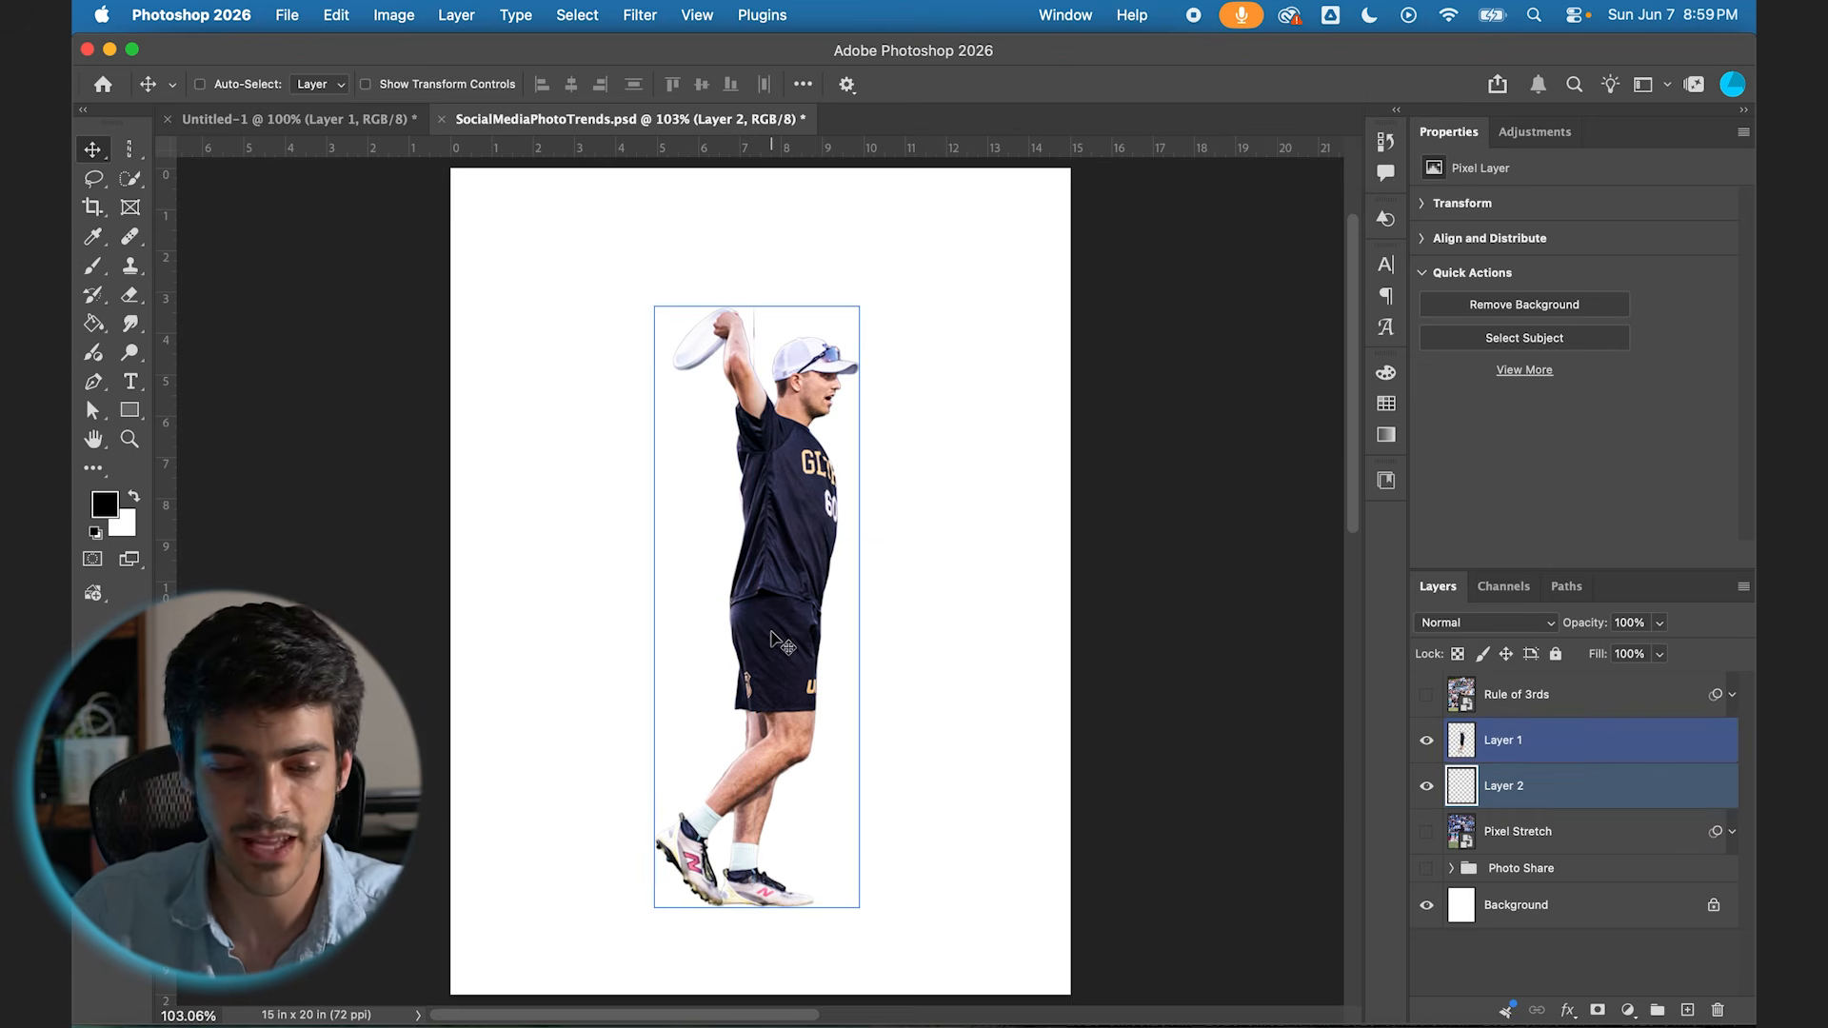
pyautogui.press('super+t')
pyautogui.moveTo(754, 608); pyautogui.dragTo(437, 616)
pyautogui.press('Return')
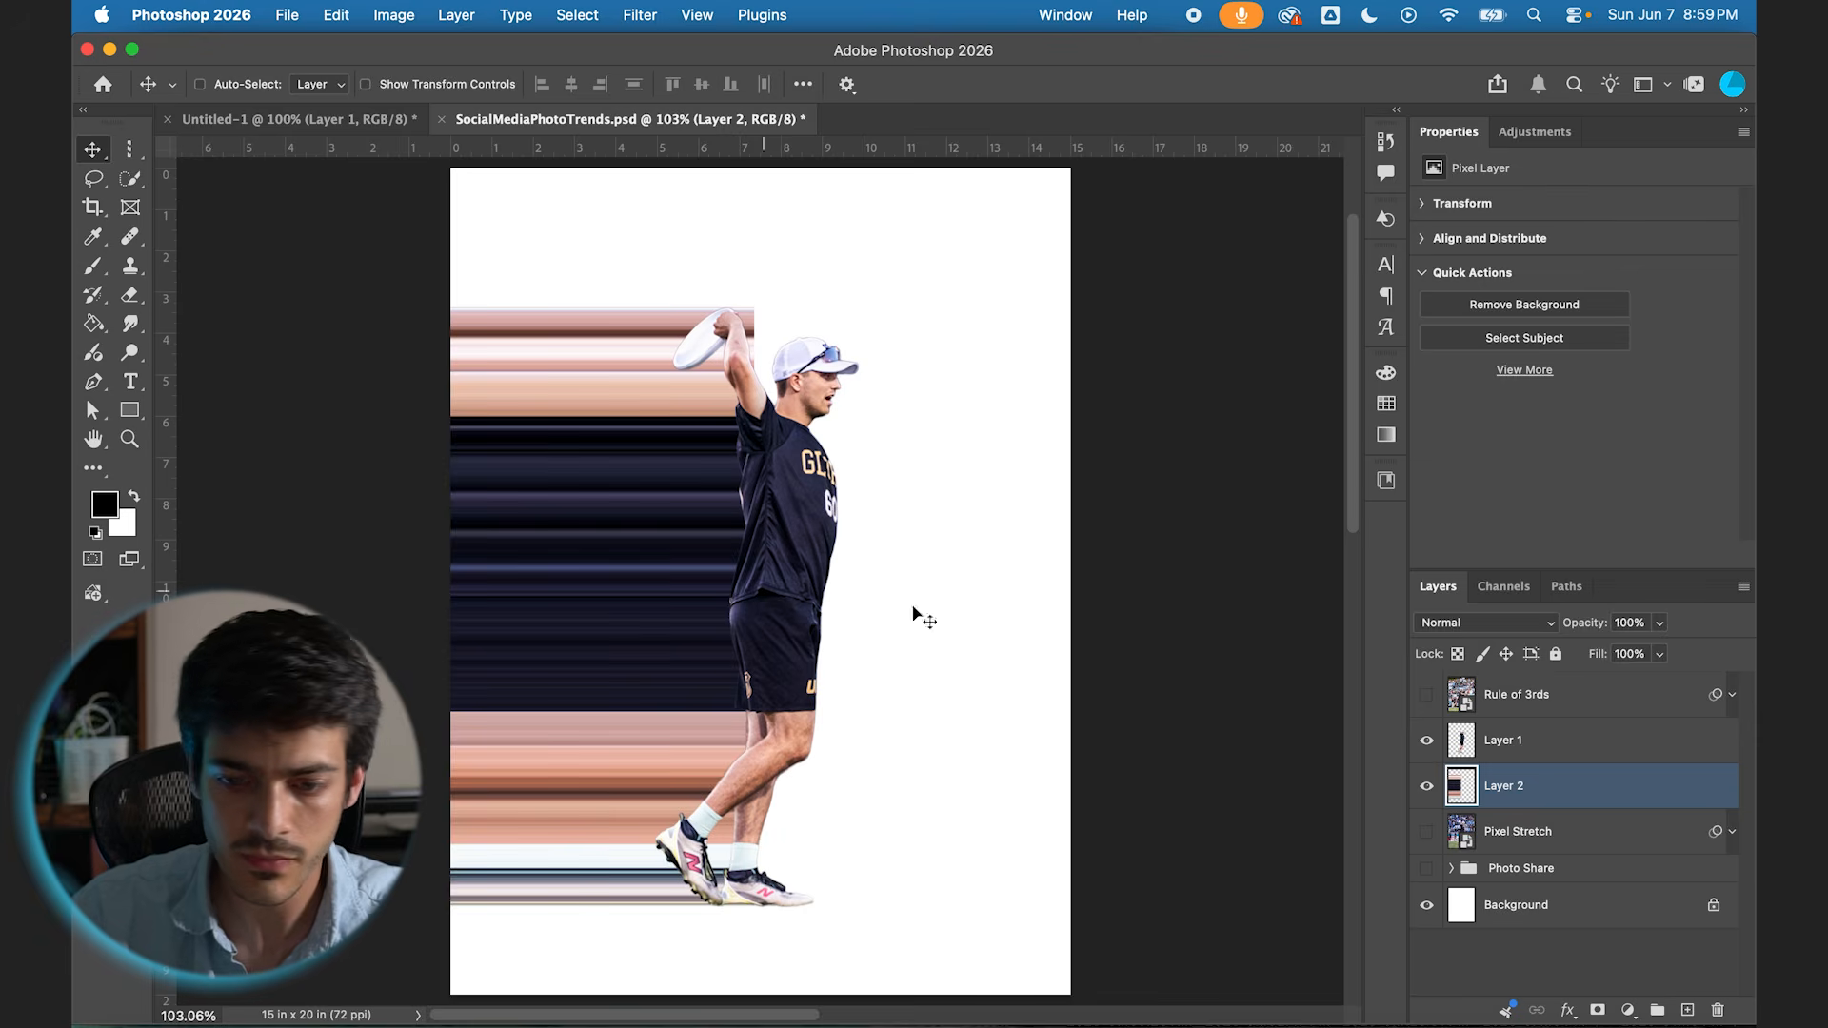
# Step: Show the Pixel Stretch photo, start a Warp on Layer 2, and pull its upper-right corner in to the player's raised hand
pyautogui.click(1427, 834)
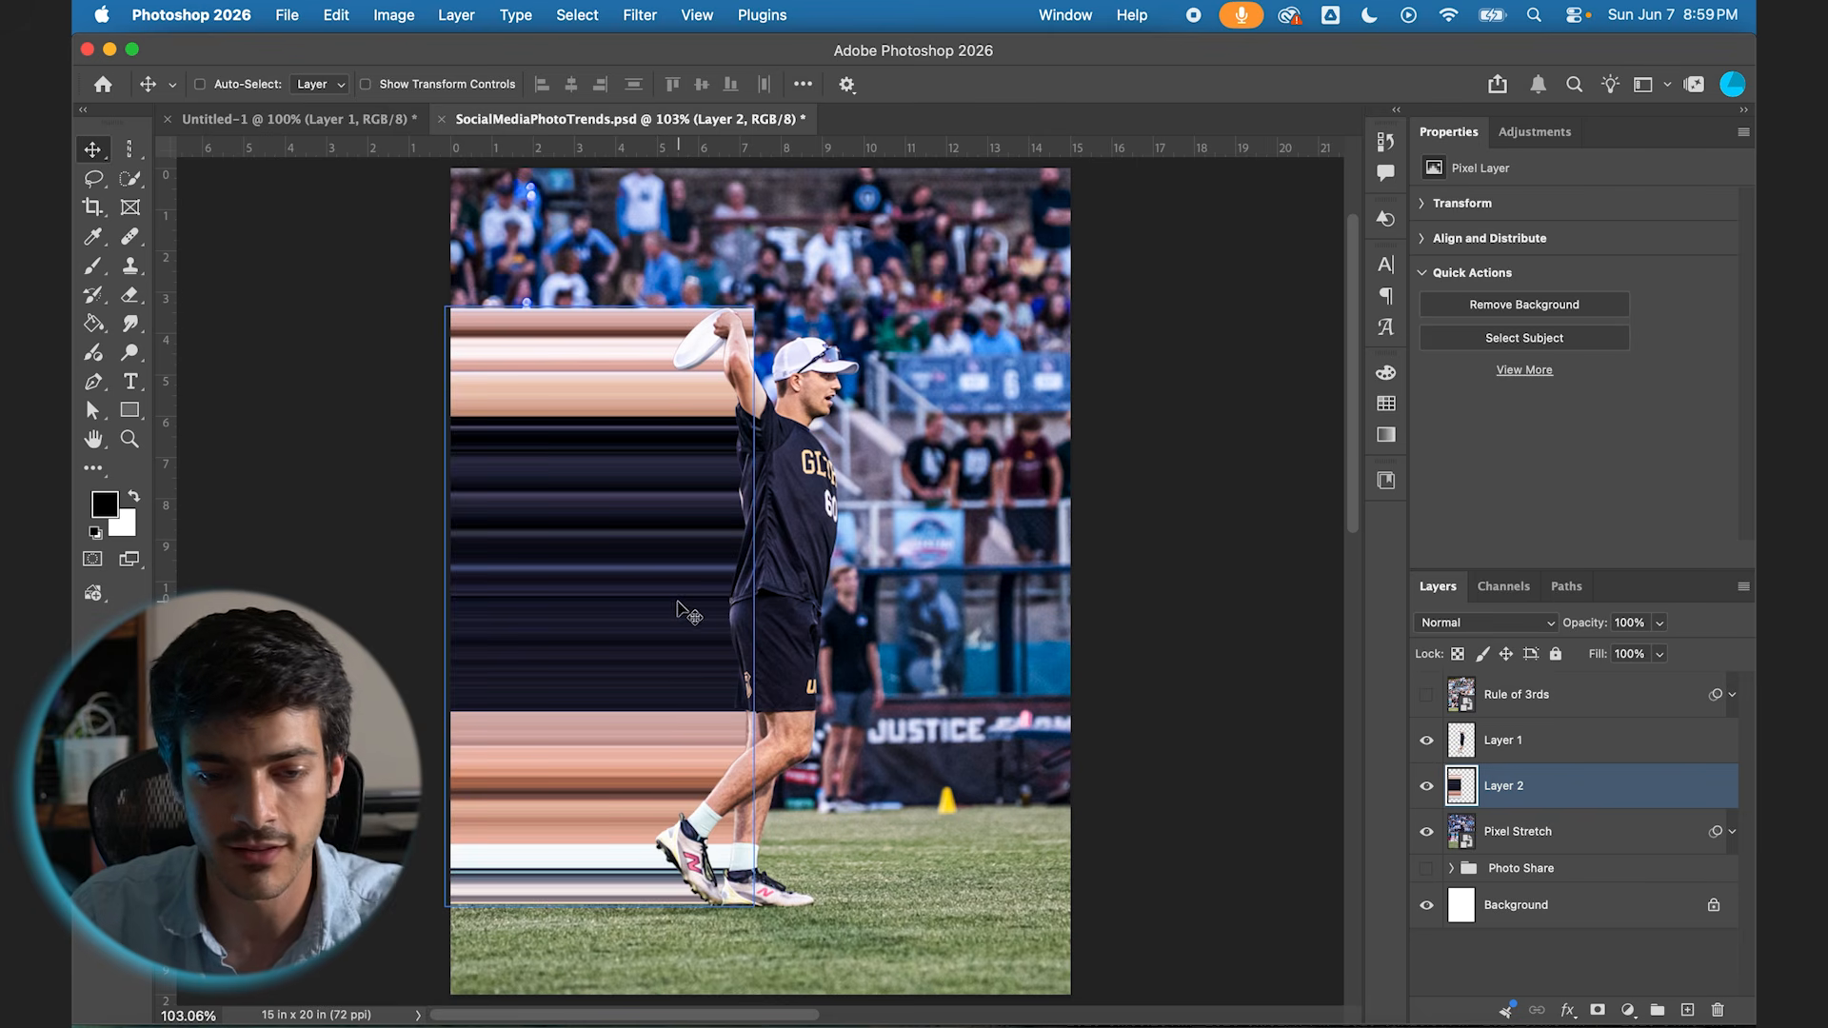
pyautogui.click(341, 10)
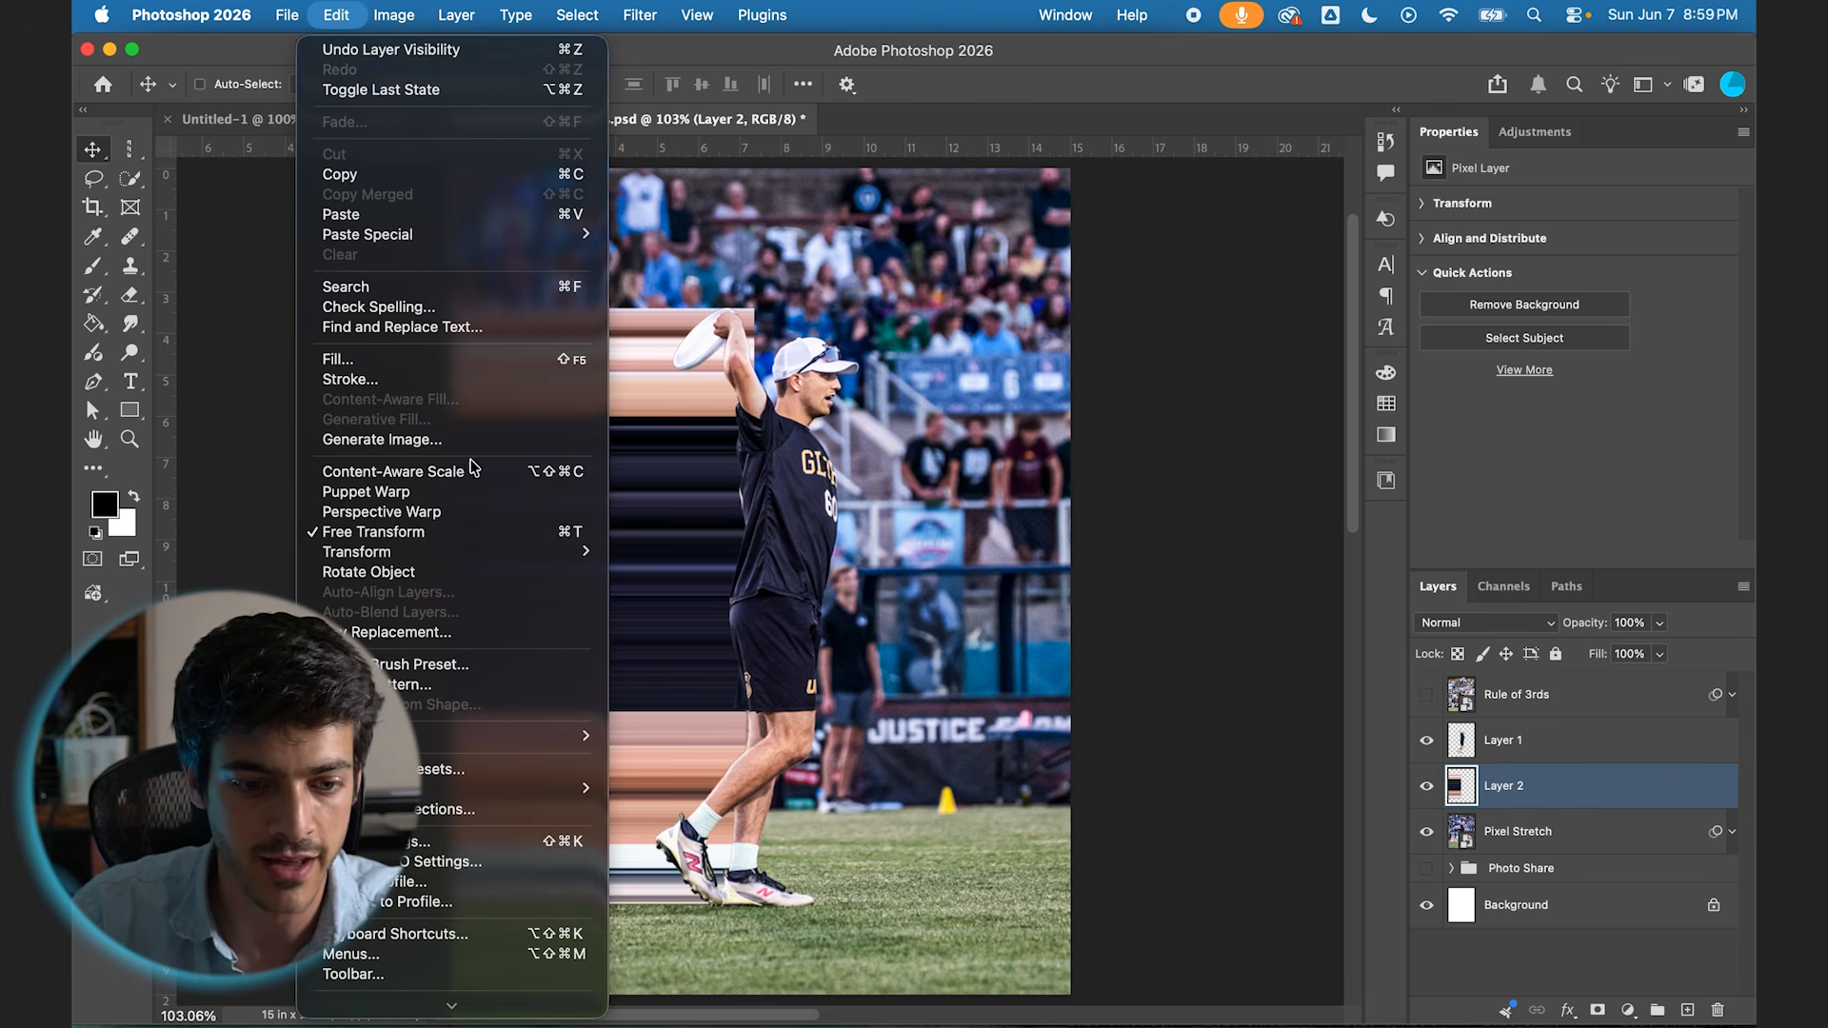
pyautogui.moveTo(489, 552)
pyautogui.click(710, 703)
pyautogui.moveTo(743, 302); pyautogui.dragTo(732, 317)
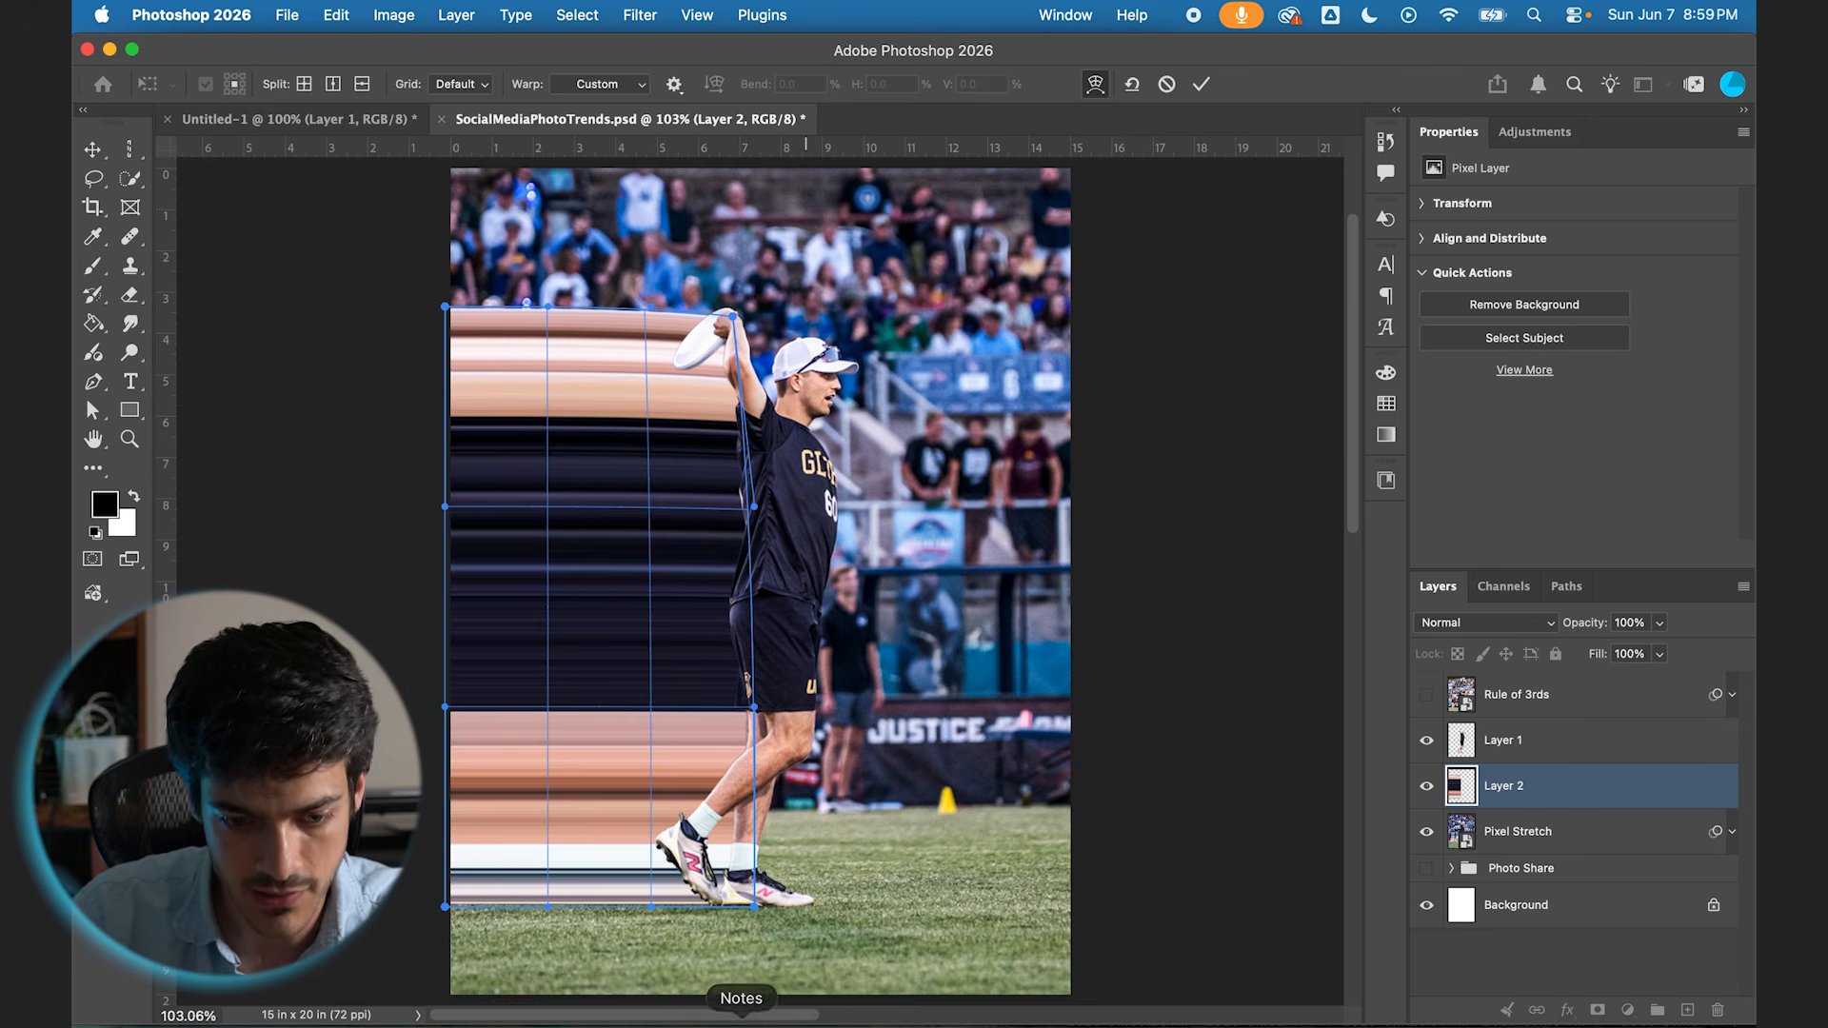
# Step: Warp the strip's far end upward so the streaks curve up and away from the player, narrow the lower edge, and apply the warp
pyautogui.moveTo(444, 907); pyautogui.dragTo(358, 732)
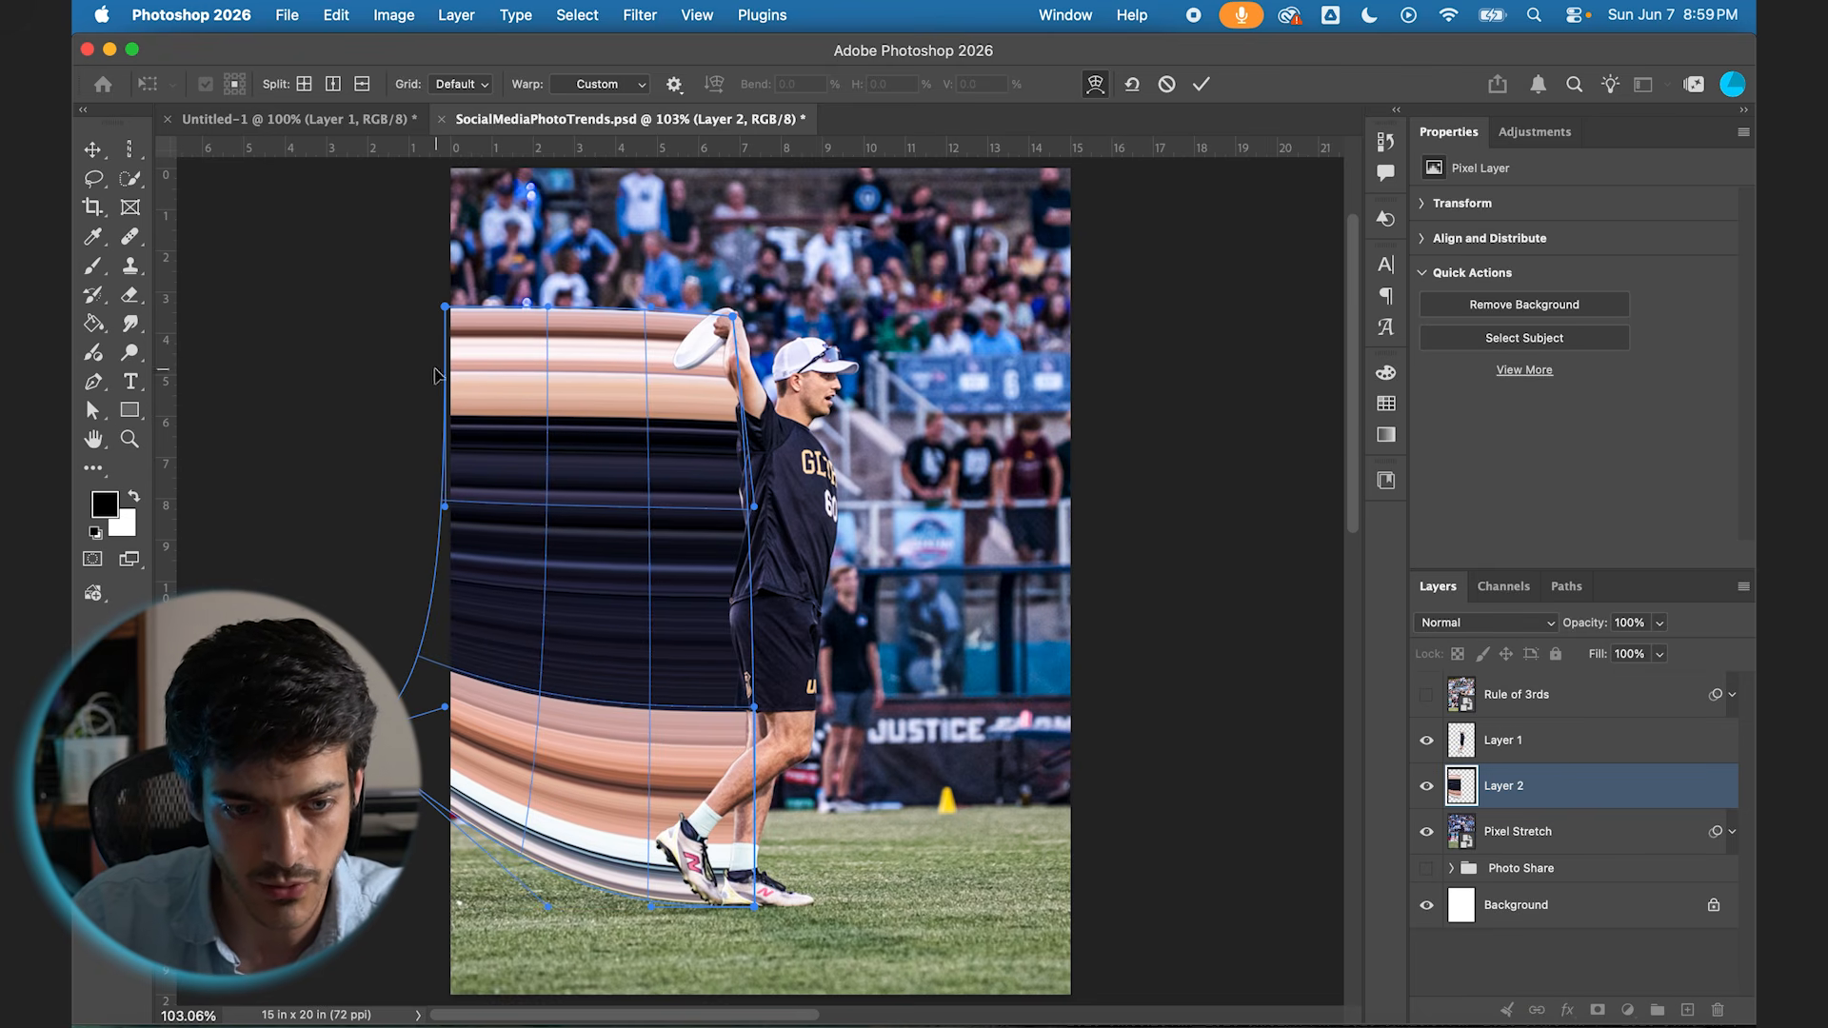
pyautogui.moveTo(445, 307); pyautogui.dragTo(394, 402)
pyautogui.scroll(-4, 396, 407)
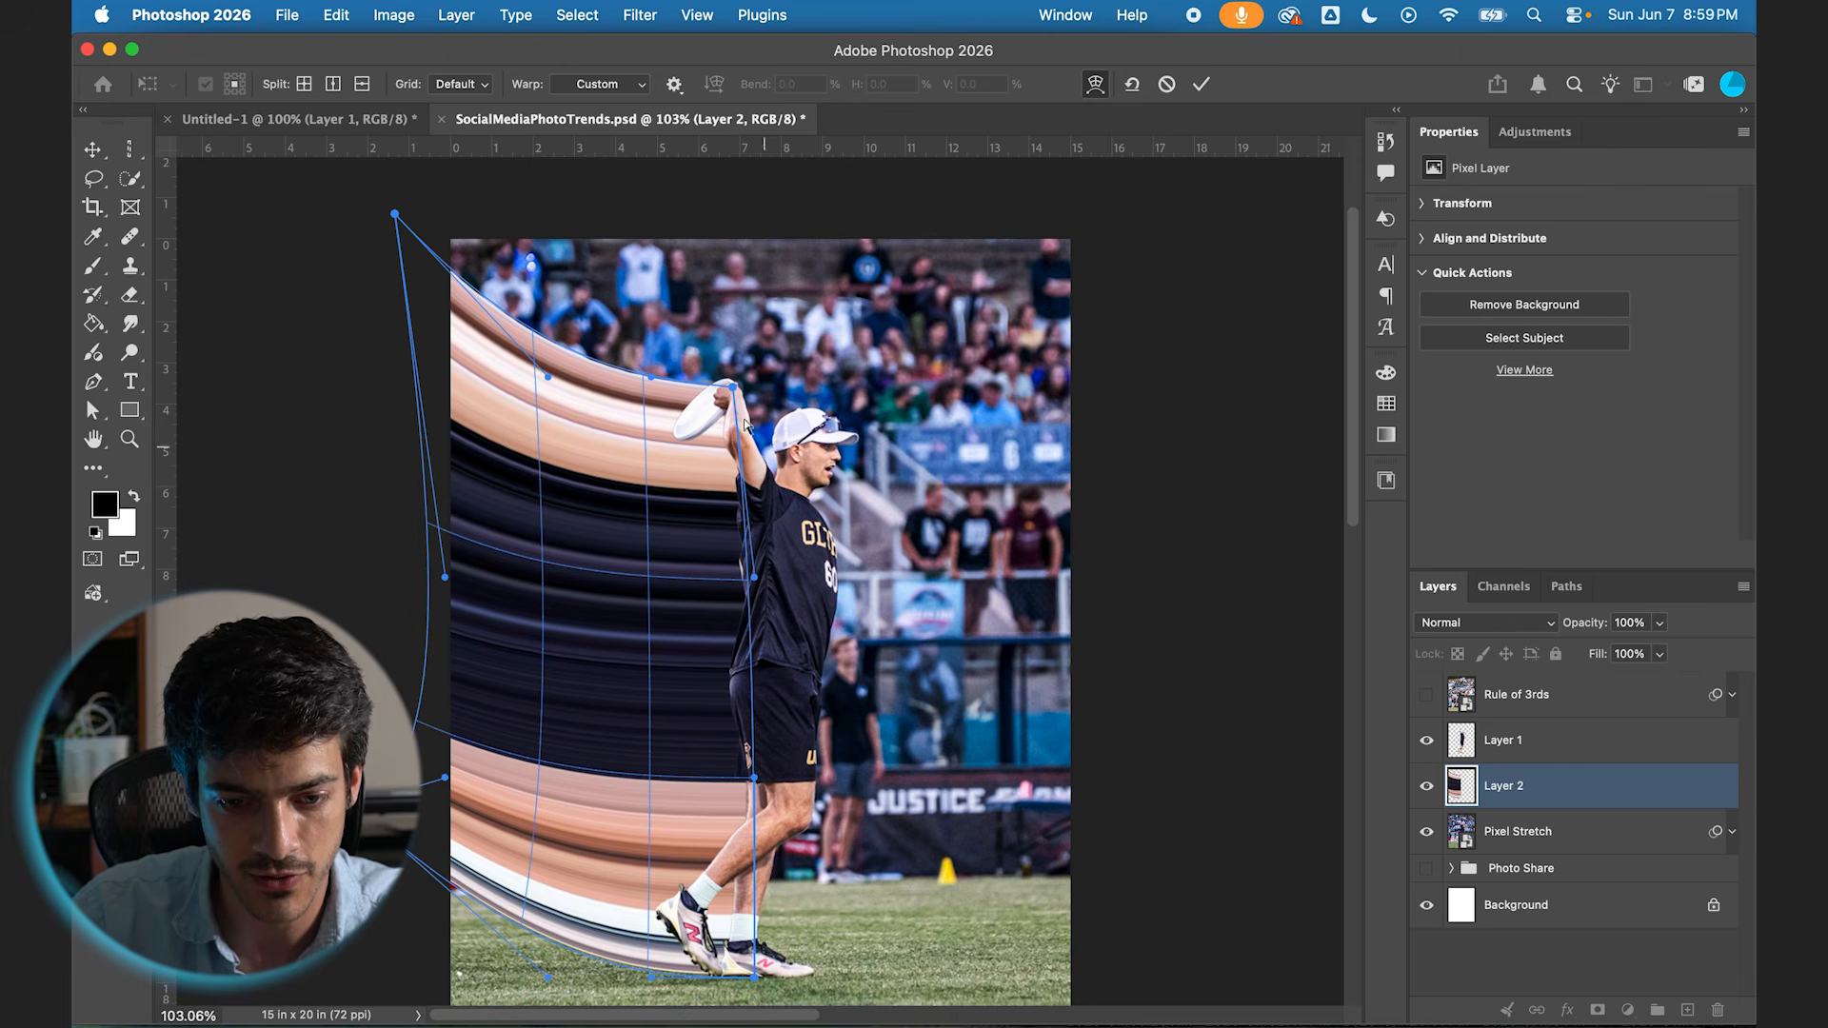
pyautogui.moveTo(651, 977); pyautogui.dragTo(580, 914)
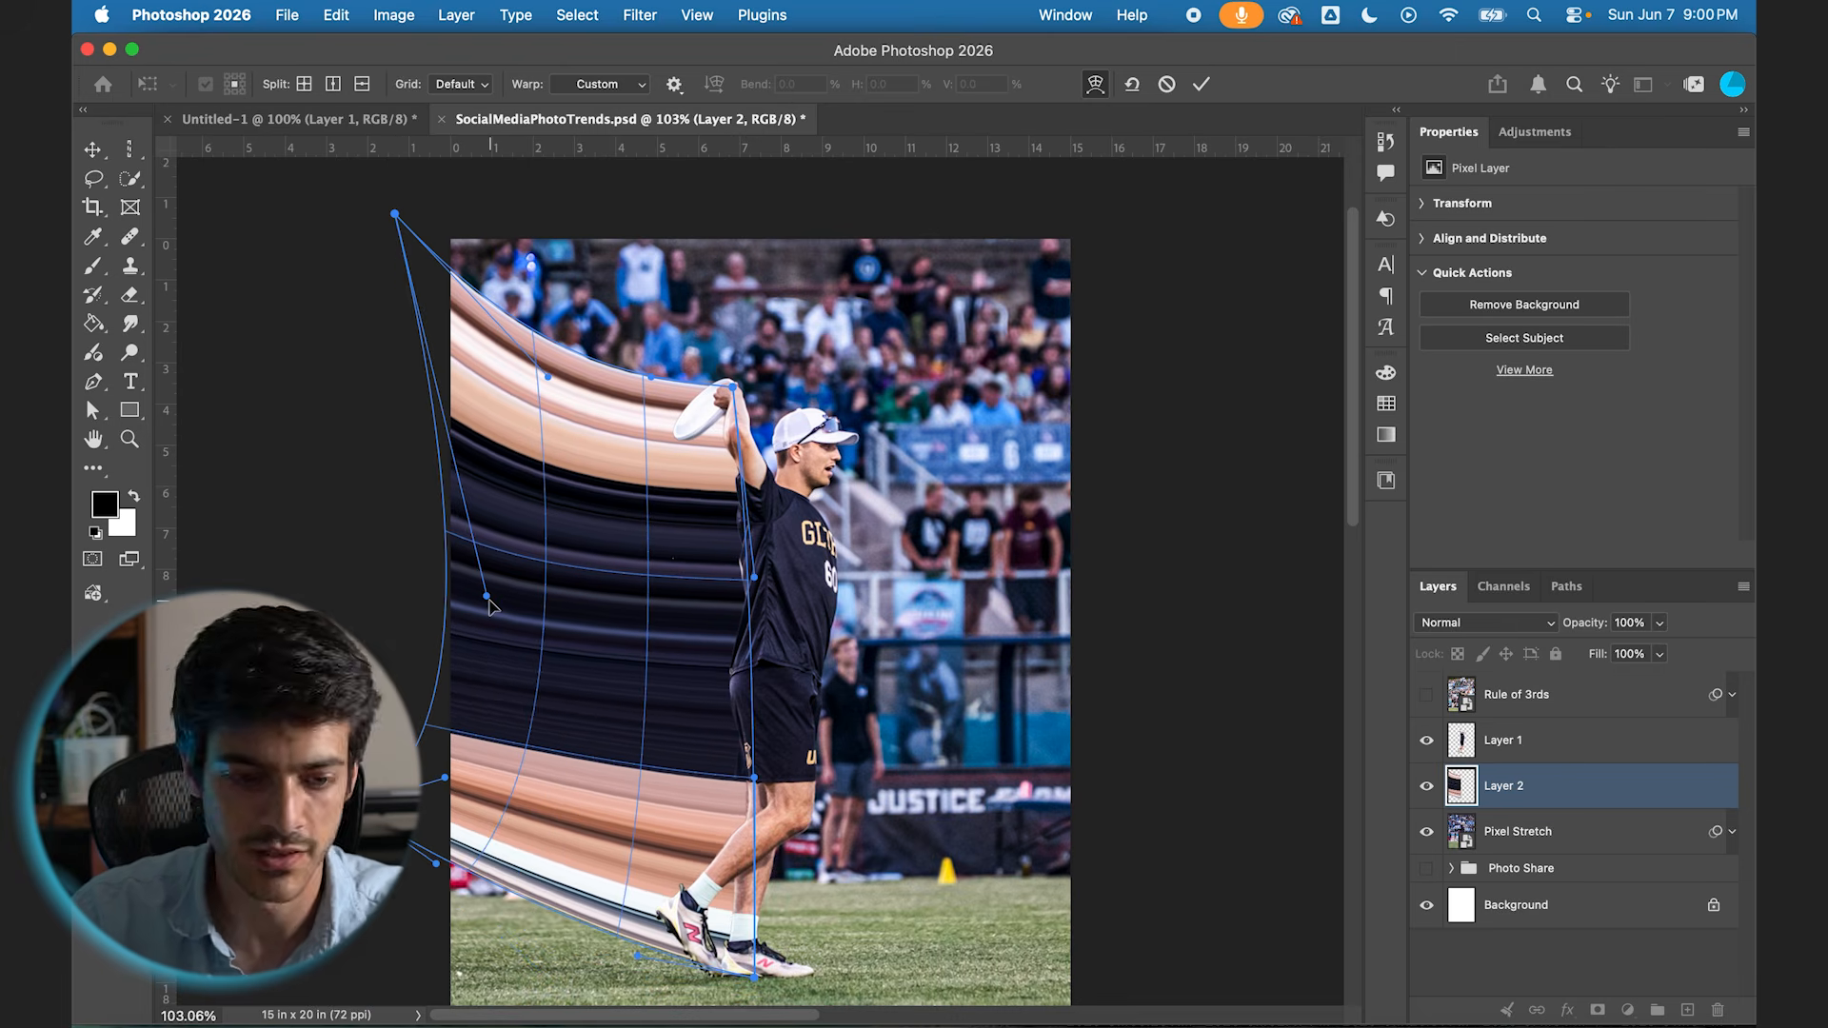
pyautogui.click(1202, 84)
# Step: Group Layer 1, Layer 2 and Pixel Stretch, and name the group "pixel Stetch"
pyautogui.hotkey('alt', 'shift', '[')
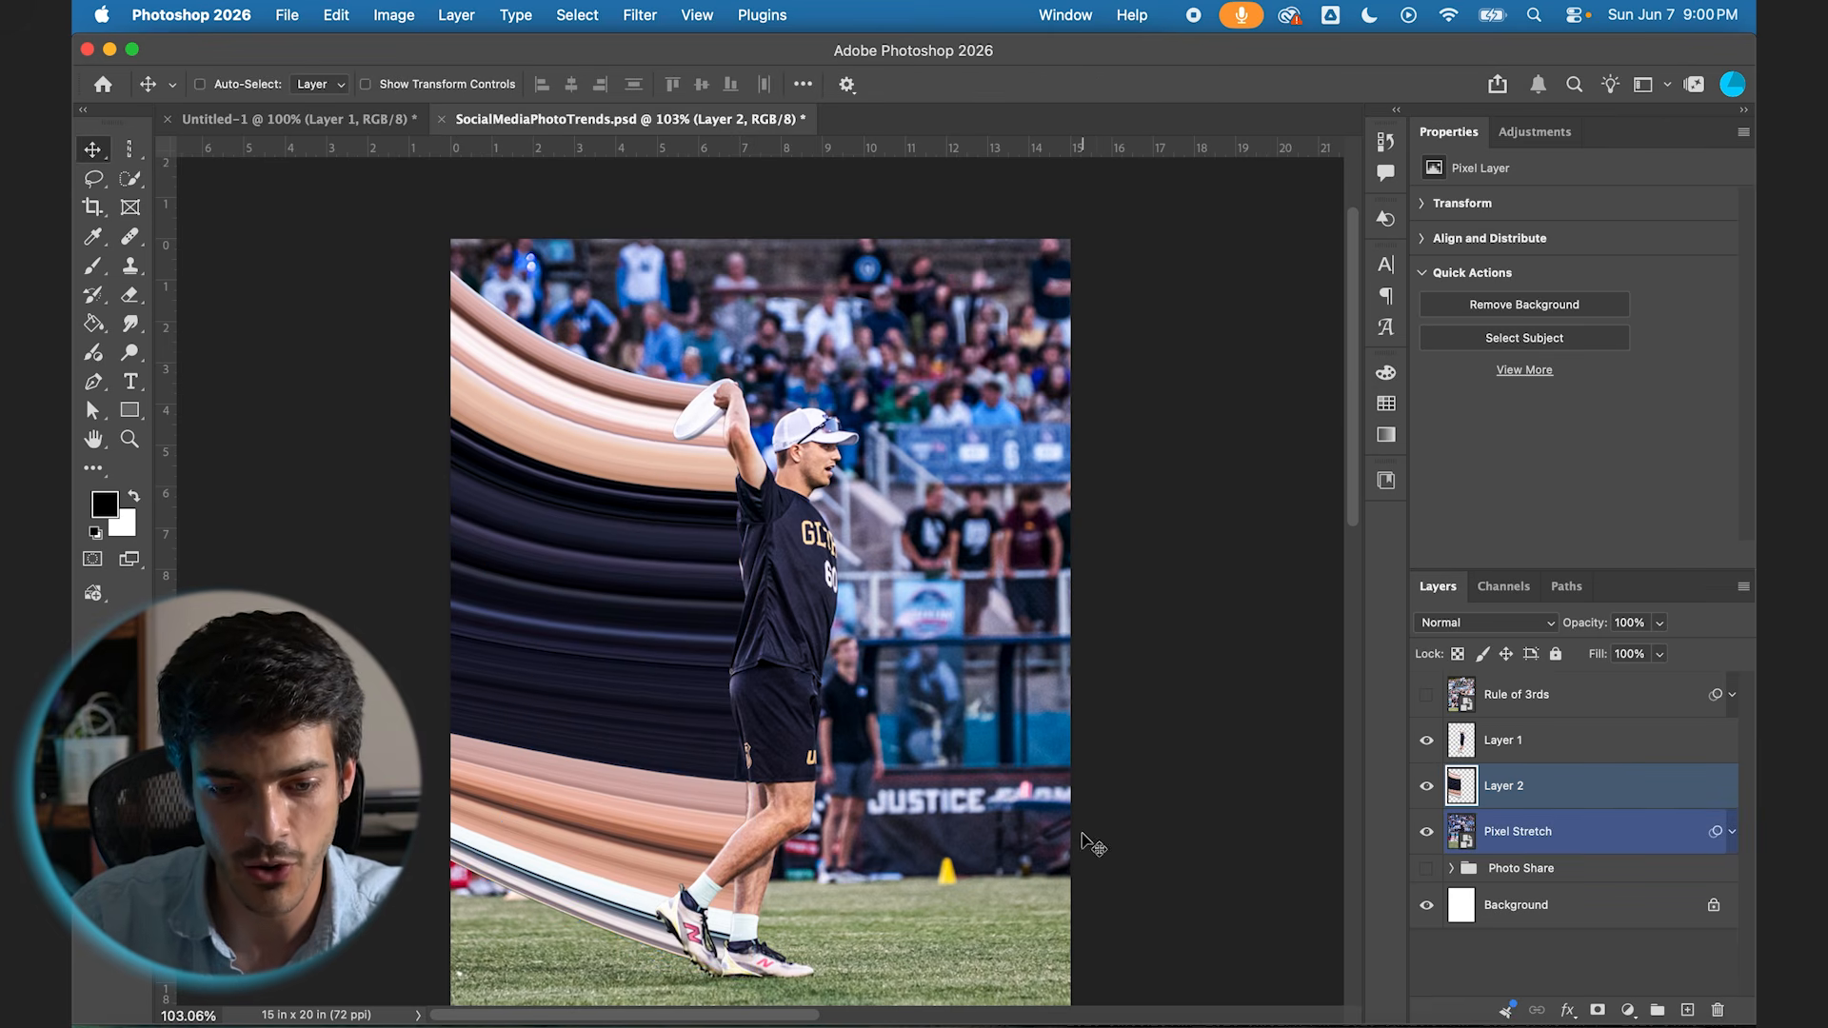
pyautogui.scroll(-2, 1137, 869)
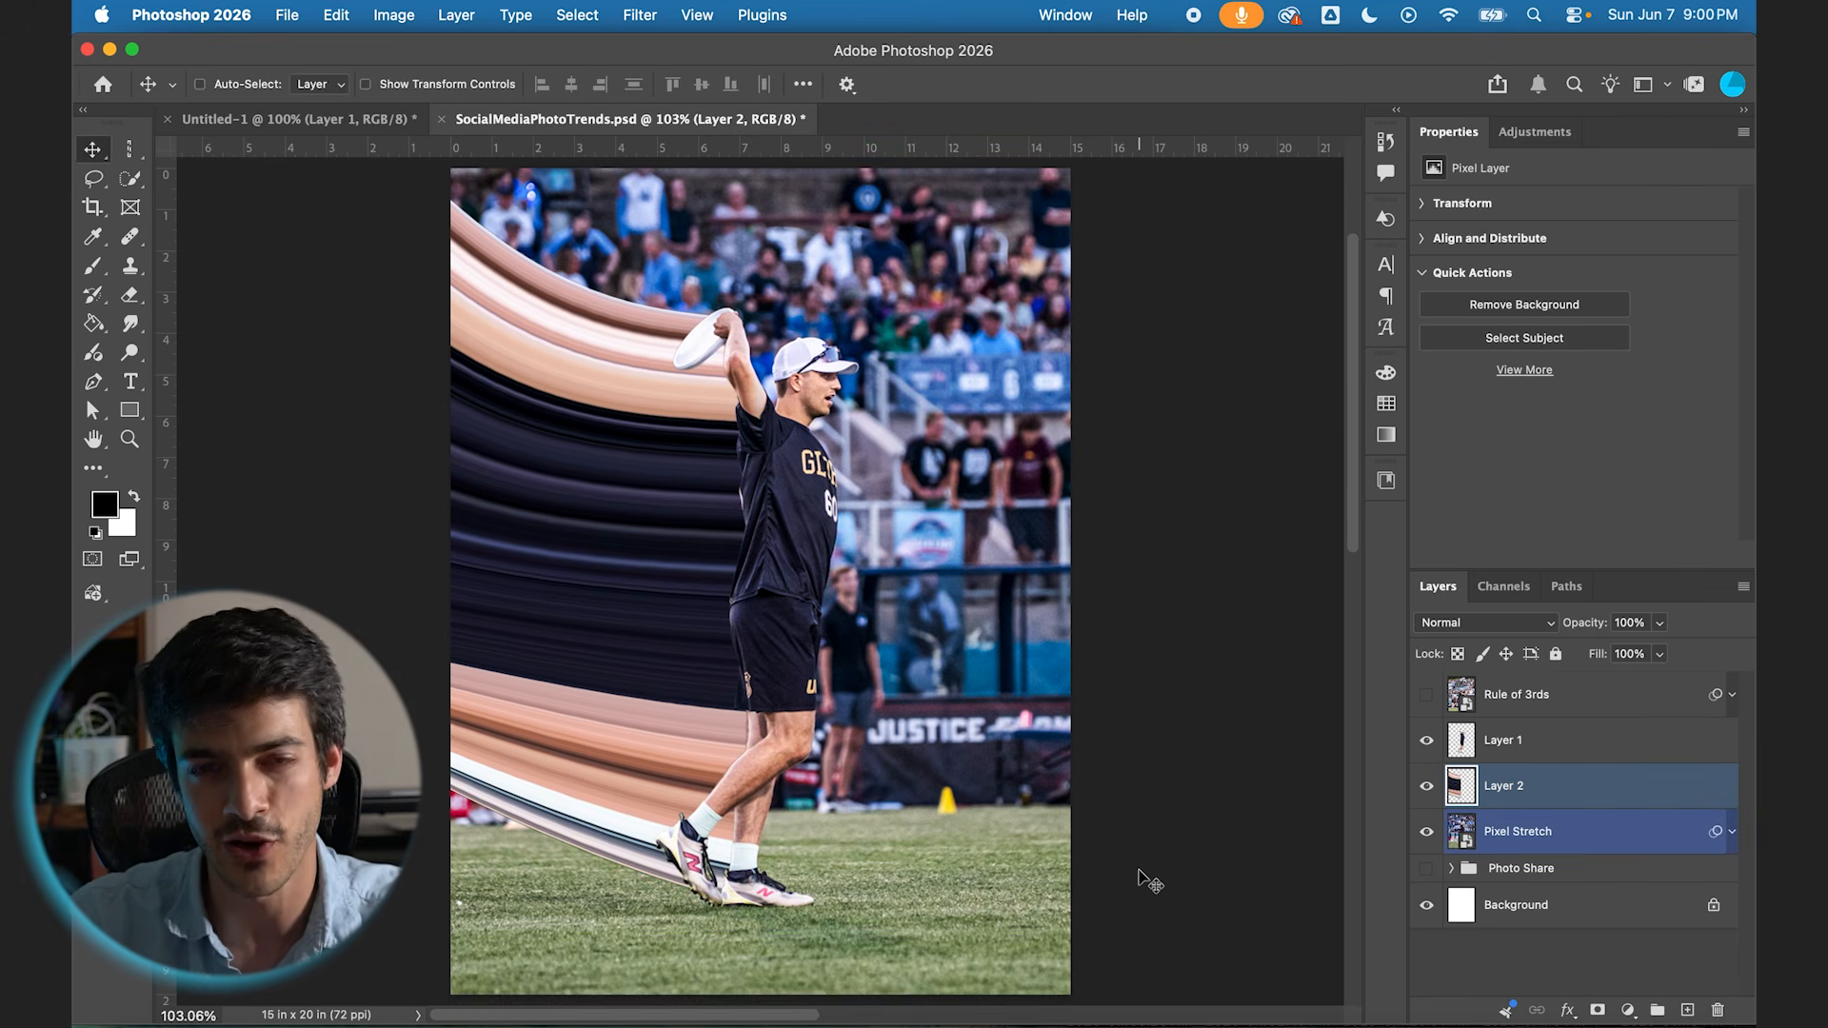
pyautogui.keyDown('shift'); pyautogui.click(1514, 740); pyautogui.keyUp('shift')
pyautogui.click(1658, 1010)
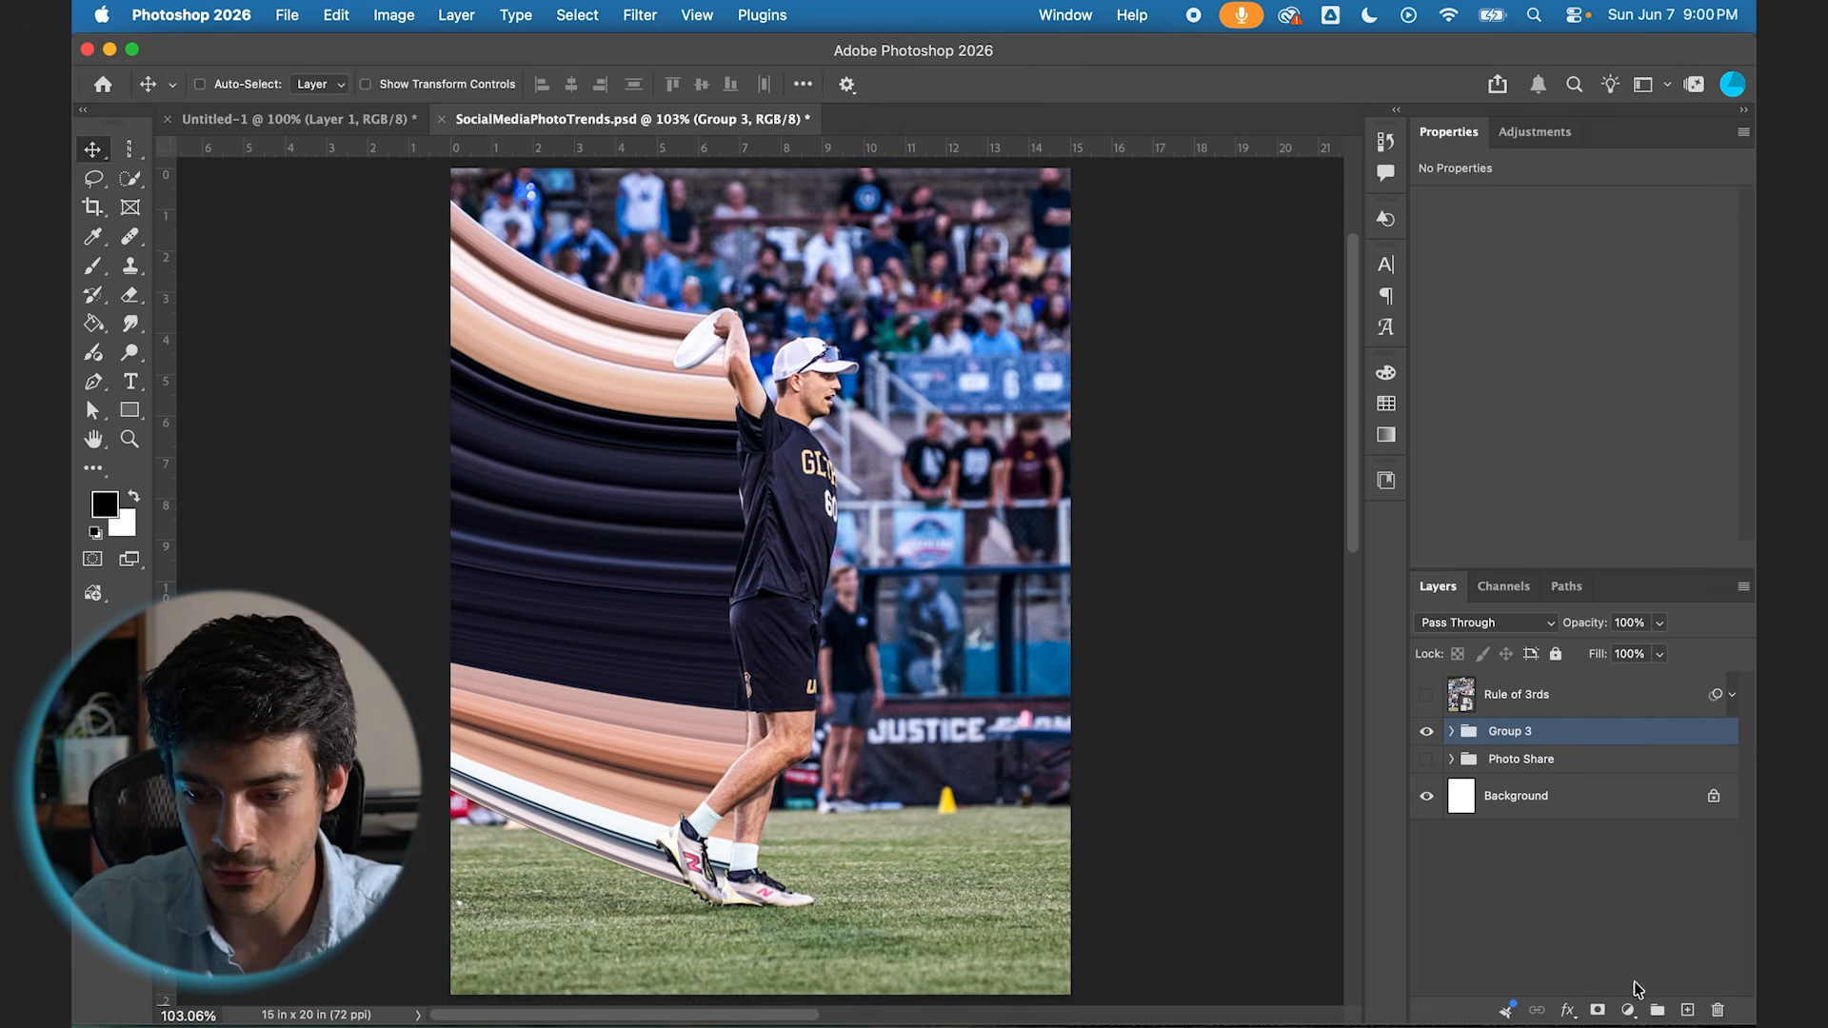
pyautogui.doubleClick(1517, 733)
pyautogui.write('pixel Ste')
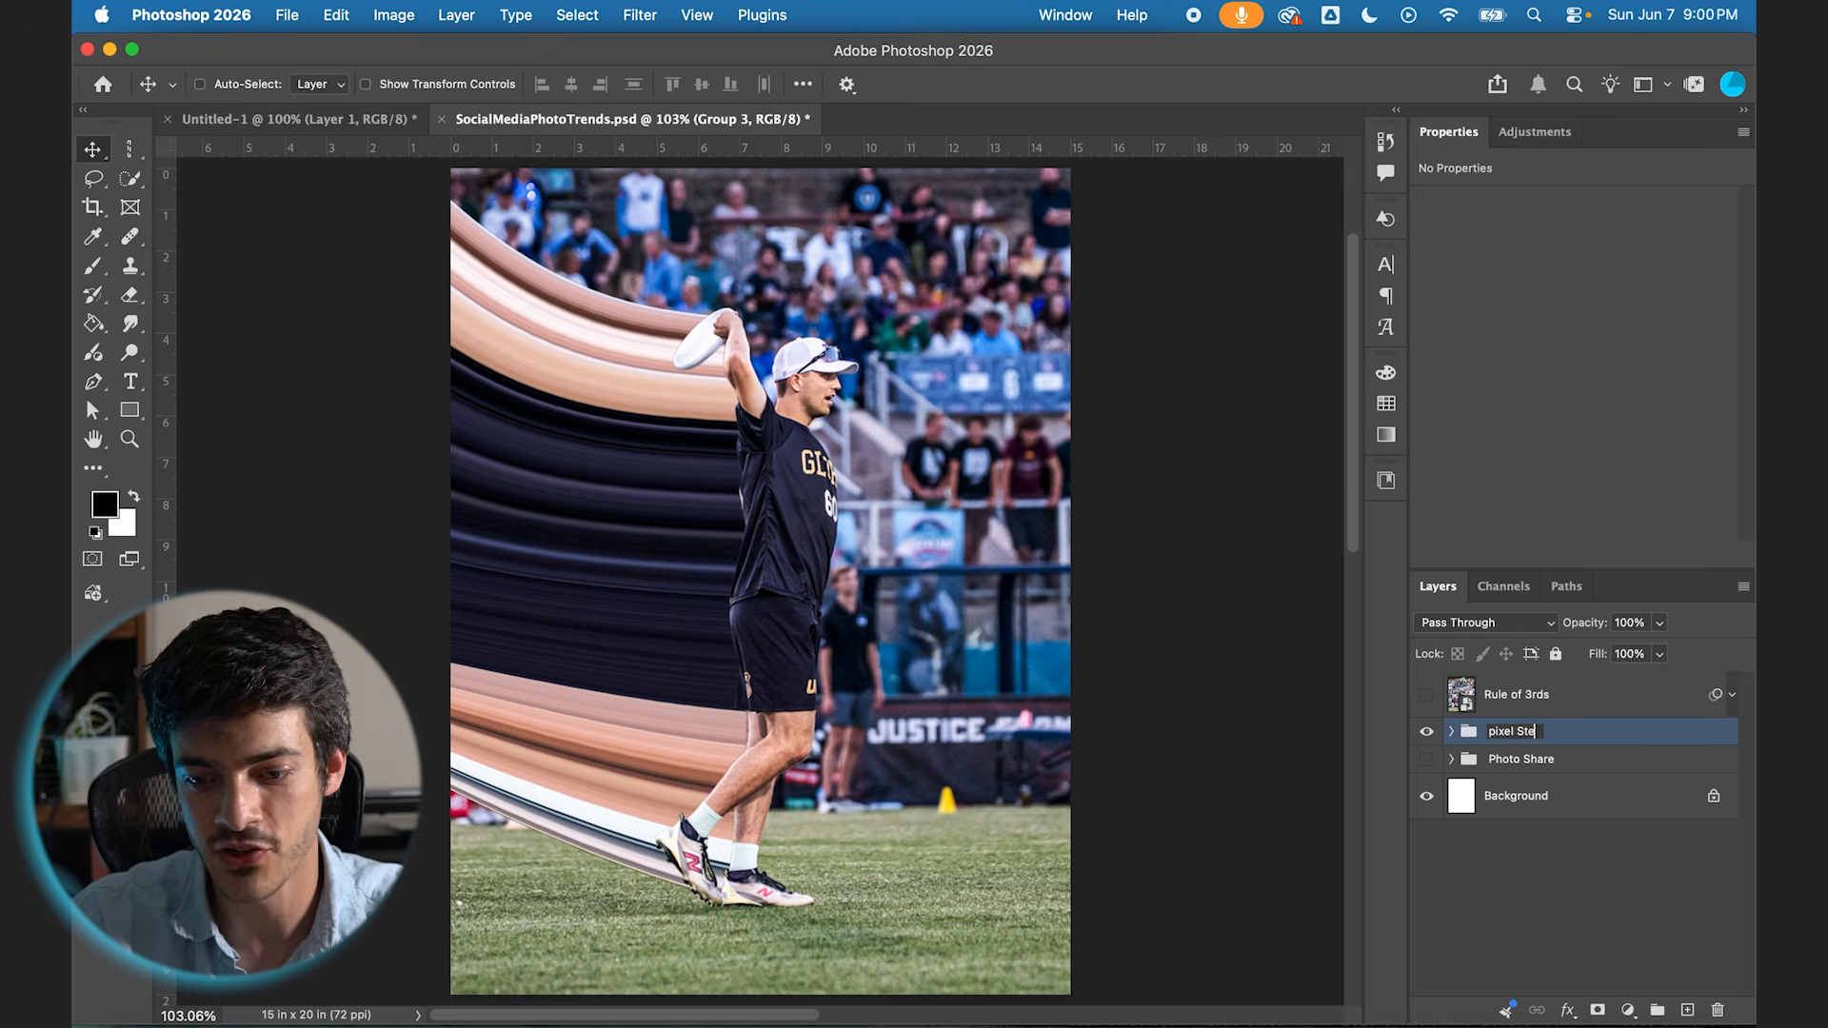
pyautogui.write('tch')
pyautogui.press('Return')
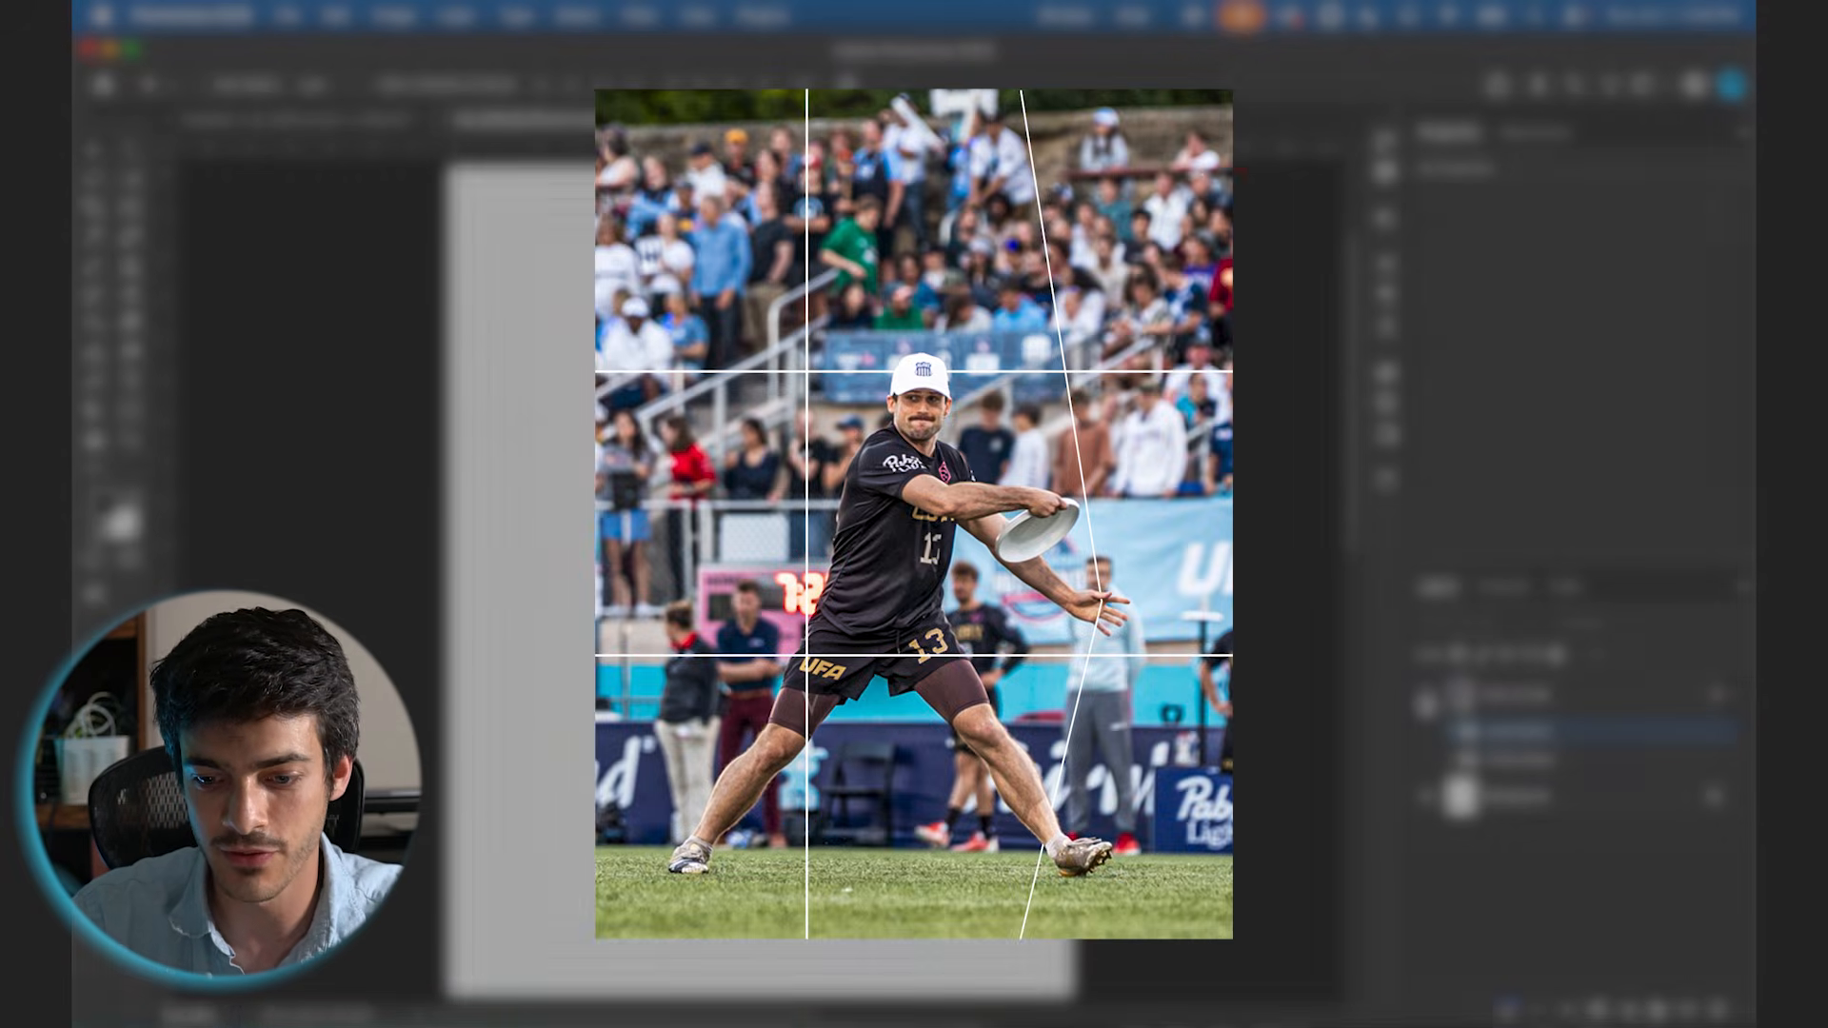
# Step: Hide the pixel Stetch group, show the Rule of 3rds photo, and add a guide layout with 3 columns and 3 rows
pyautogui.click(1427, 697)
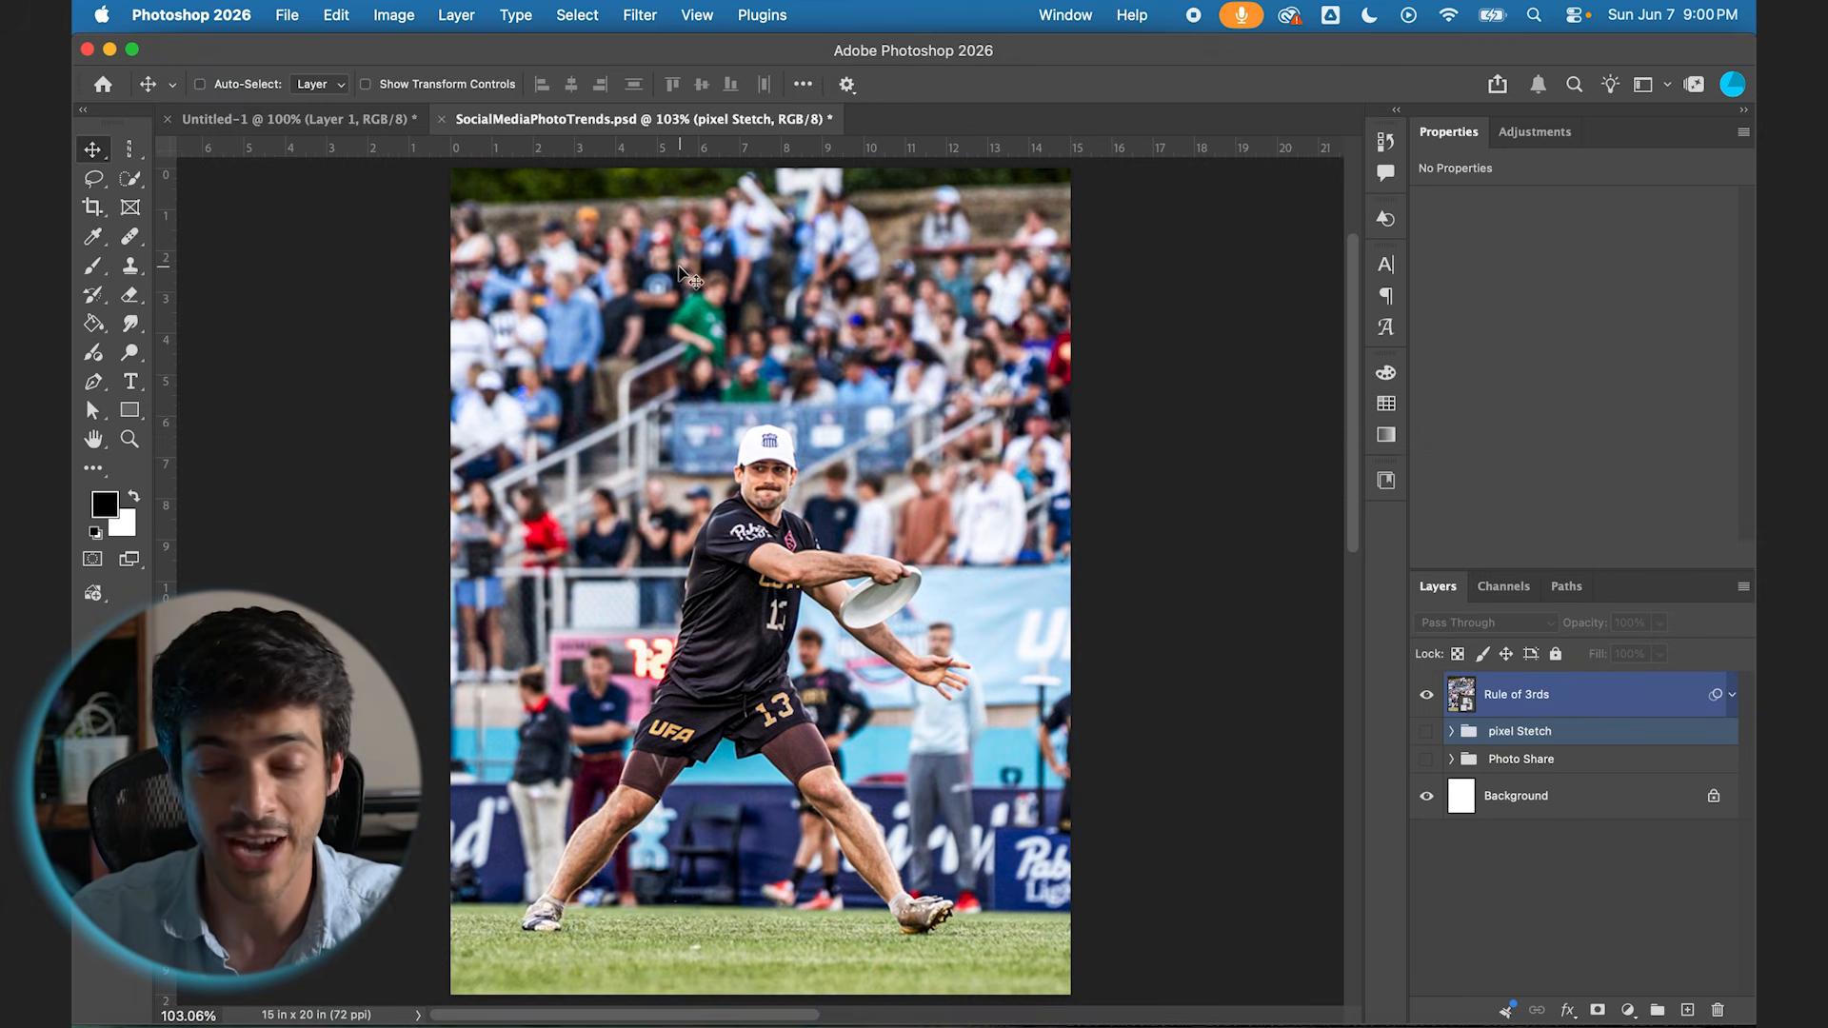
pyautogui.click(694, 15)
pyautogui.moveTo(760, 583)
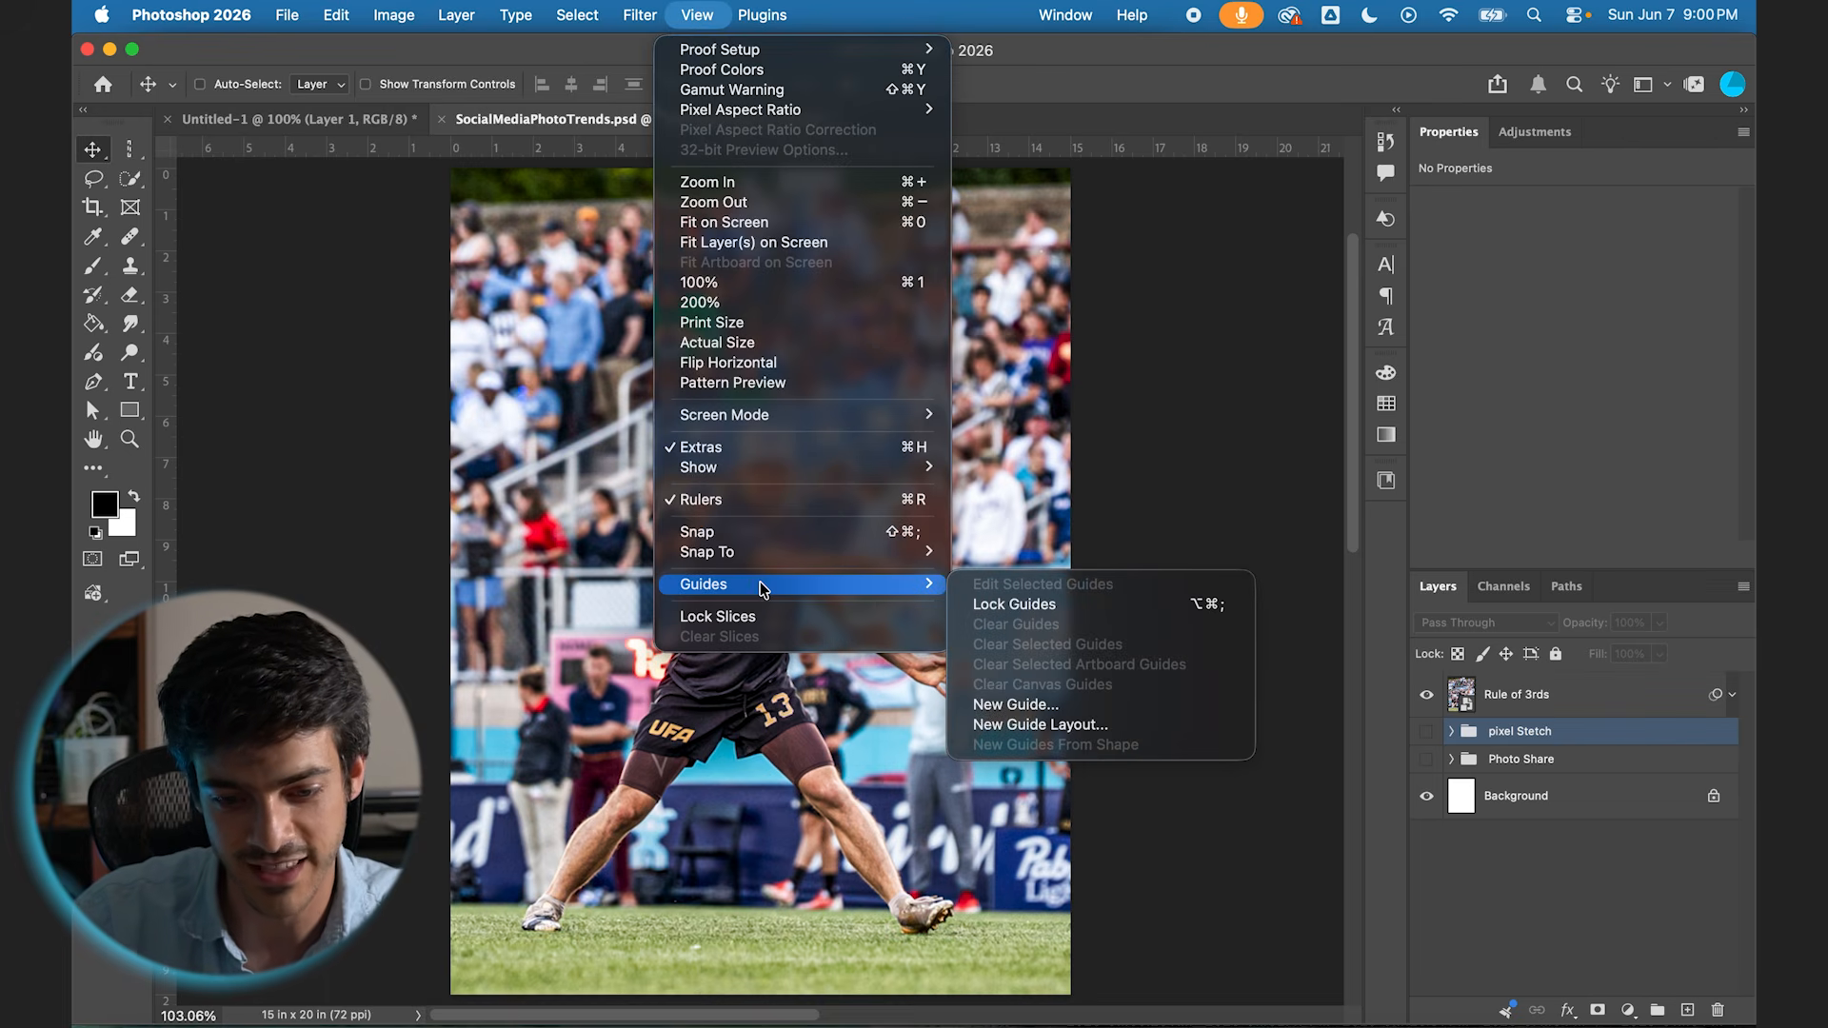
pyautogui.click(1074, 729)
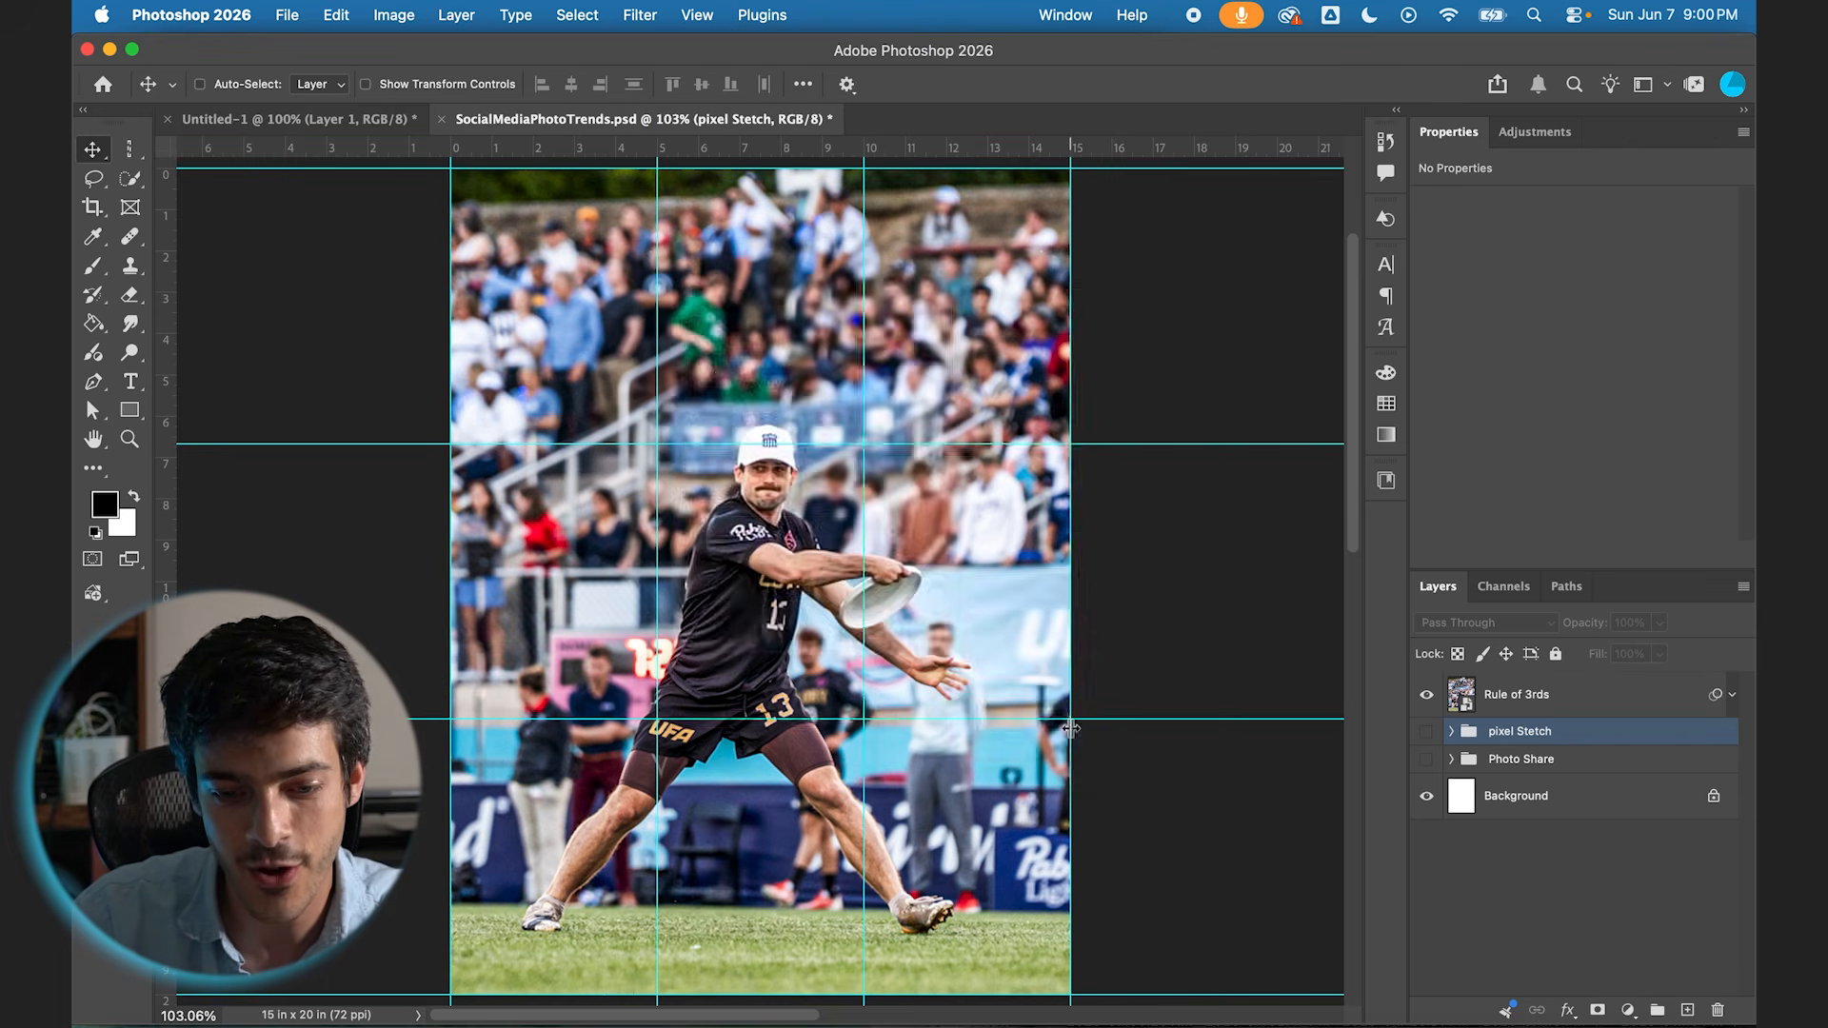
pyautogui.moveTo(947, 303); pyautogui.dragTo(1033, 151)
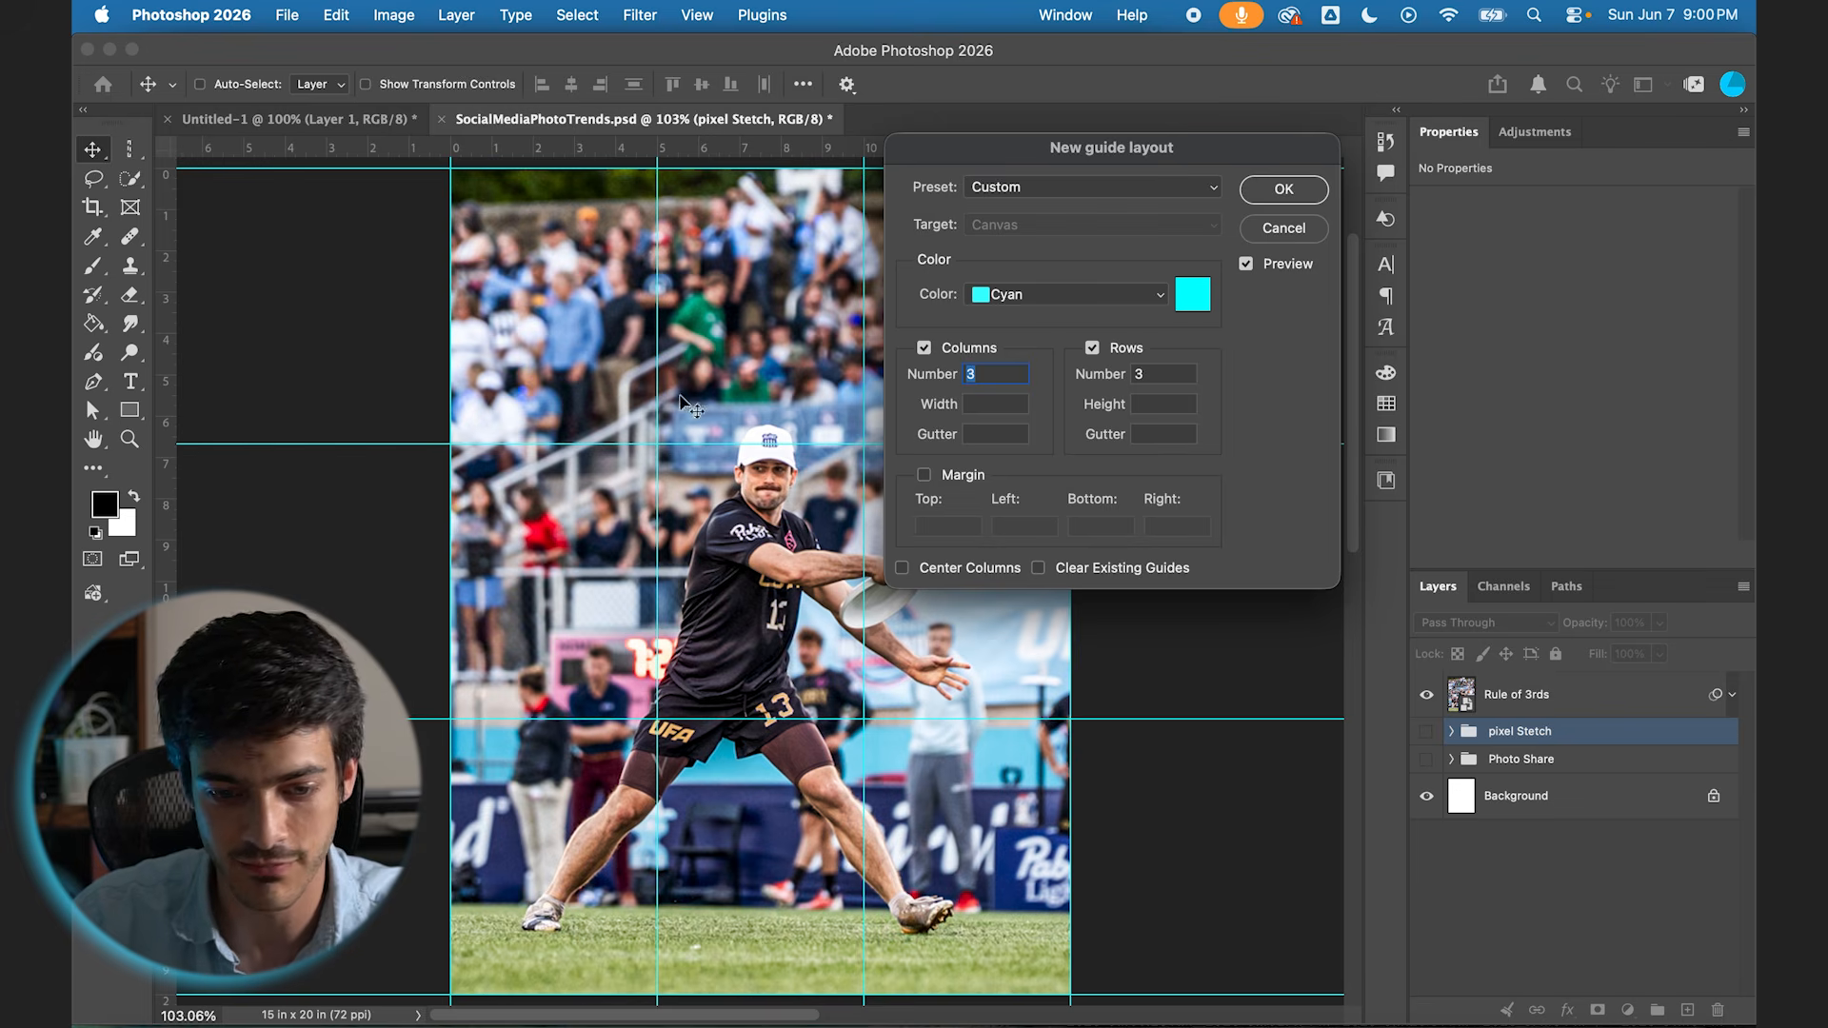
pyautogui.click(1273, 194)
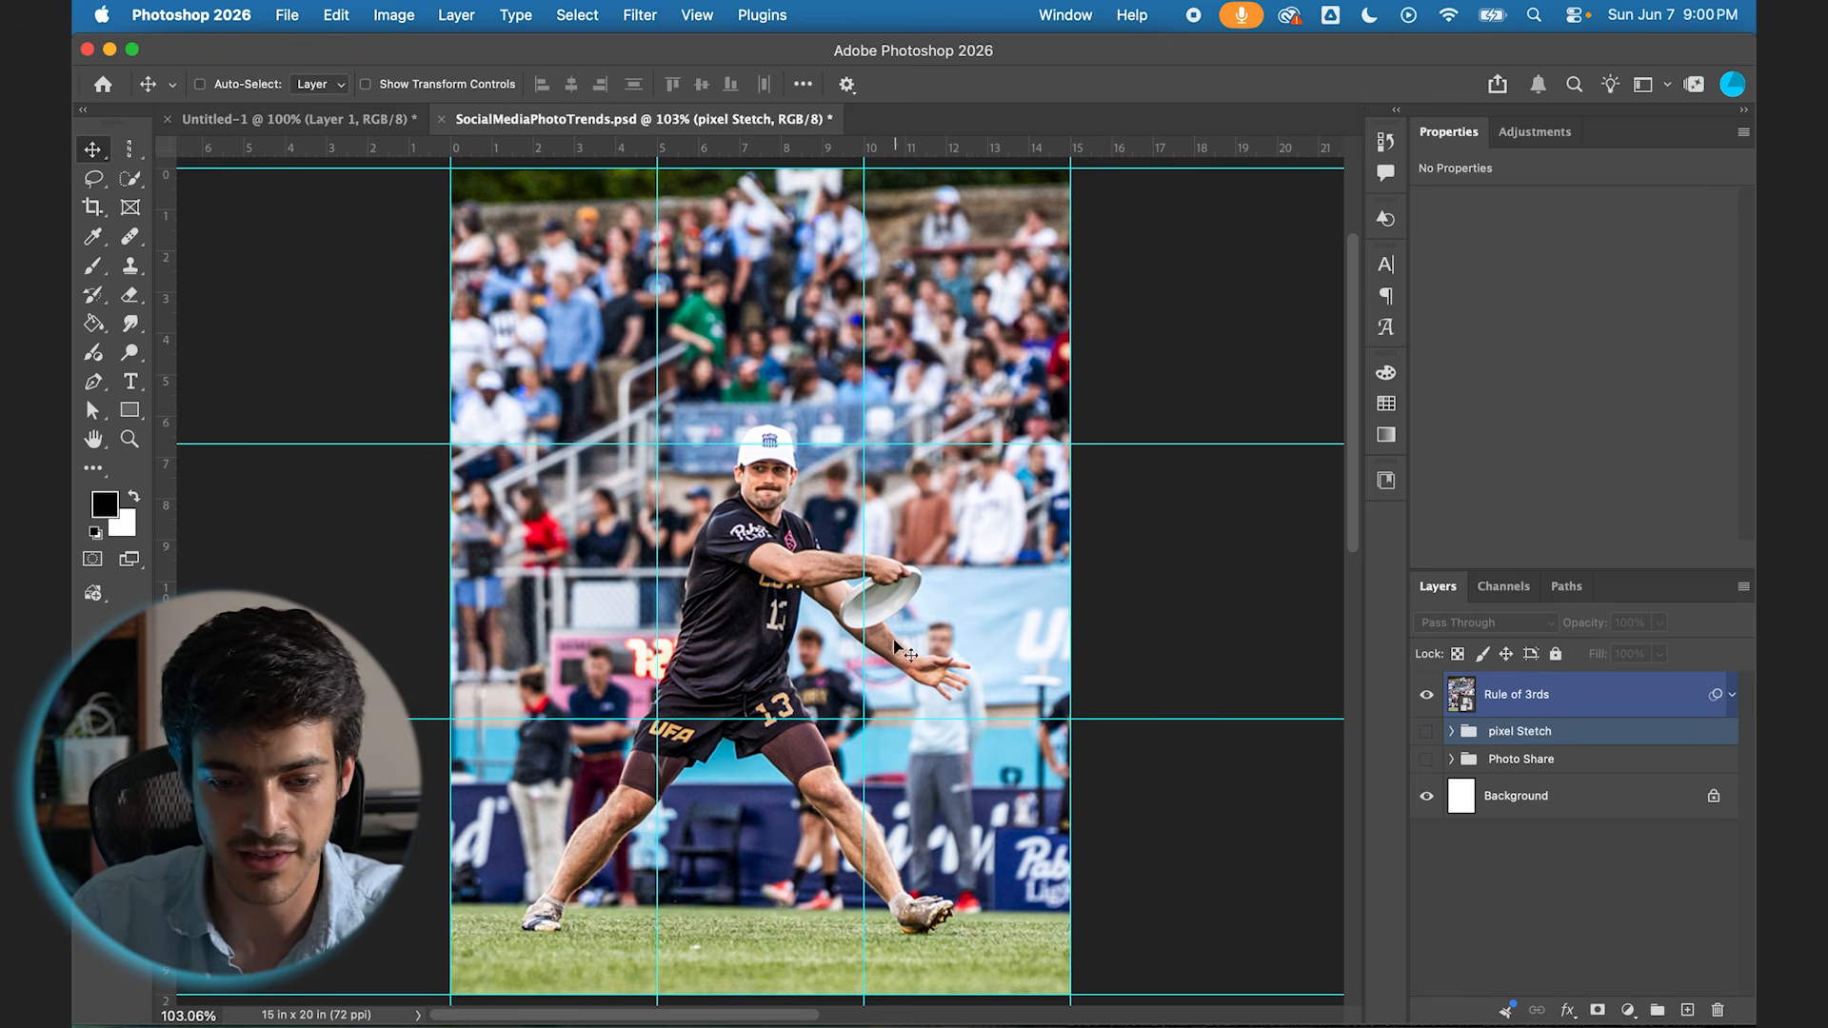
# Step: Add a new empty layer directly above the Rule of 3rds photo
pyautogui.scroll(2, 935, 664)
pyautogui.scroll(-2, 937, 666)
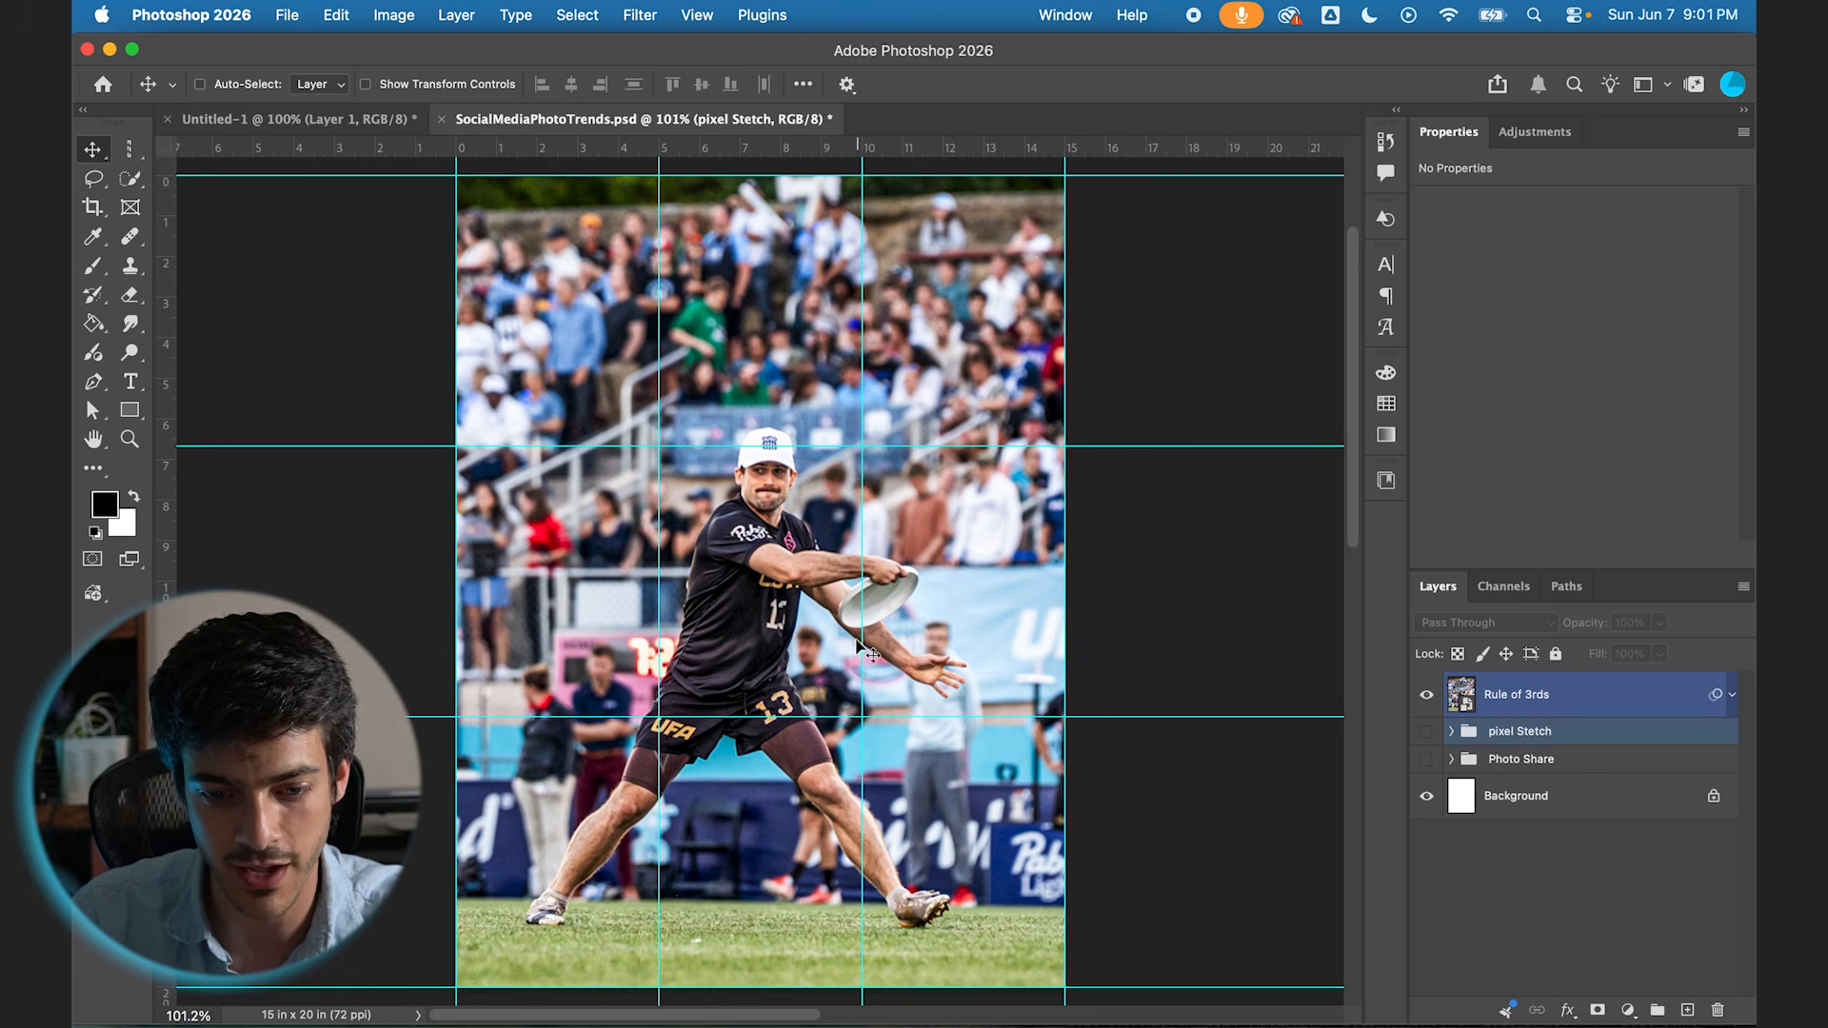
pyautogui.scroll(3, 950, 672)
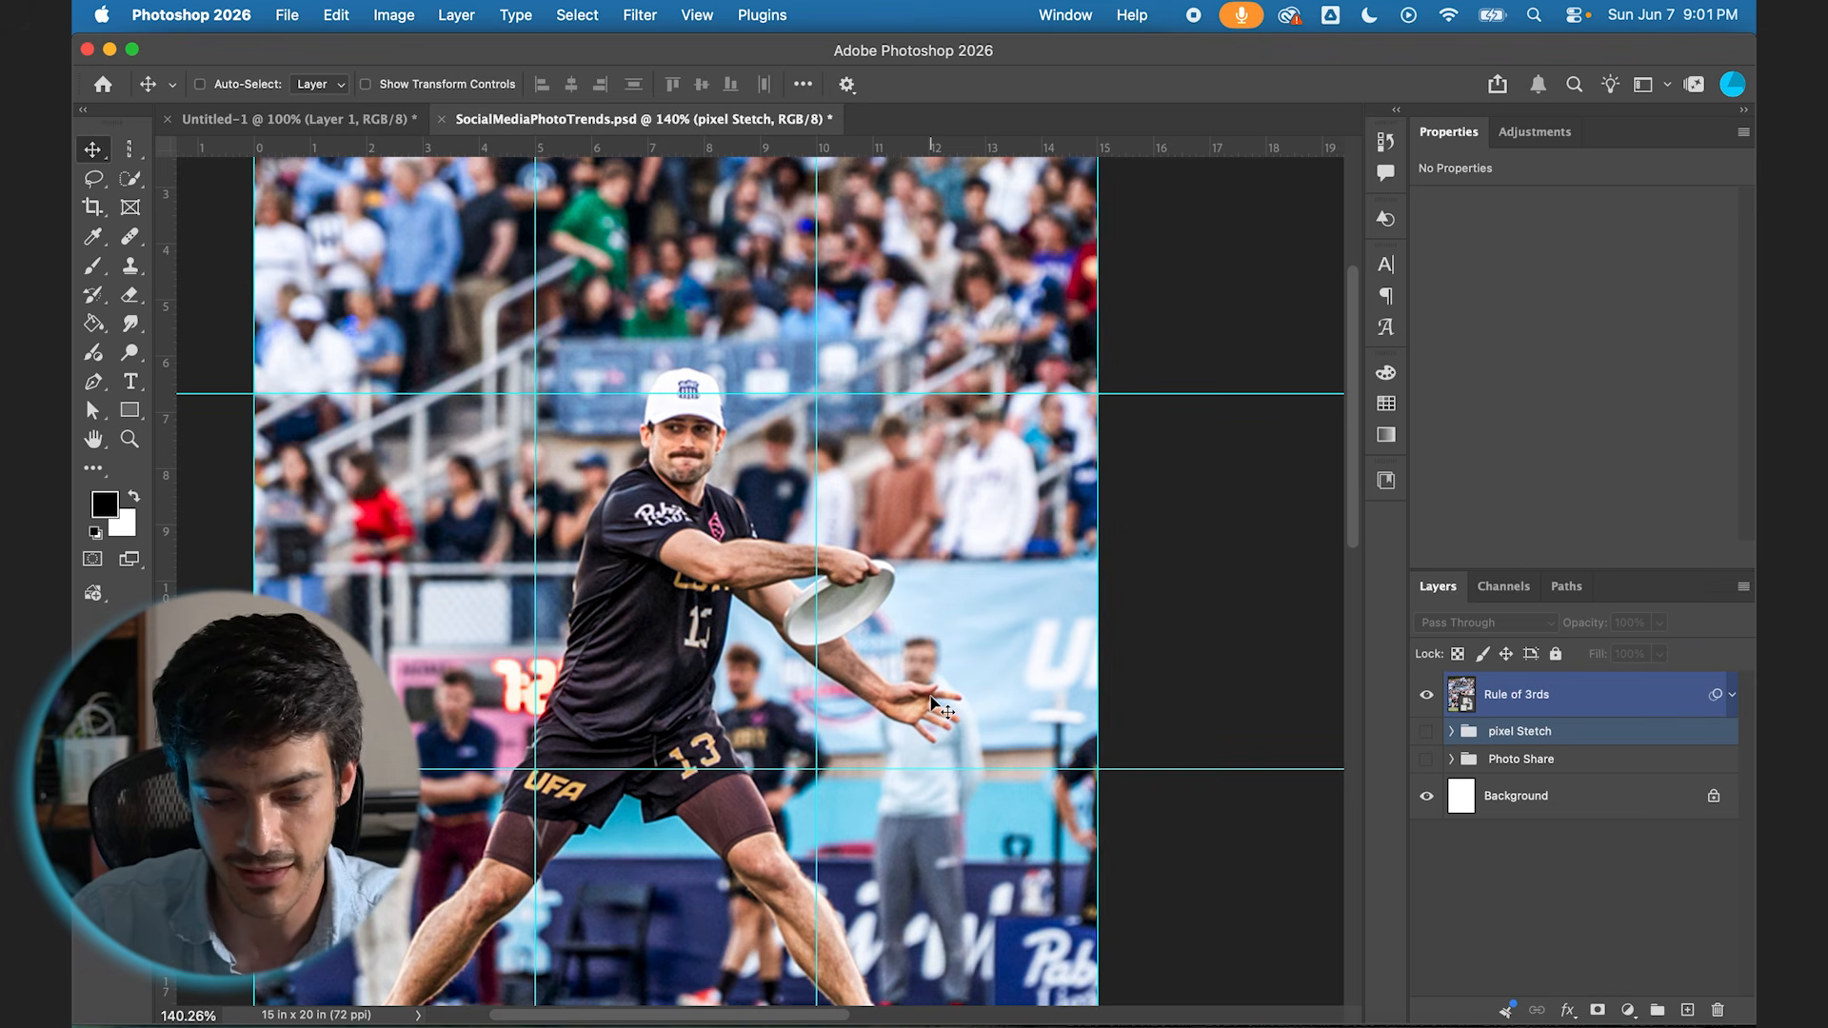
pyautogui.scroll(-3, 933, 702)
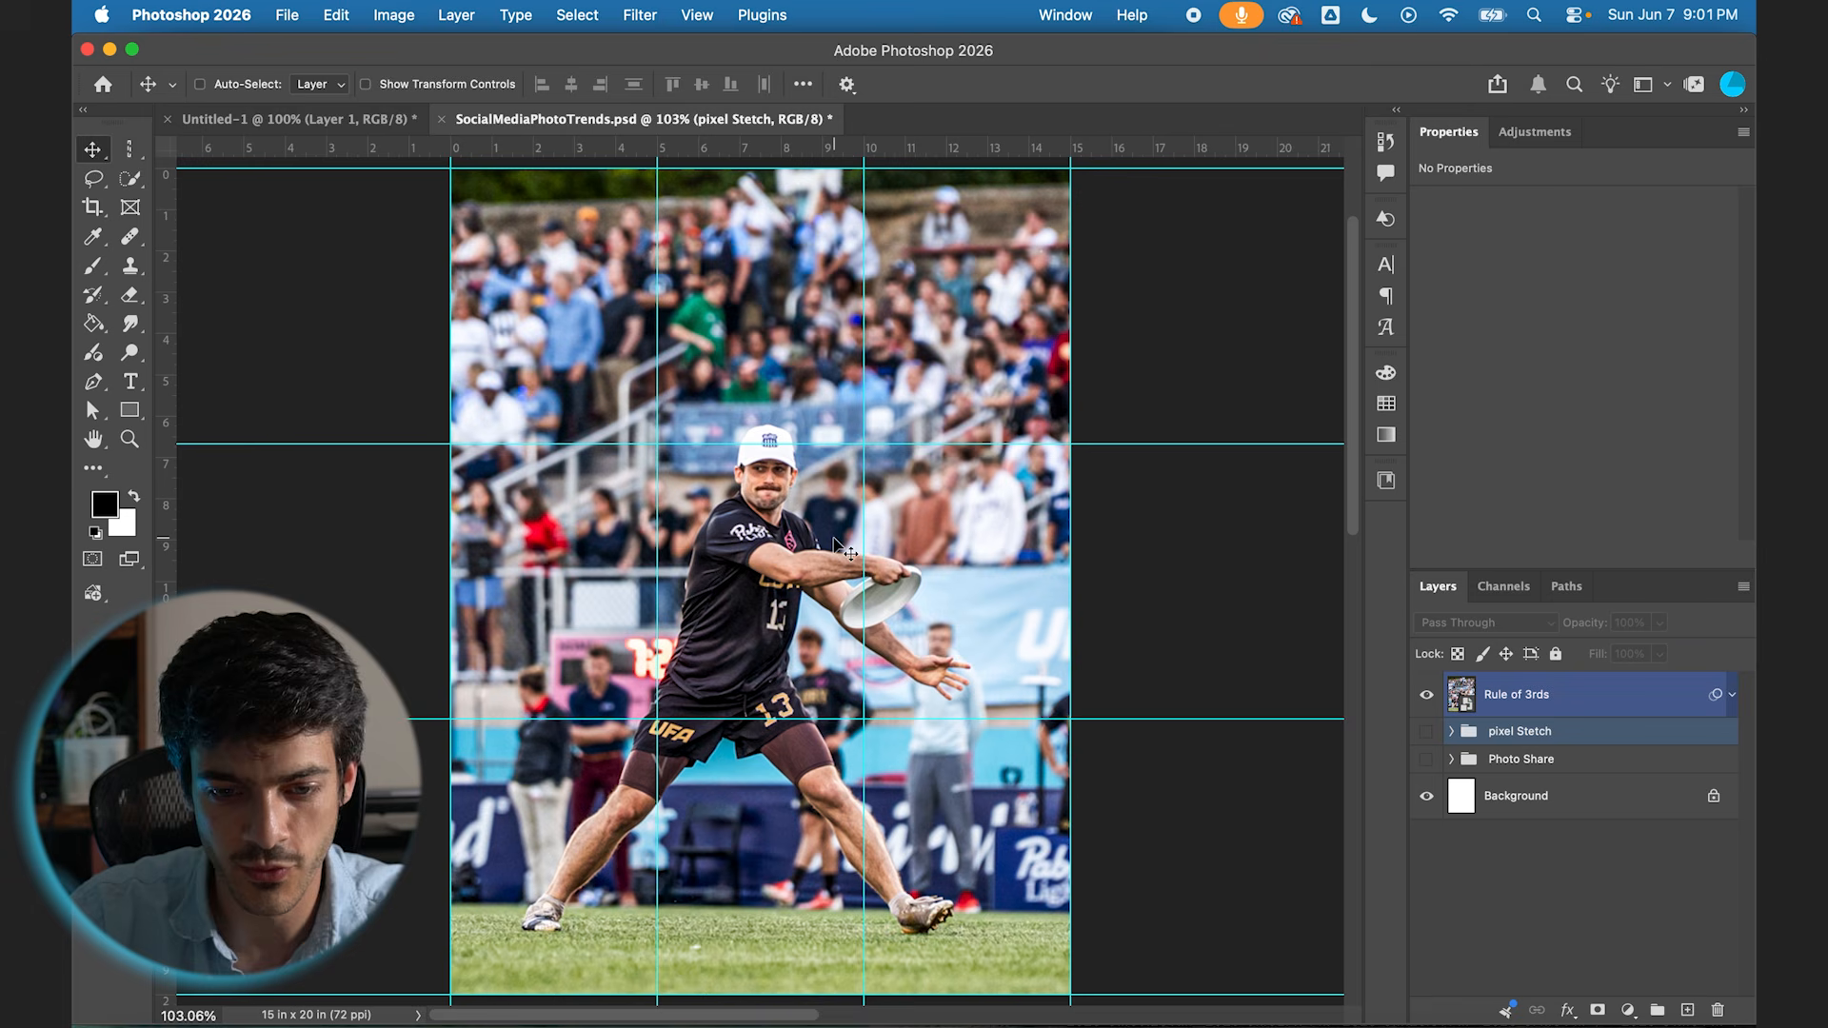
pyautogui.click(1530, 696)
pyautogui.press('super+shift+alt+n')
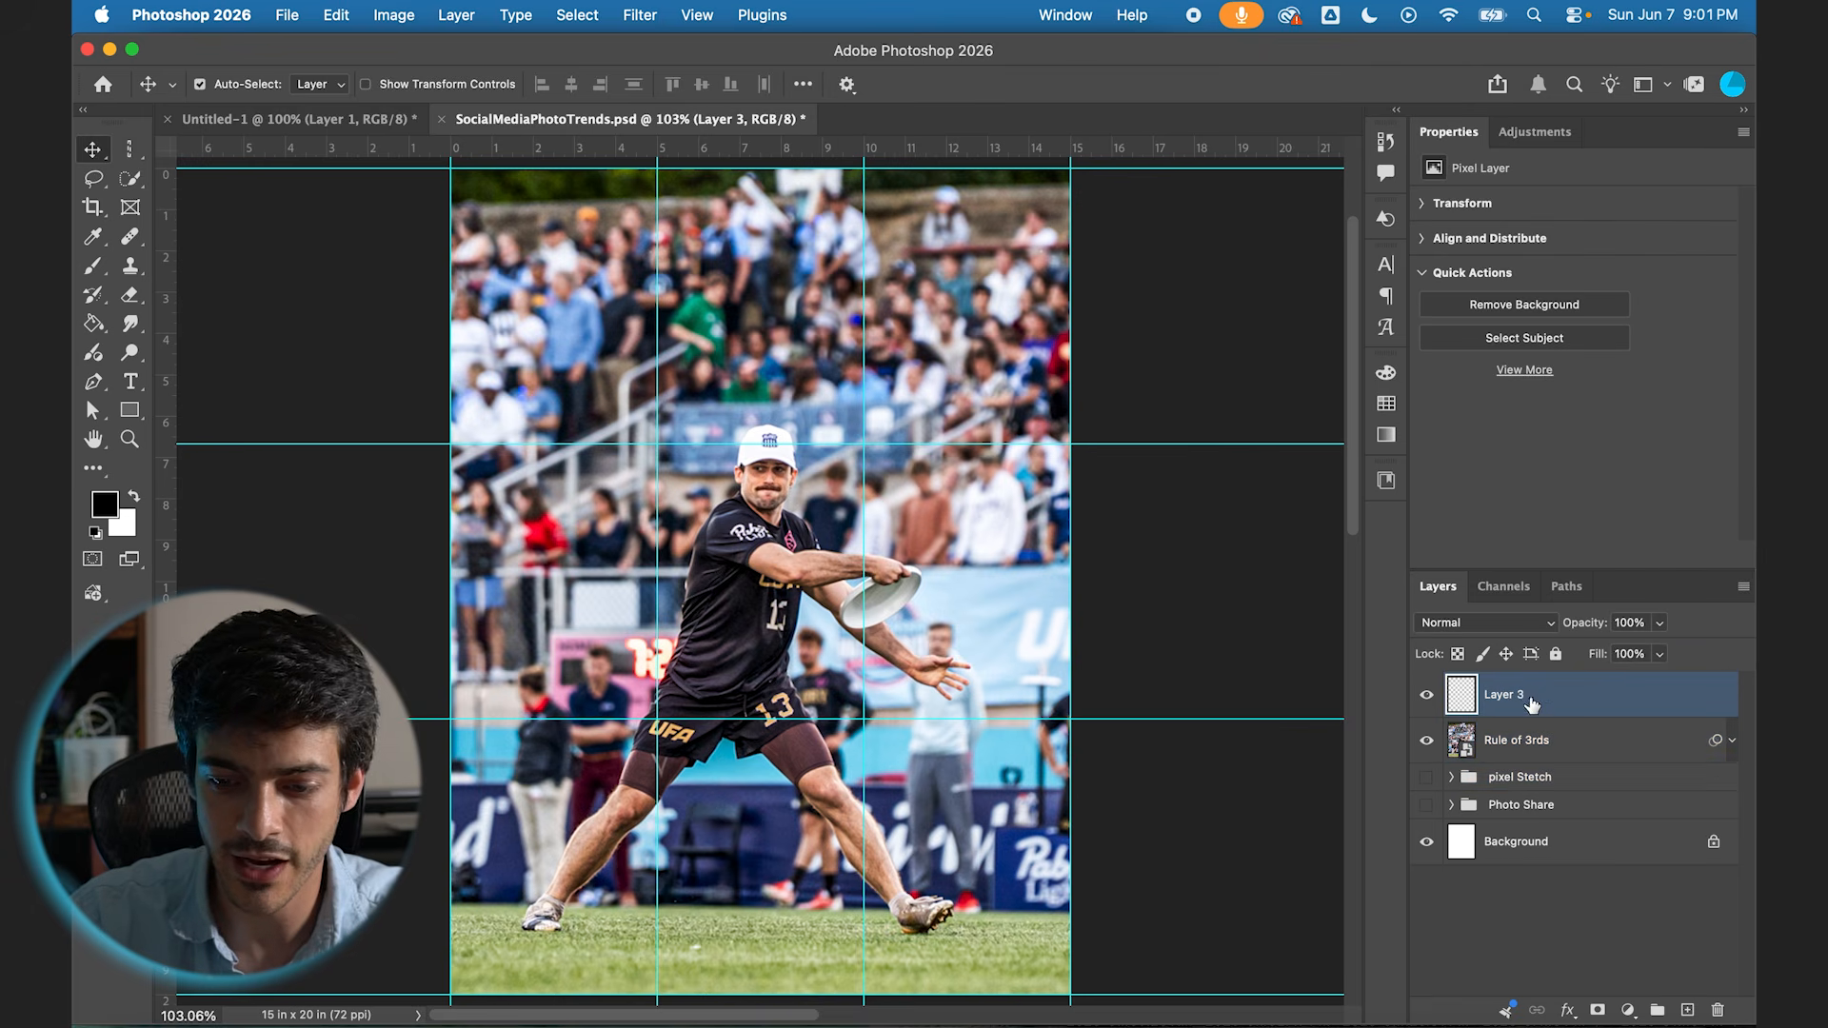
pyautogui.keyDown('super'); pyautogui.click(1466, 740); pyautogui.keyUp('super')
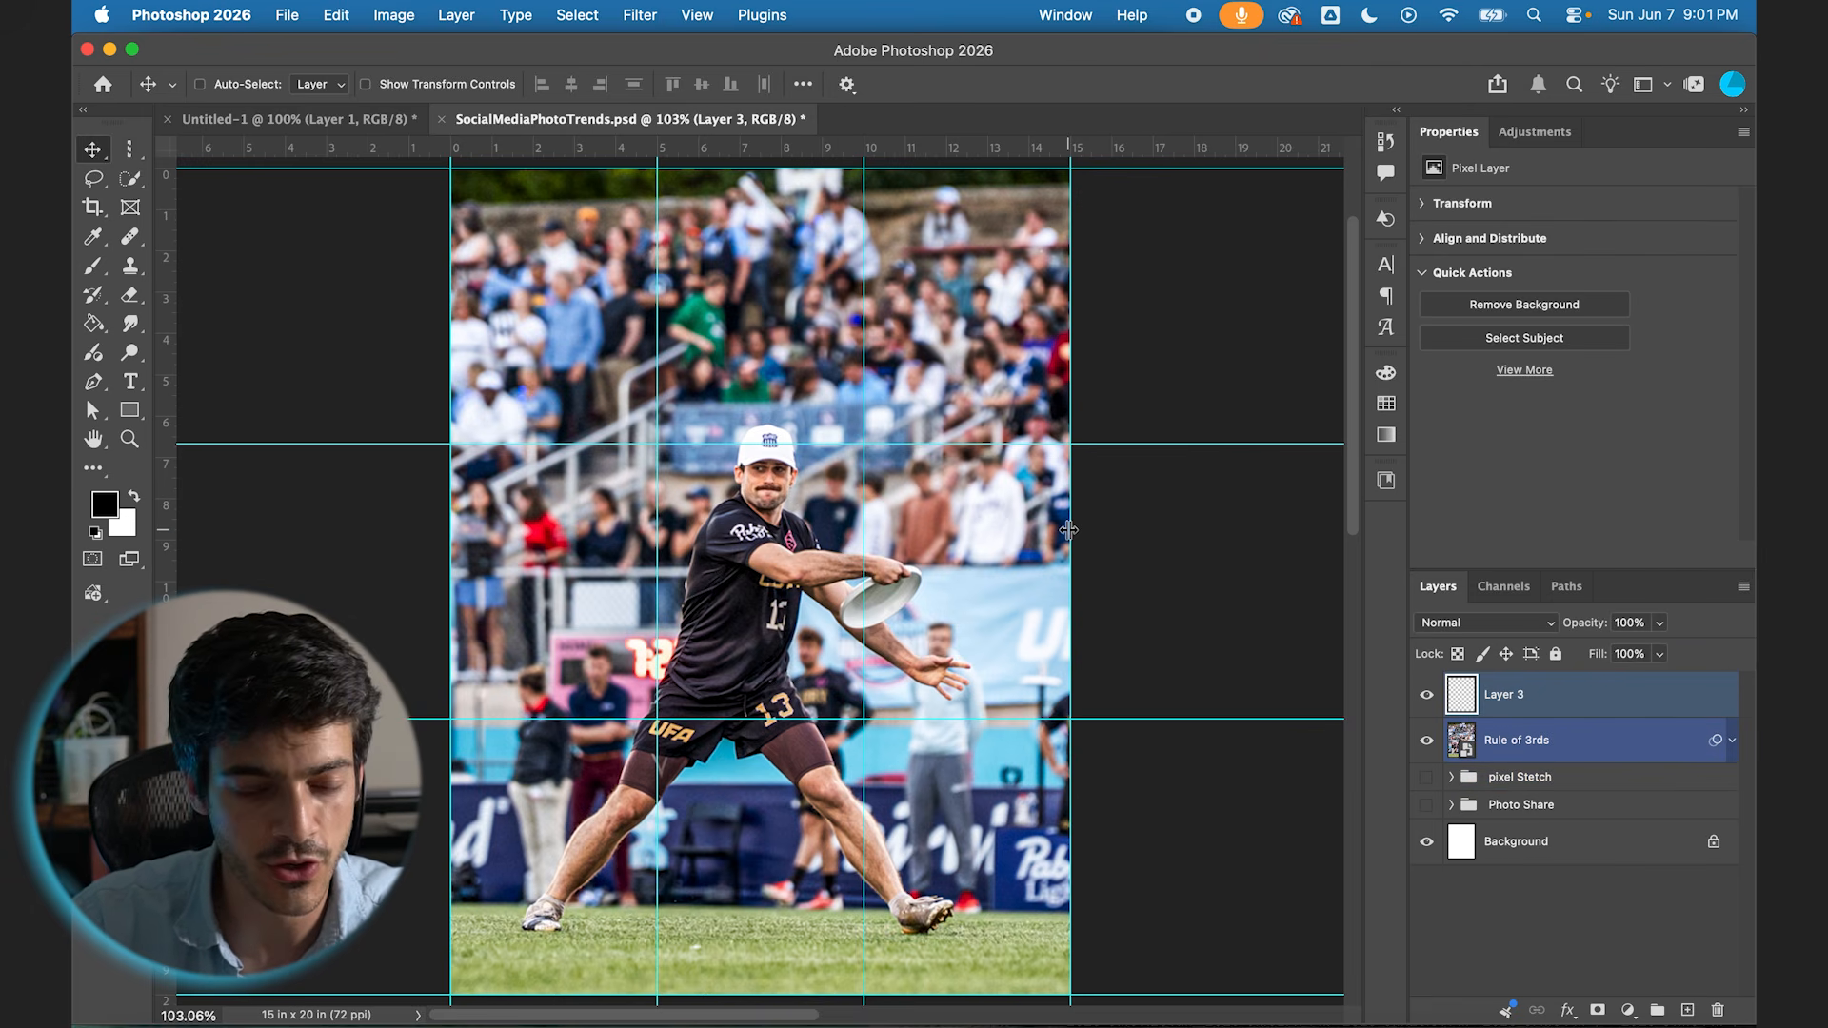
# Step: Set the Pen tool to draw shapes with no fill and a white 3 px stroke
pyautogui.press('p')
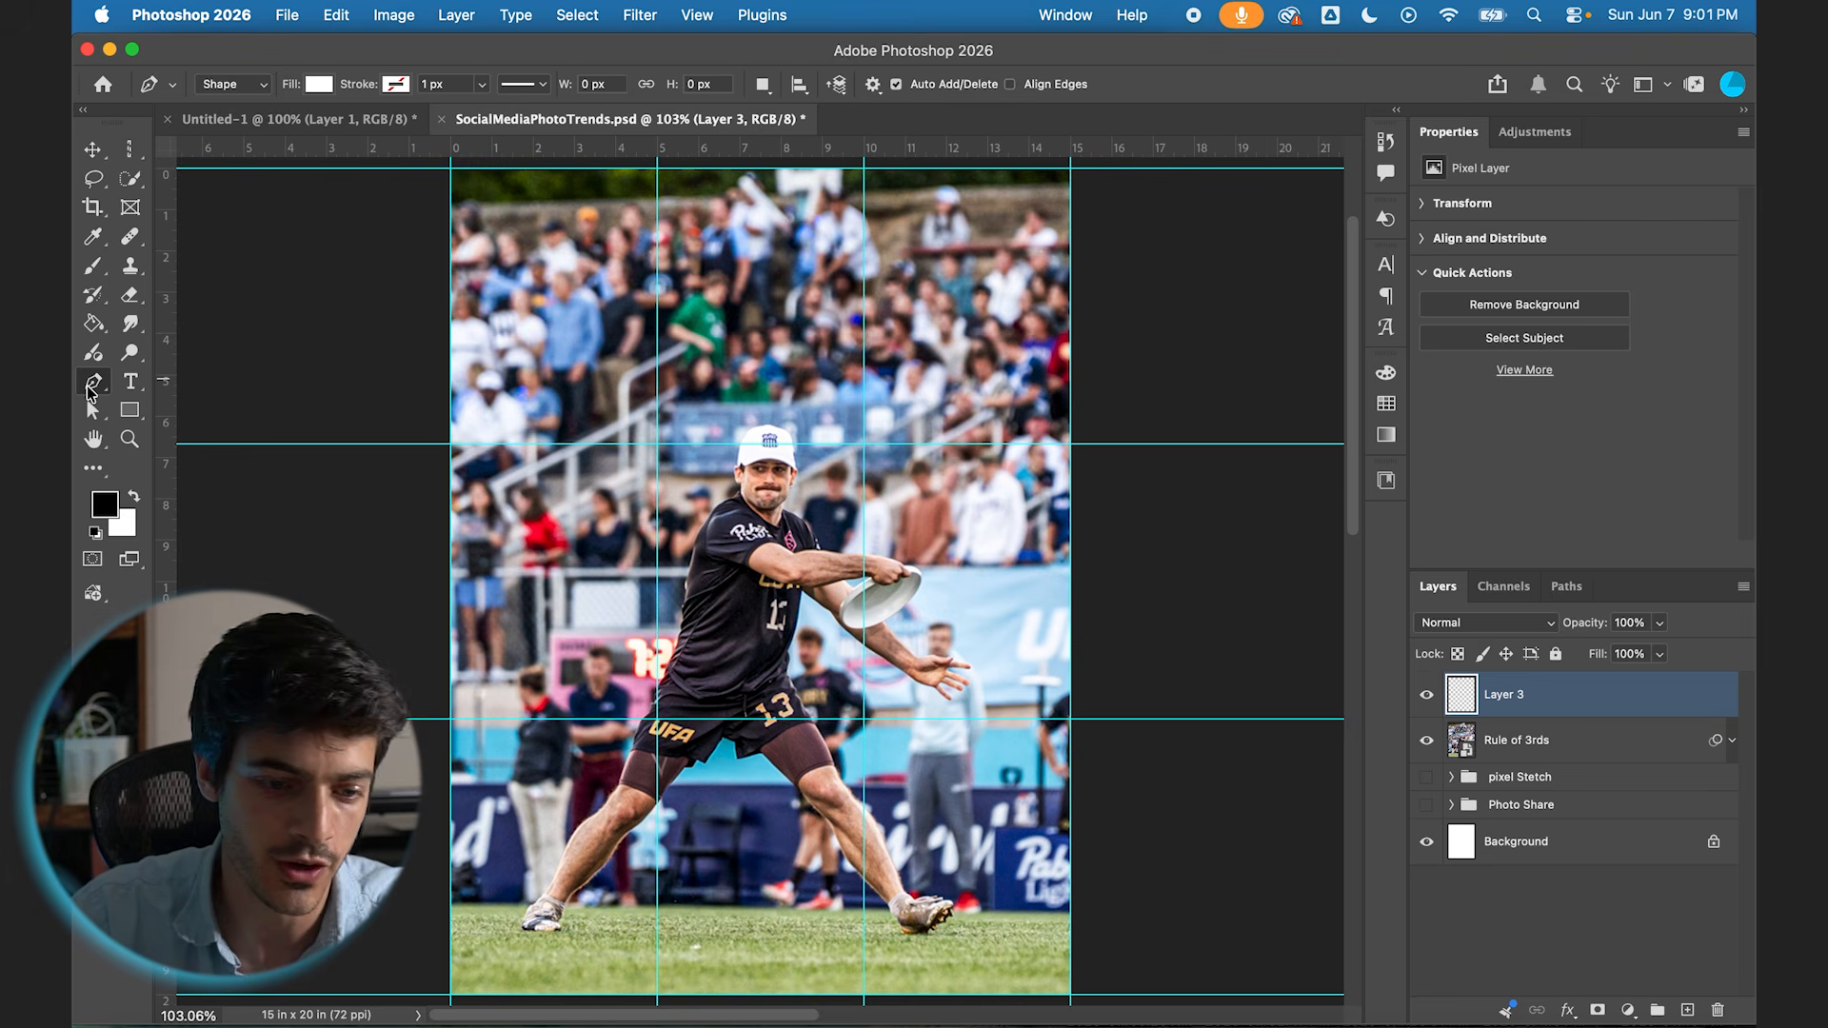
pyautogui.click(319, 84)
pyautogui.click(187, 131)
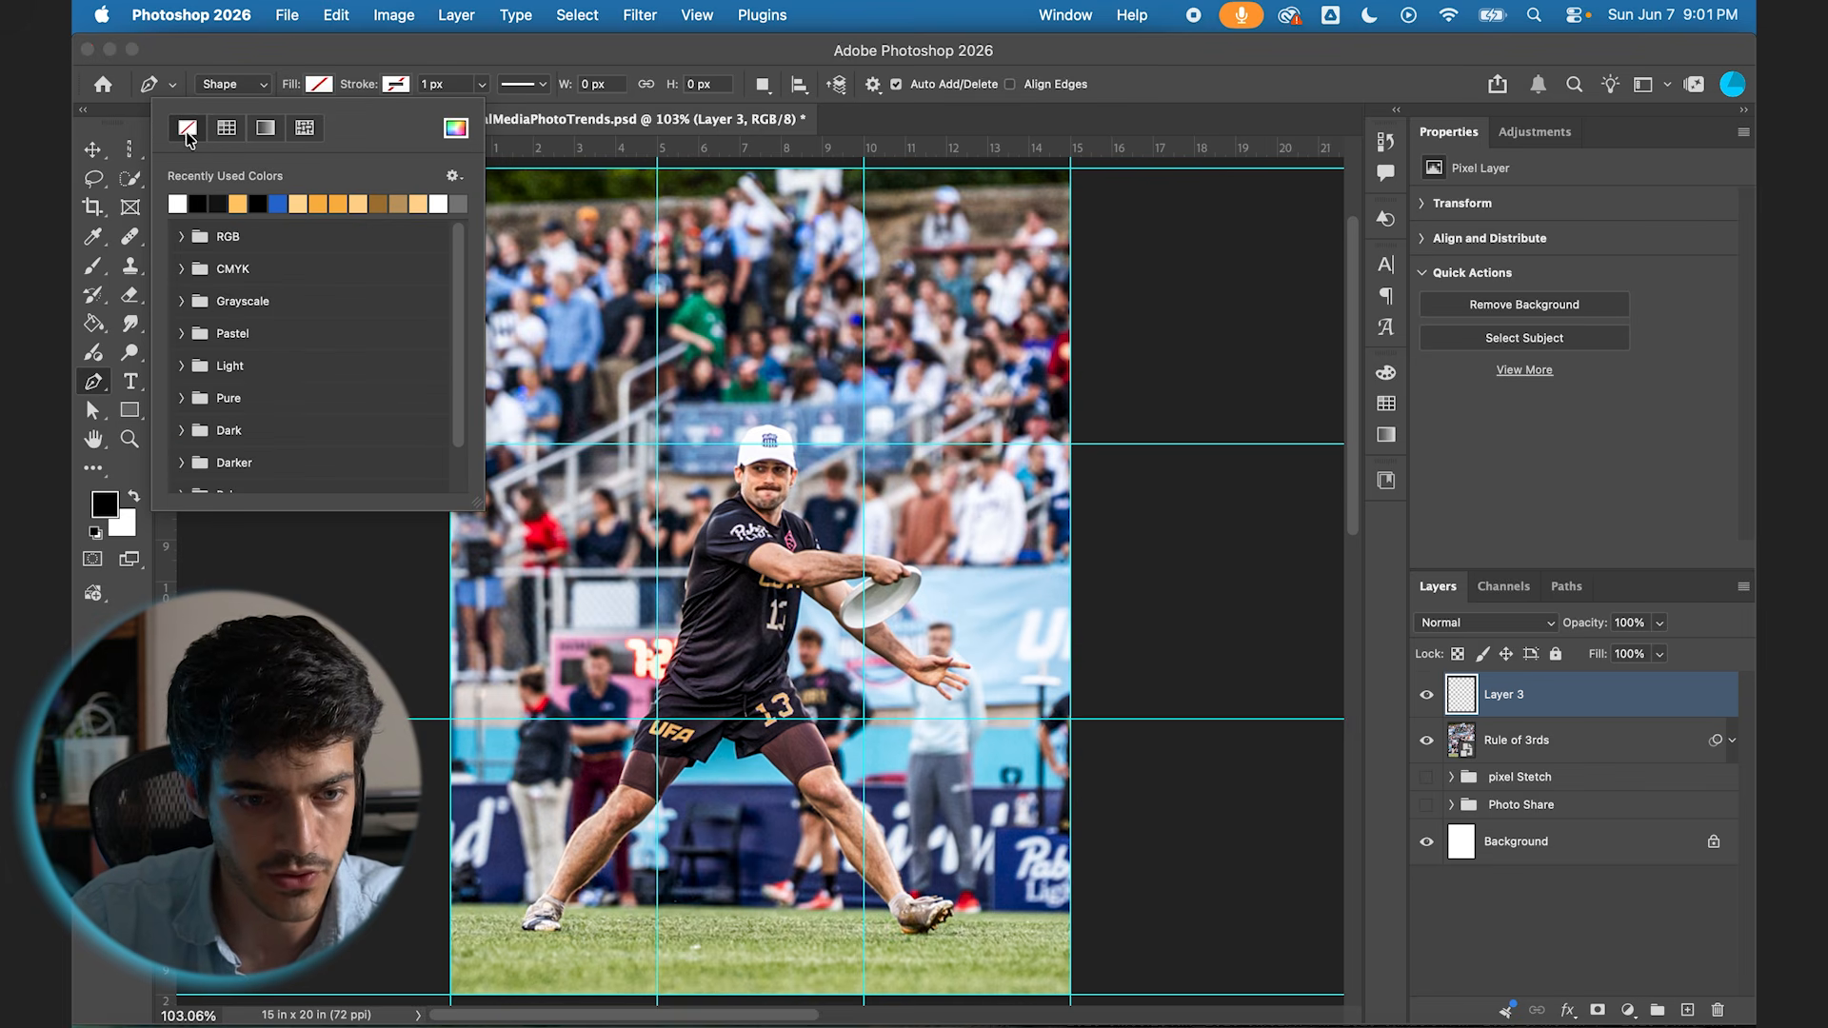
pyautogui.click(394, 84)
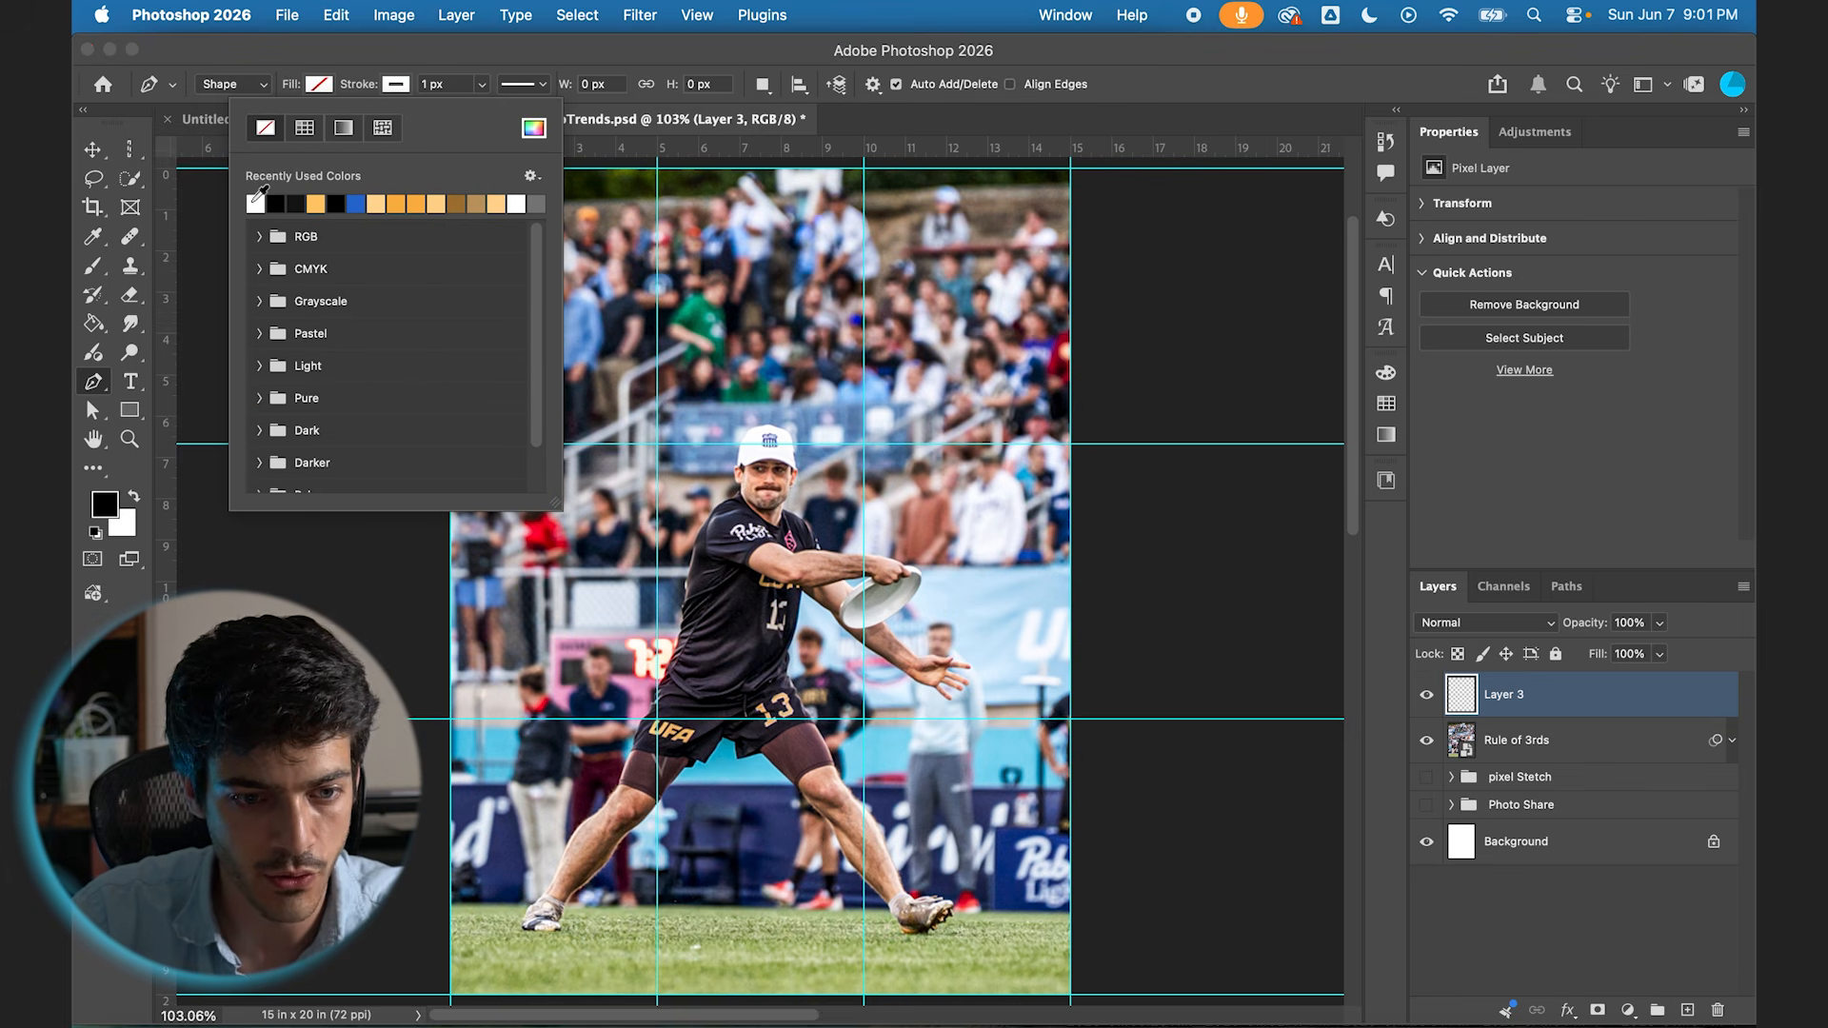
pyautogui.click(443, 84)
pyautogui.click(443, 84)
pyautogui.write('3')
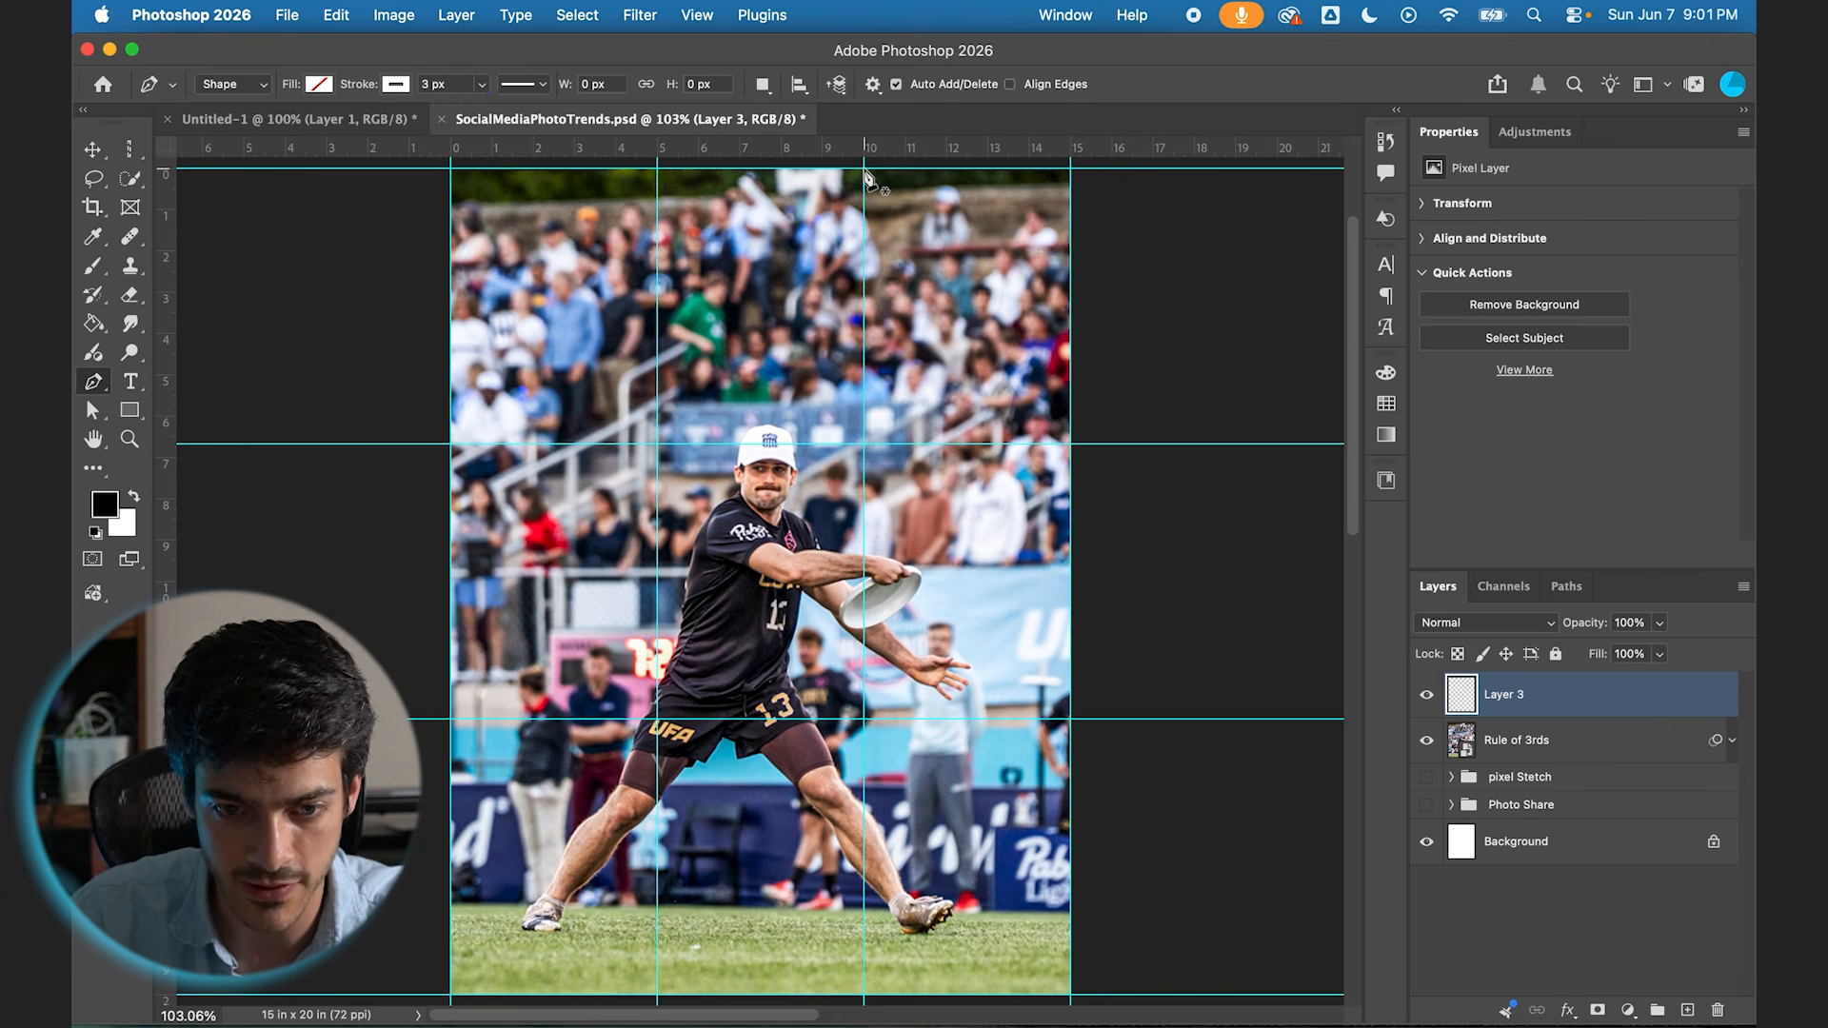
# Step: Draw a bent line, about 138 by 1439 px, from the top of the right-third guide through the outstretched hand to the guide's bottom end
pyautogui.click(865, 170)
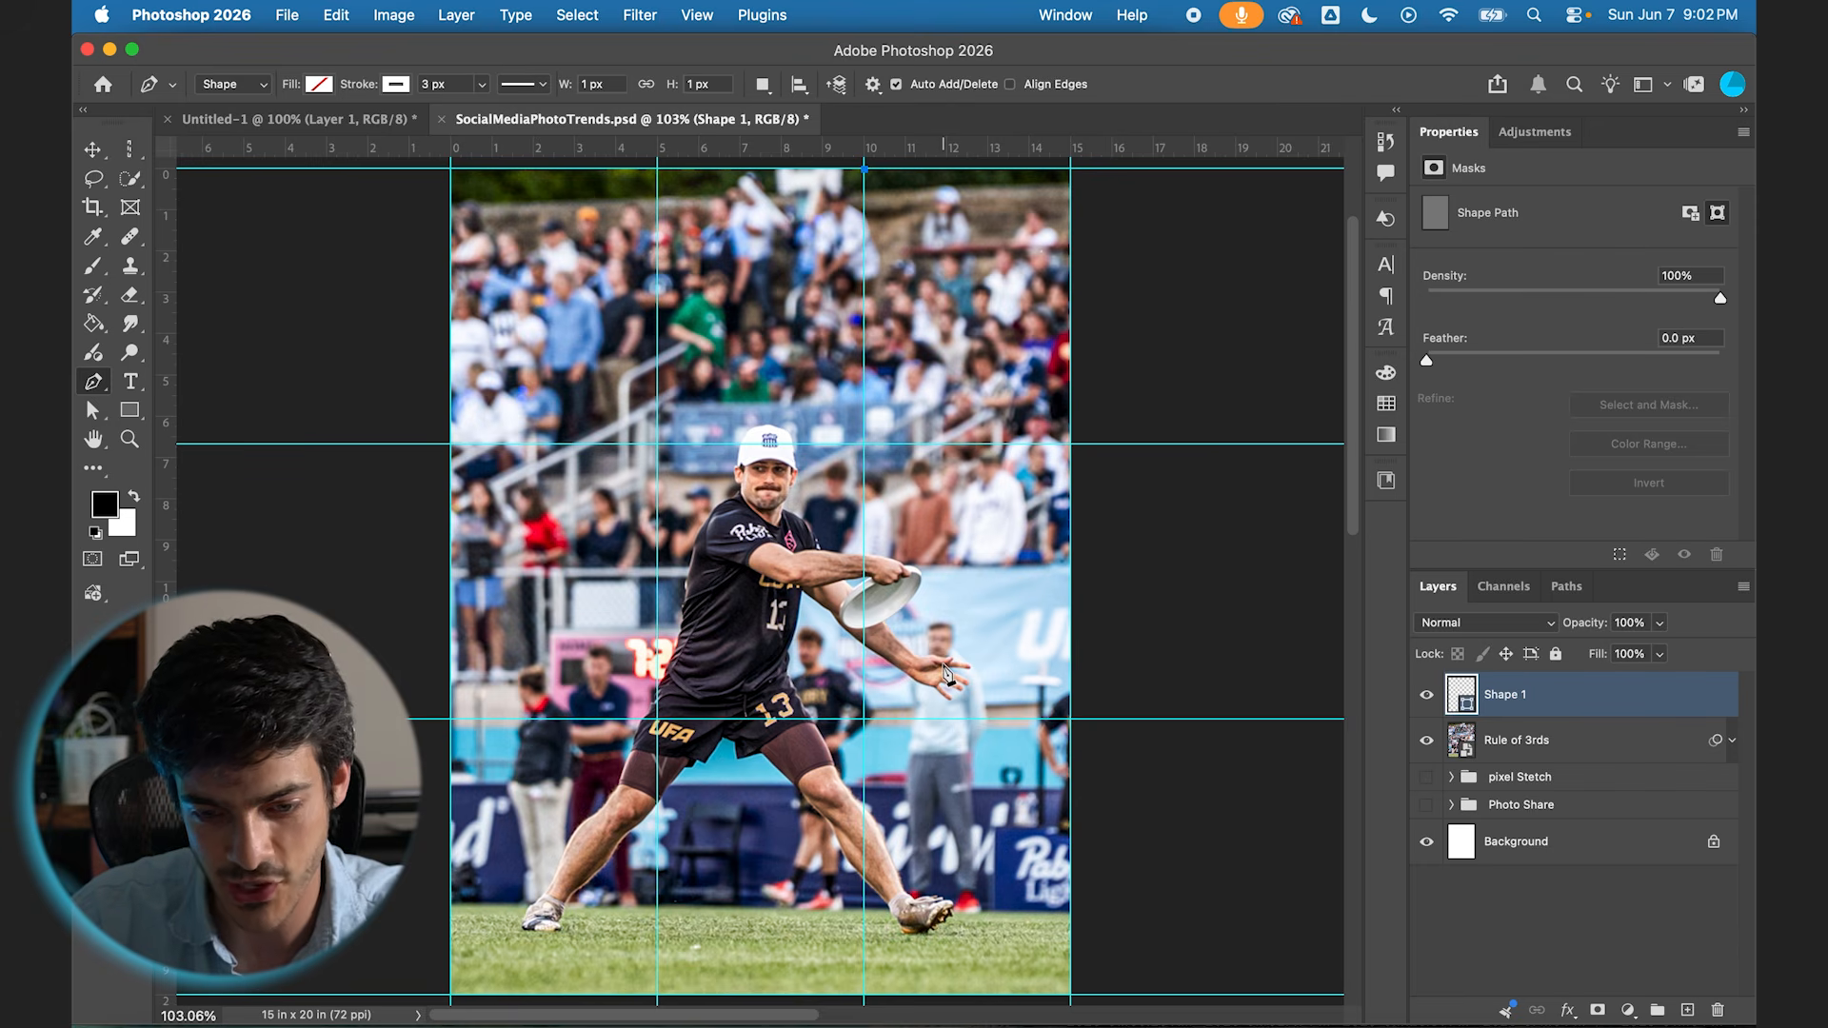
pyautogui.click(944, 668)
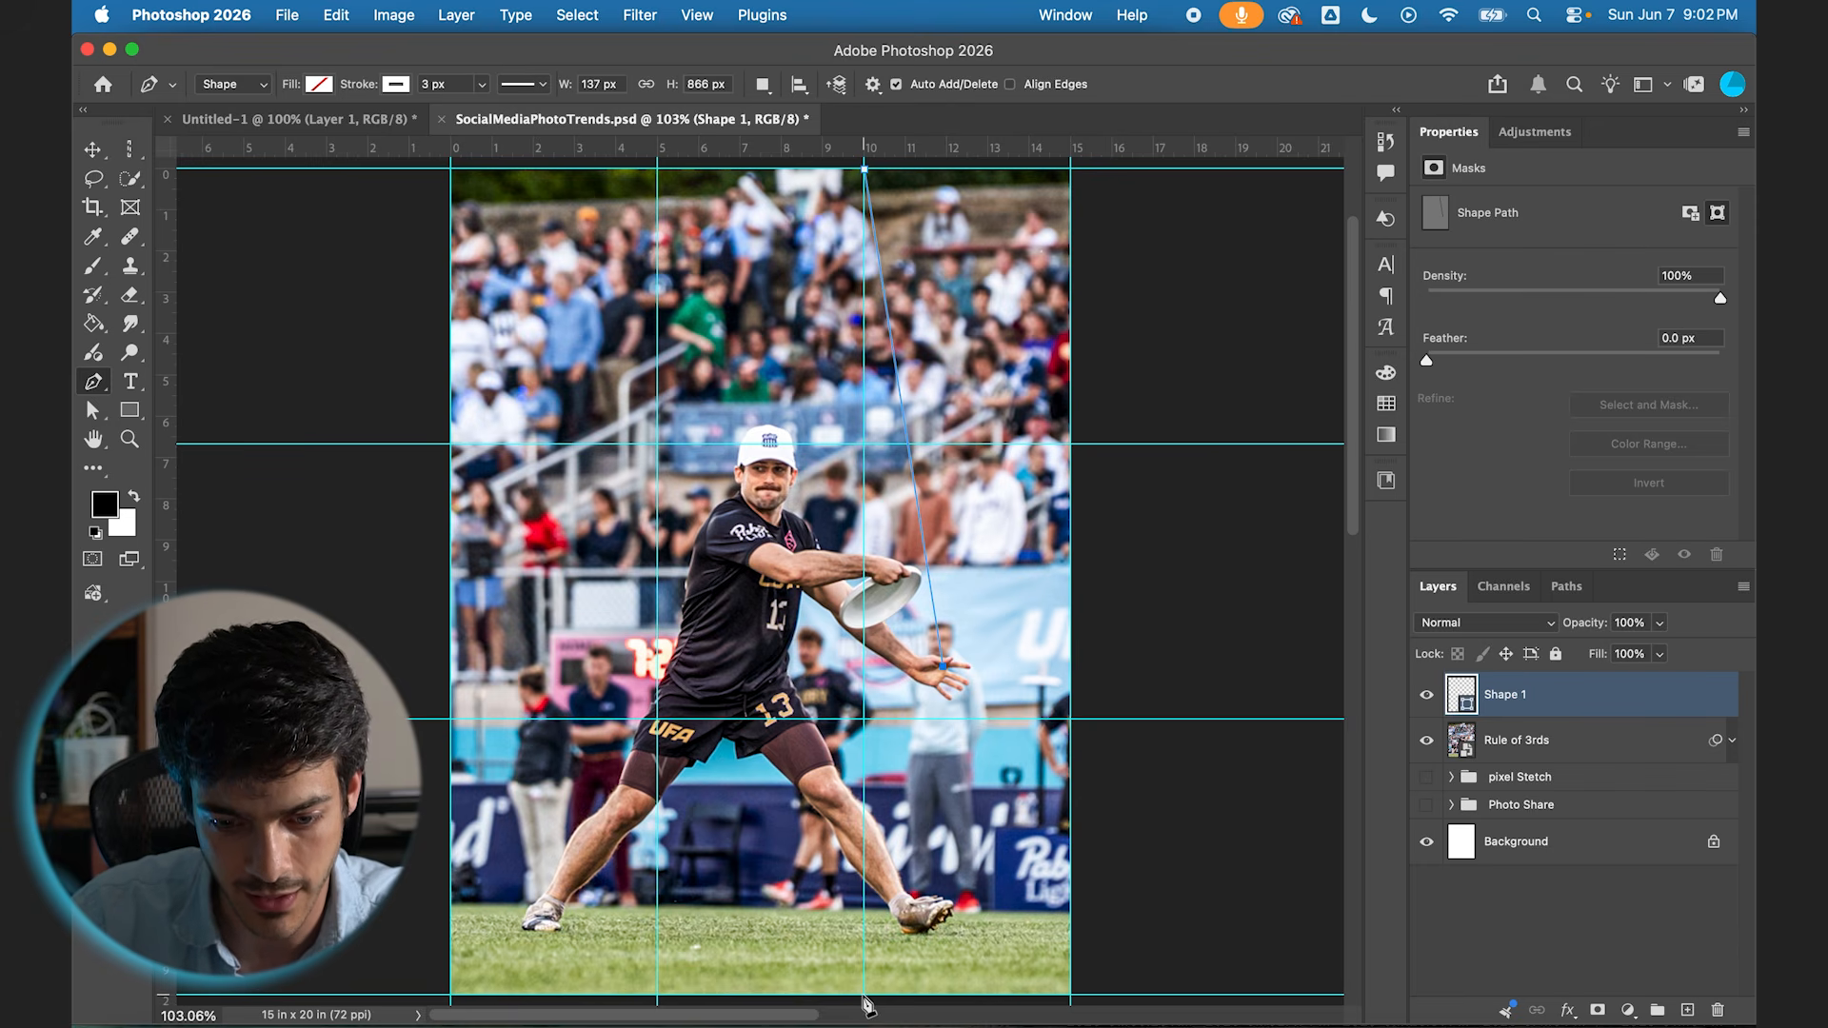
pyautogui.click(865, 984)
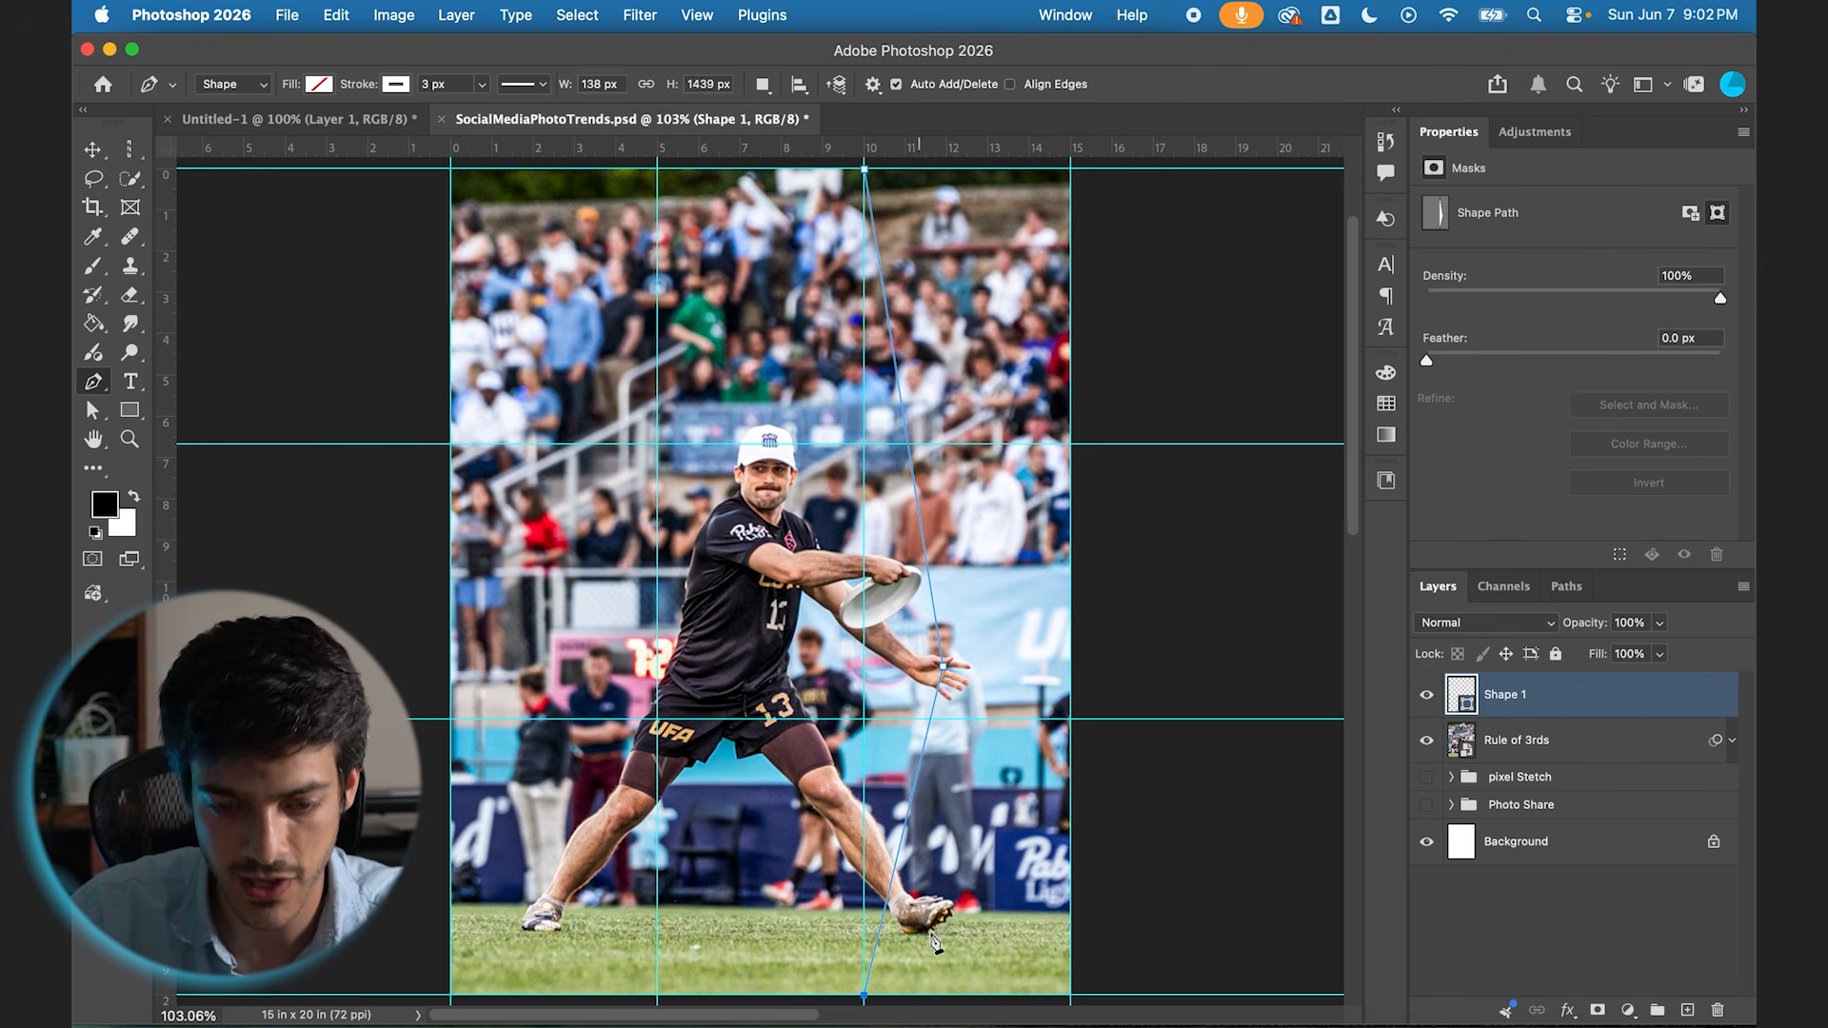
# Step: On a new layer, draw white 3 px straight lines with the Line tool along the left vertical guide and both inner horizontal guides
pyautogui.click(1687, 1011)
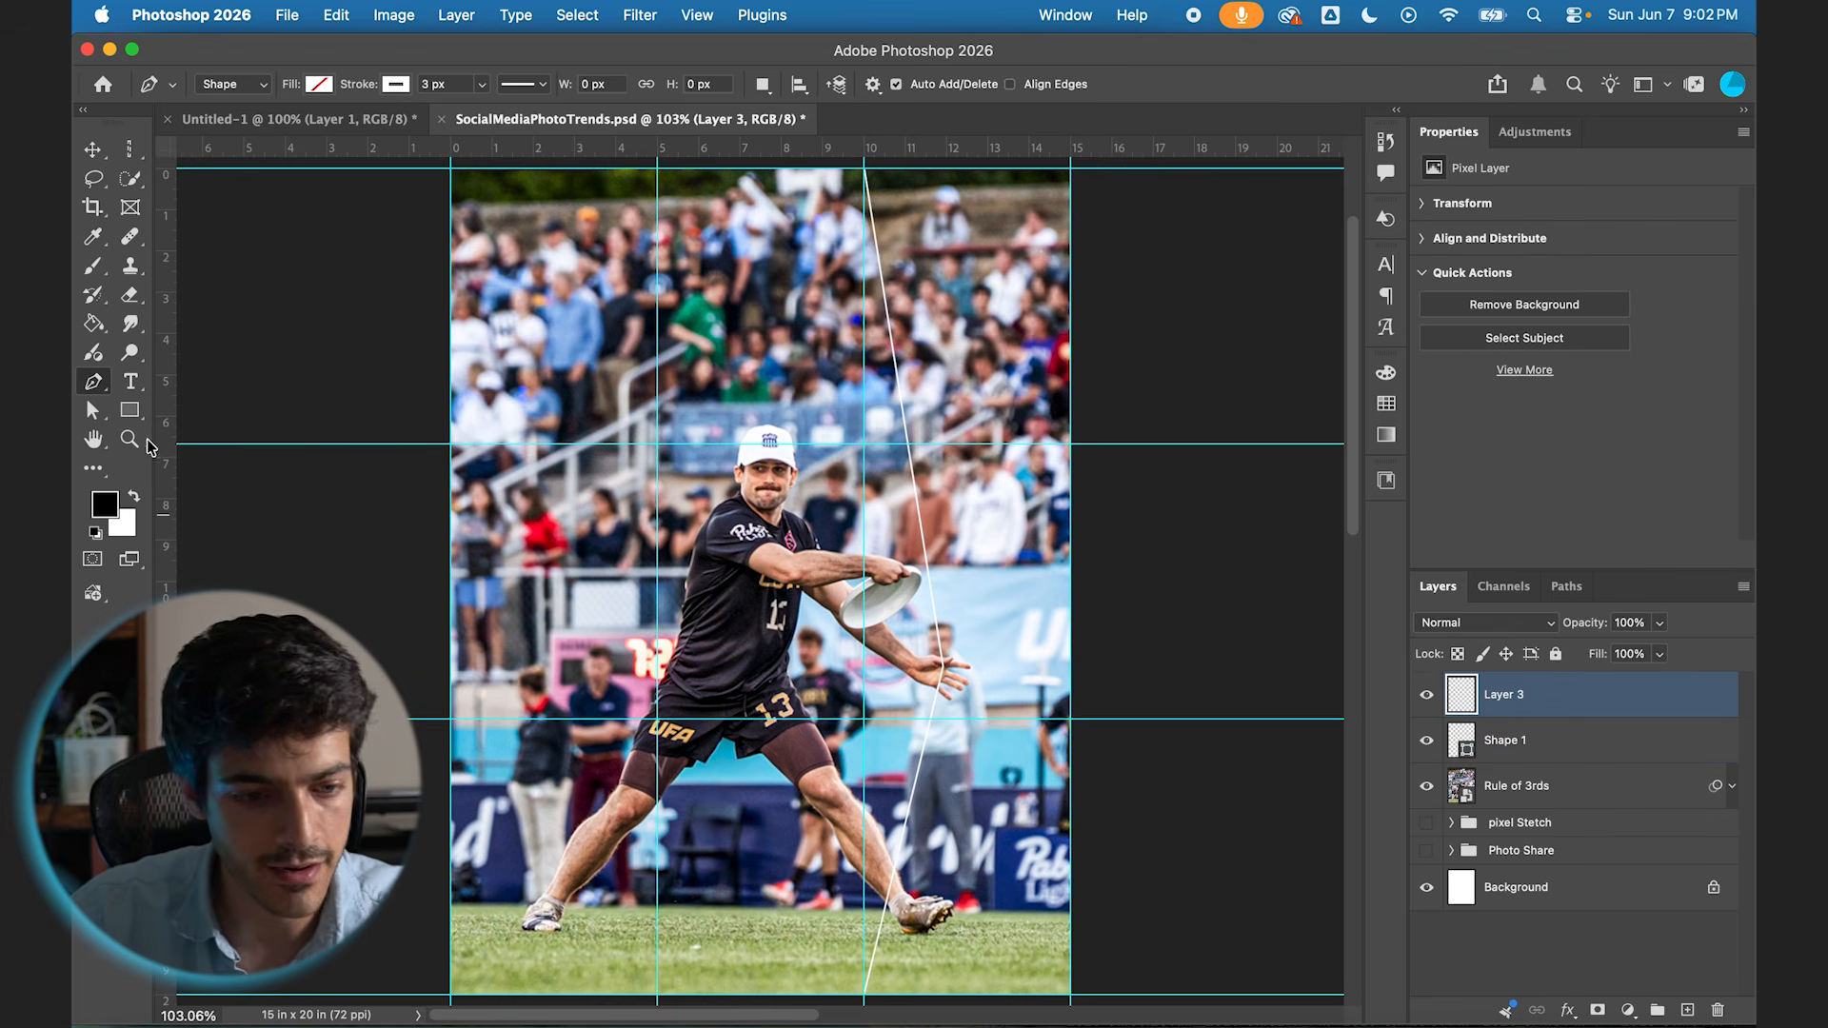
pyautogui.click(134, 412)
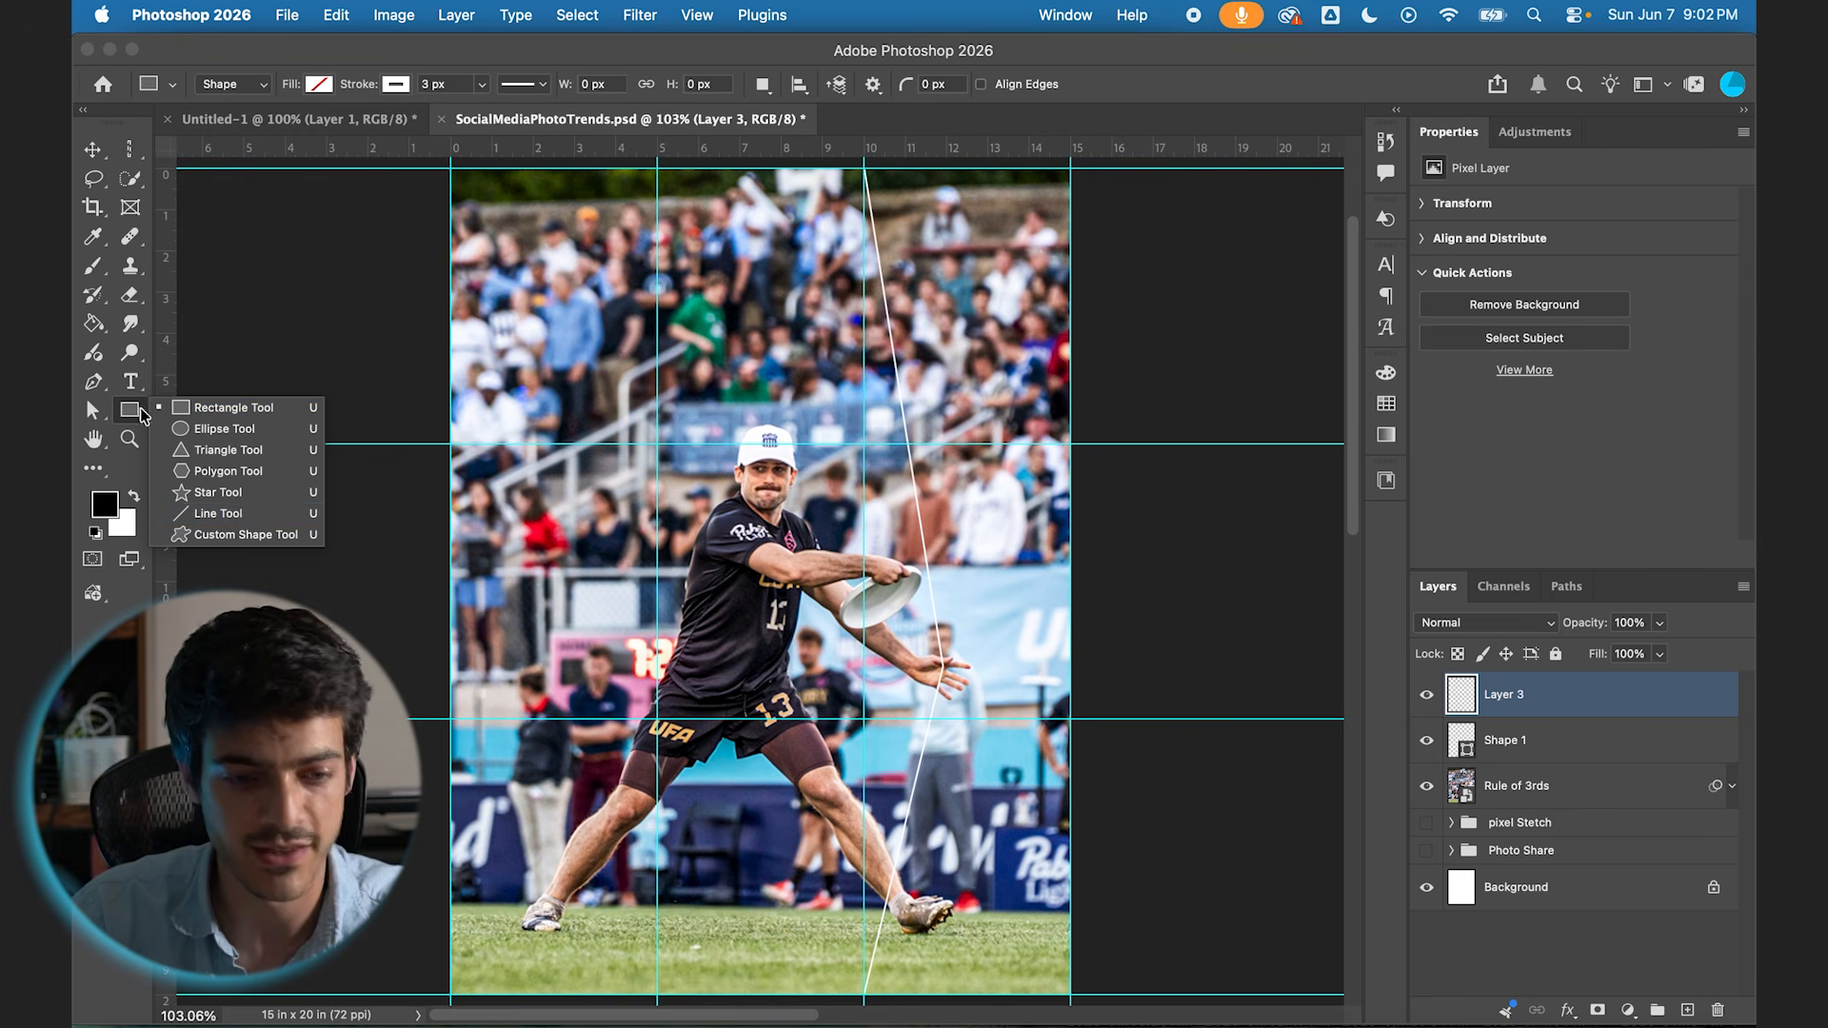
pyautogui.click(229, 514)
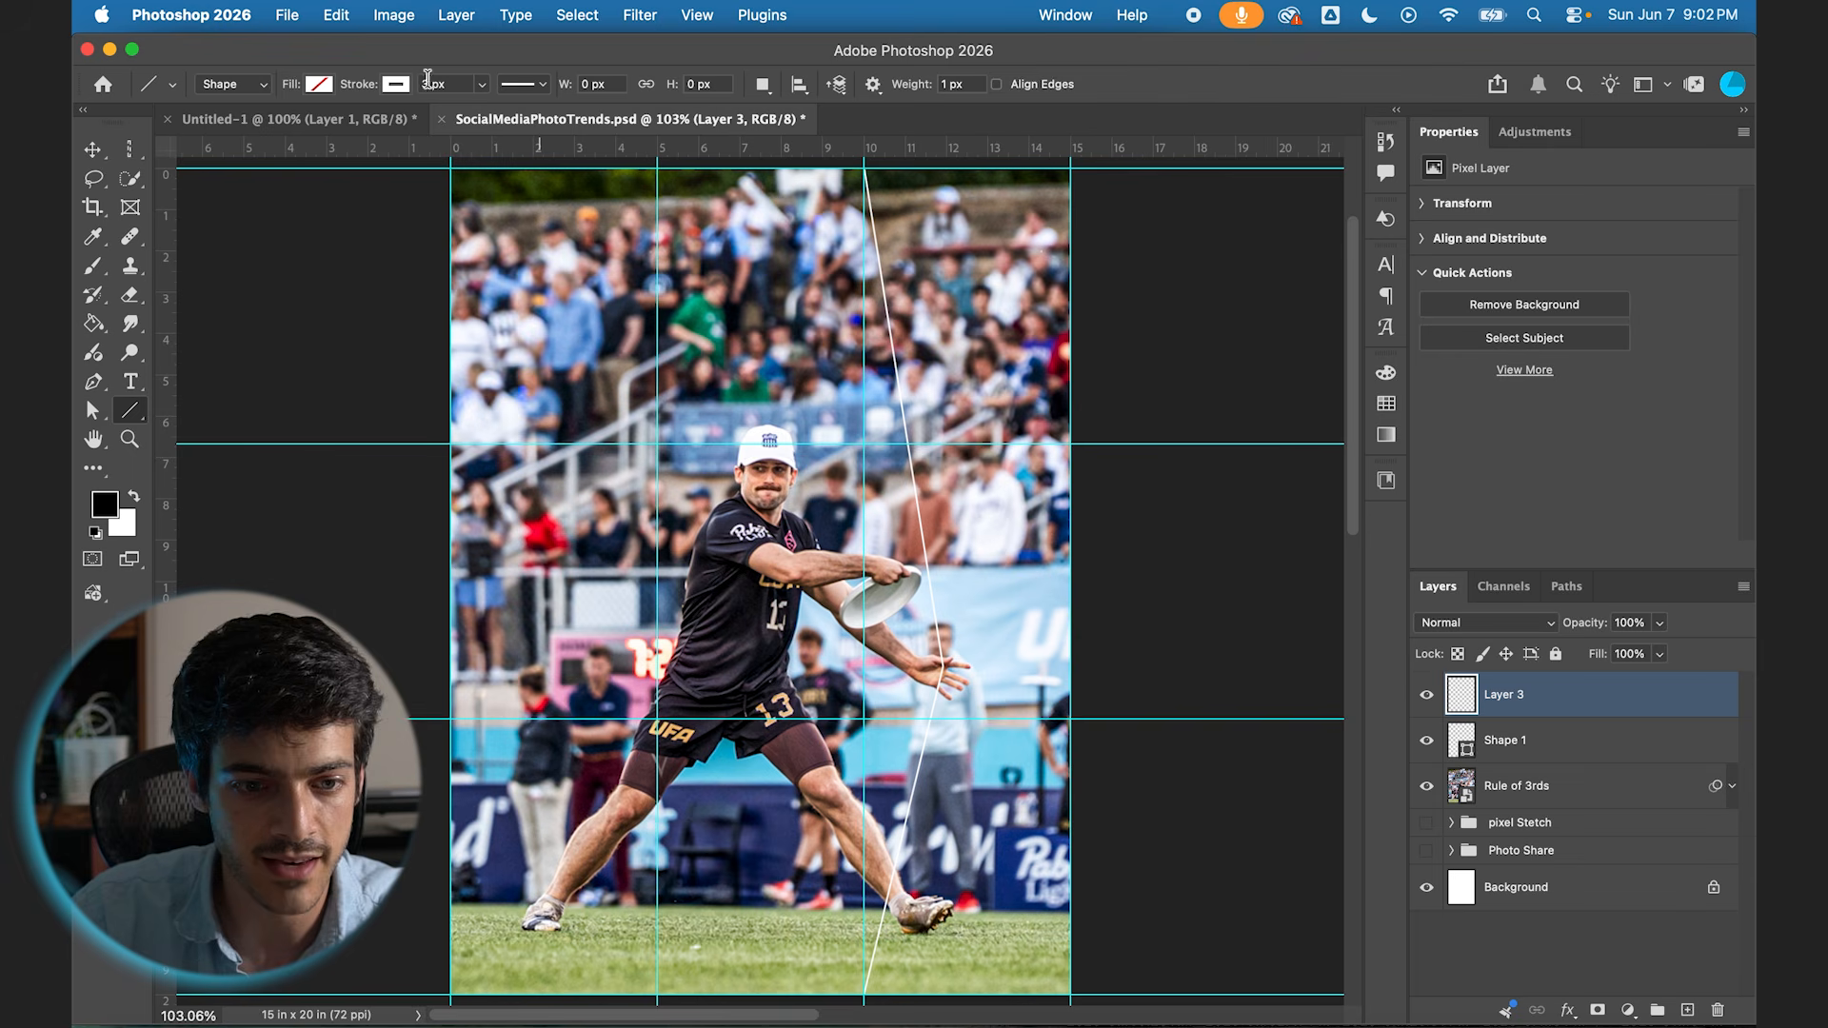
pyautogui.moveTo(657, 163); pyautogui.dragTo(655, 1000)
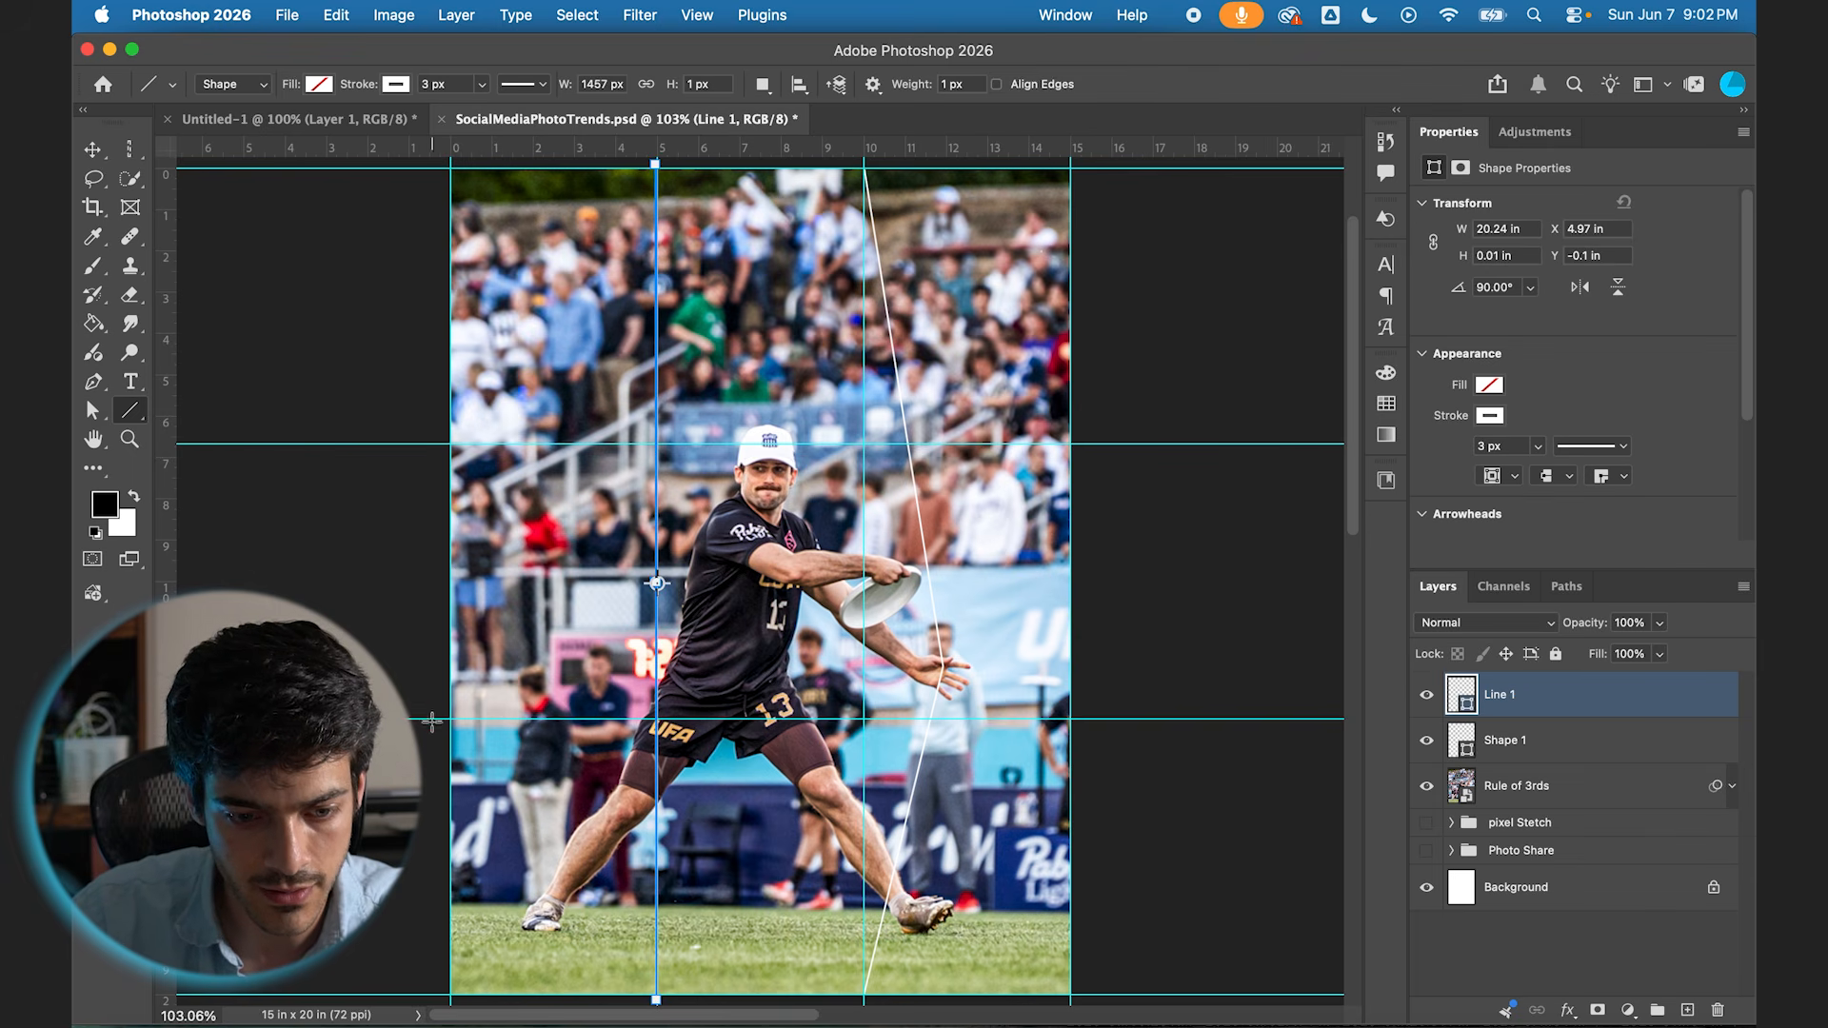
pyautogui.moveTo(432, 721); pyautogui.dragTo(1114, 719)
pyautogui.moveTo(438, 443); pyautogui.dragTo(1098, 445)
# Step: Hide the guides and check how the white grid lines cross the photo around the player's hand
pyautogui.press('v')
pyautogui.keyDown('super'); pyautogui.click(1486, 806); pyautogui.keyUp('super')
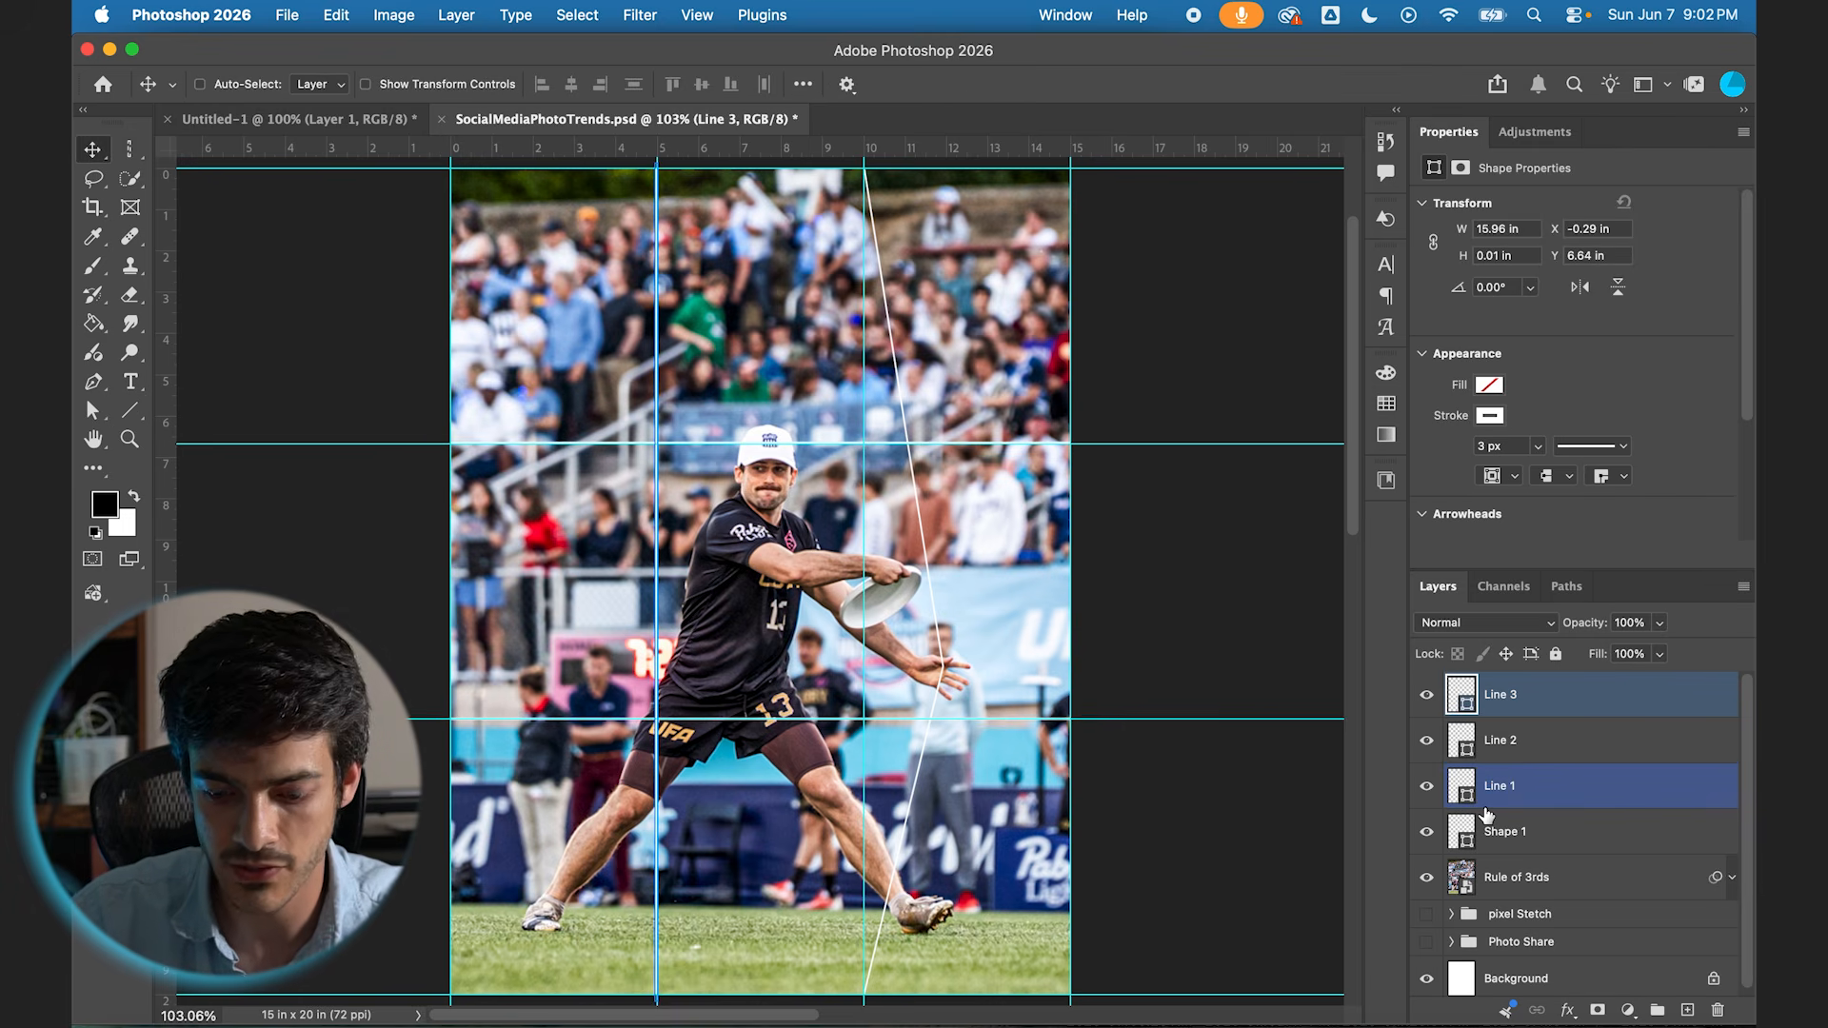
pyautogui.keyDown('super'); pyautogui.click(1487, 807); pyautogui.keyUp('super')
pyautogui.press('super+semicolon')
pyautogui.keyDown('super'); pyautogui.click(1485, 871); pyautogui.keyUp('super')
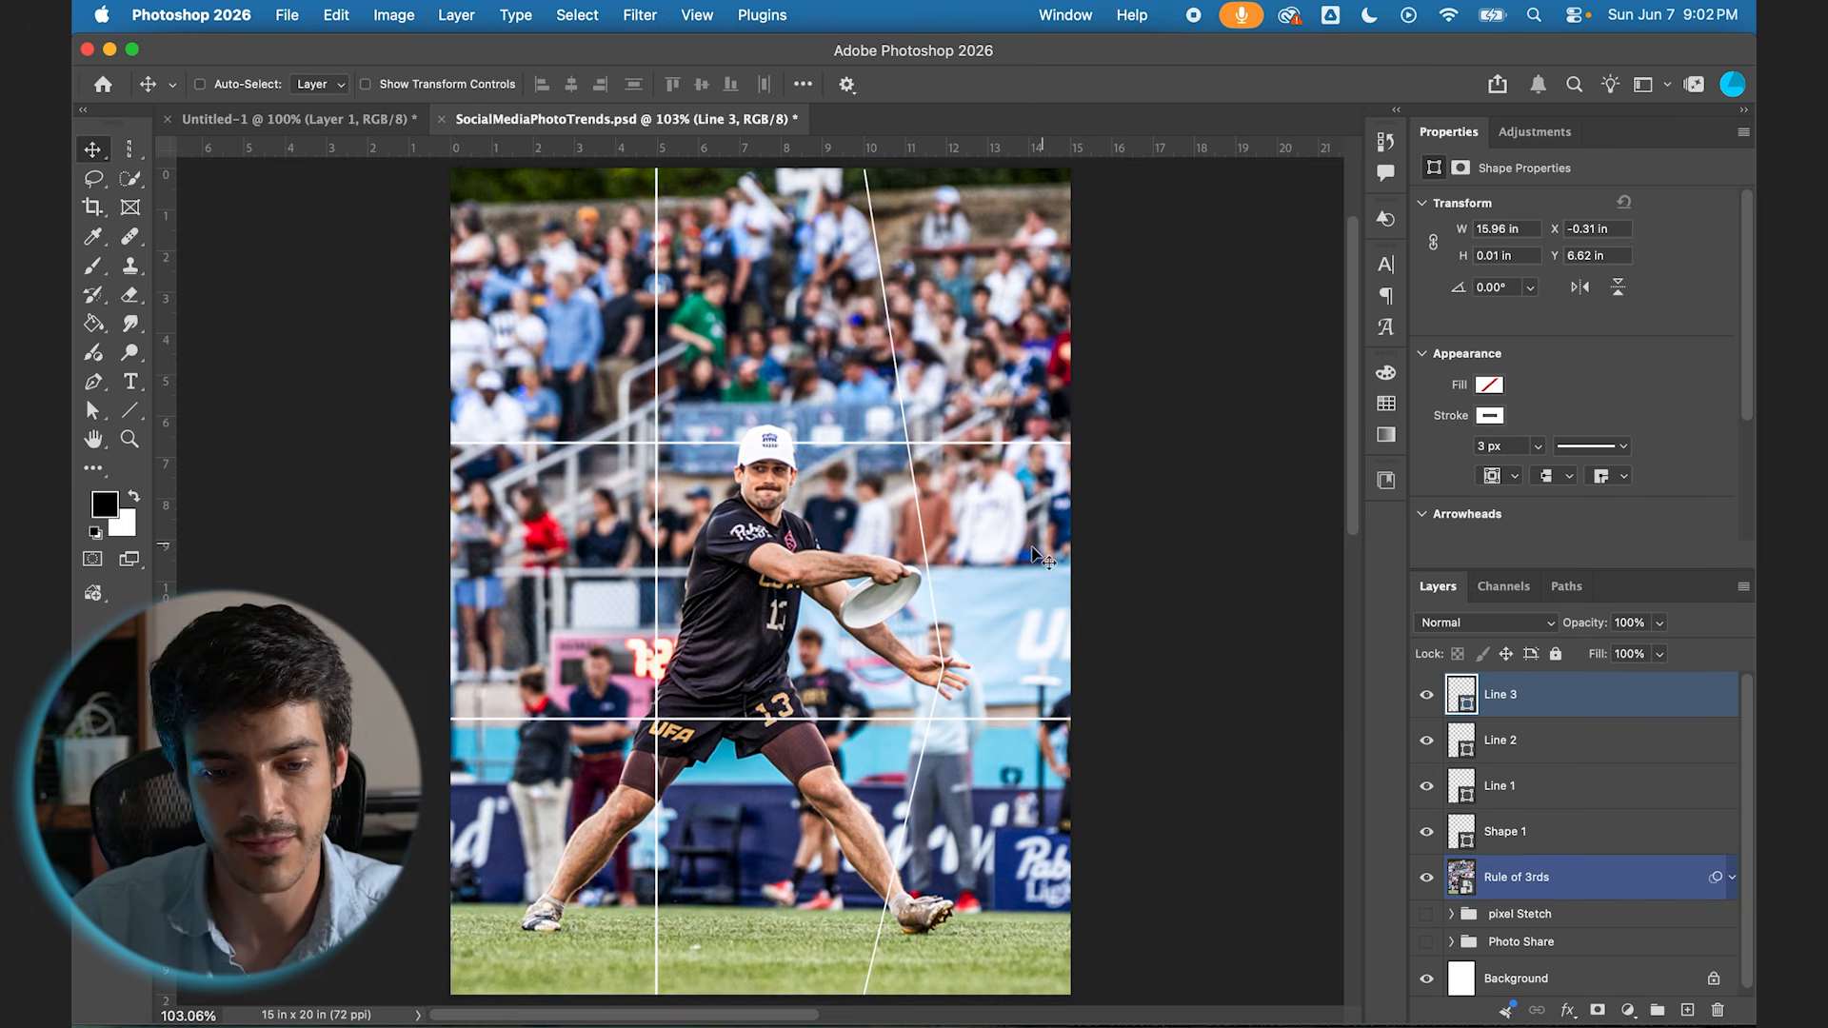
pyautogui.scroll(3, 1001, 552)
pyautogui.scroll(-4, 981, 550)
pyautogui.scroll(2, 936, 598)
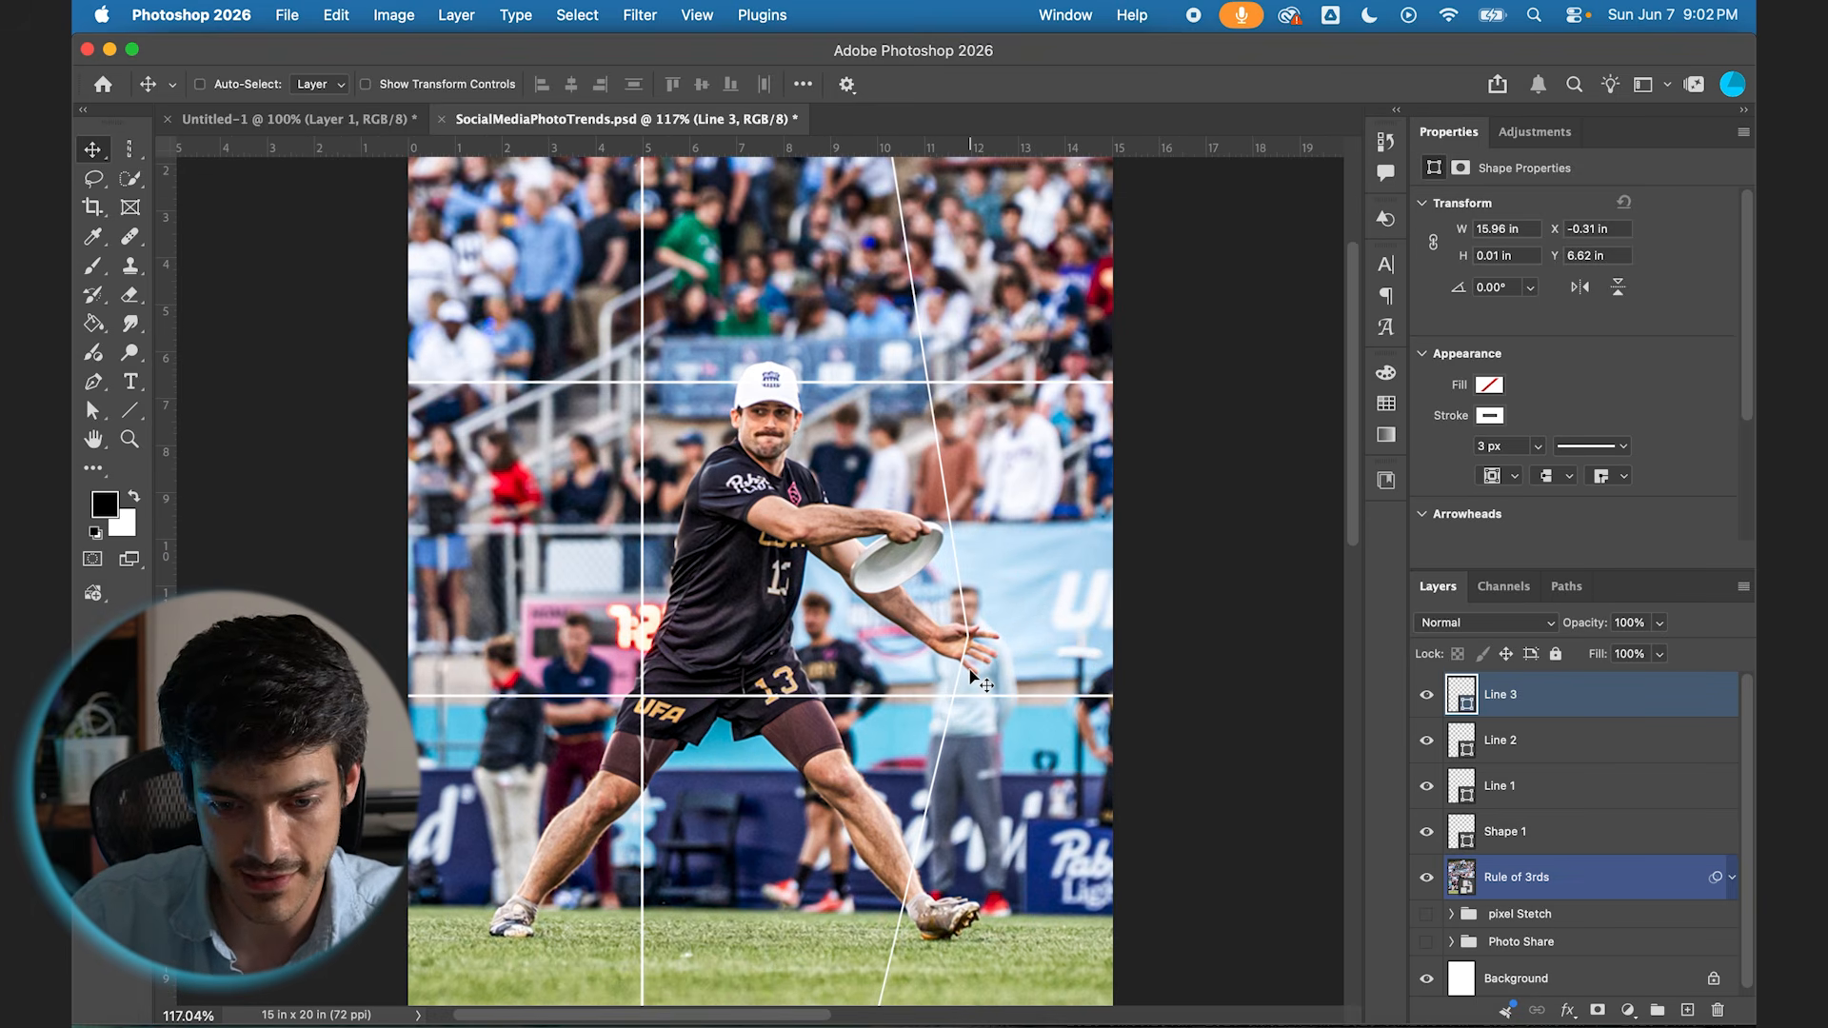
# Step: Select the player on the Rule of 3rds photo with Select Subject, copy him to a new layer and move it above the line layers
pyautogui.press('super+0')
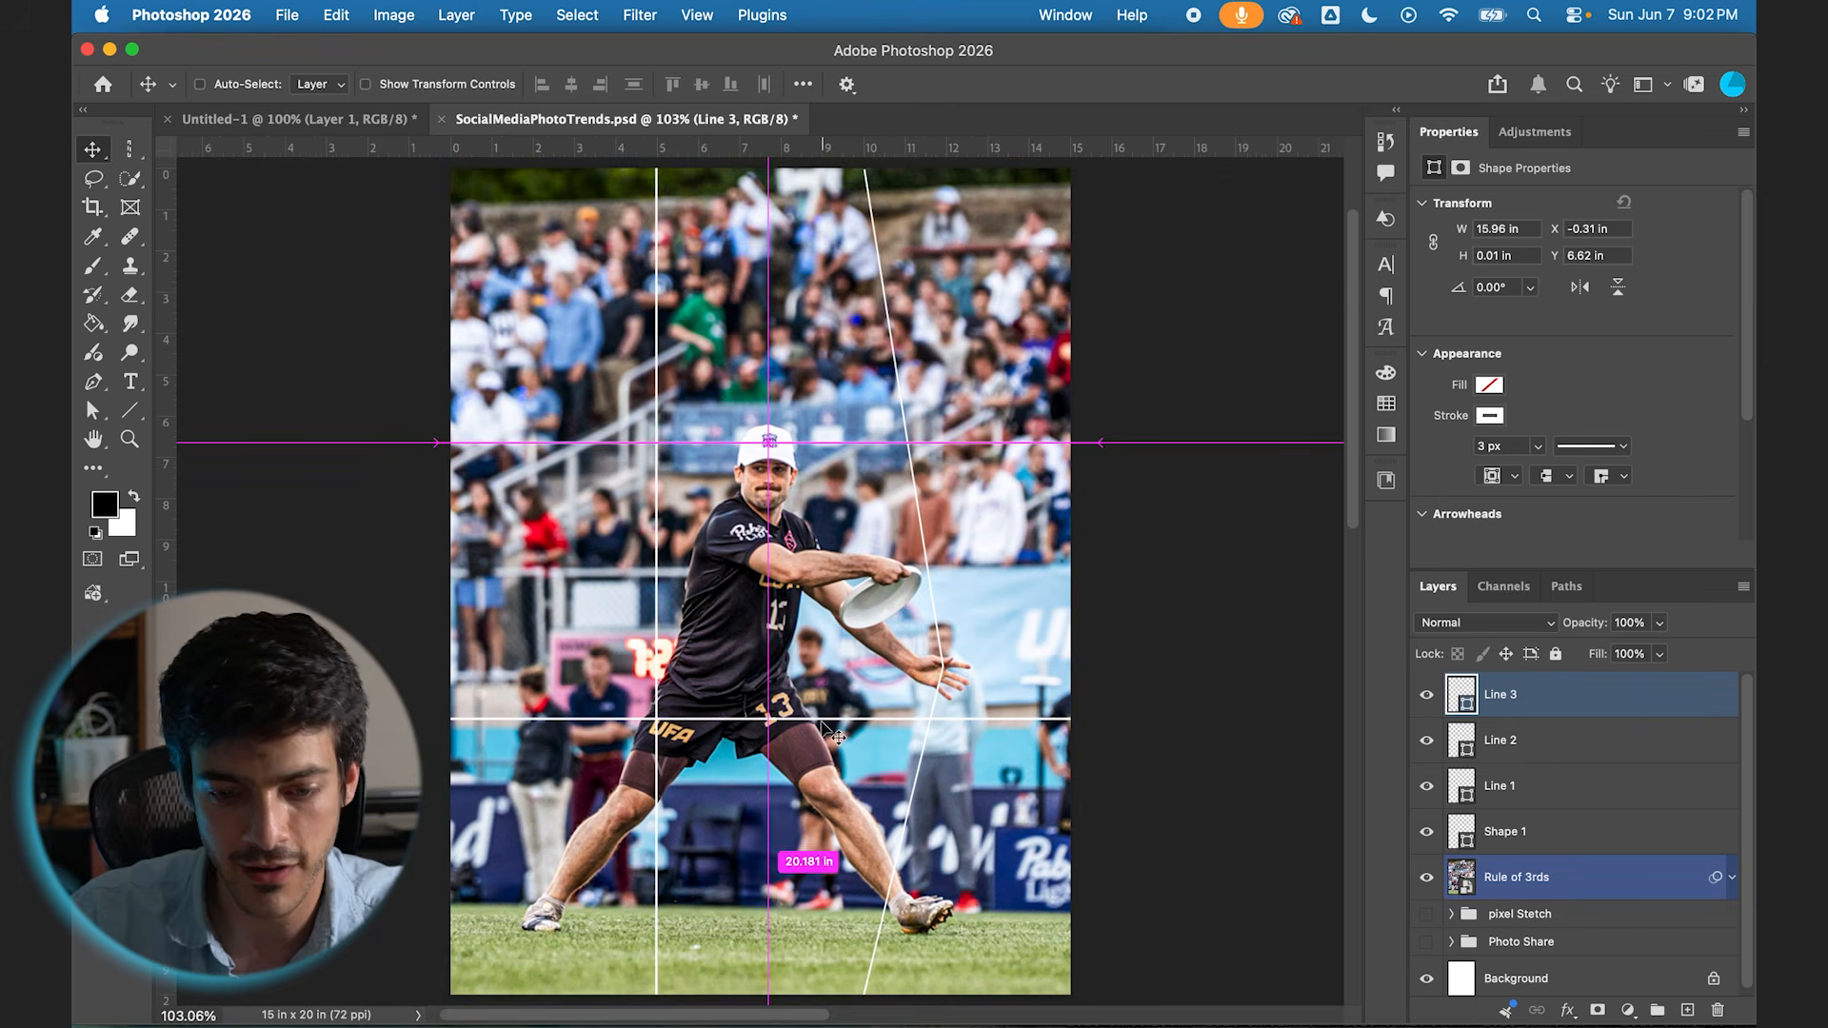
pyautogui.scroll(1, 850, 721)
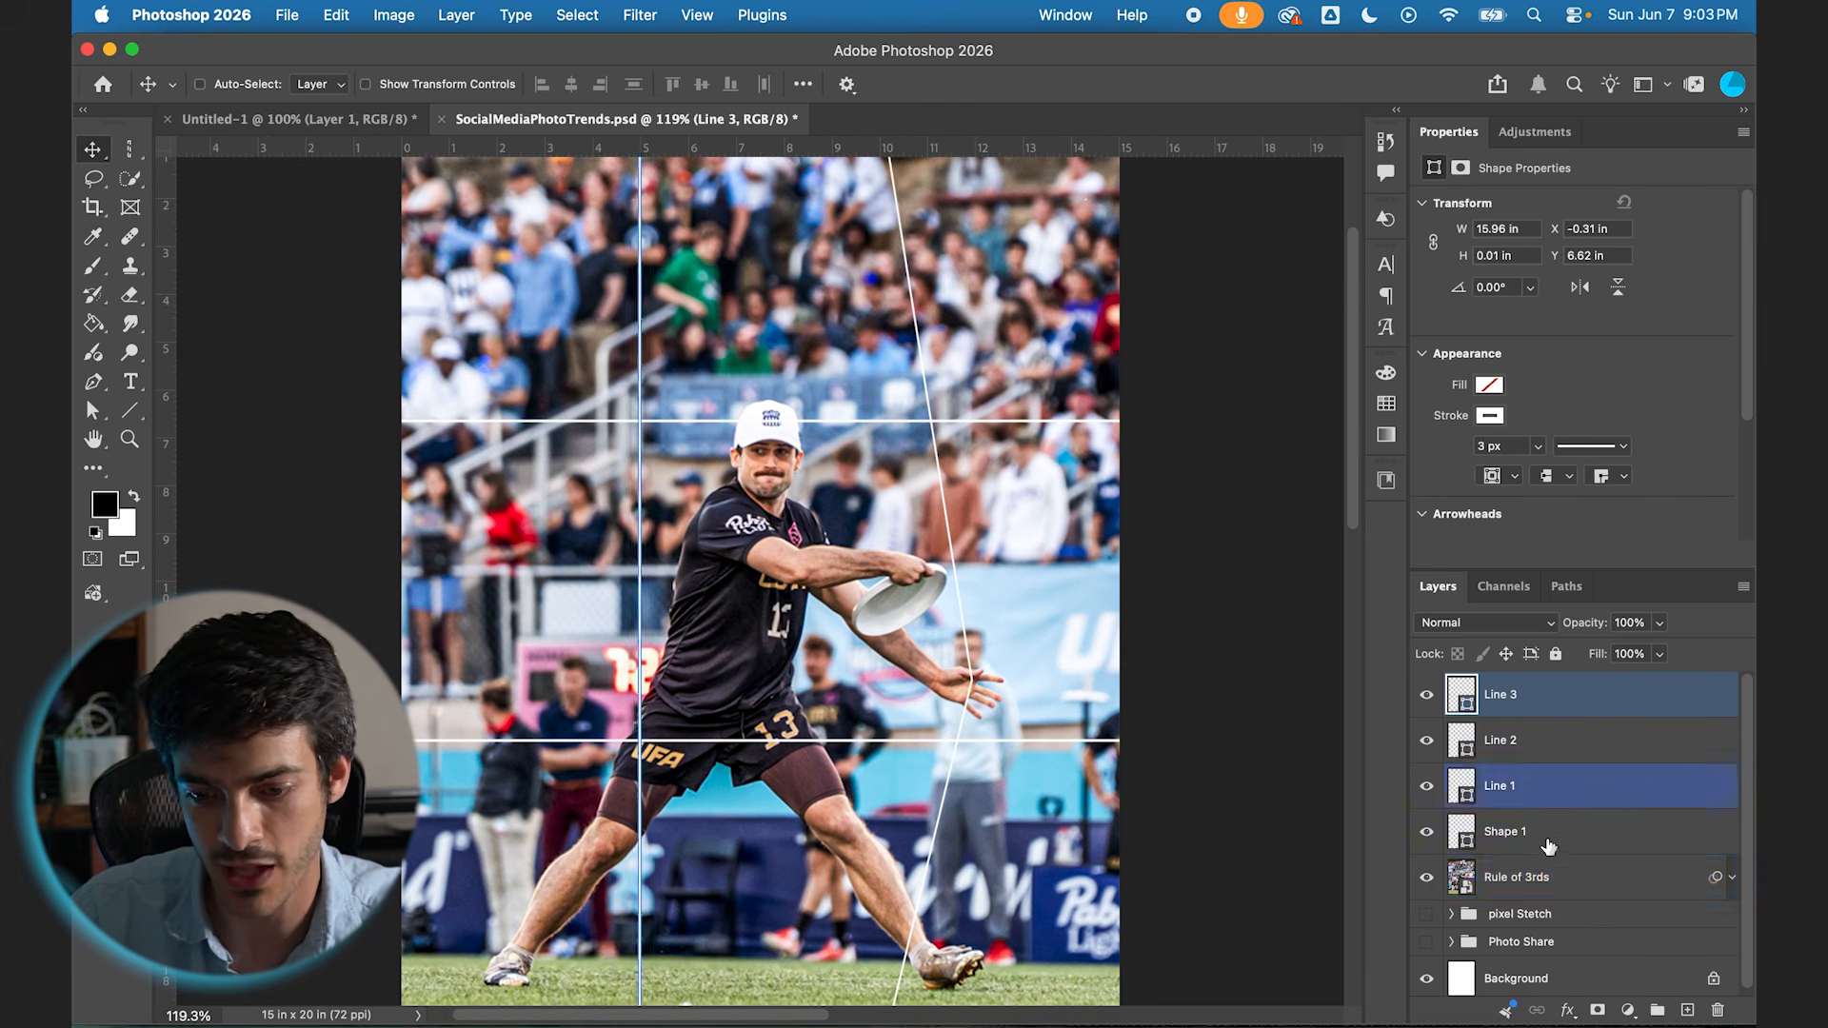
pyautogui.click(1467, 885)
pyautogui.press('w')
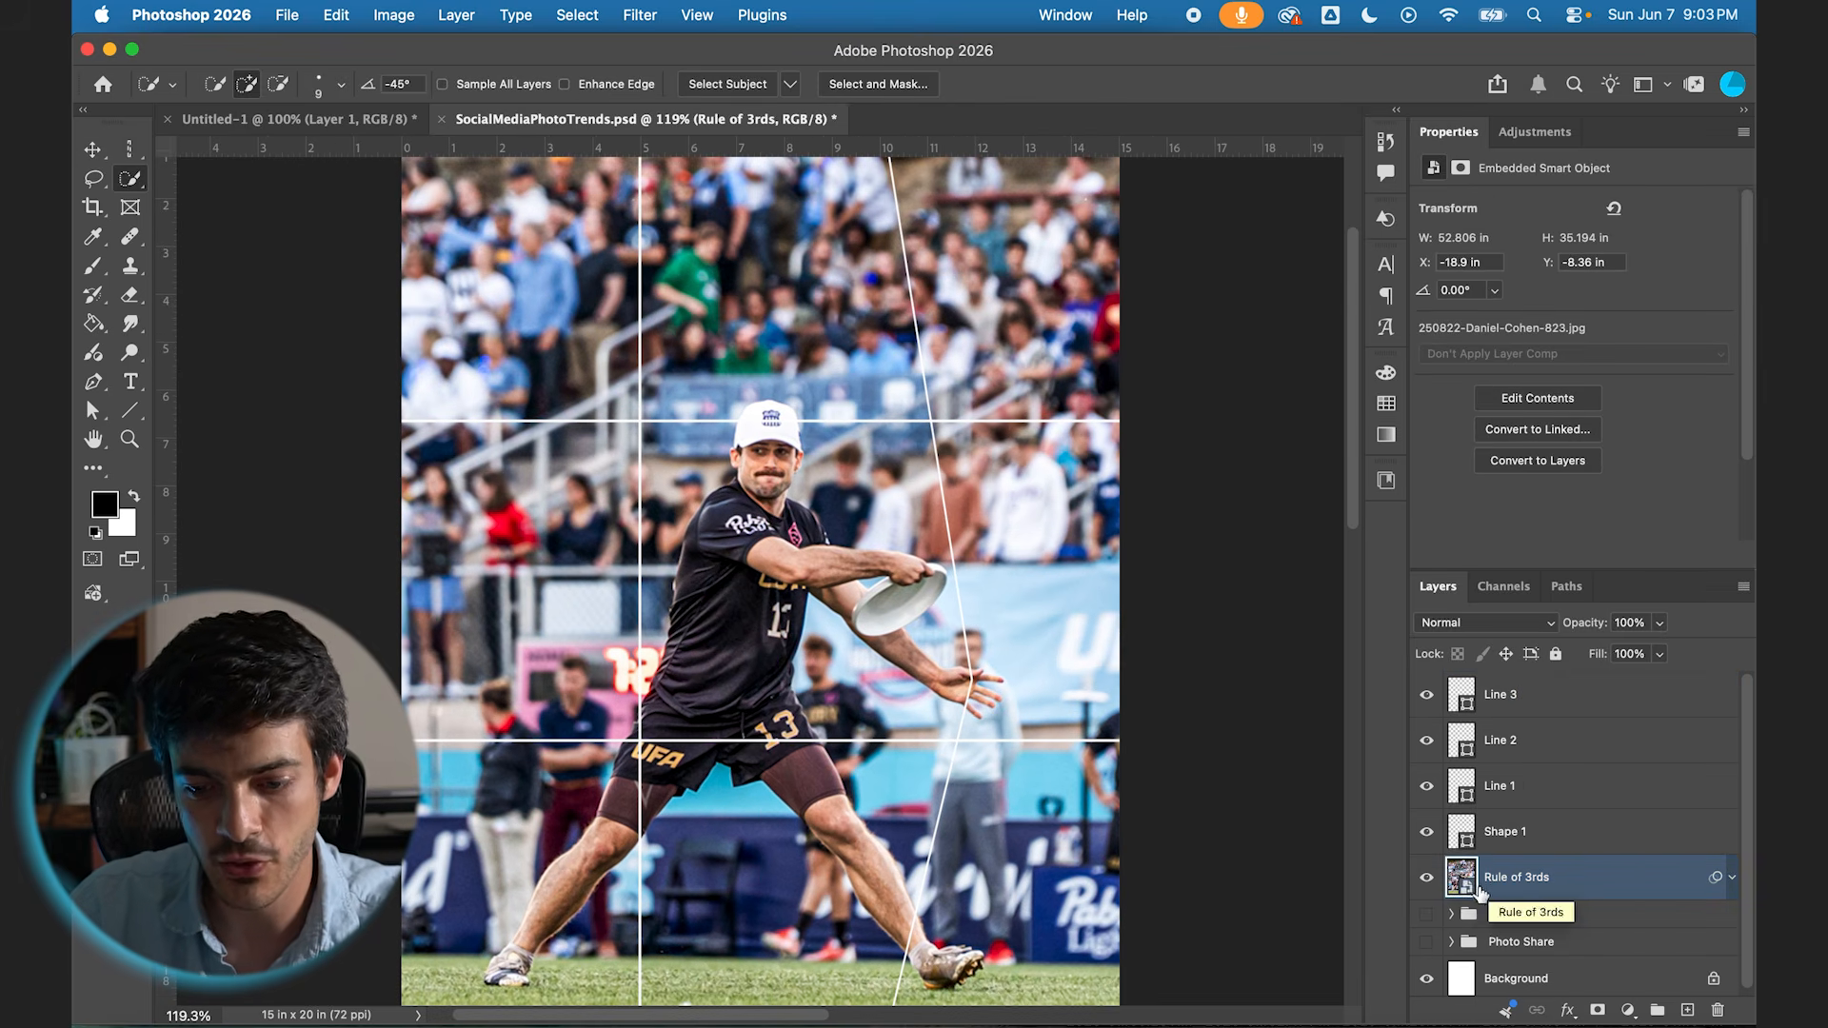
pyautogui.click(727, 86)
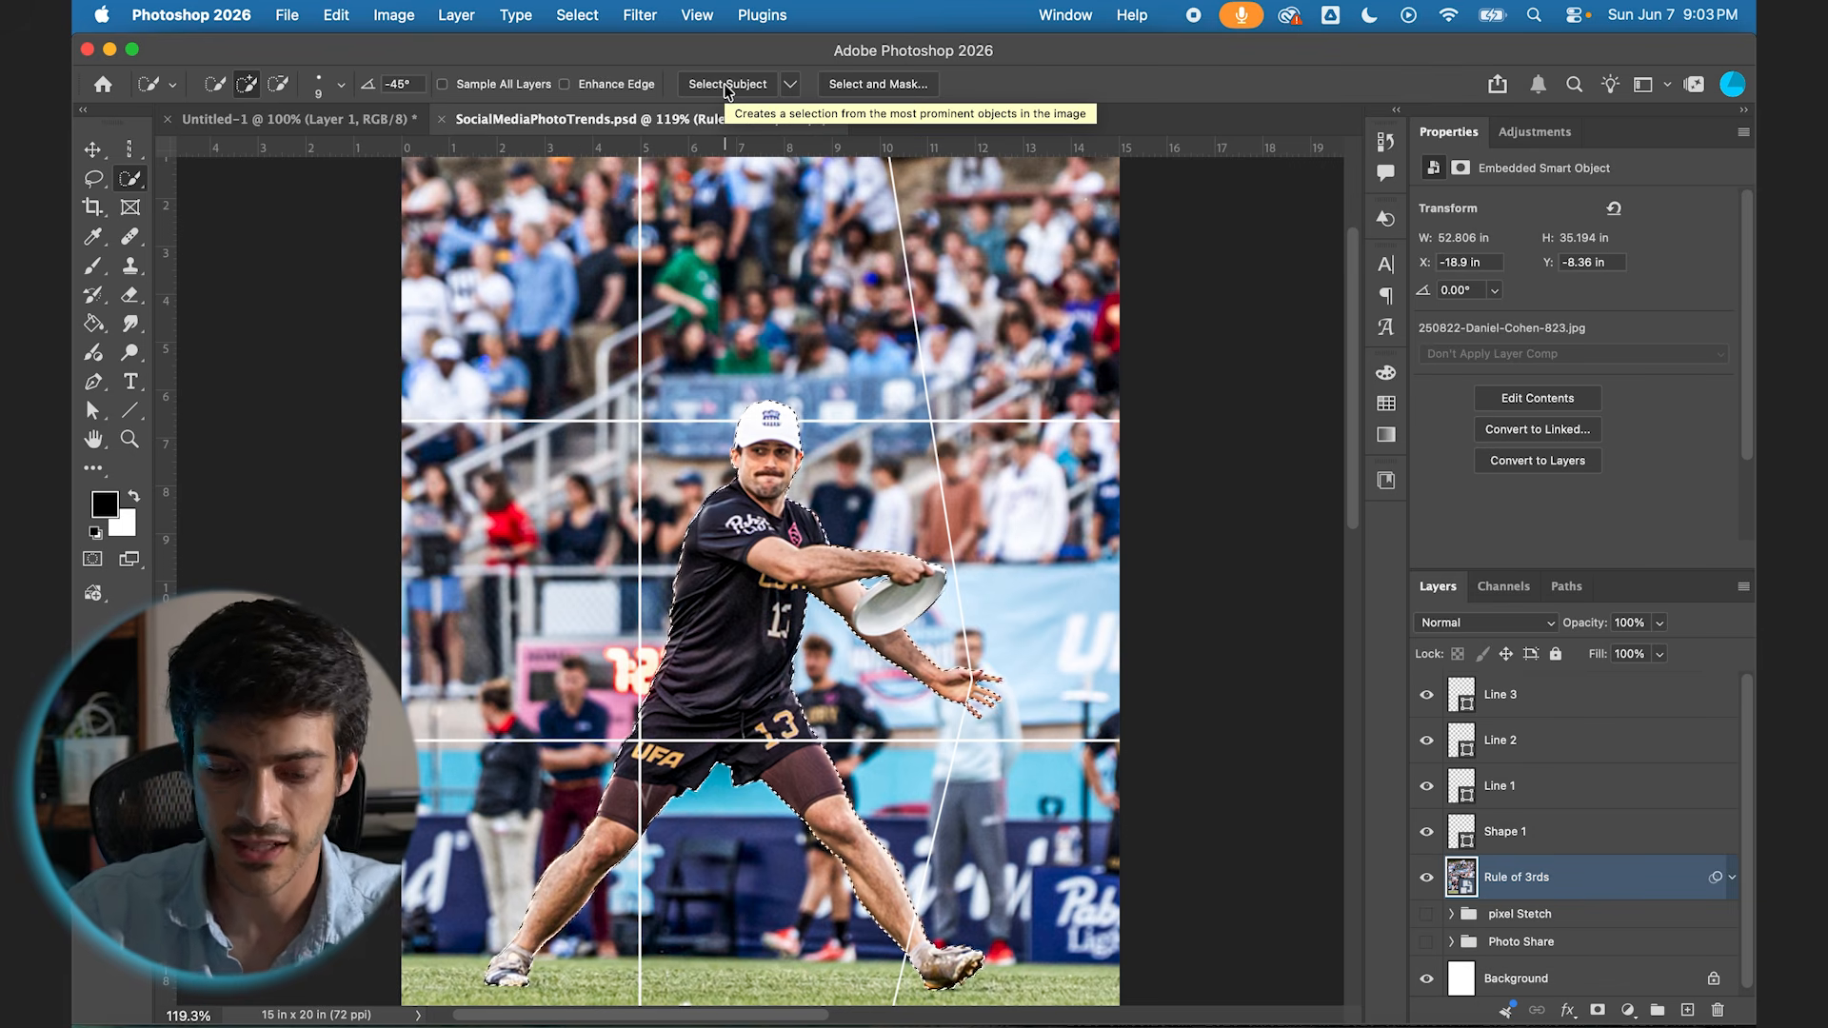
pyautogui.hotkey('ctrl', 'j')
pyautogui.moveTo(1520, 905); pyautogui.dragTo(1481, 667)
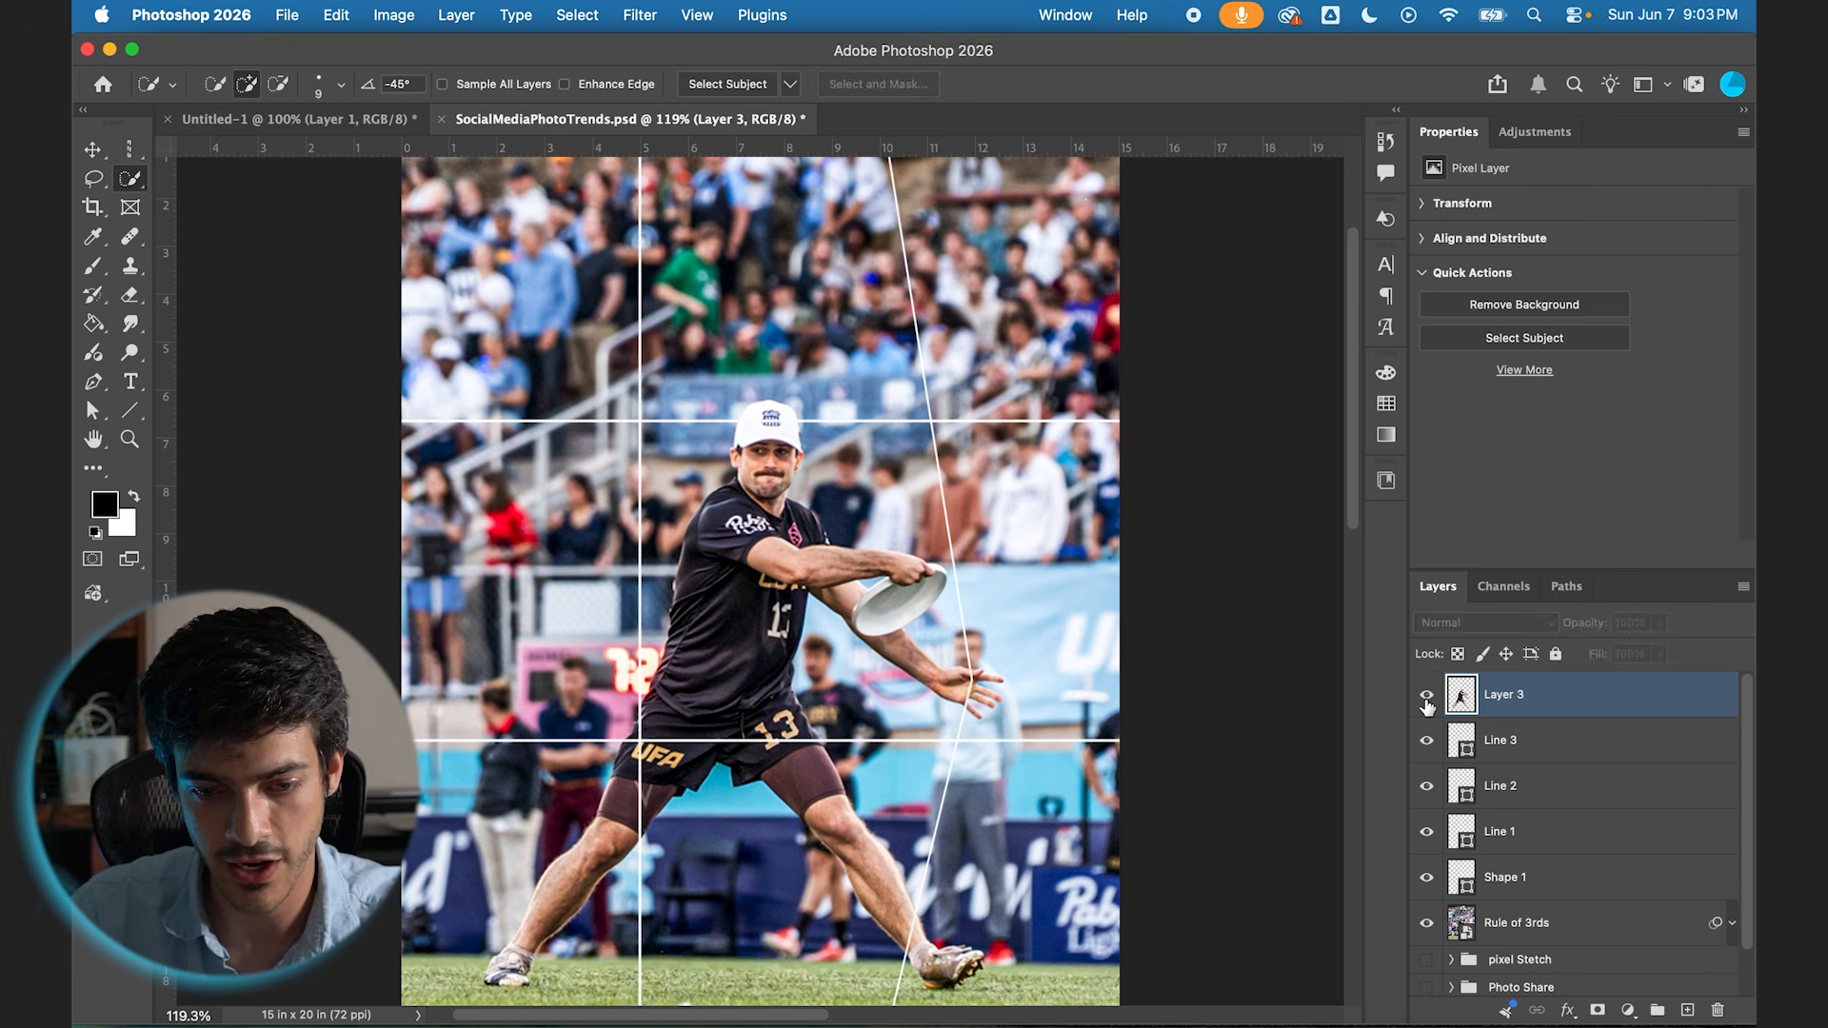
# Step: Check the player cutout by toggling it and the Rule of 3rds photo, and hide the cutout layer with a black mask
pyautogui.click(1426, 923)
pyautogui.click(1426, 694)
pyautogui.click(1426, 694)
pyautogui.click(1427, 923)
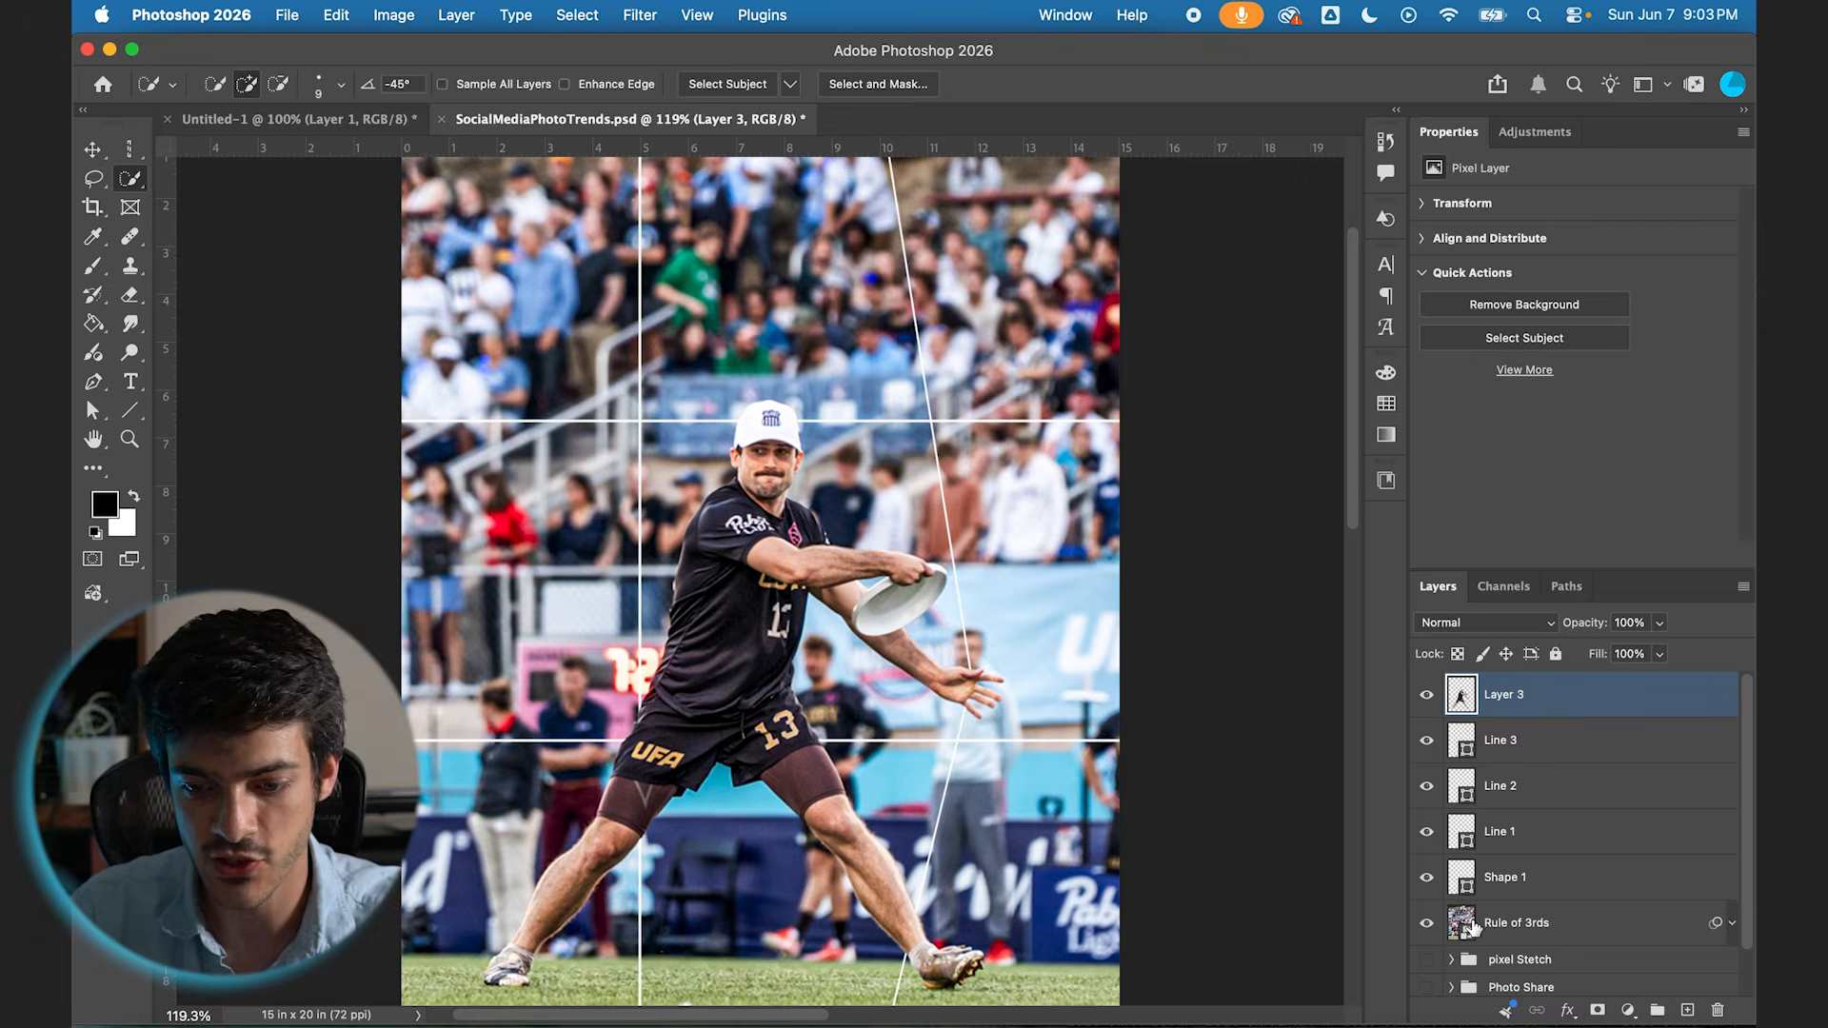
pyautogui.scroll(5, 1069, 702)
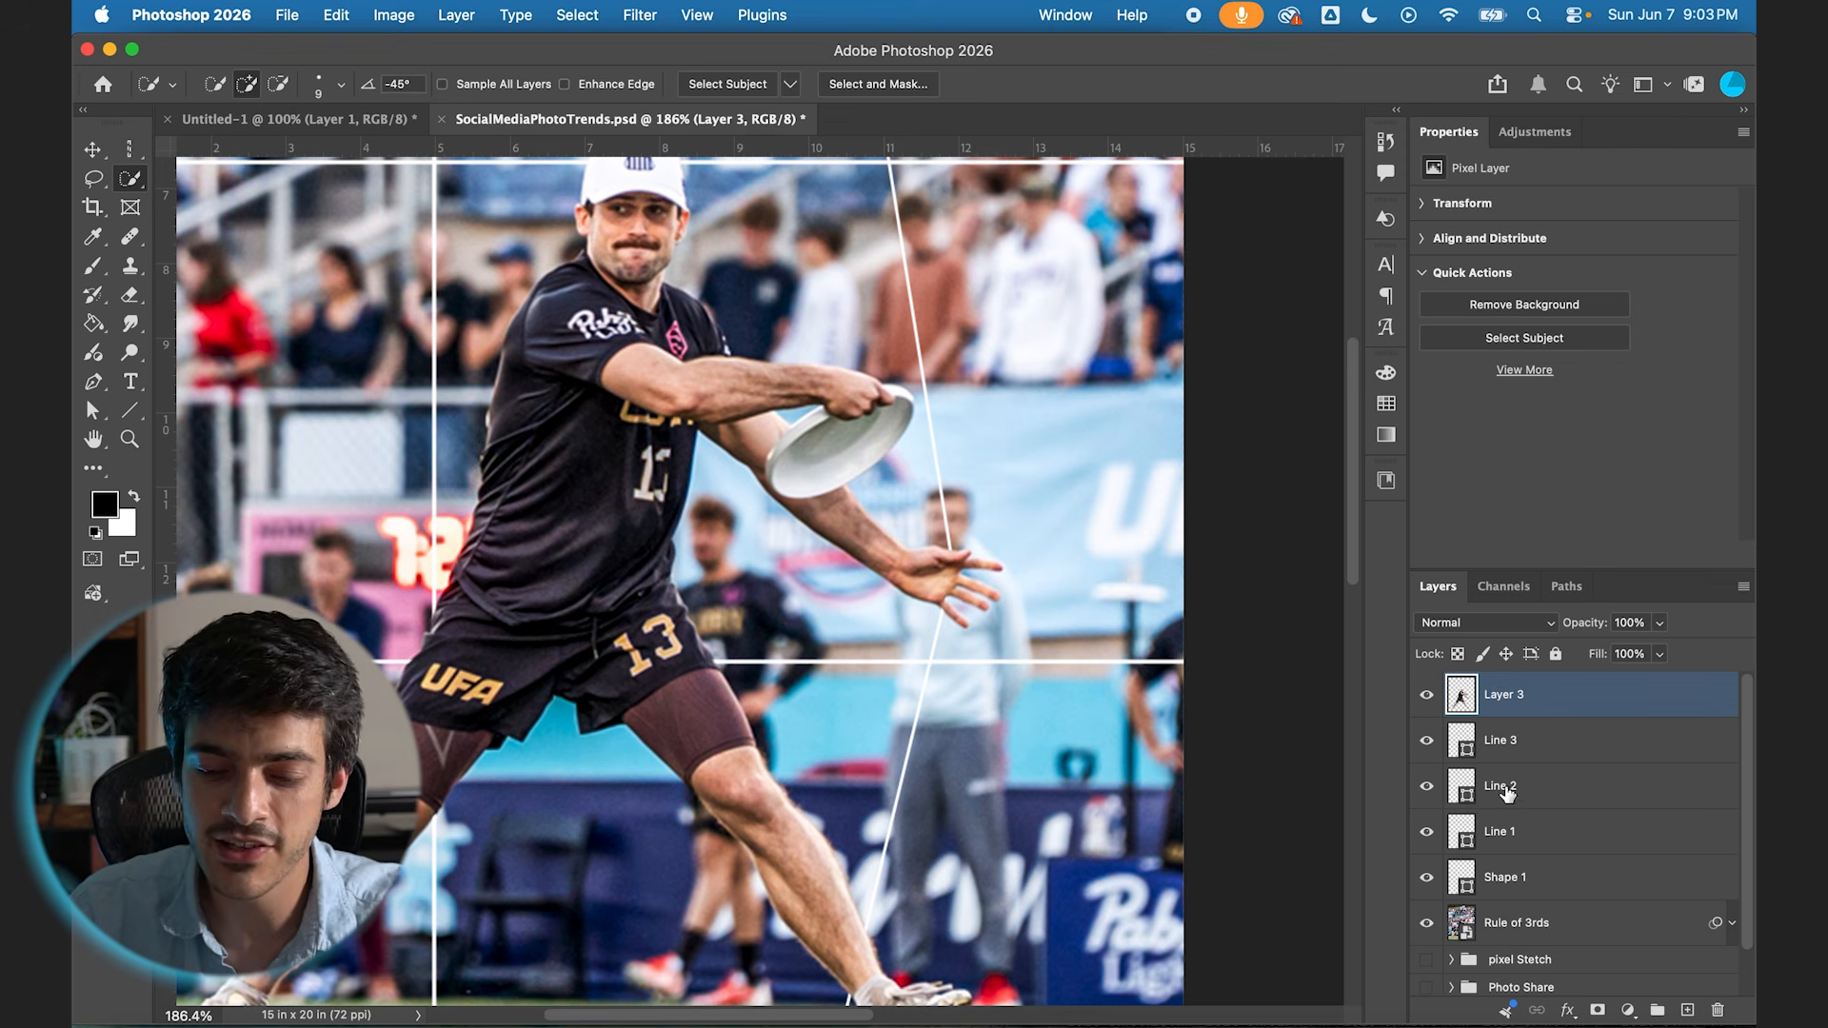
pyautogui.keyDown('alt'); pyautogui.click(1599, 1011); pyautogui.keyUp('alt')
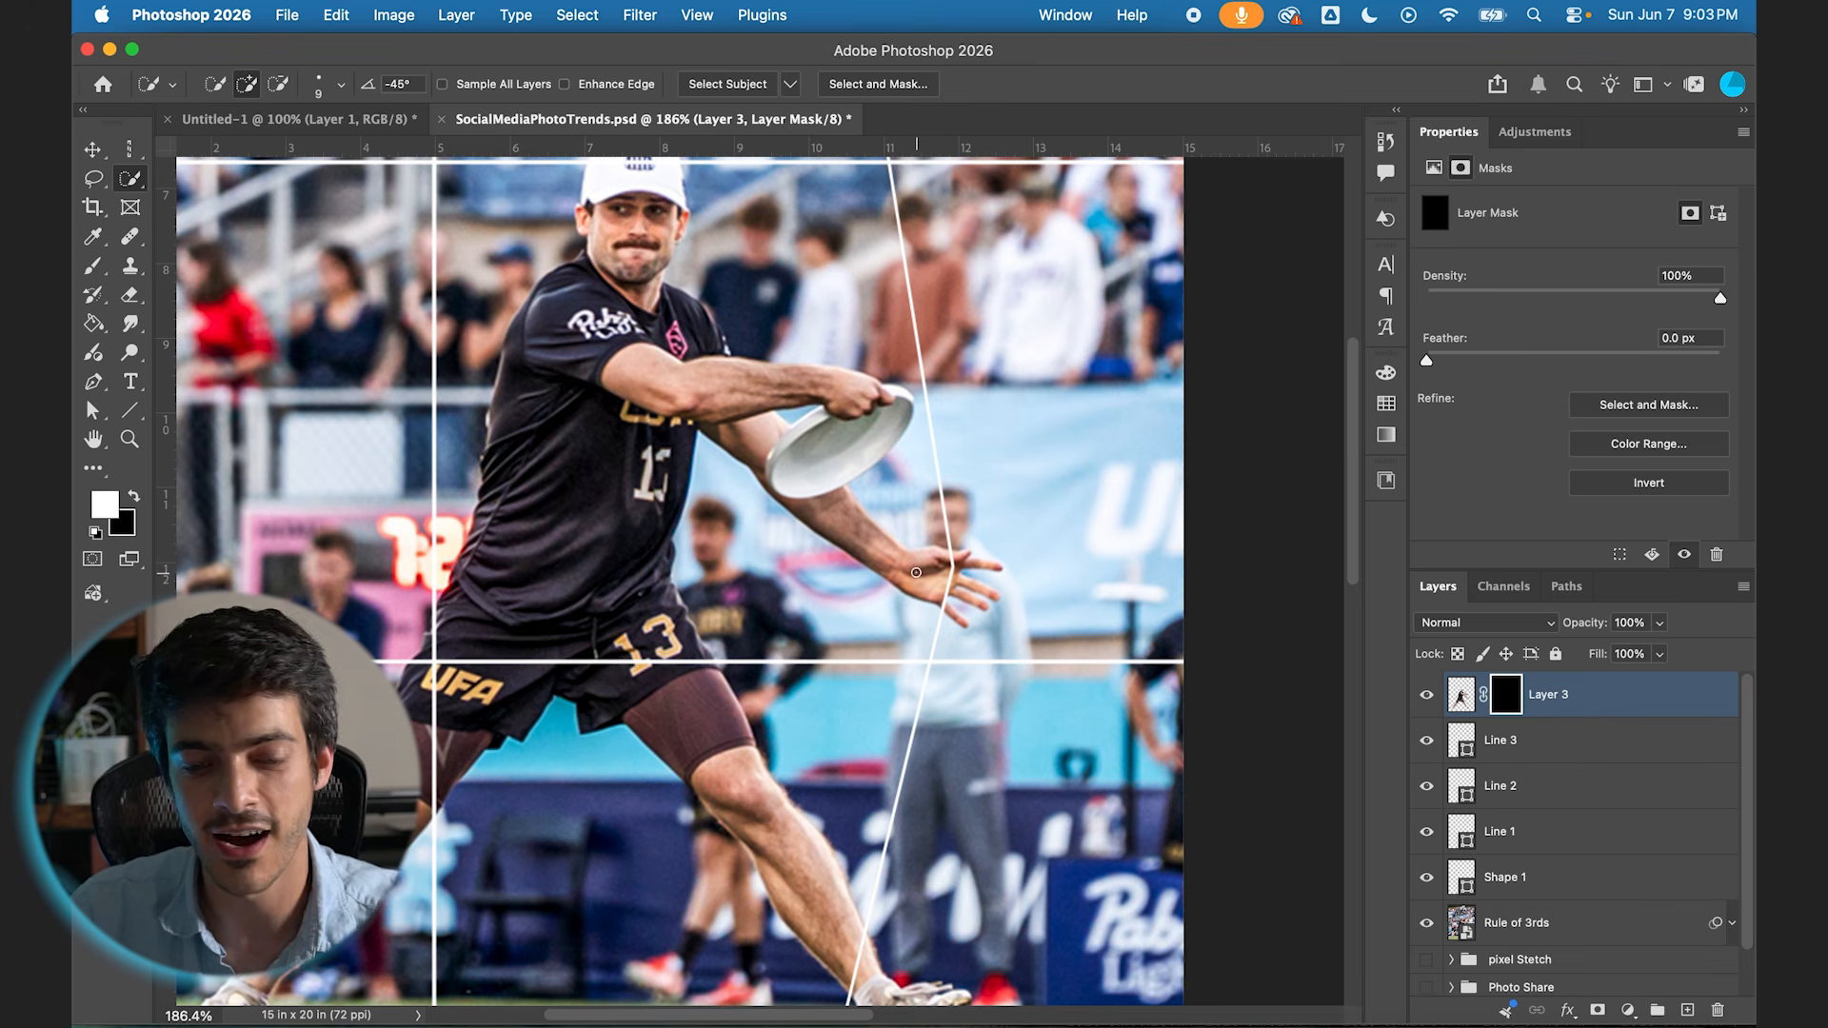
# Step: Paint white on the cutout's mask with a 9 px brush to bring the outstretched hand's thumb in front of the bent line
pyautogui.scroll(5, 921, 593)
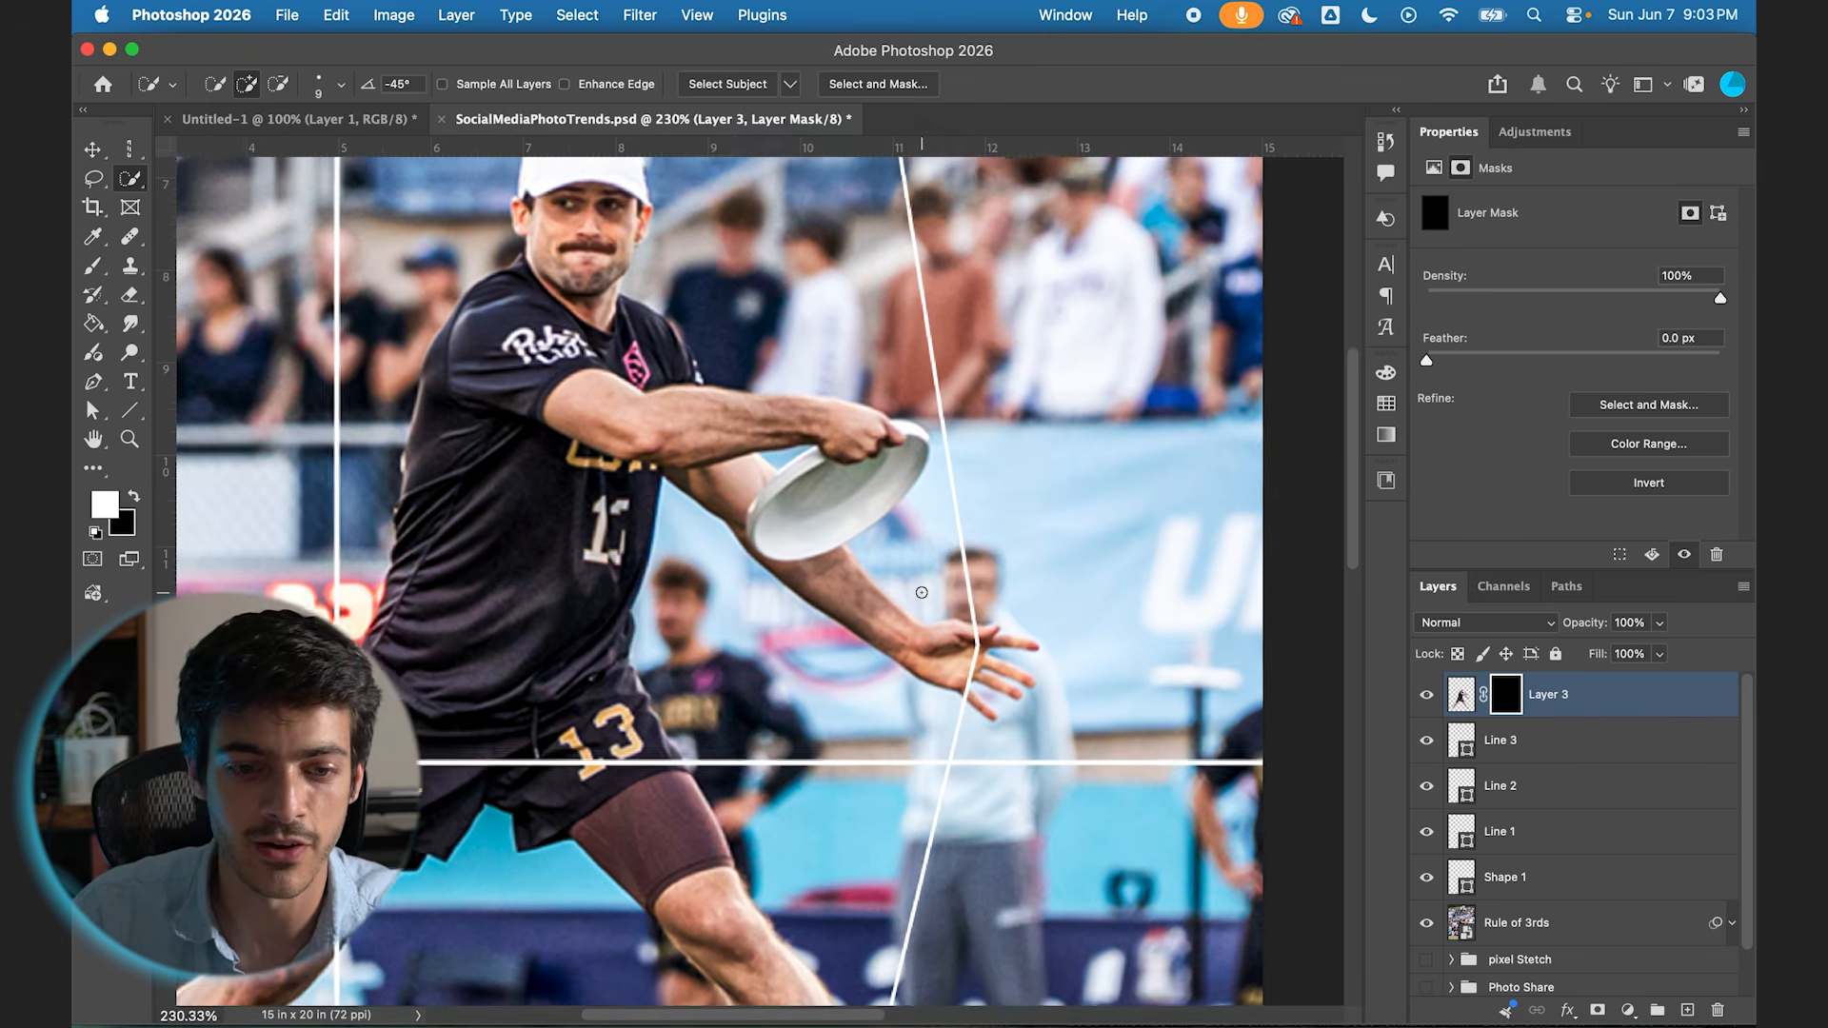
pyautogui.scroll(-3, 882, 684)
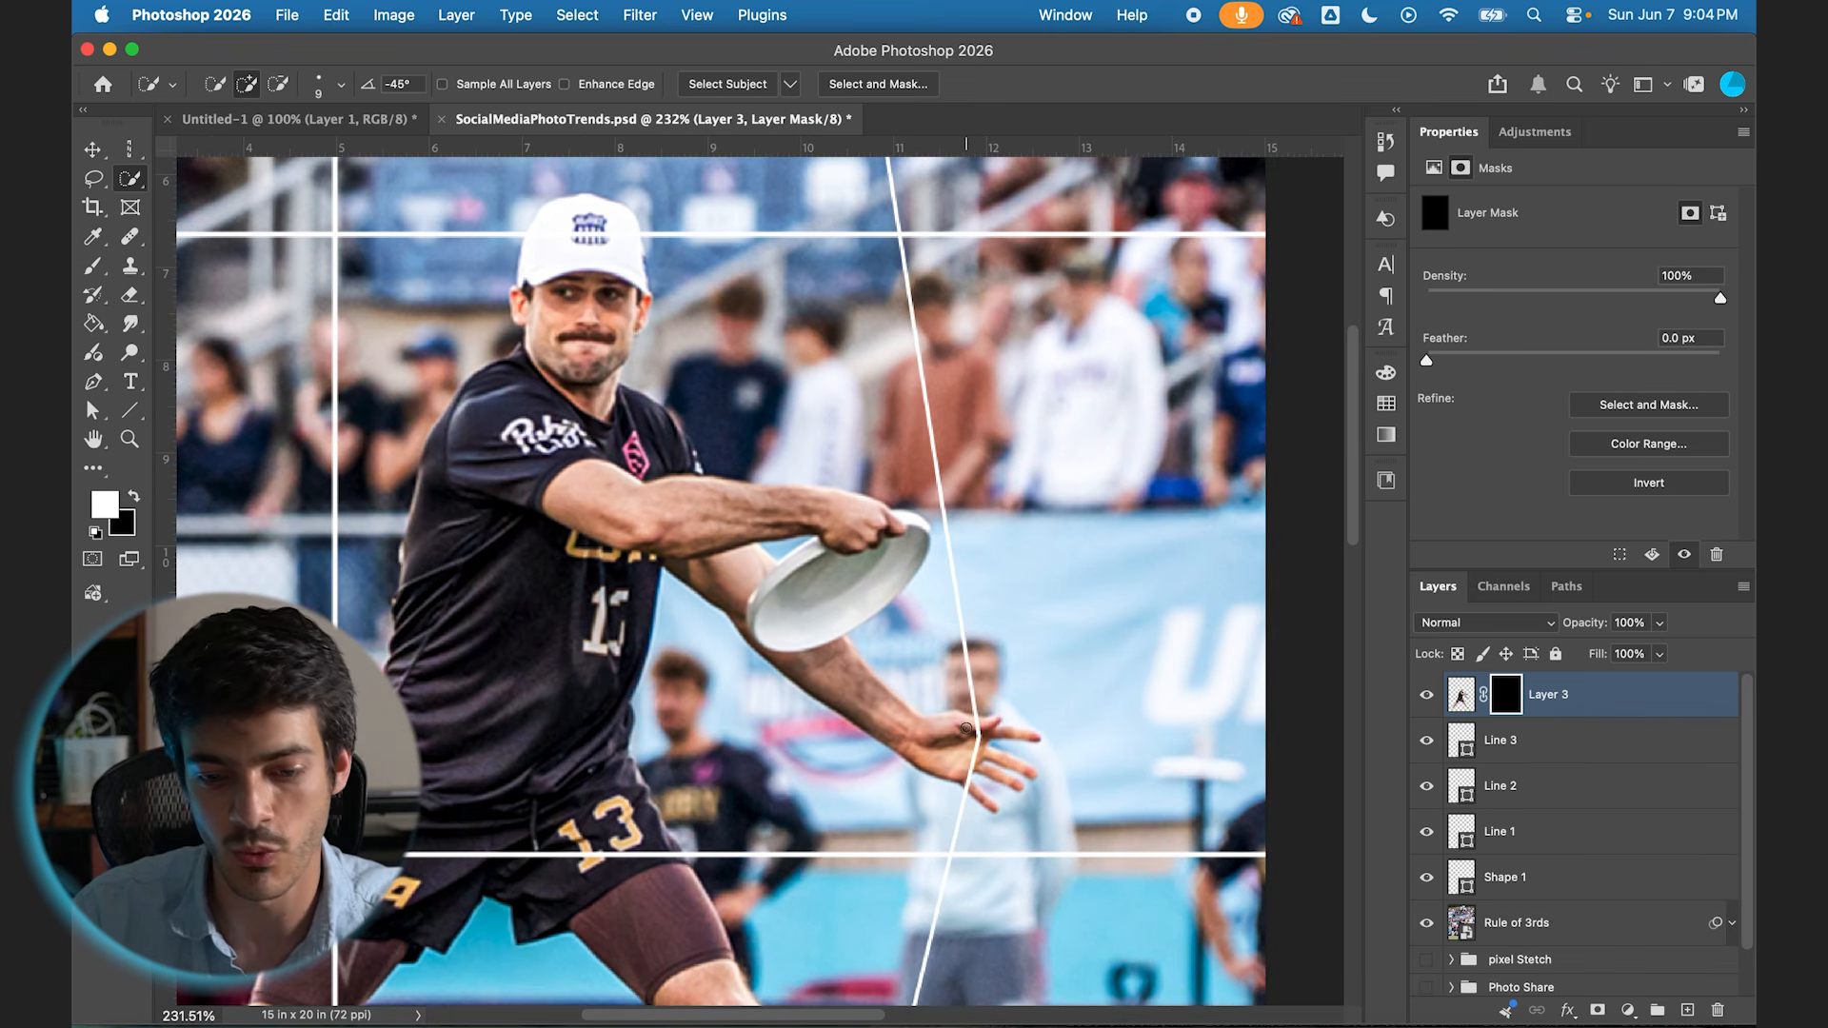
pyautogui.scroll(3, 985, 727)
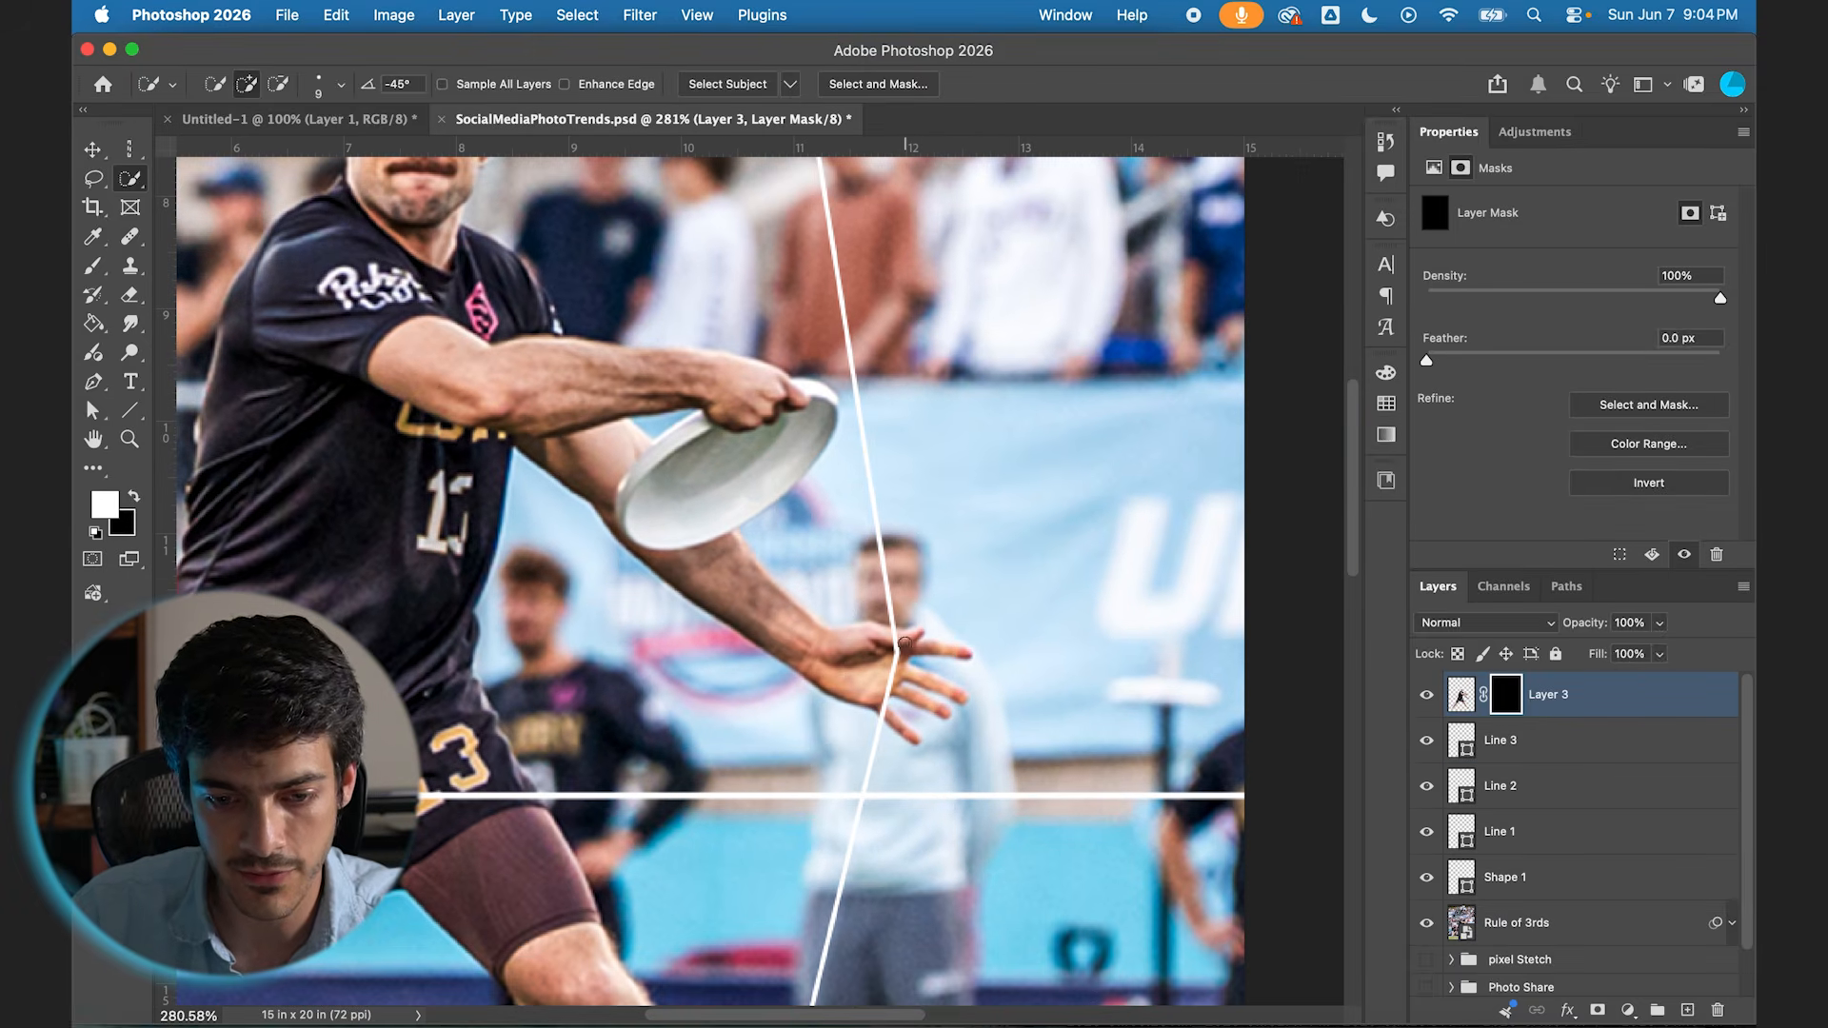
pyautogui.scroll(4, 847, 688)
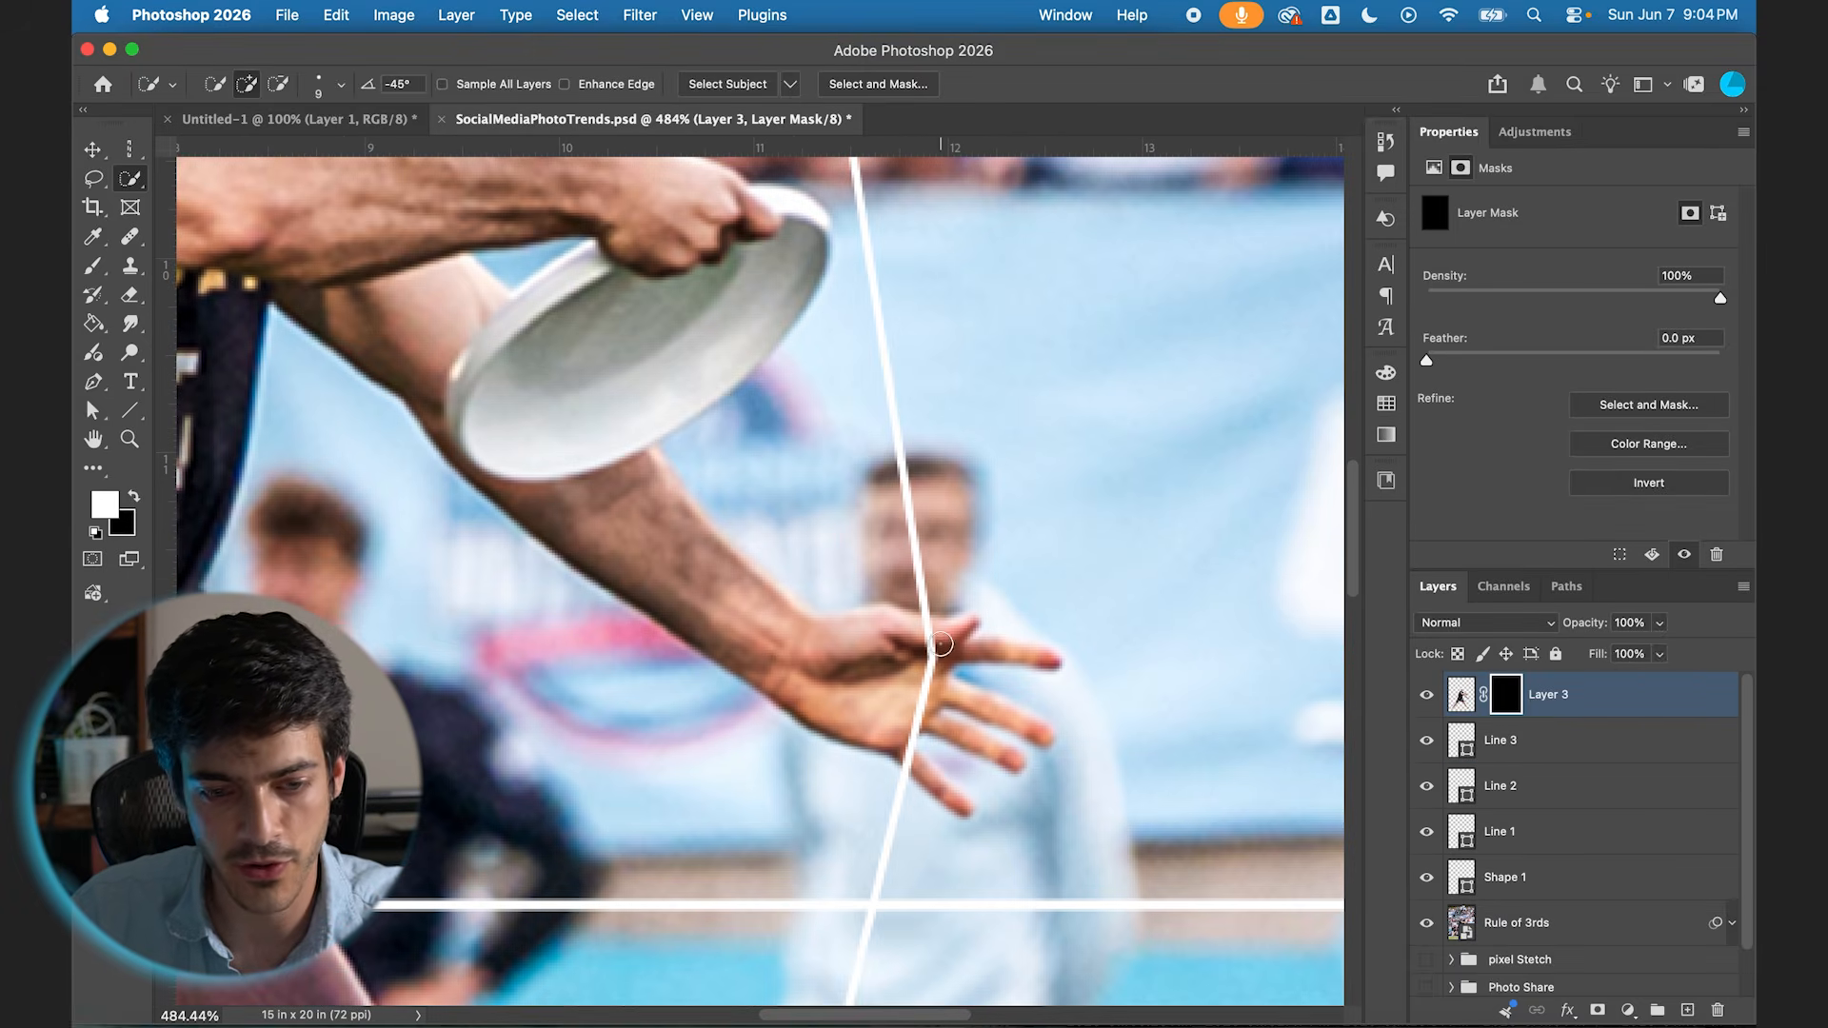
pyautogui.click(92, 266)
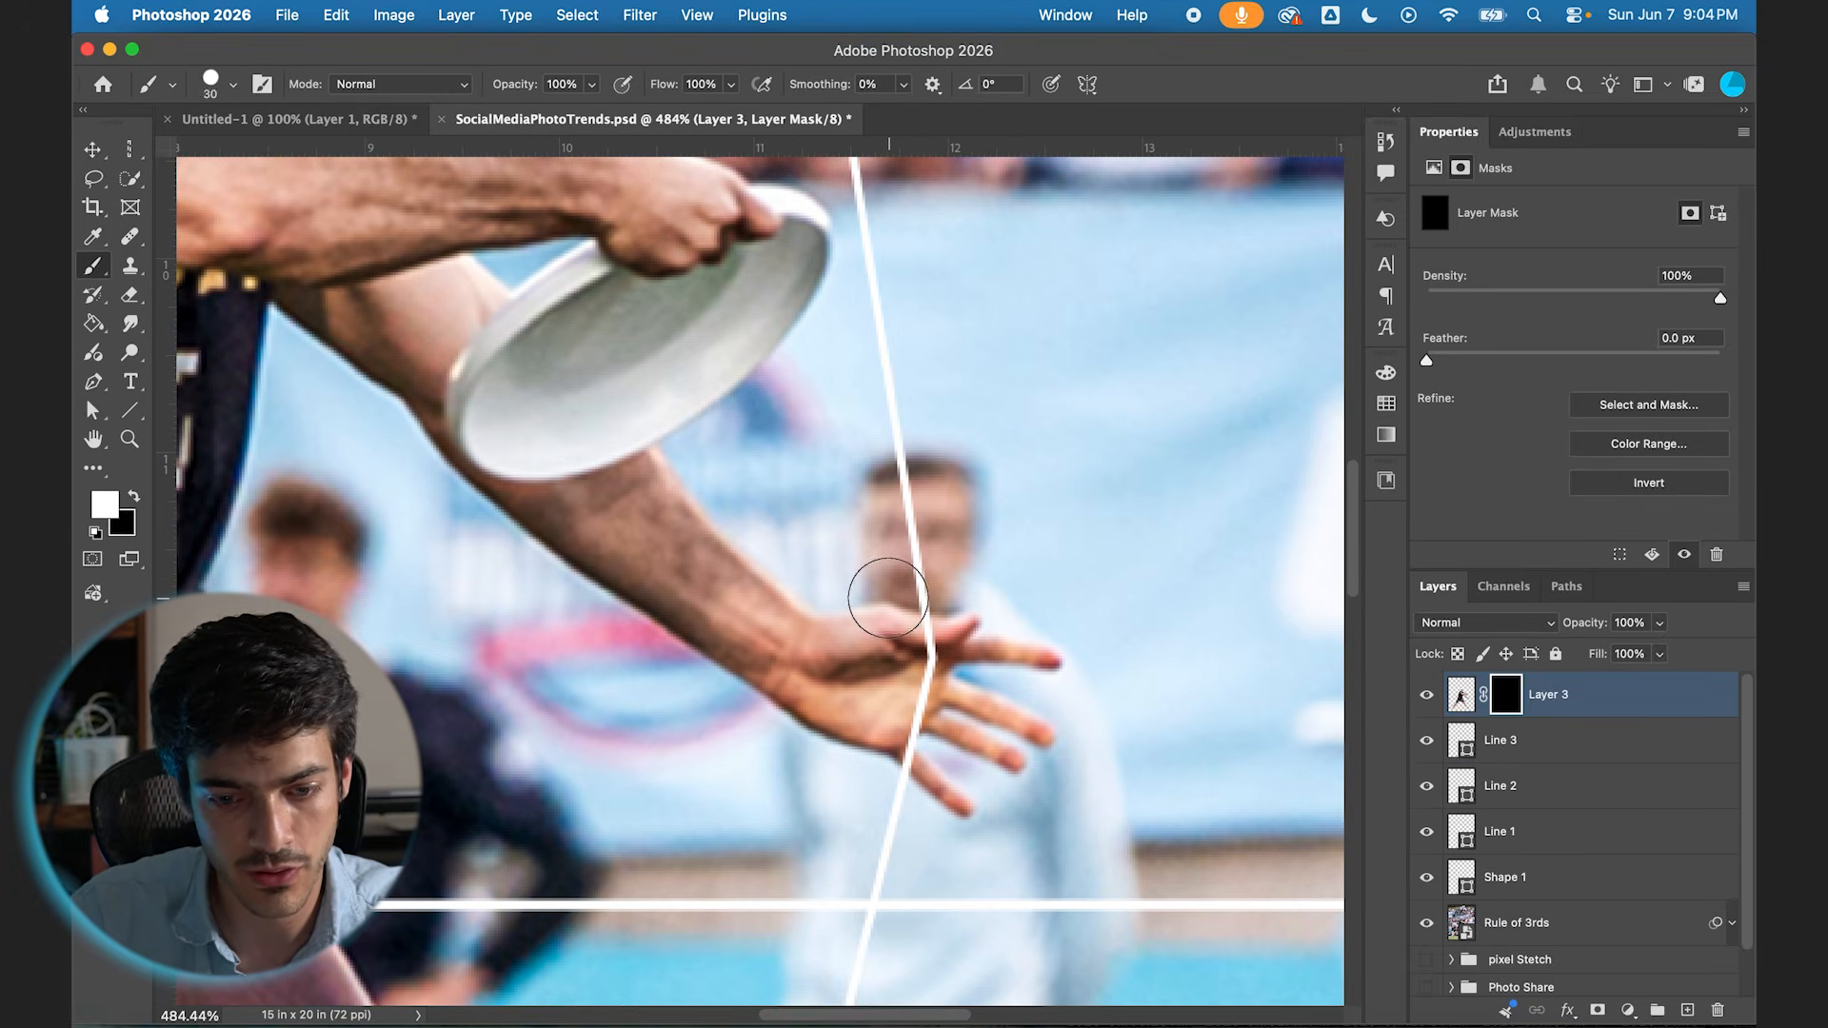
pyautogui.press('[')
pyautogui.press('[')
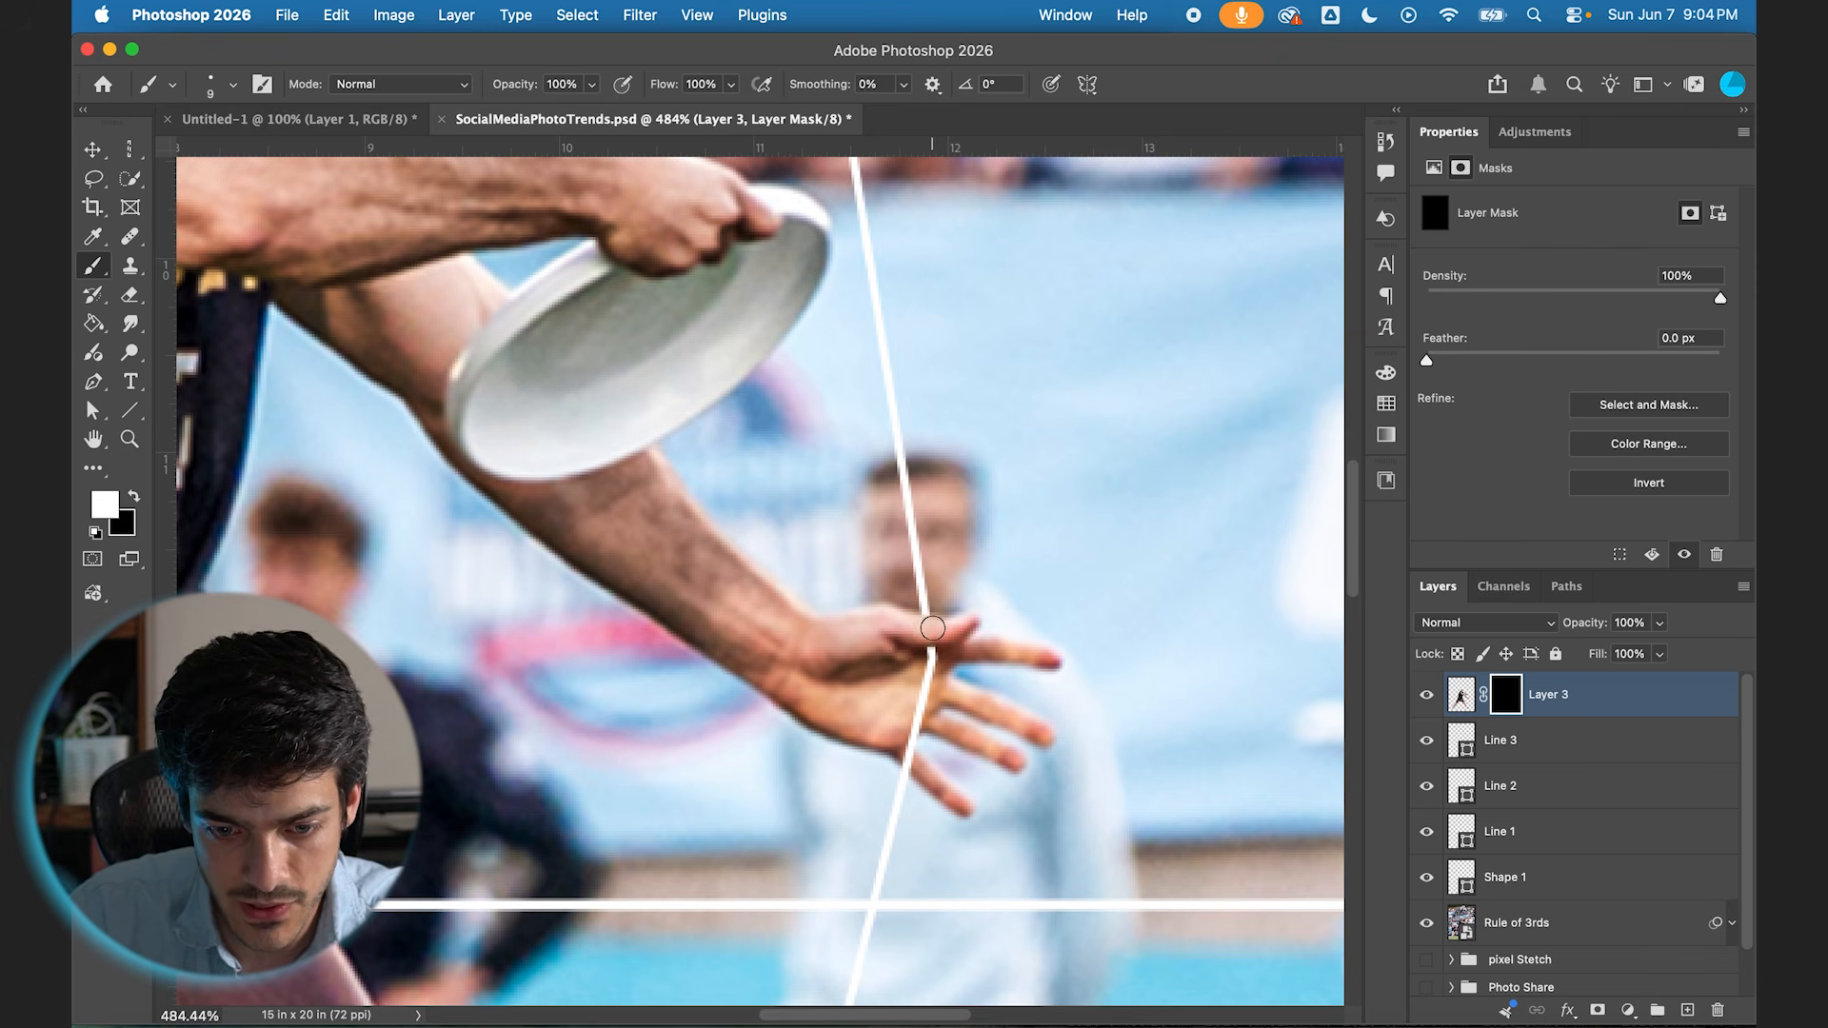
# Step: Paint white on the cutout's mask with a 60 px brush to bring the player's front ankle and shoe before the bent line
pyautogui.scroll(-6, 922, 630)
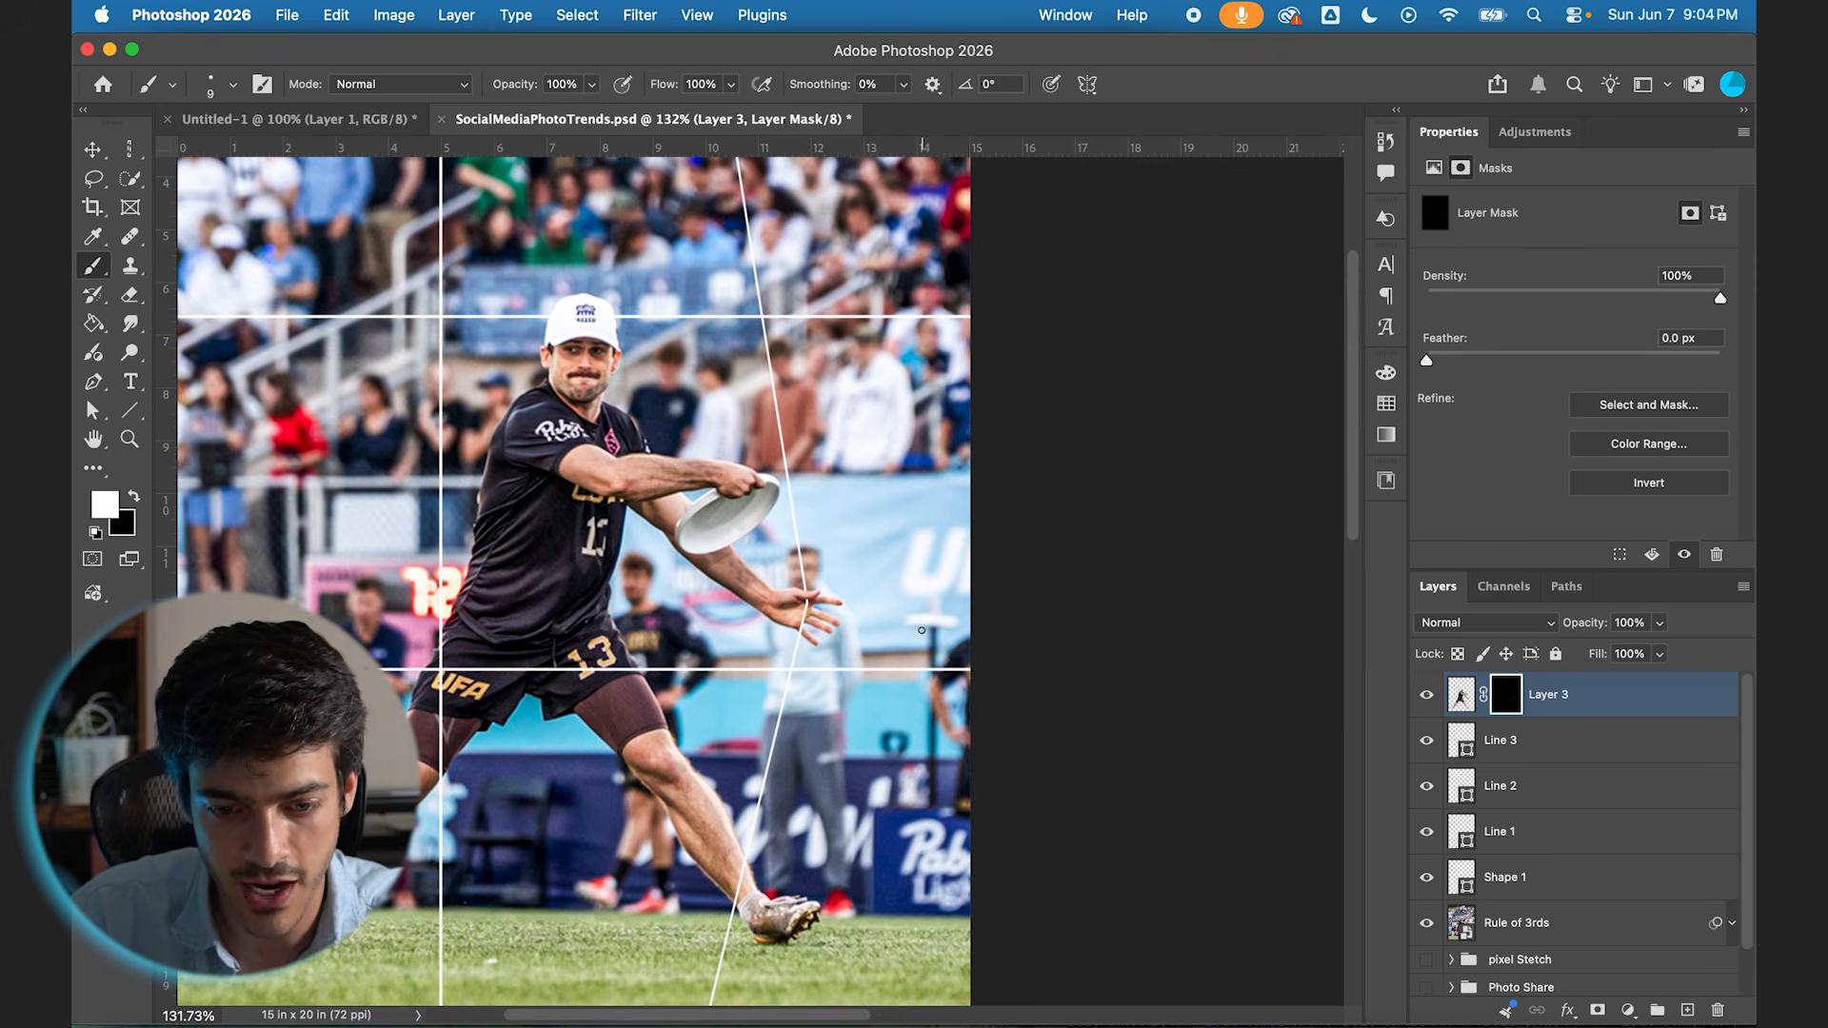
pyautogui.scroll(3, 809, 632)
pyautogui.scroll(3, 825, 597)
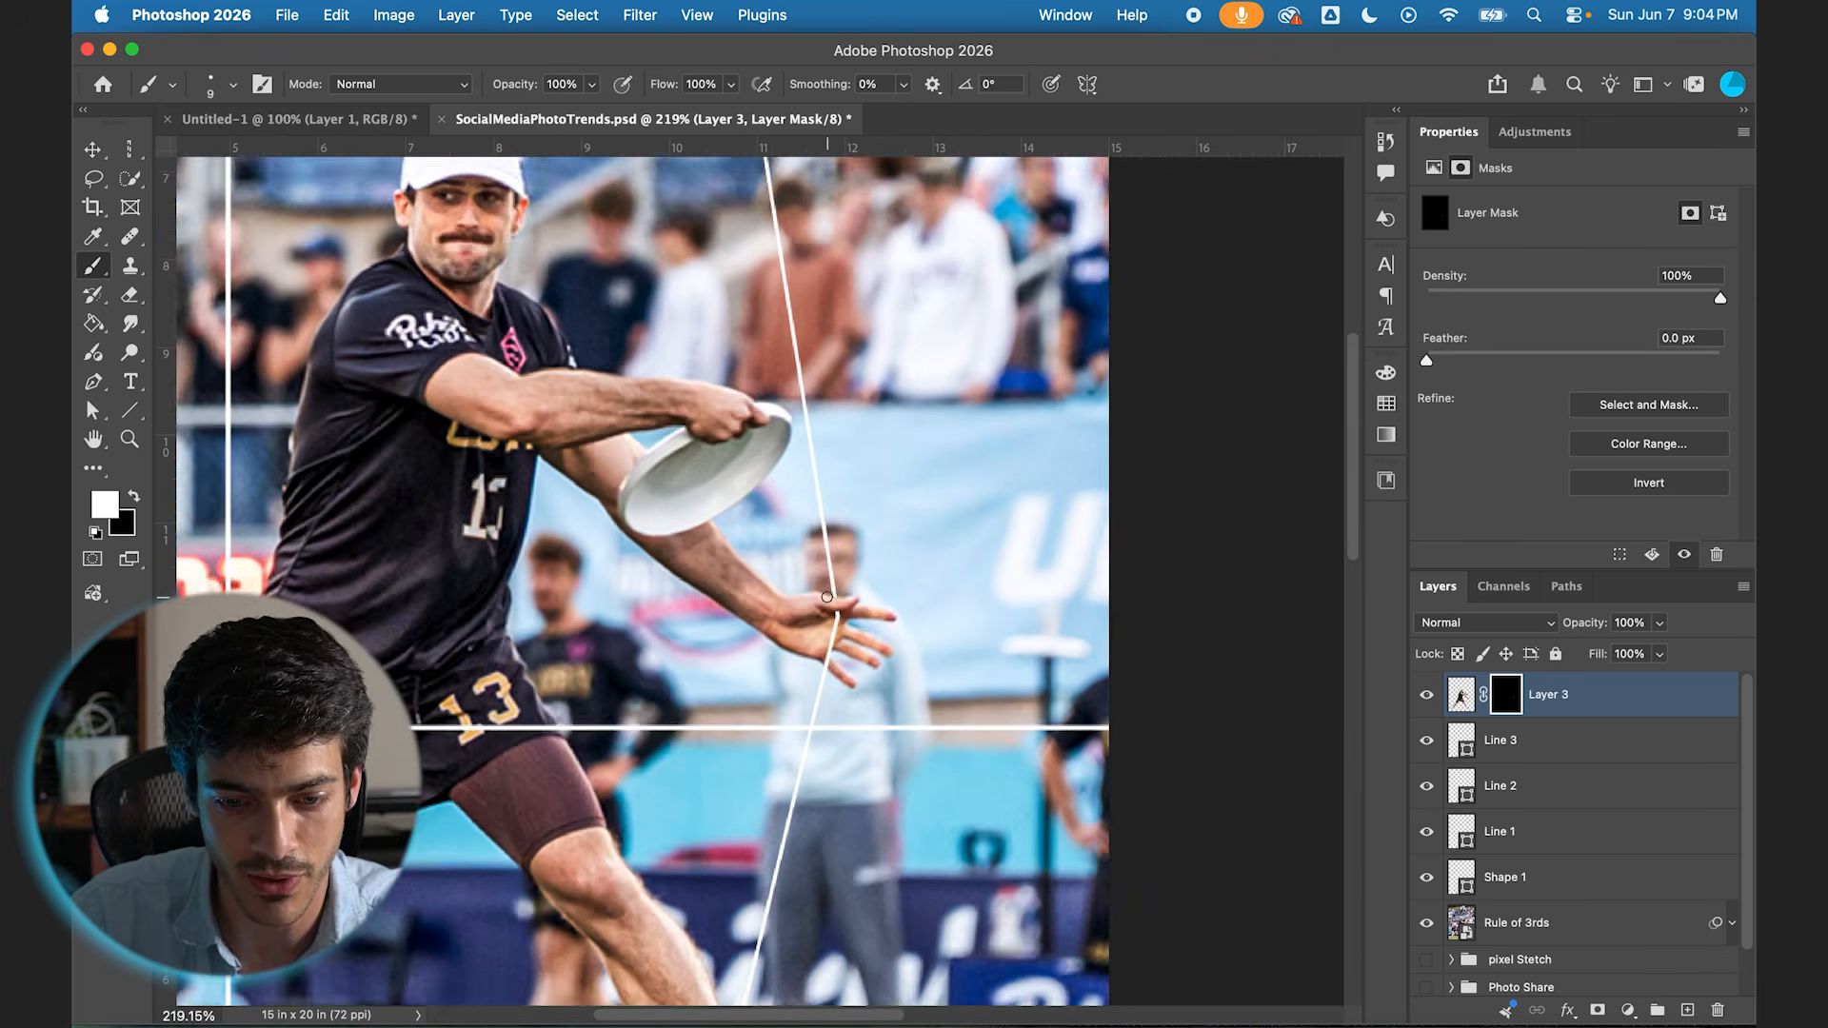
pyautogui.scroll(-2, 850, 606)
pyautogui.scroll(-6, 843, 657)
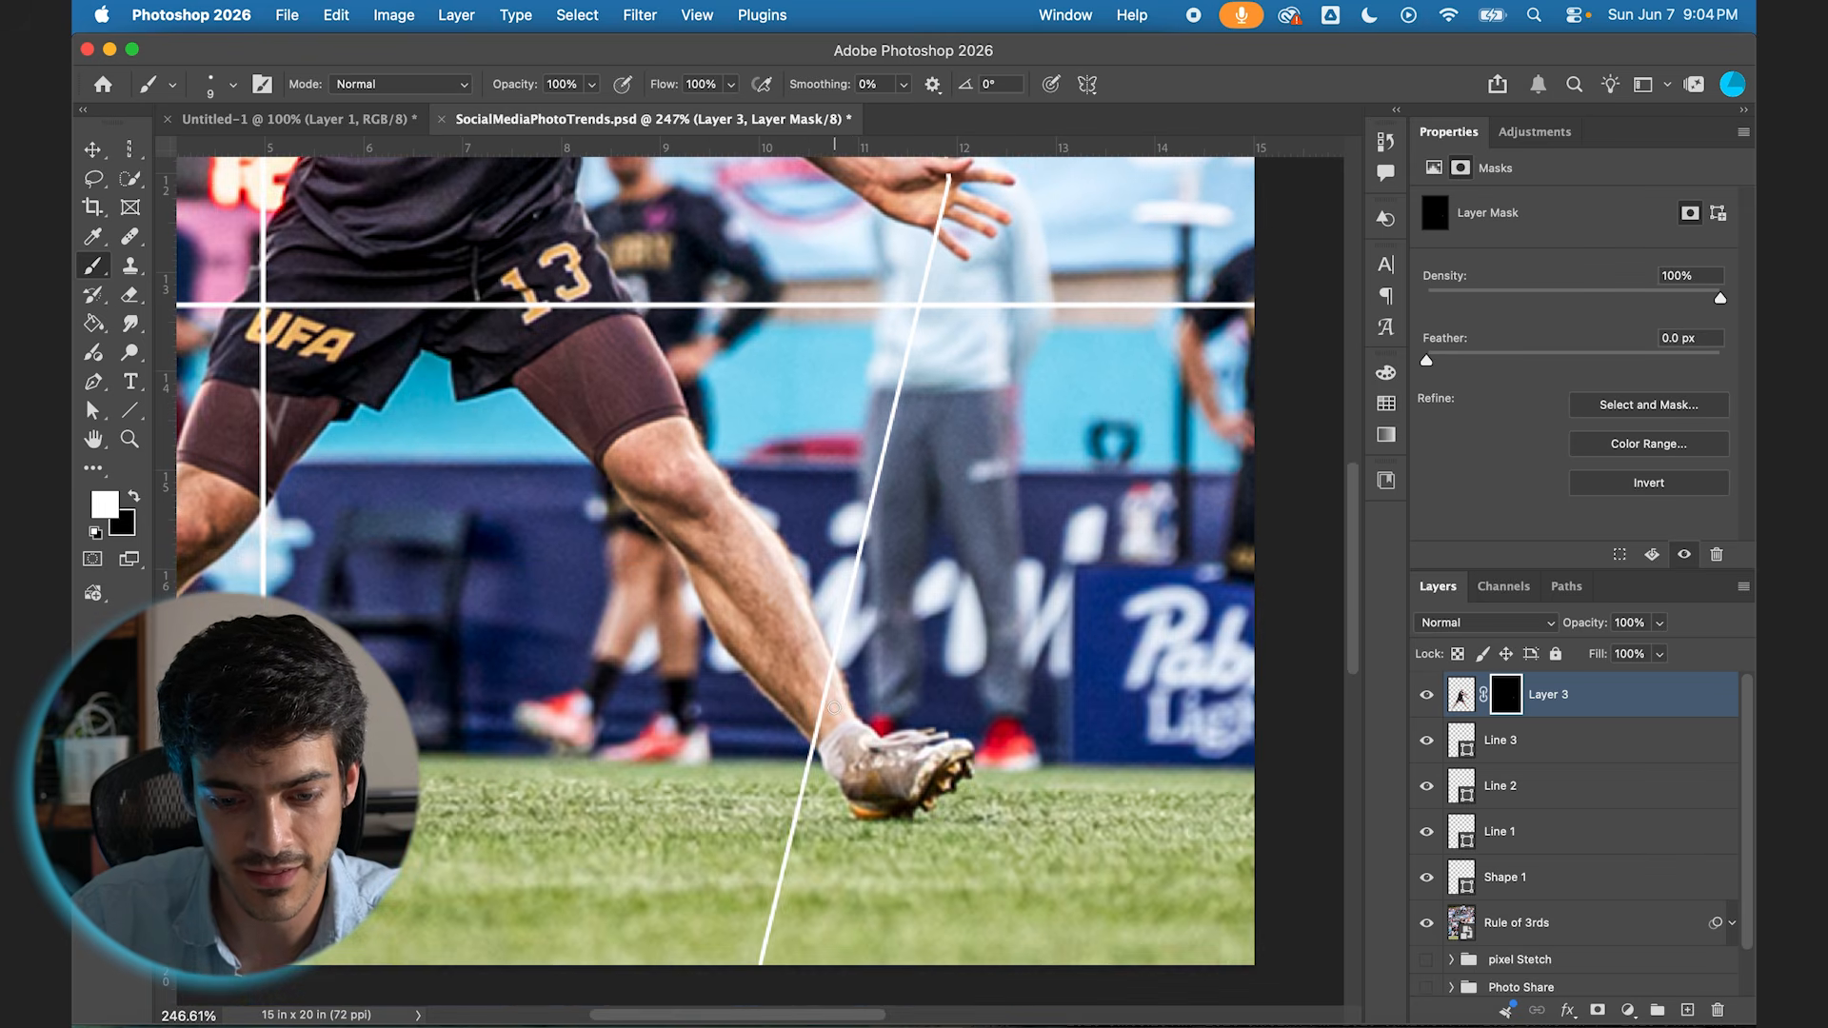
pyautogui.press(']')
pyautogui.press(']')
pyautogui.press(']')
pyautogui.press(']')
pyautogui.press(']')
pyautogui.press(']')
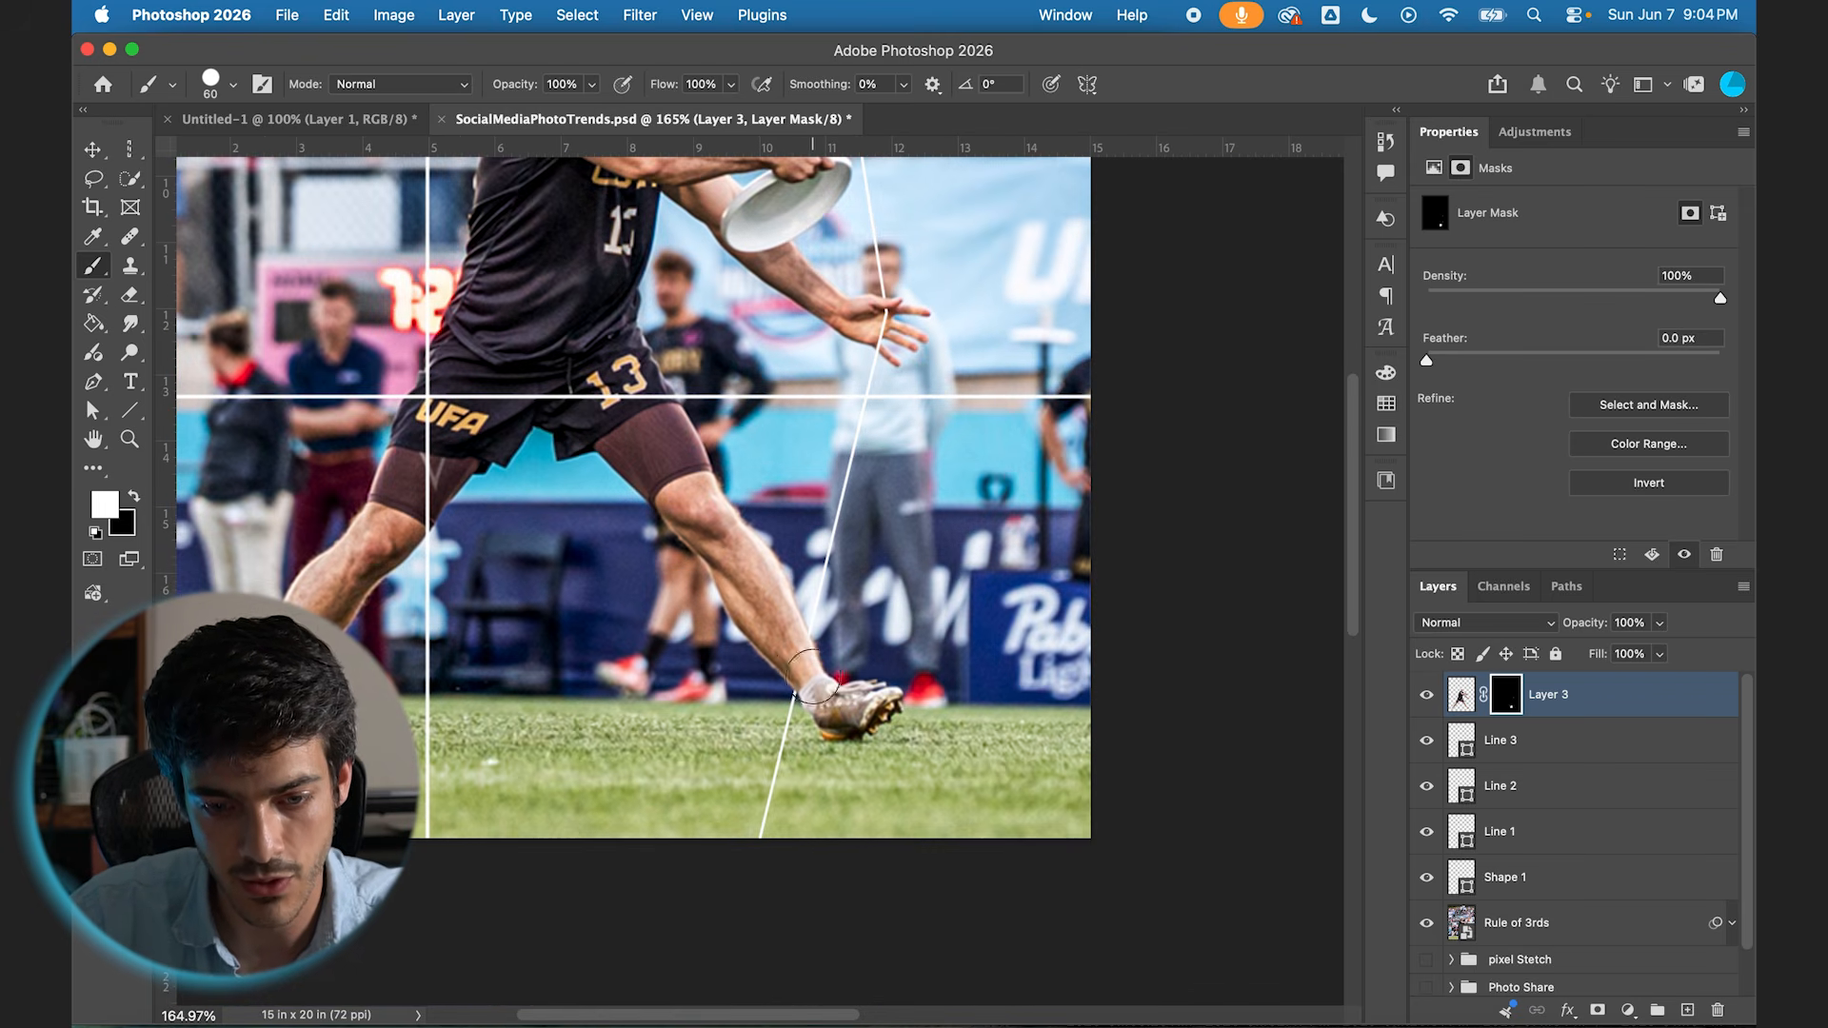
# Step: Paint white on the cutout's mask over the player's cap to bring it in front of the upper horizontal line
pyautogui.scroll(5, 799, 678)
pyautogui.scroll(2, 812, 678)
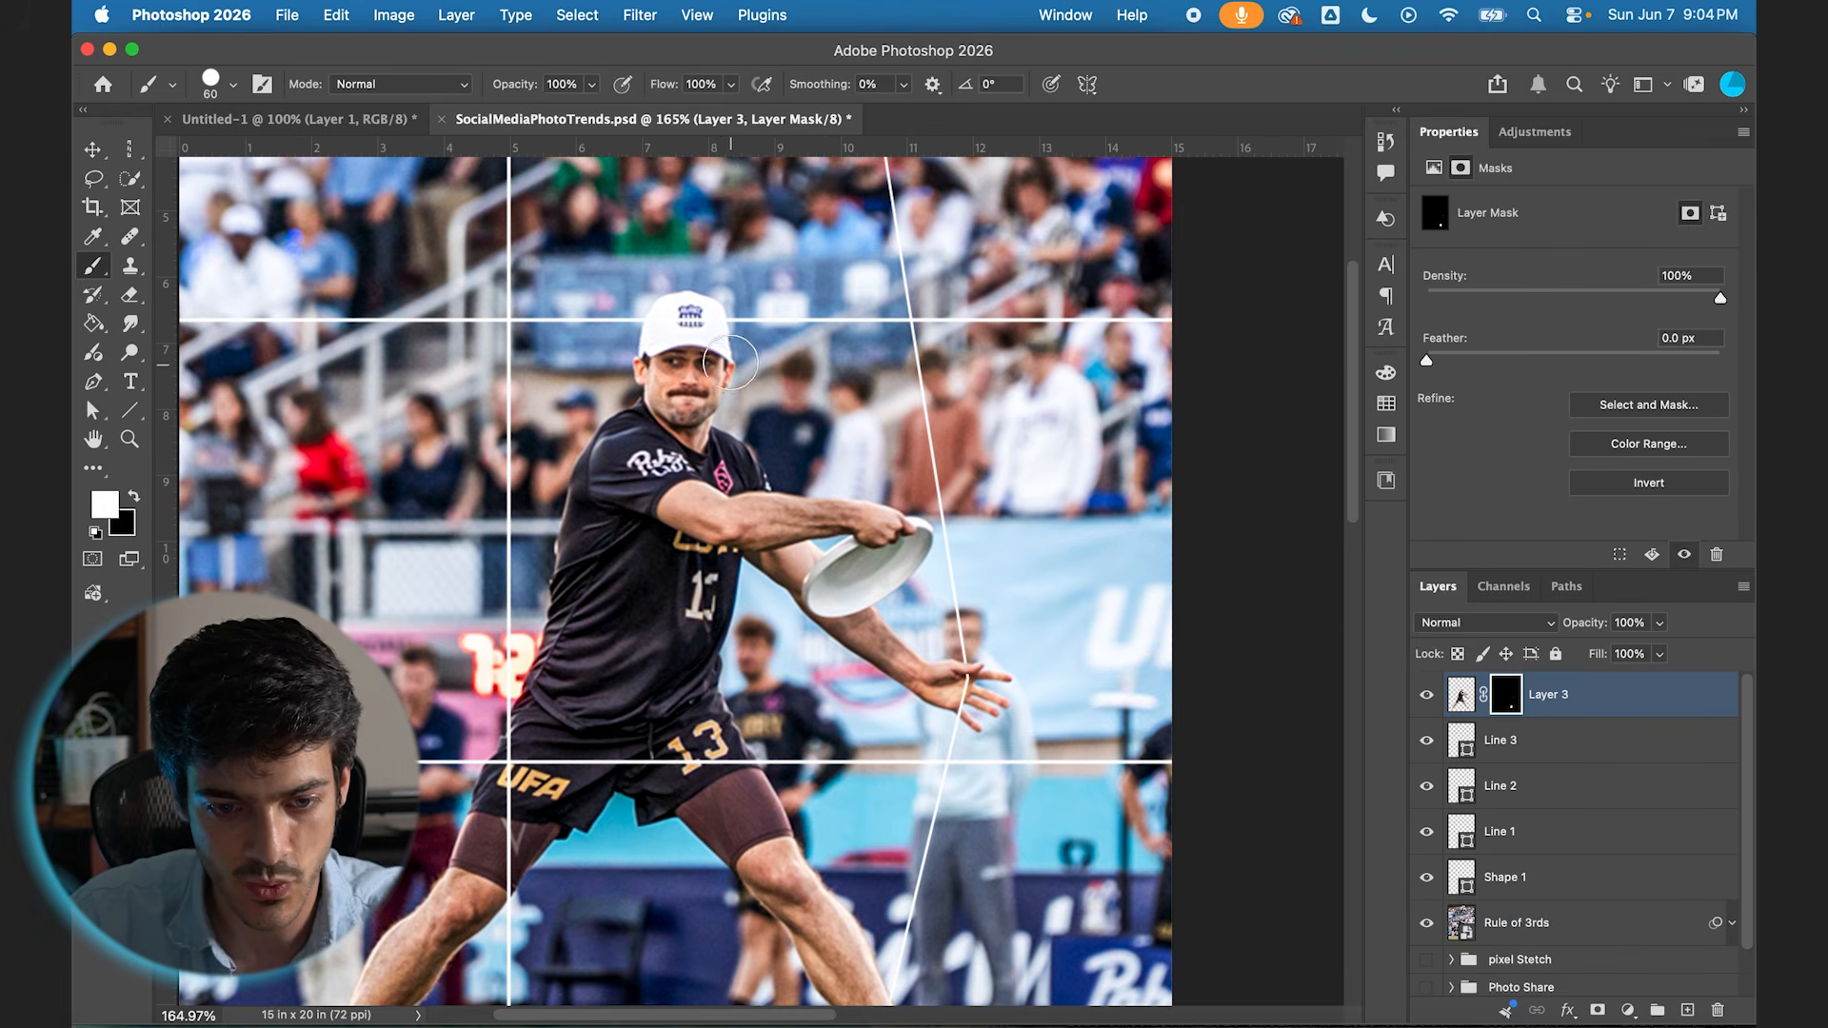
pyautogui.moveTo(677, 319); pyautogui.dragTo(688, 331)
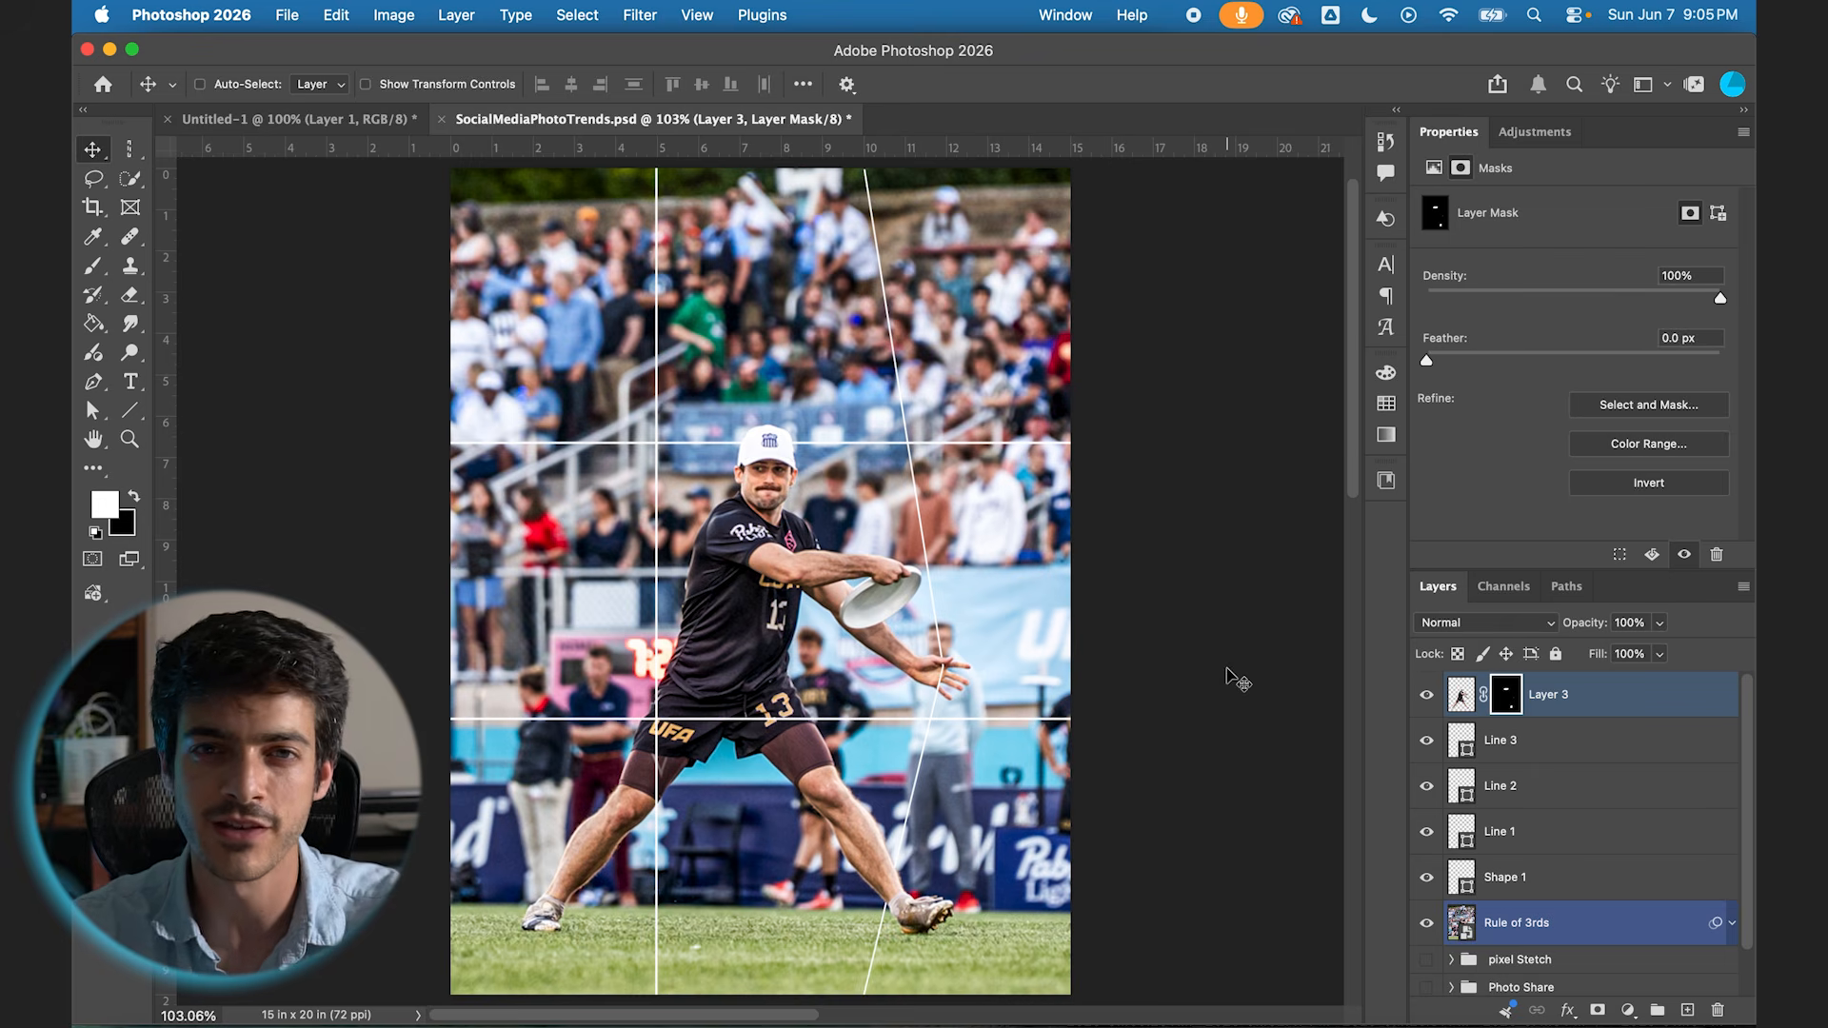
# Step: Group the player cutout, the line and shape layers and the Rule of 3rds photo, and name the group 3rds
pyautogui.keyDown('shift'); pyautogui.click(1523, 923); pyautogui.keyUp('shift')
pyautogui.click(1658, 1010)
pyautogui.doubleClick(1514, 686)
pyautogui.write('3rds')
pyautogui.press('Return')
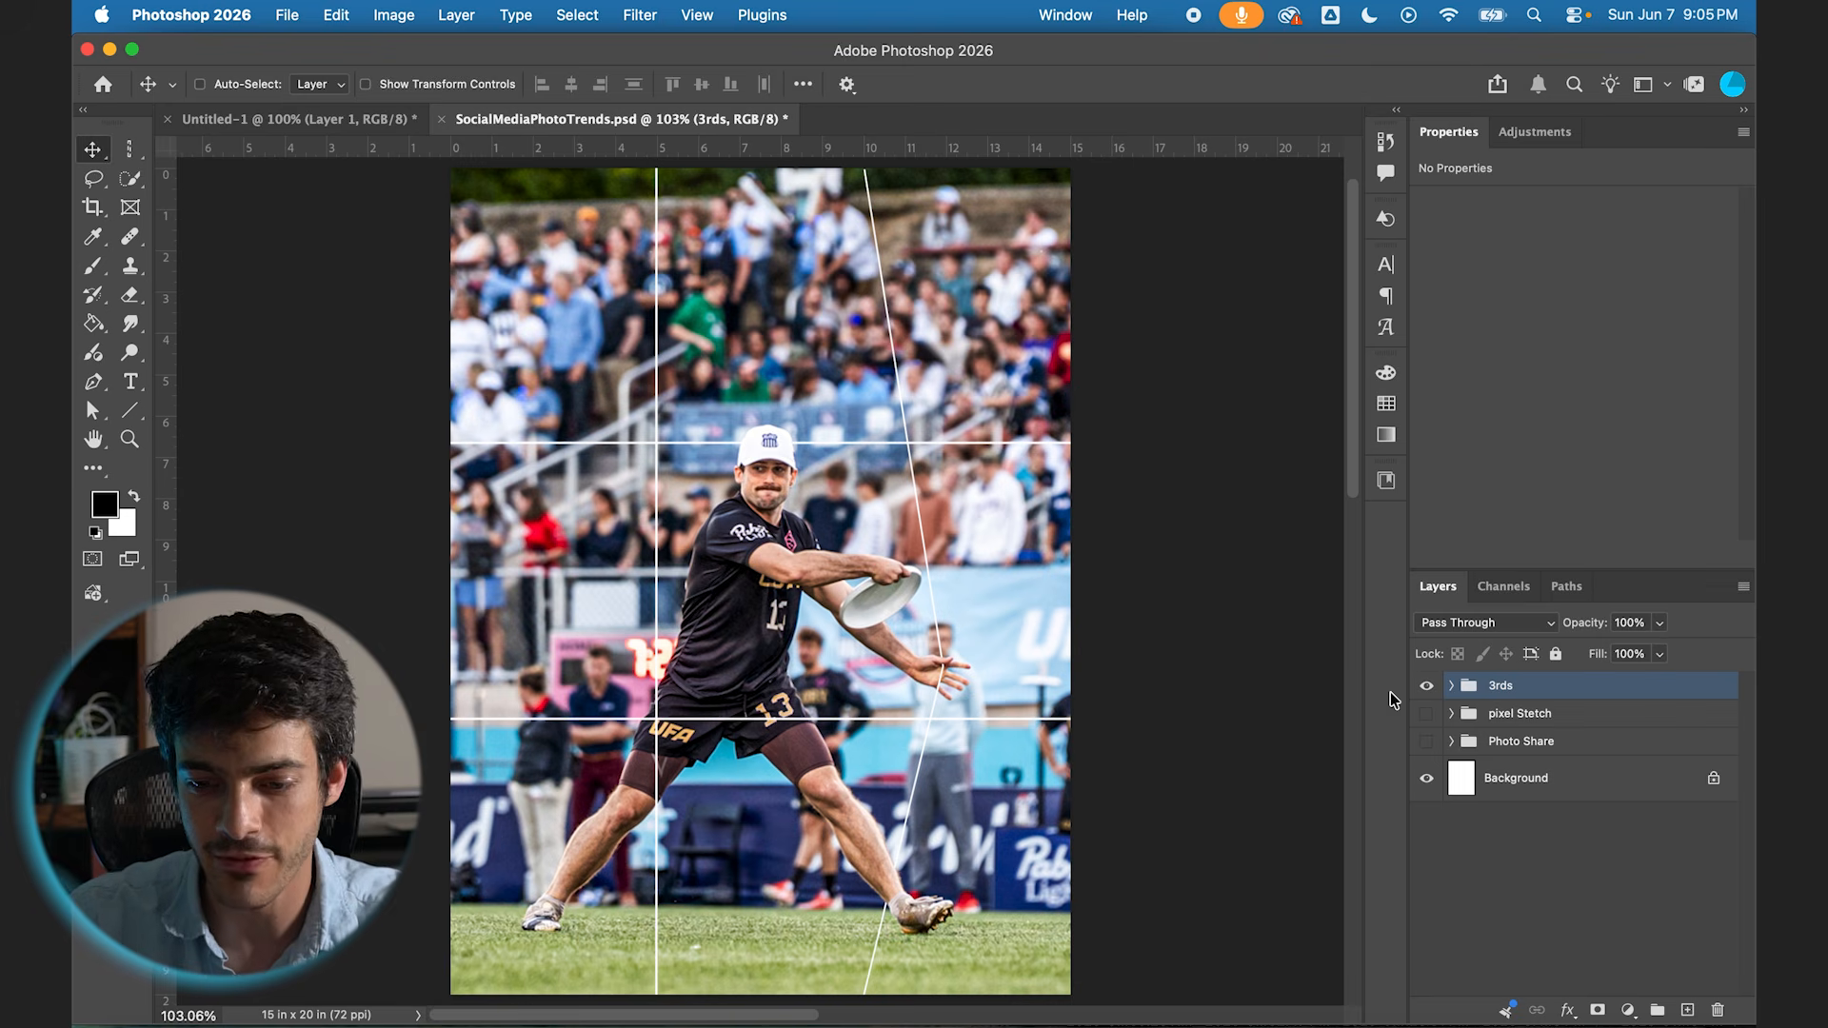
# Step: Hide the 3rds group and review the finished pixel Stetch and Photo Share designs one at a time
pyautogui.click(1428, 688)
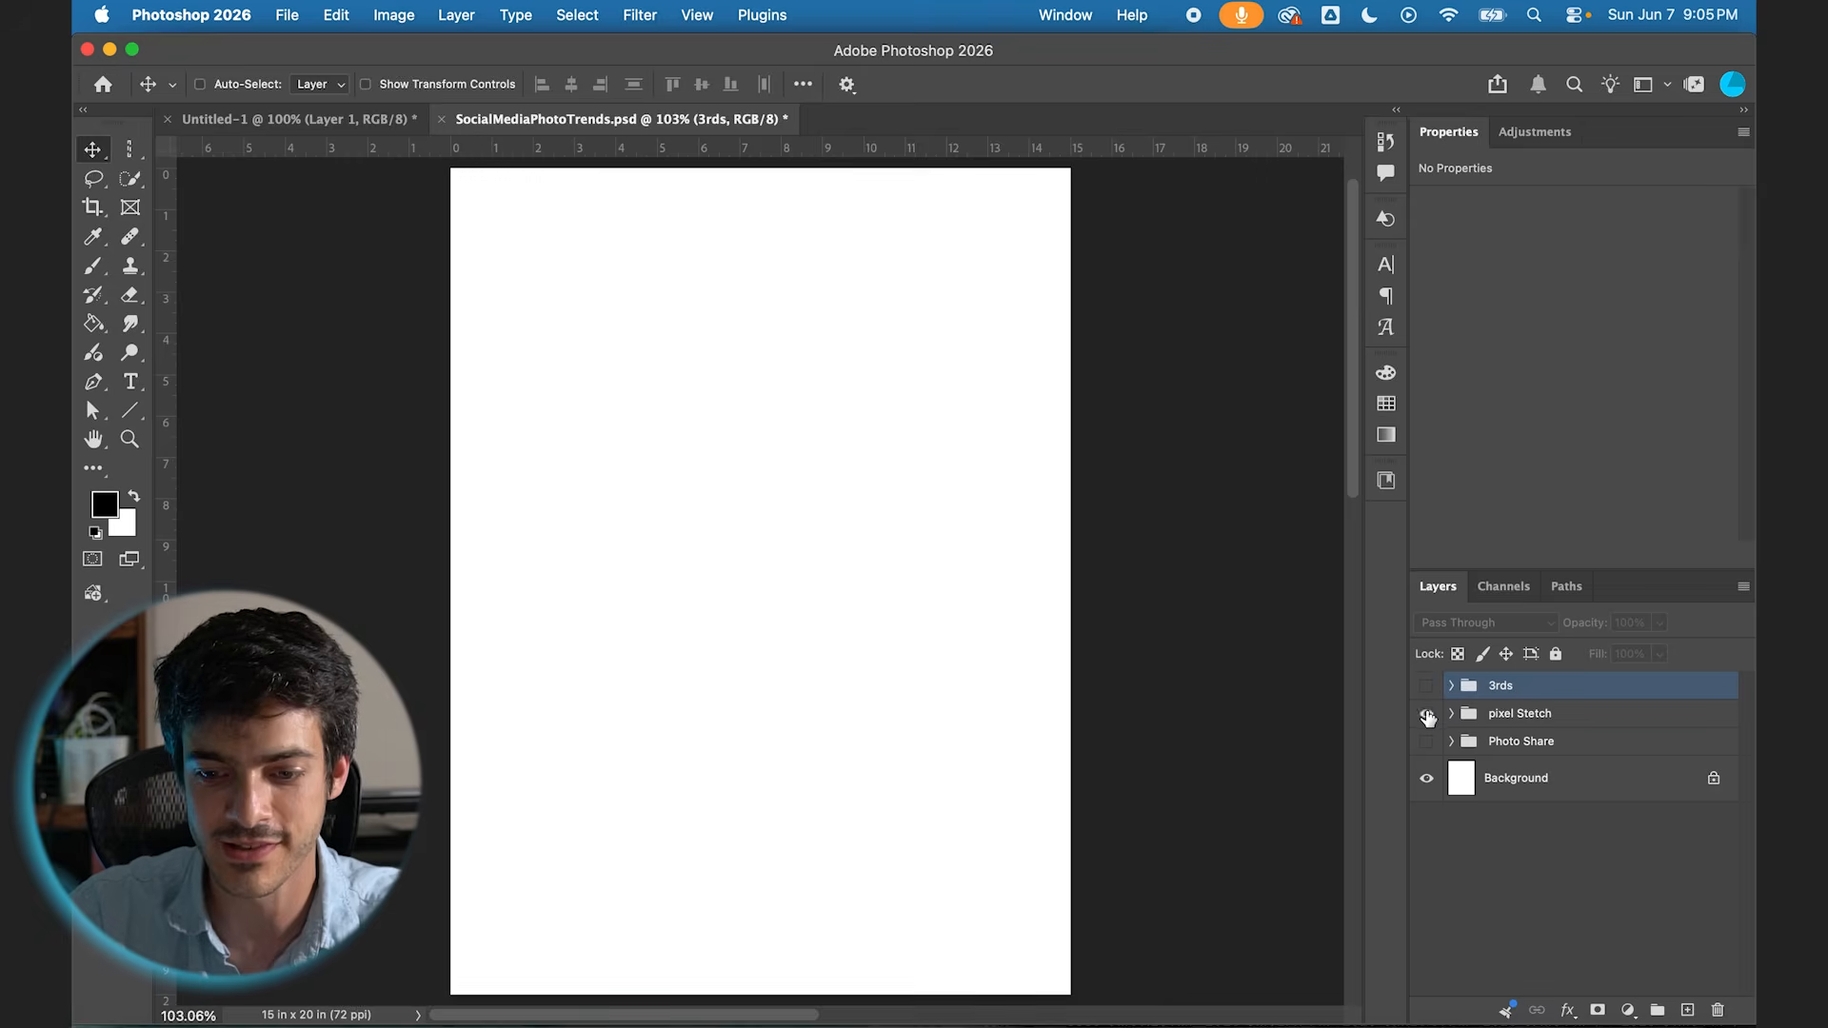
pyautogui.click(1427, 716)
pyautogui.click(1427, 714)
pyautogui.click(1428, 742)
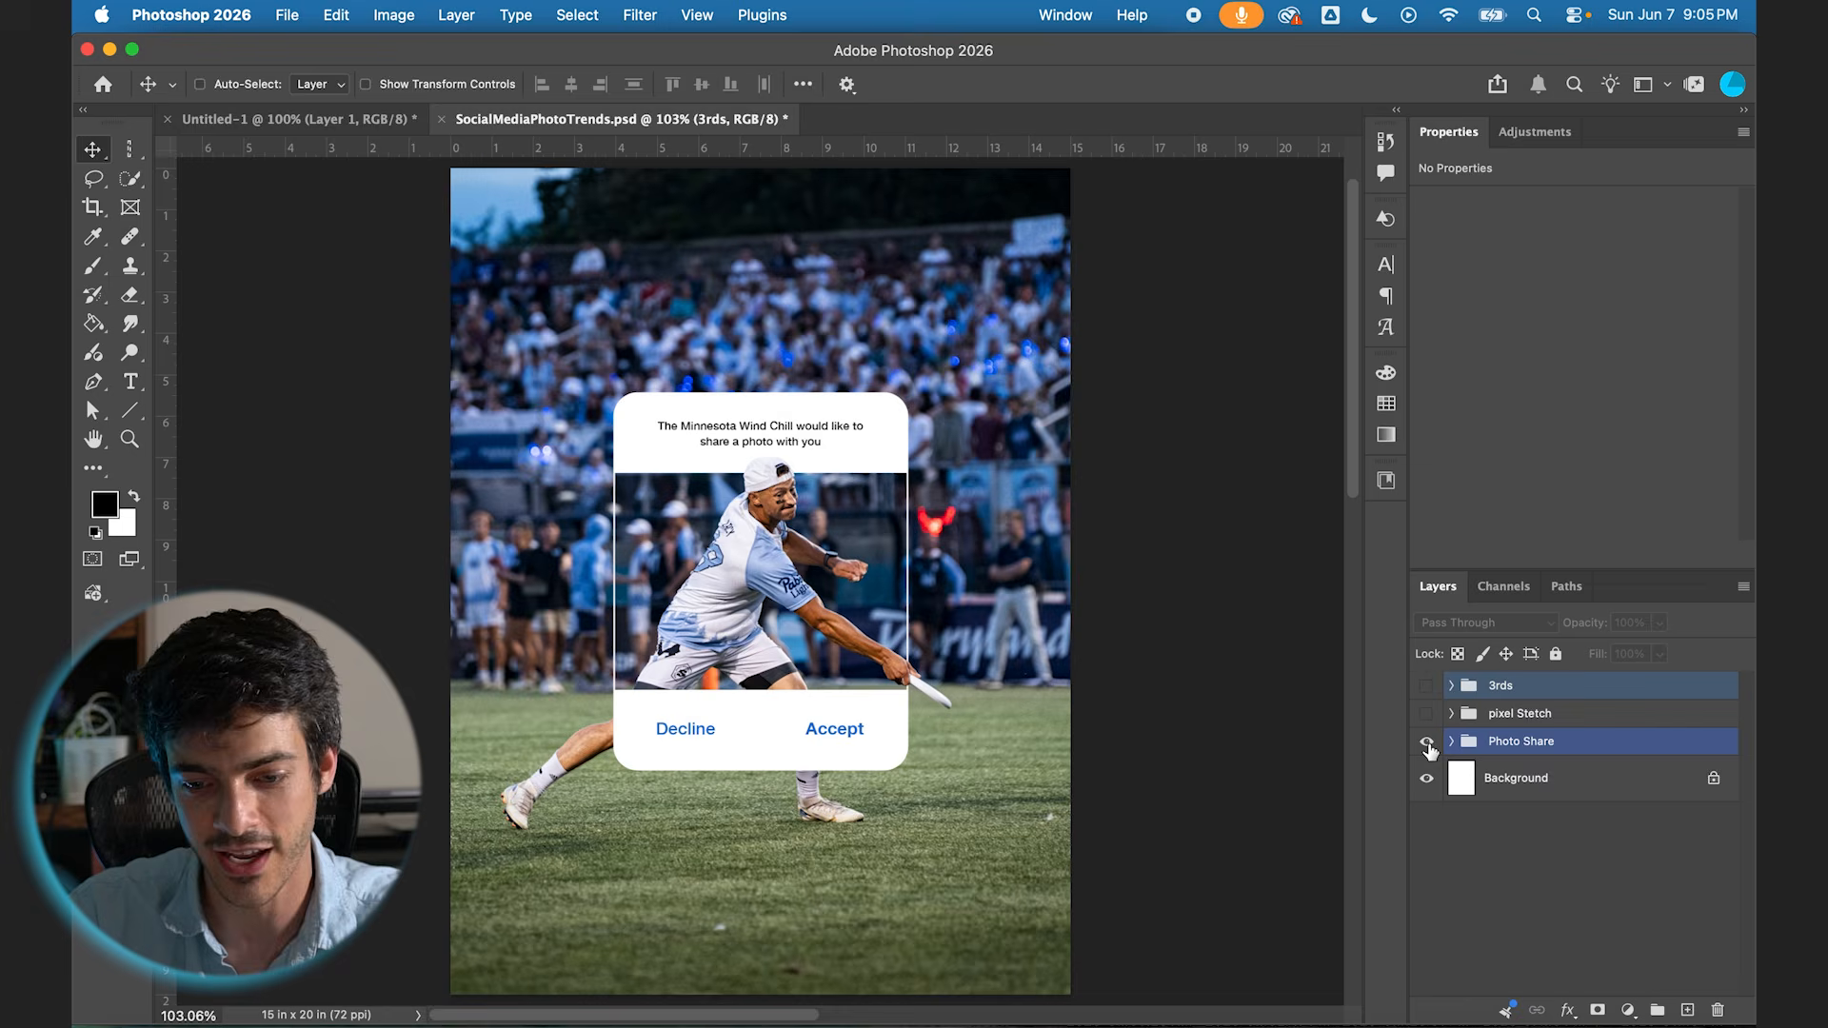